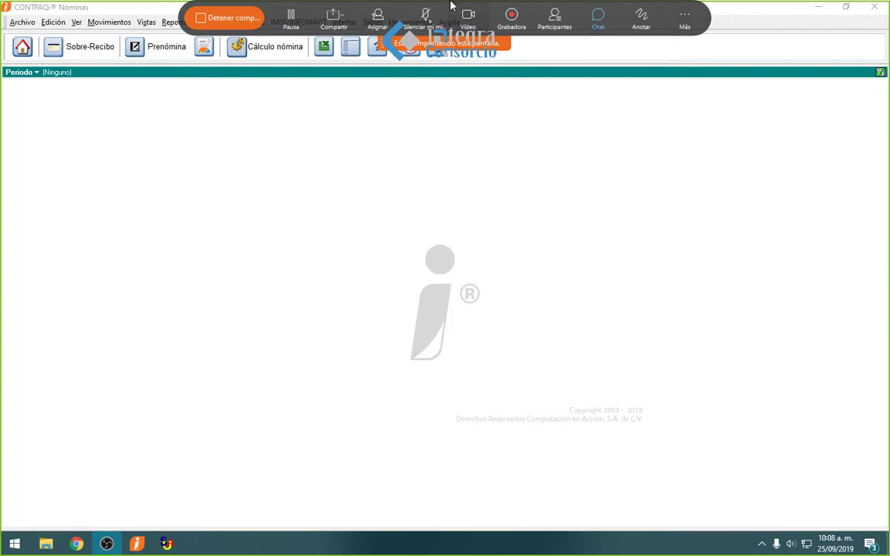
- Show the IMSS/INFONAVIT menu's SUA options, all greyed out with no company open
click(377, 163)
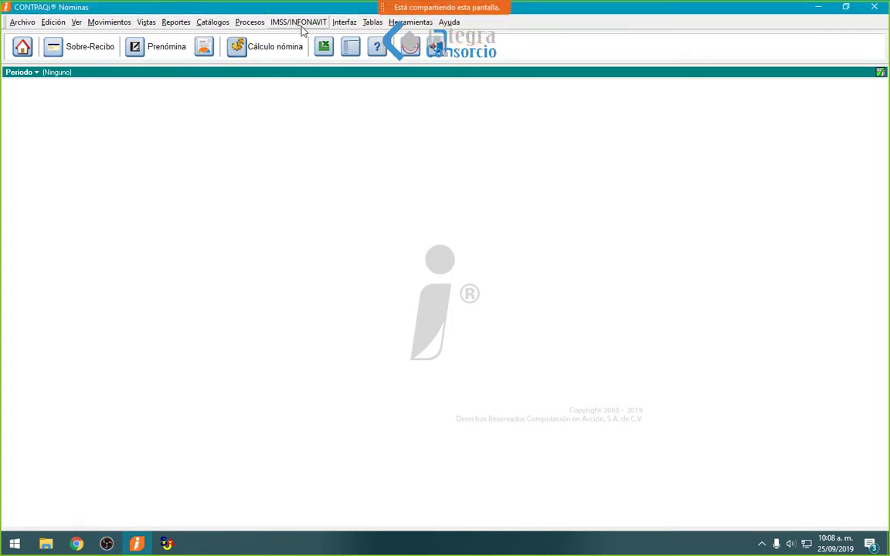
click(300, 23)
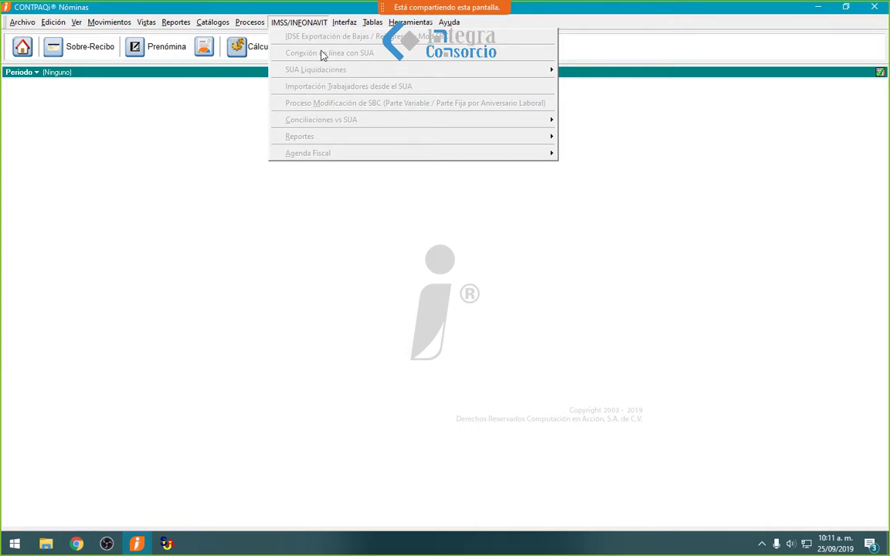
- Open the company CONTPAQI NOMINAS VS SUA from the Selección de empresas list
click(131, 263)
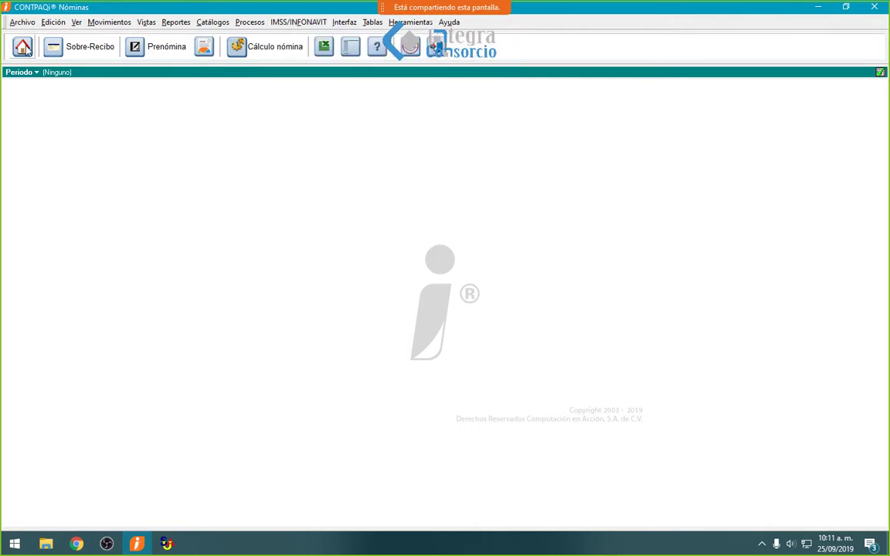
click(22, 47)
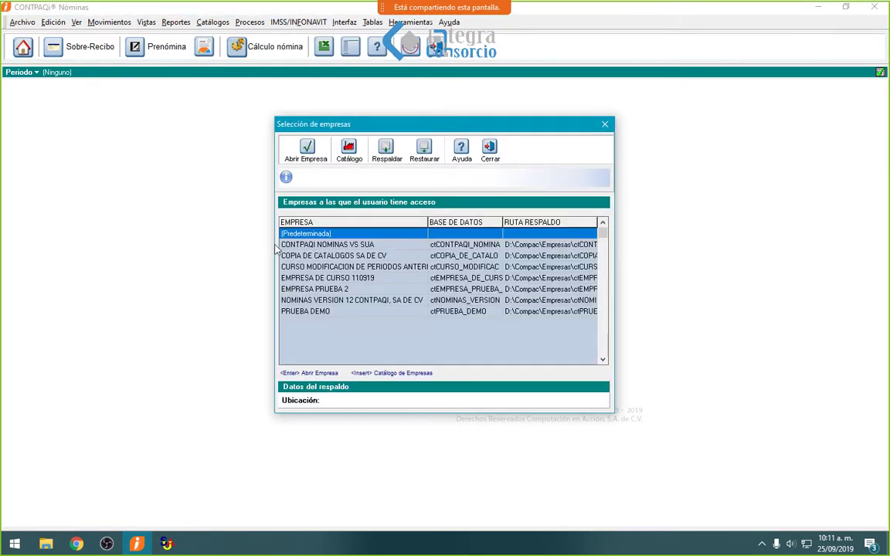
click(280, 244)
click(308, 151)
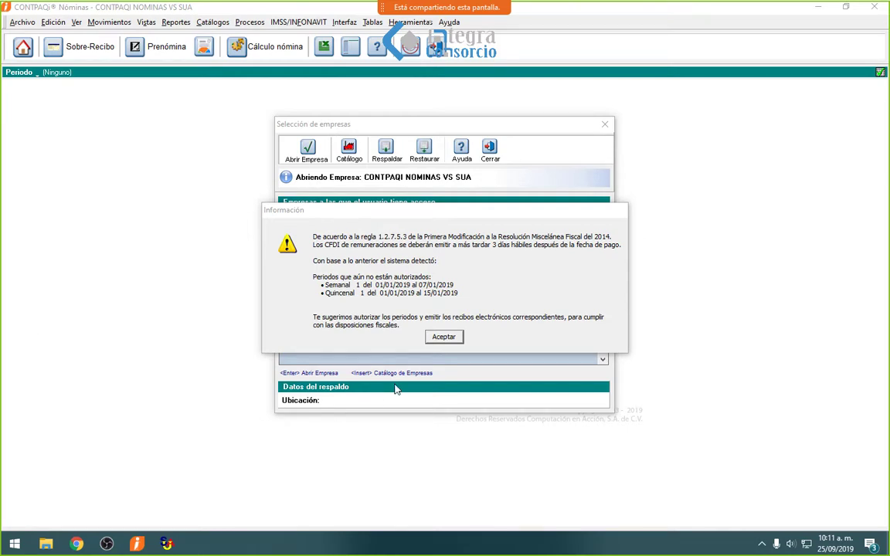
- Dismiss the unauthorized-periods notice and load Quincenal period 1
click(442, 338)
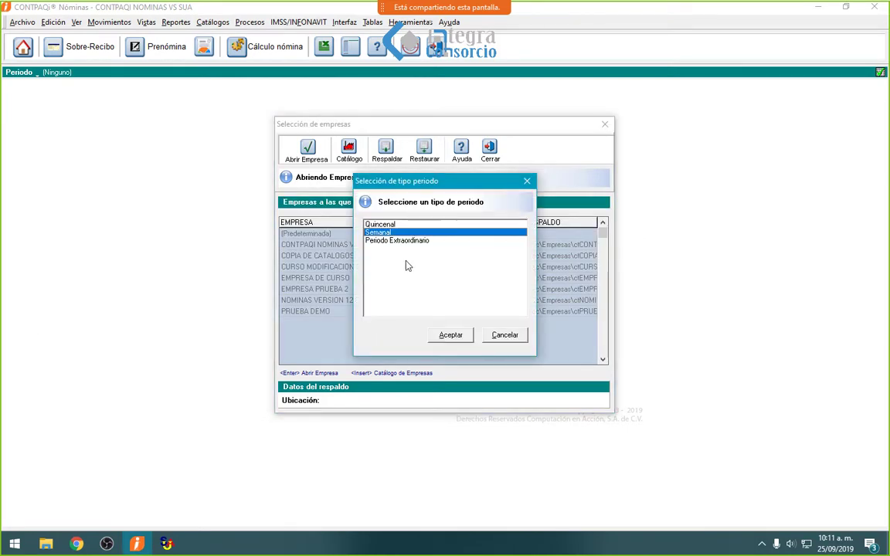
click(386, 224)
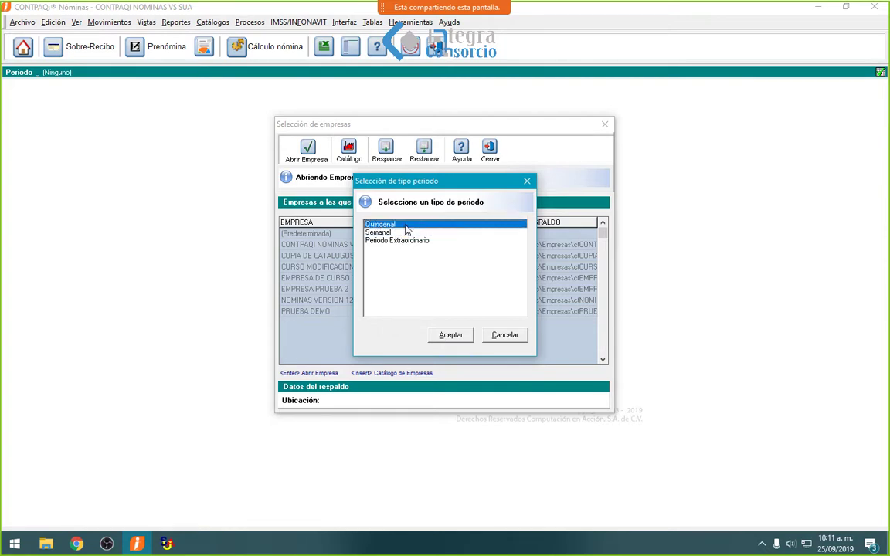
click(456, 336)
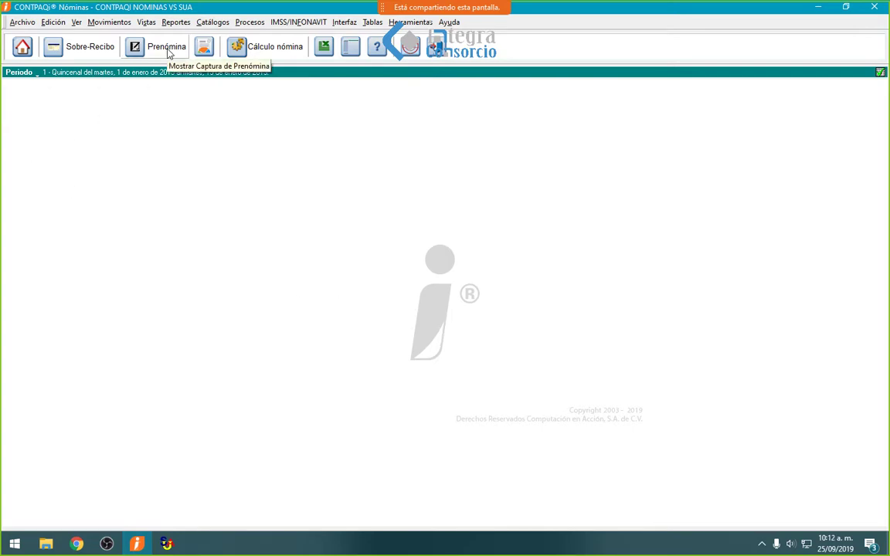
- View the employee catalogue under Catálogos > Empleado, then close it
click(212, 22)
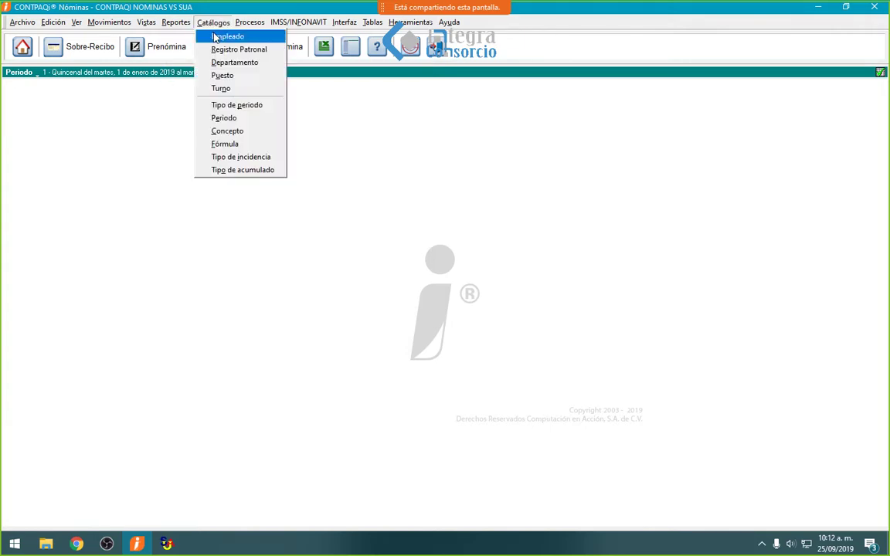
click(213, 34)
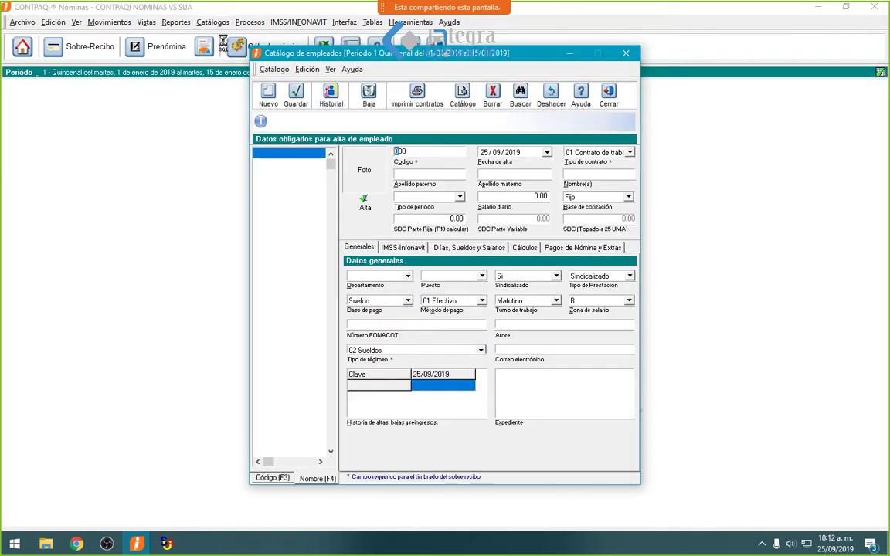
click(609, 94)
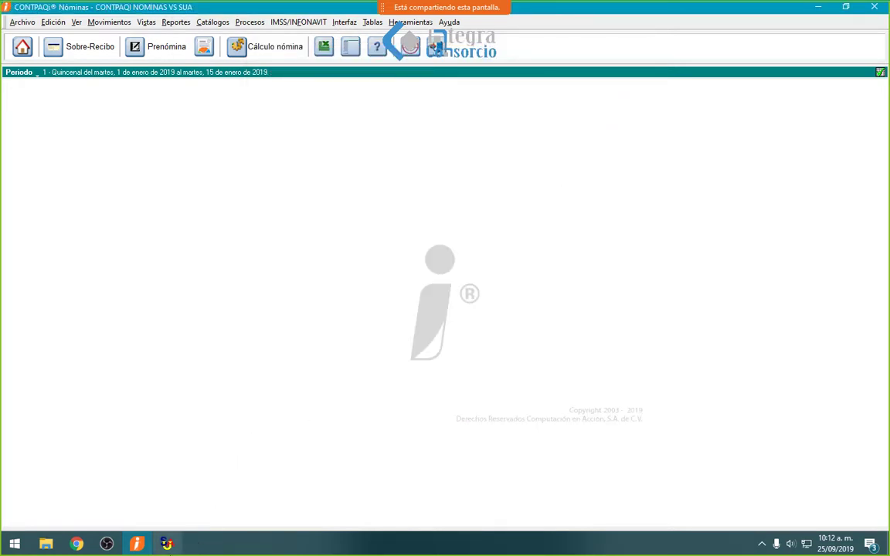
mouse_move(170, 546)
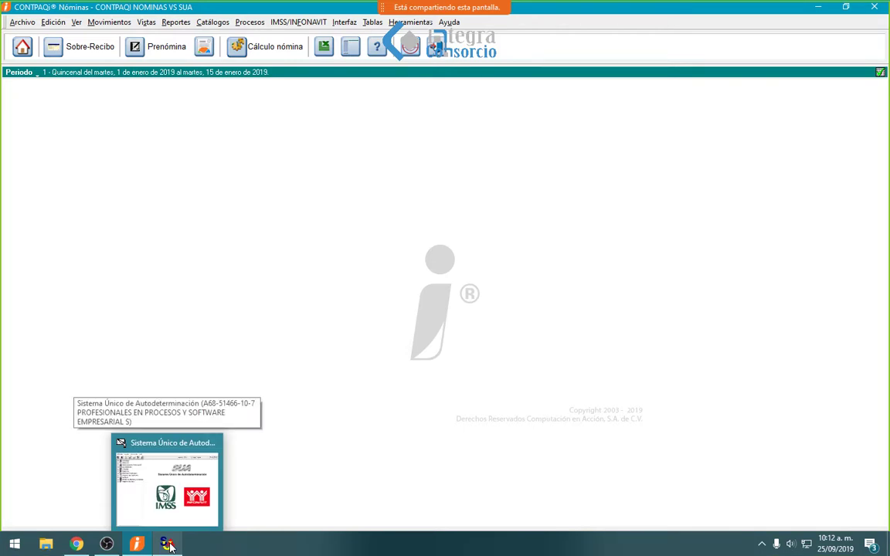
- Review the two registered workers under SUA's Actualizar > Trabajadores, then return to the main window
click(170, 546)
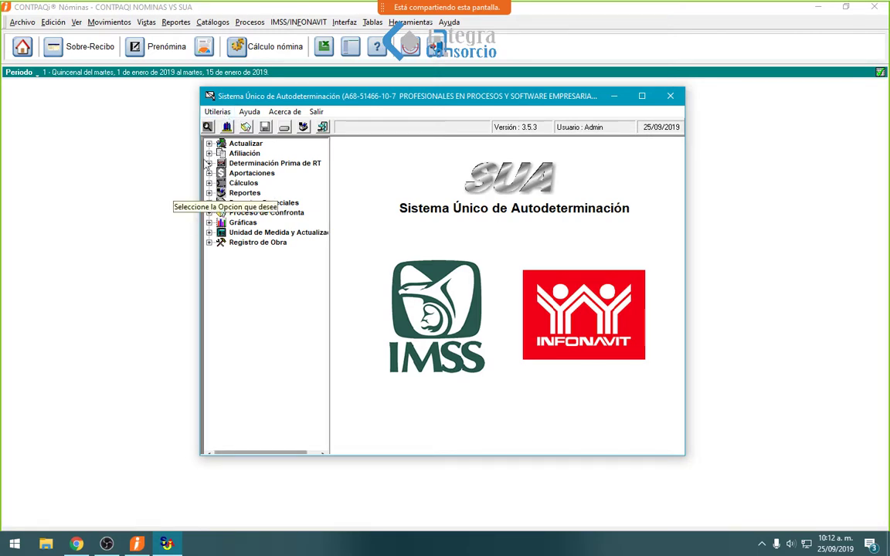
click(209, 144)
click(259, 164)
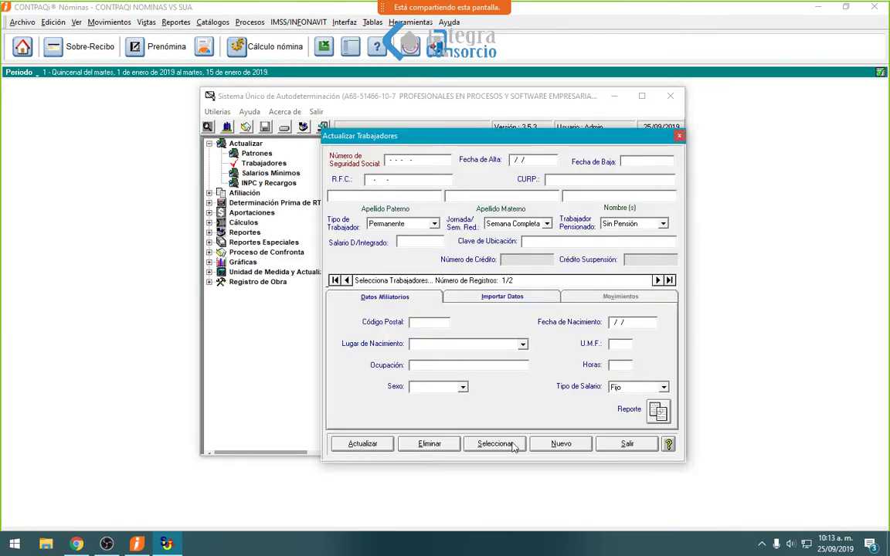
click(487, 446)
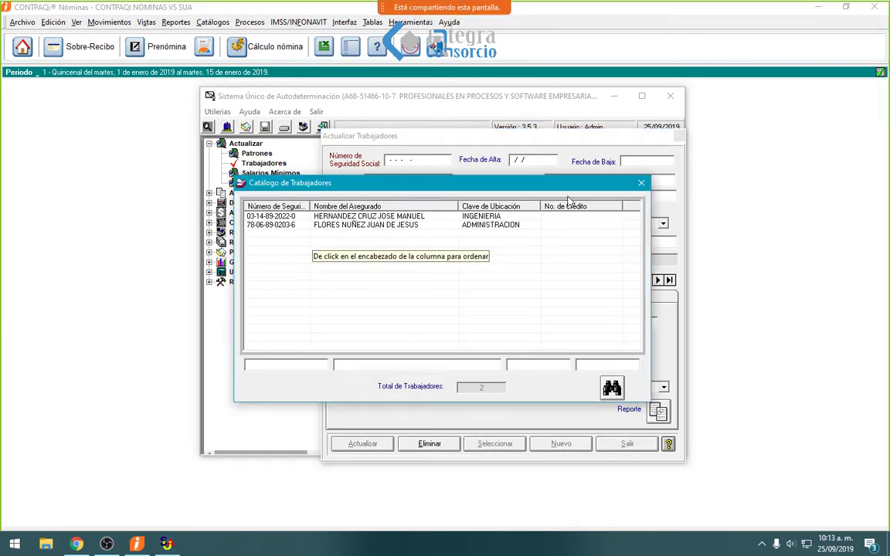
click(641, 183)
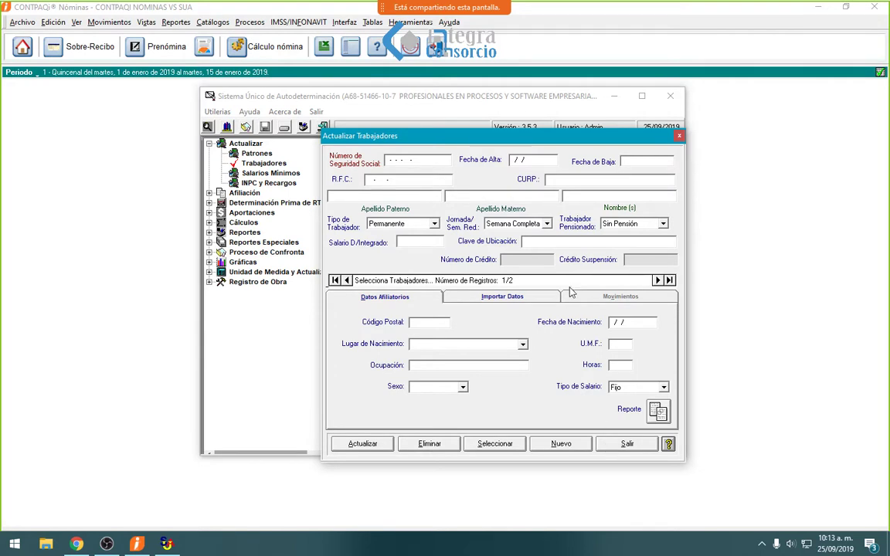
click(621, 443)
click(166, 544)
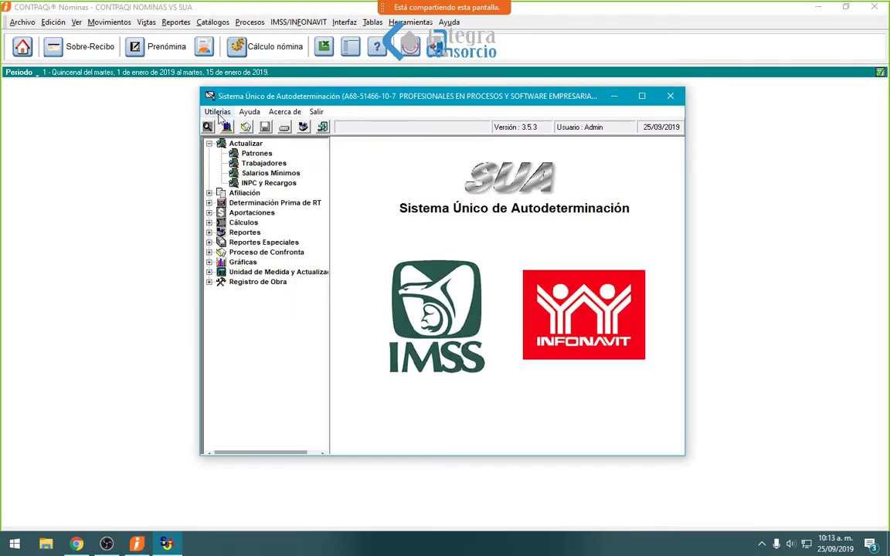
- Export SUA worker and movement data to text files in MOV - SUA, then minimize SUA
click(218, 112)
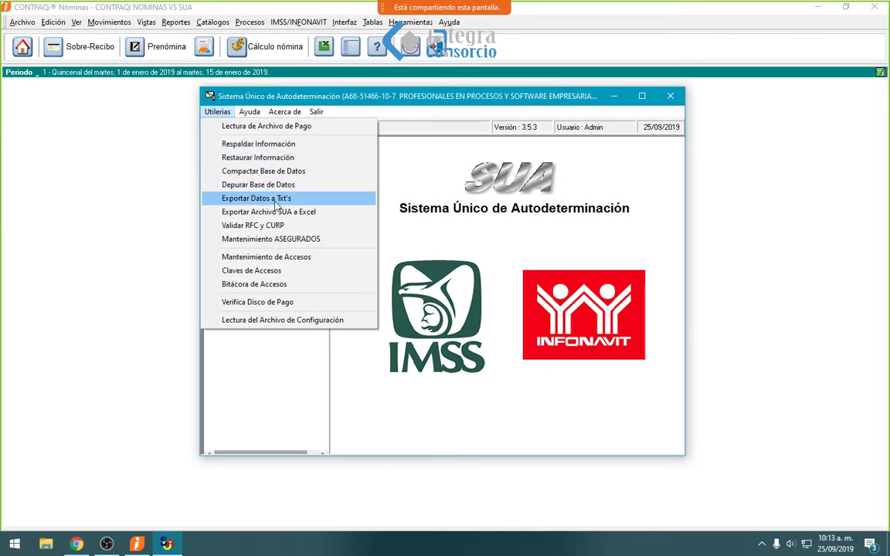
click(276, 201)
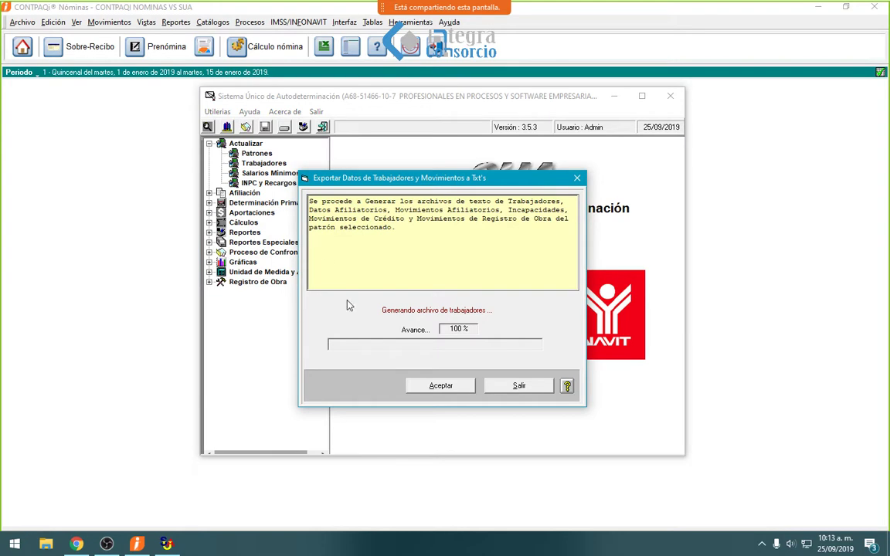
click(440, 388)
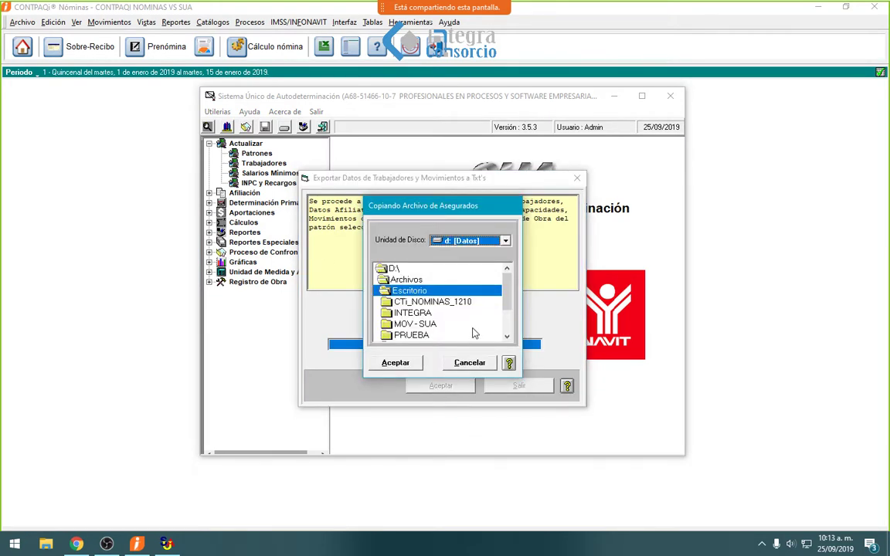
key(Tab)
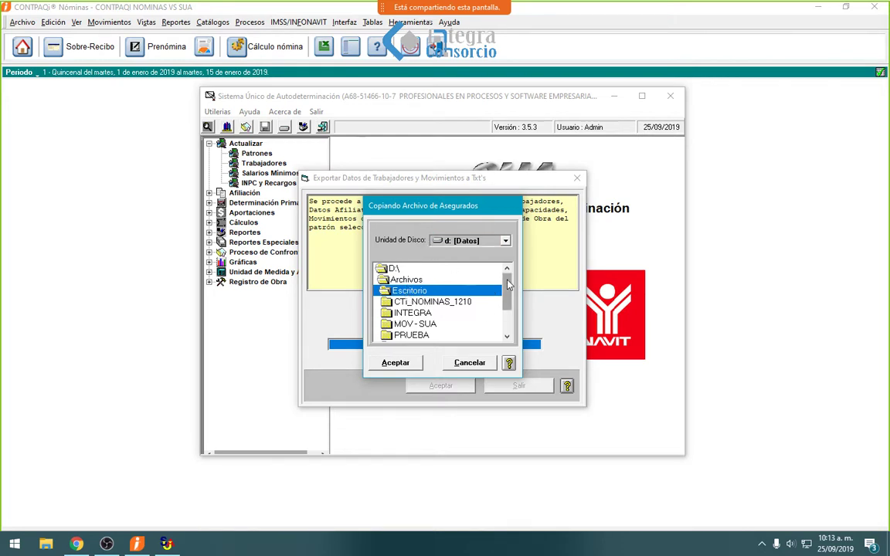
drag(508, 280, 508, 292)
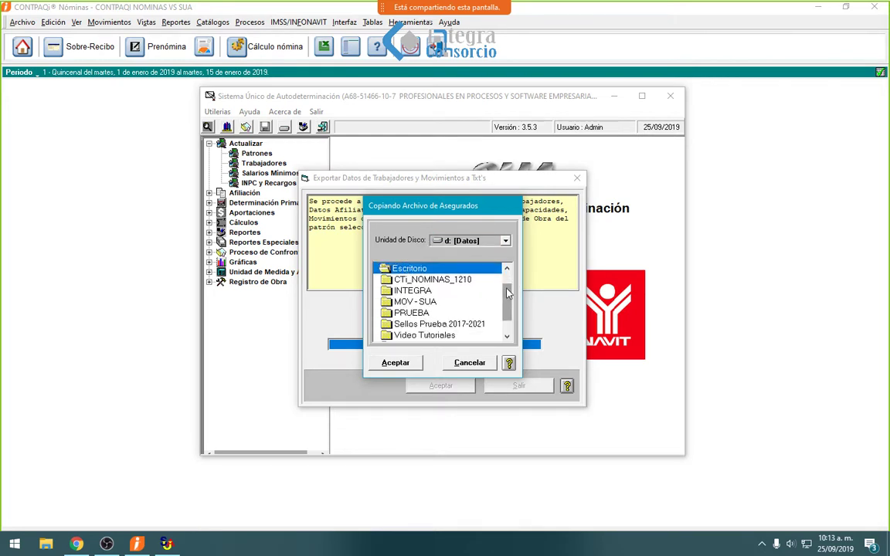
click(418, 304)
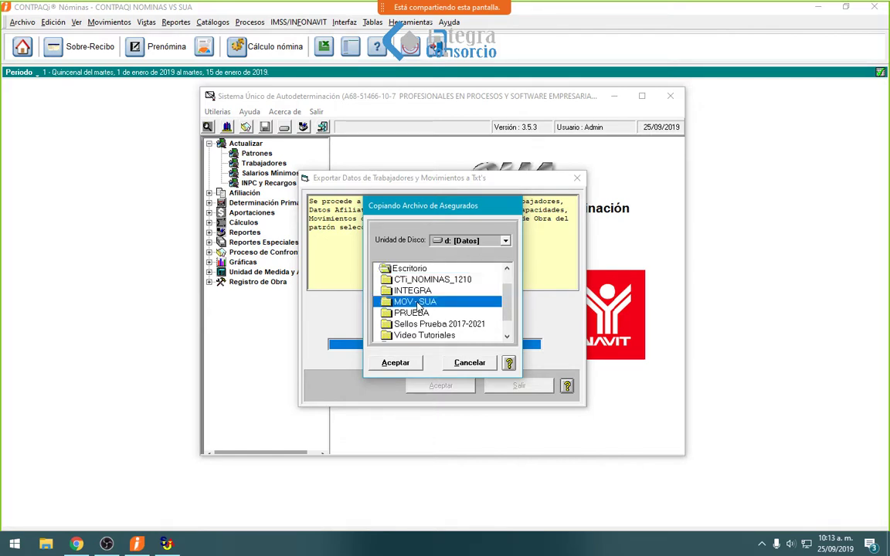
click(406, 368)
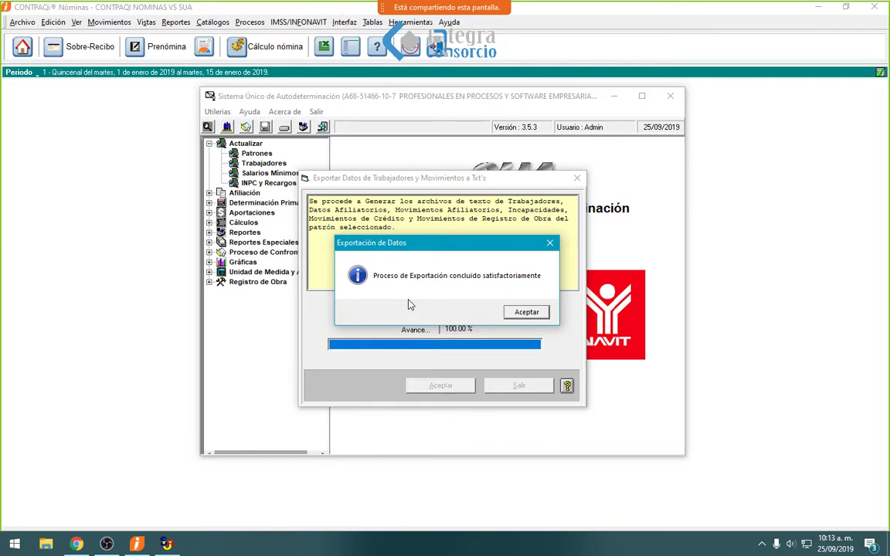
click(533, 312)
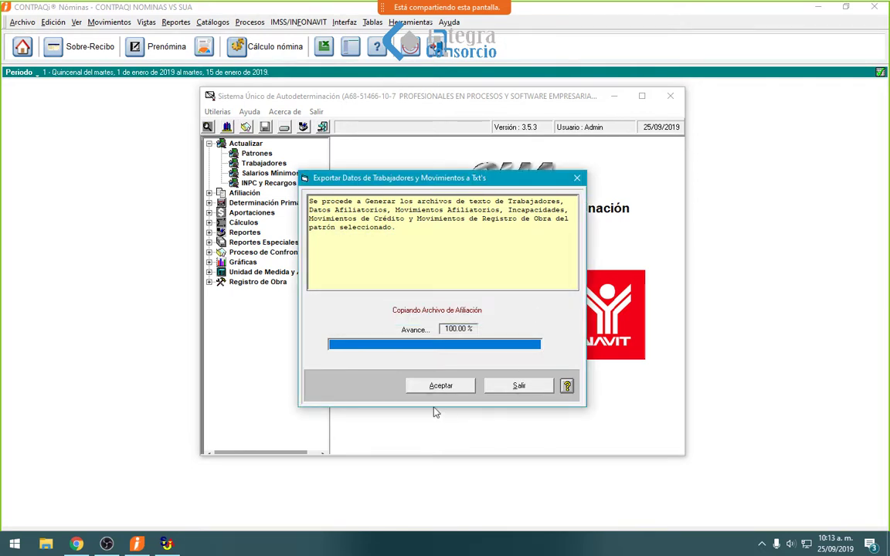
click(442, 386)
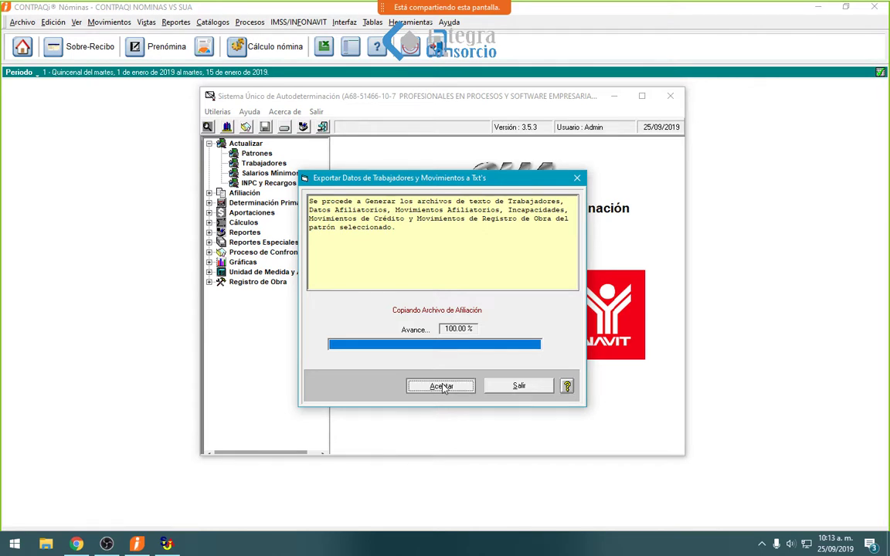
click(532, 389)
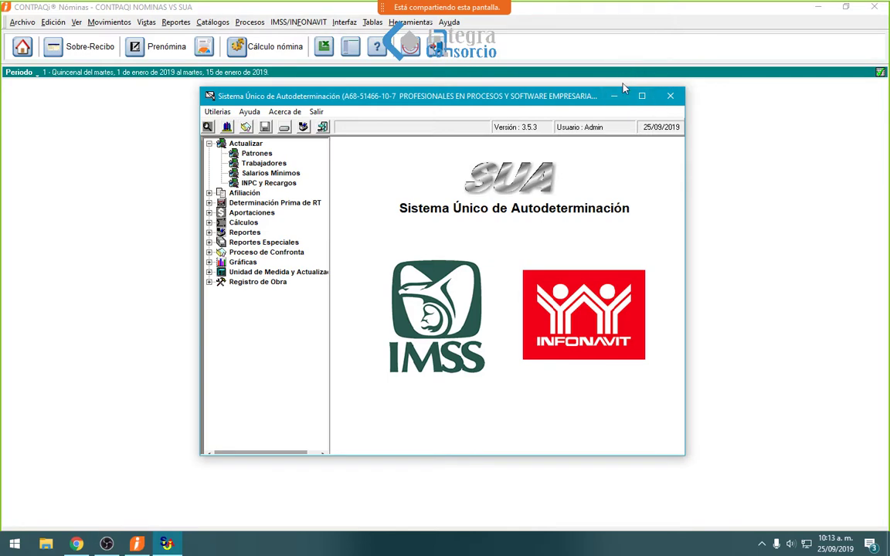
click(615, 96)
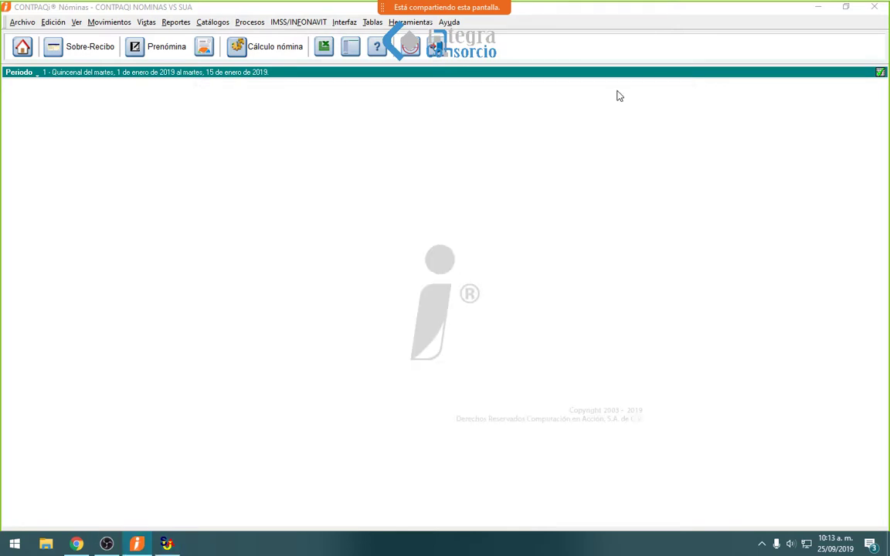
- Delete the five old SUA text files from the Desktop's MOV - SUA\NOM folder
click(45, 544)
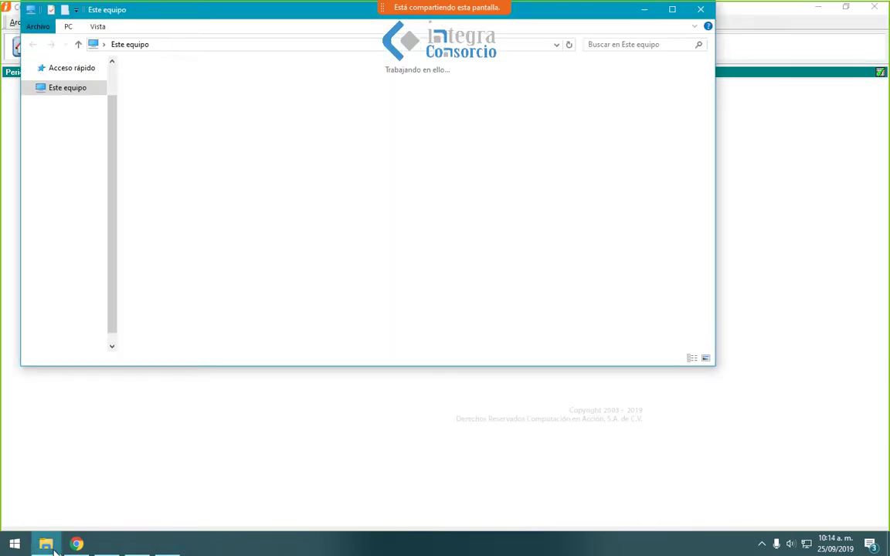
click(72, 89)
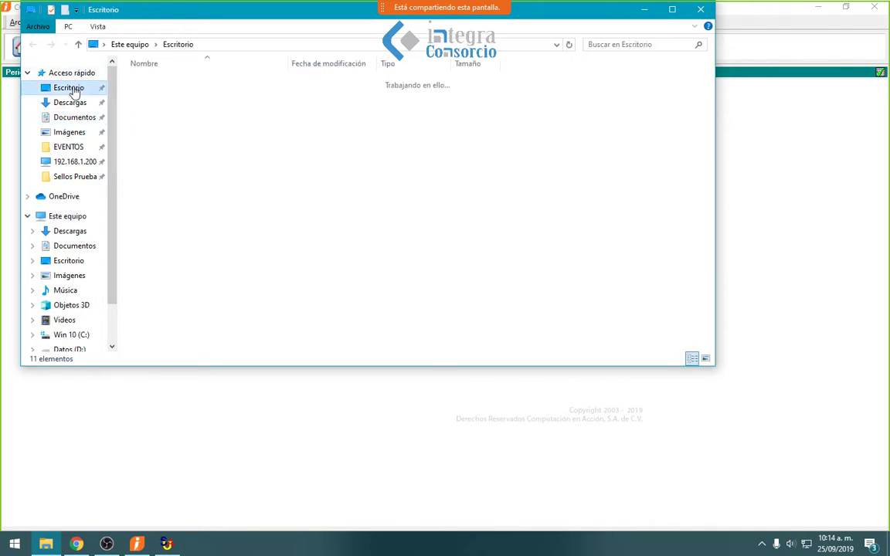
double_click(185, 110)
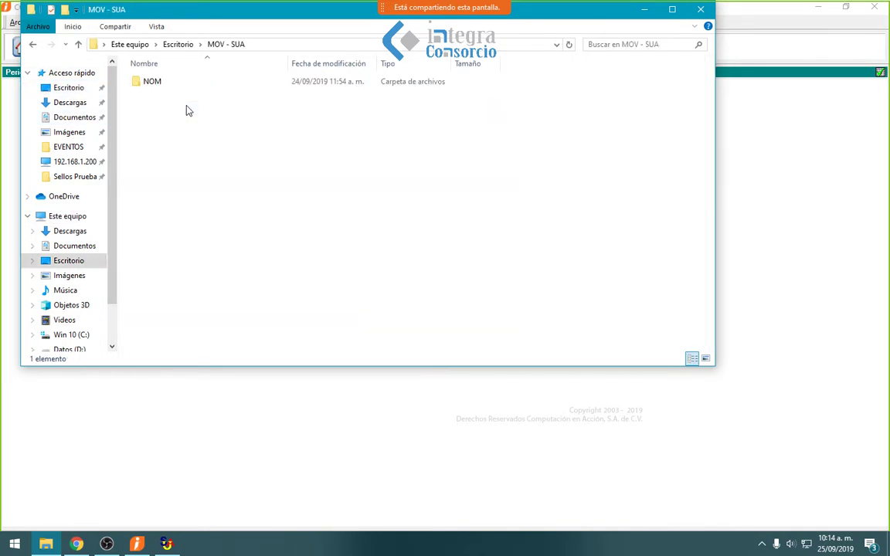
double_click(175, 85)
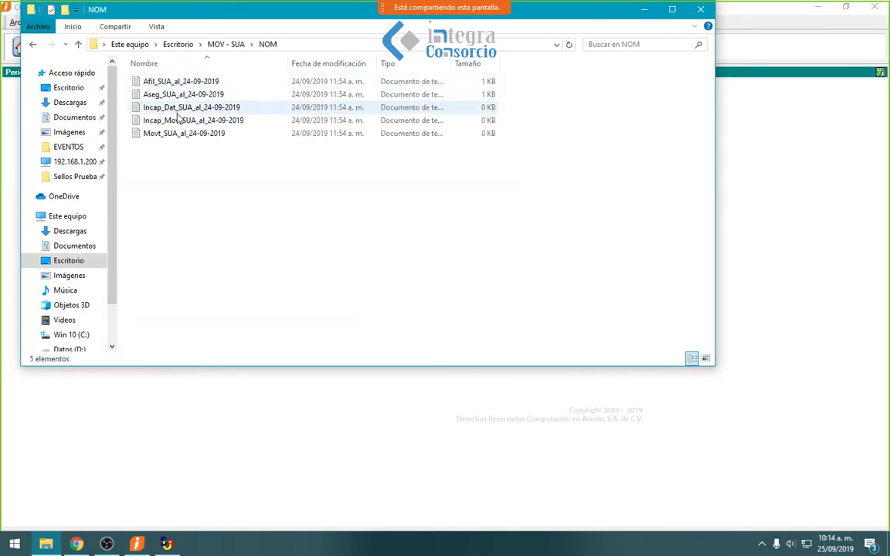
drag(185, 166, 157, 85)
key(Delete)
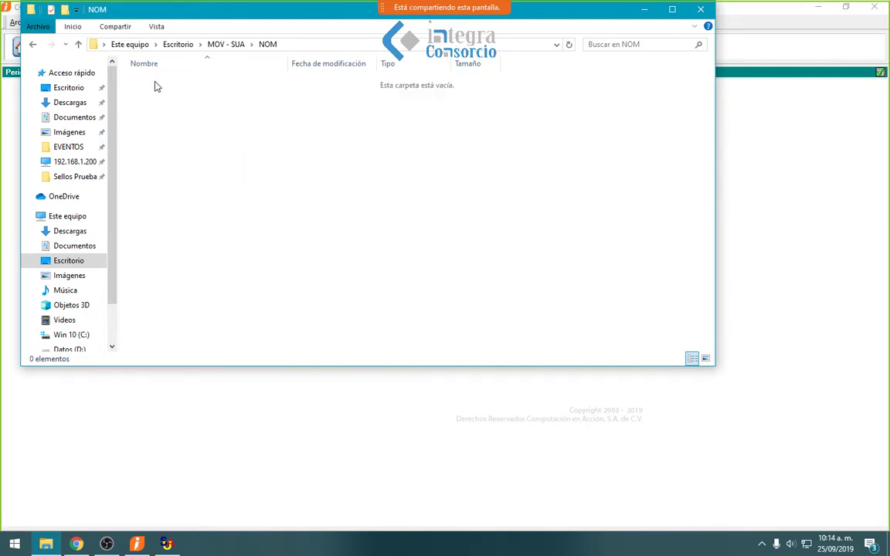
- Return Explorer to the Desktop with MOV - SUA unrenamed, and switch back to SUA
click(219, 46)
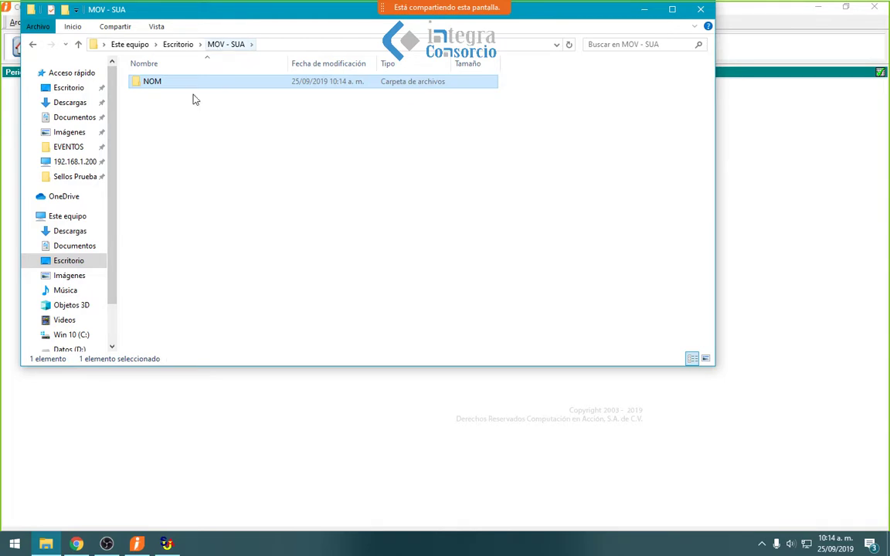
click(182, 45)
click(216, 112)
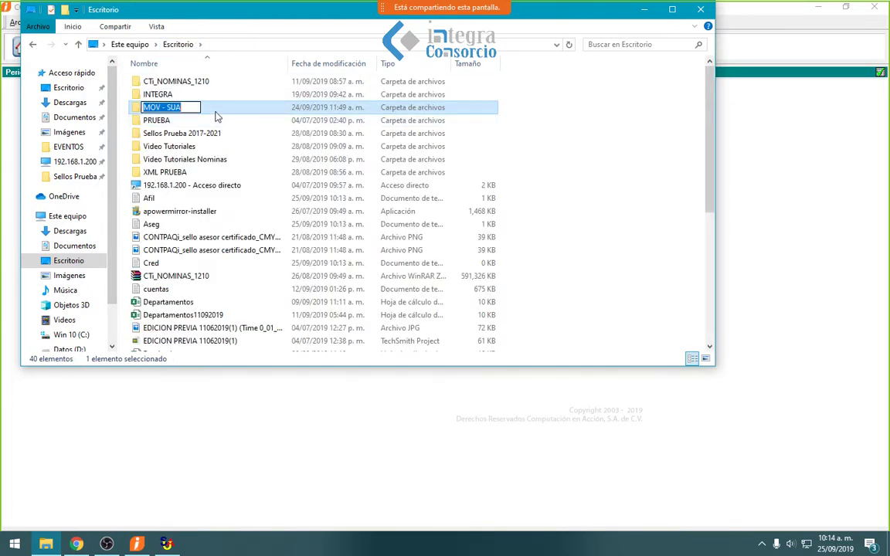
key(Escape)
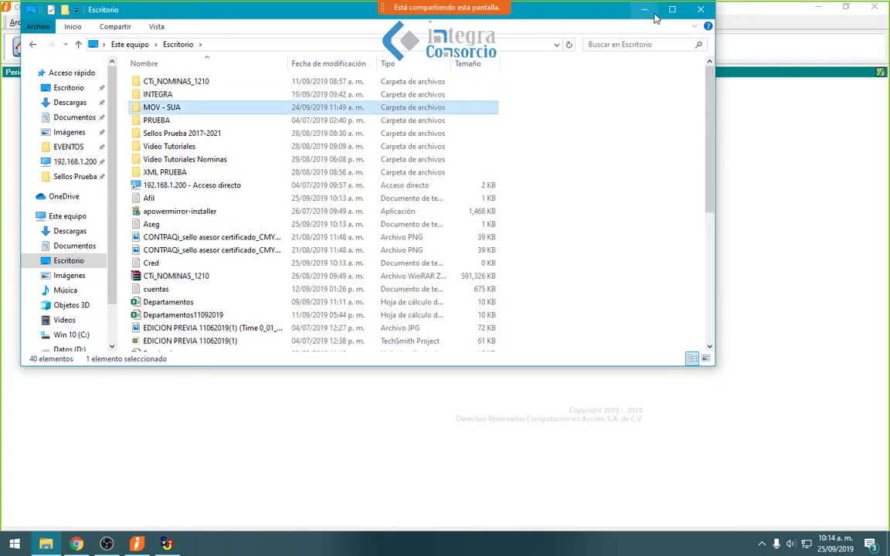
click(654, 17)
click(180, 544)
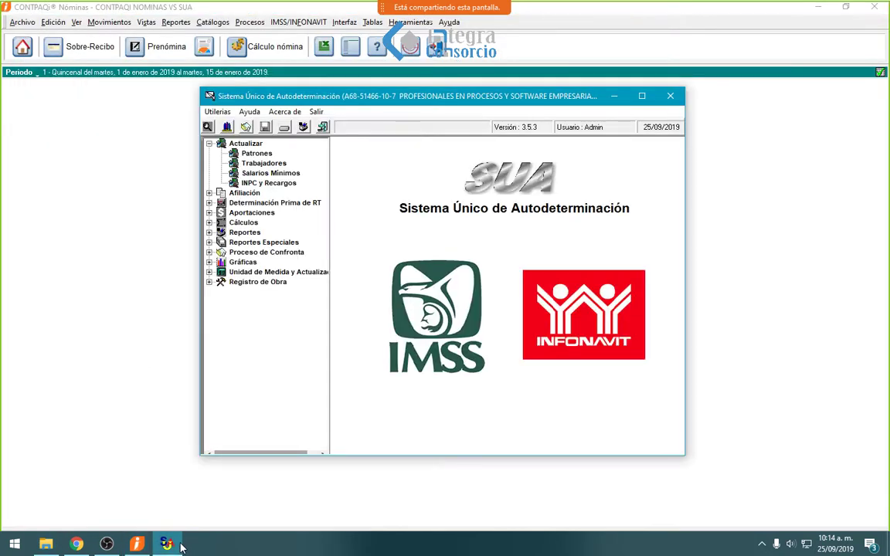
- Re-export workers and movements via Exportar Datos a Txt's into the MOV - SUA folder
click(217, 111)
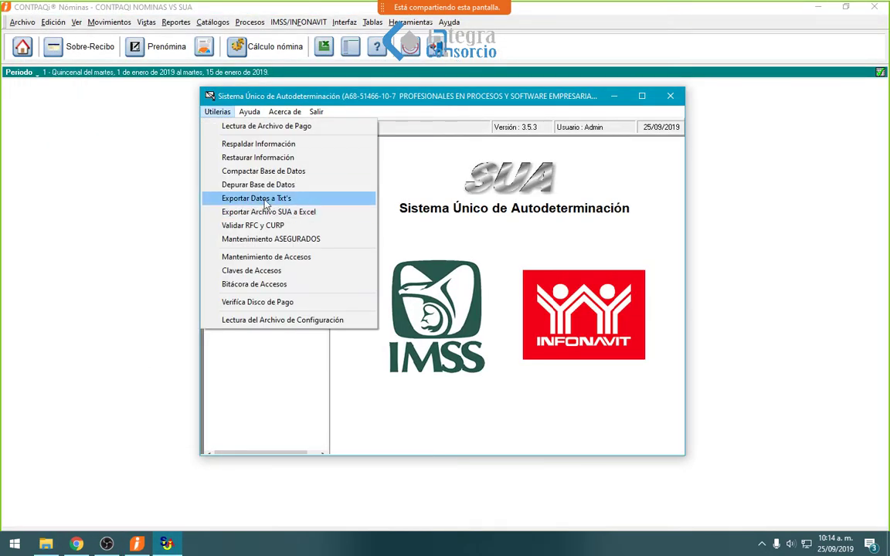
click(265, 199)
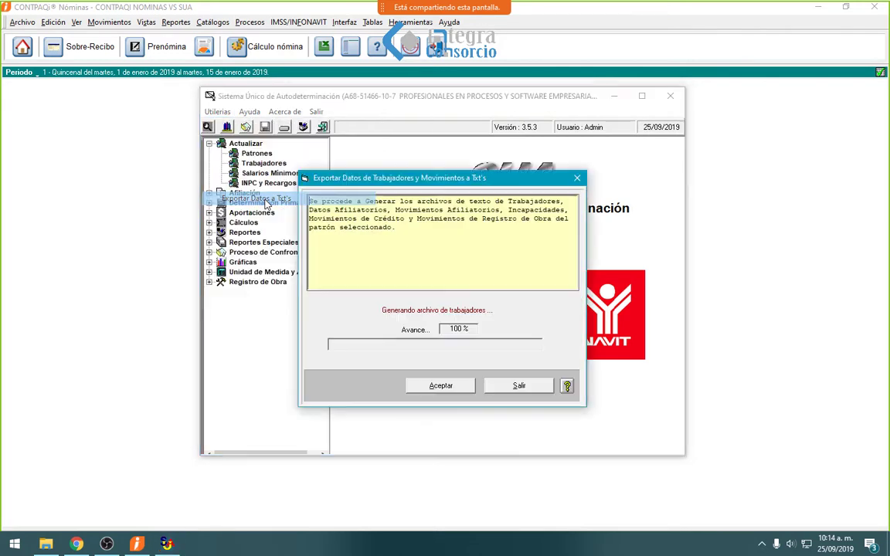
click(440, 388)
click(424, 325)
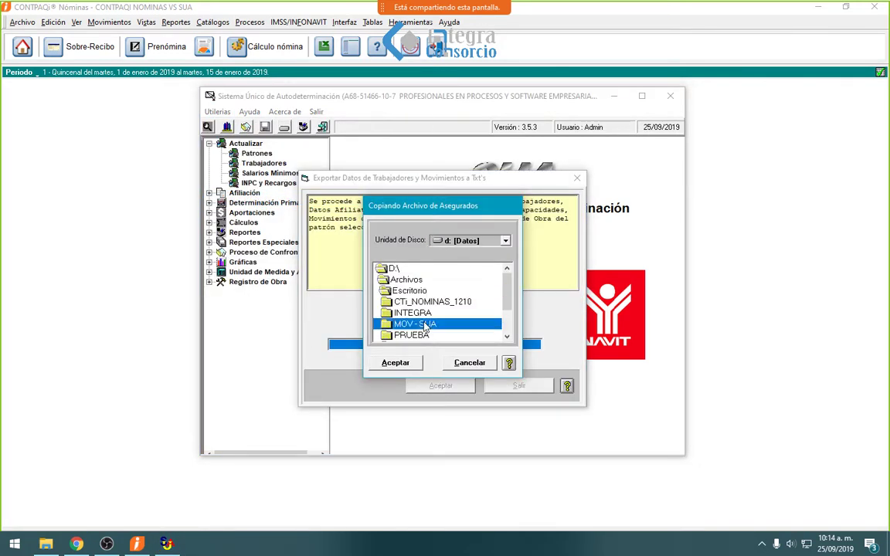
double_click(424, 325)
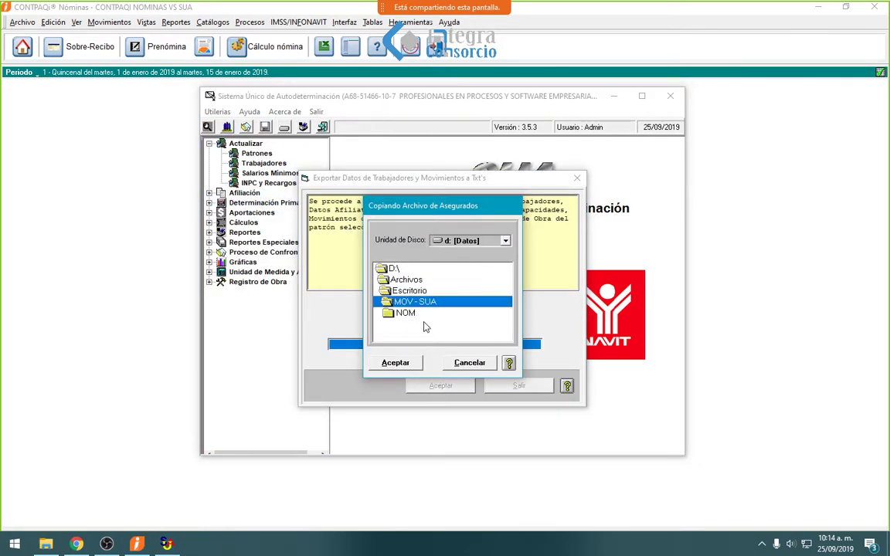
click(395, 363)
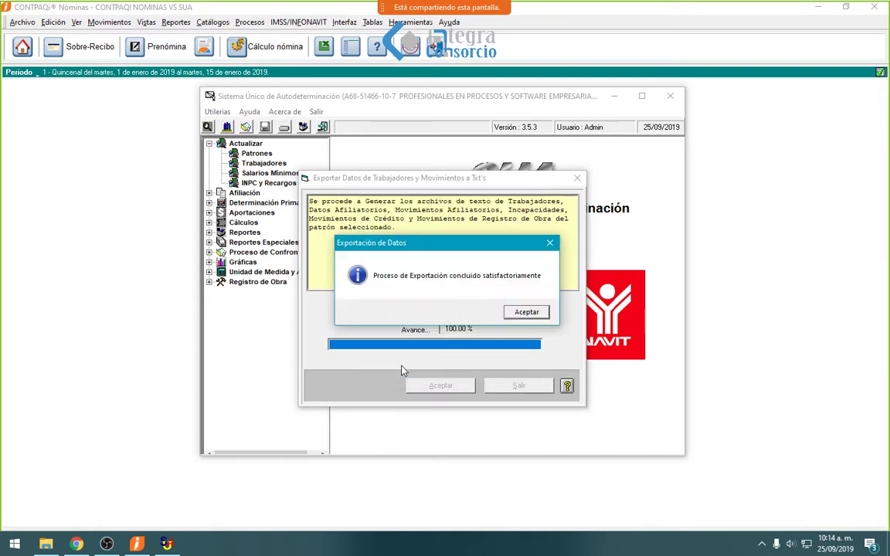
click(510, 313)
click(509, 394)
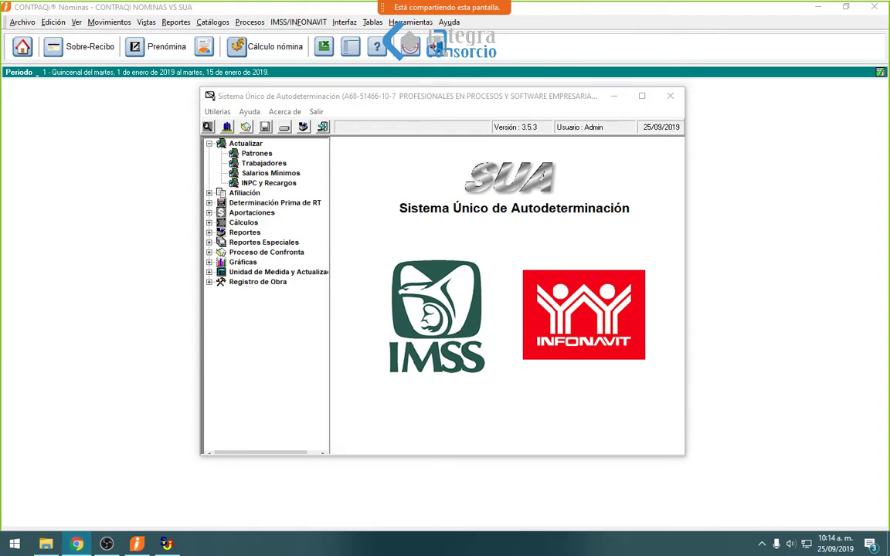
- Open the Desktop's MOV - SUA folder in File Explorer to see the exported files
click(44, 544)
double_click(216, 116)
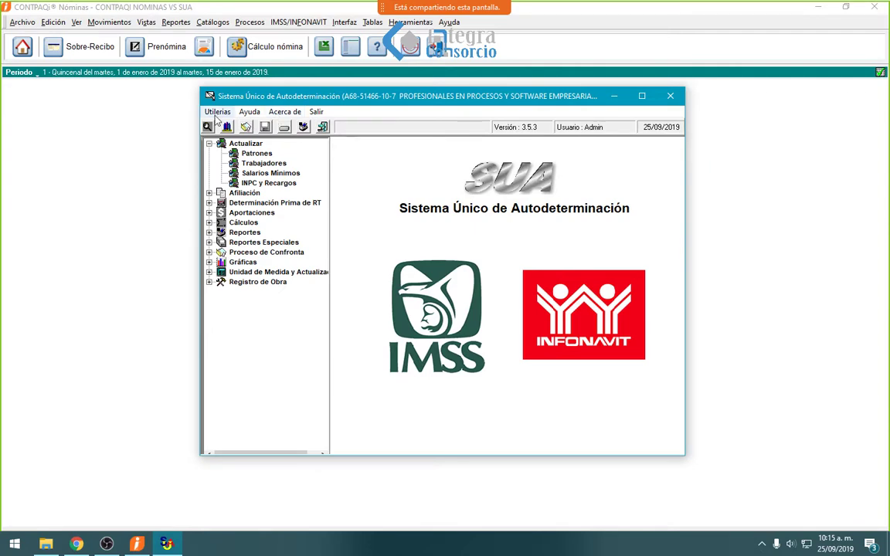
click(217, 112)
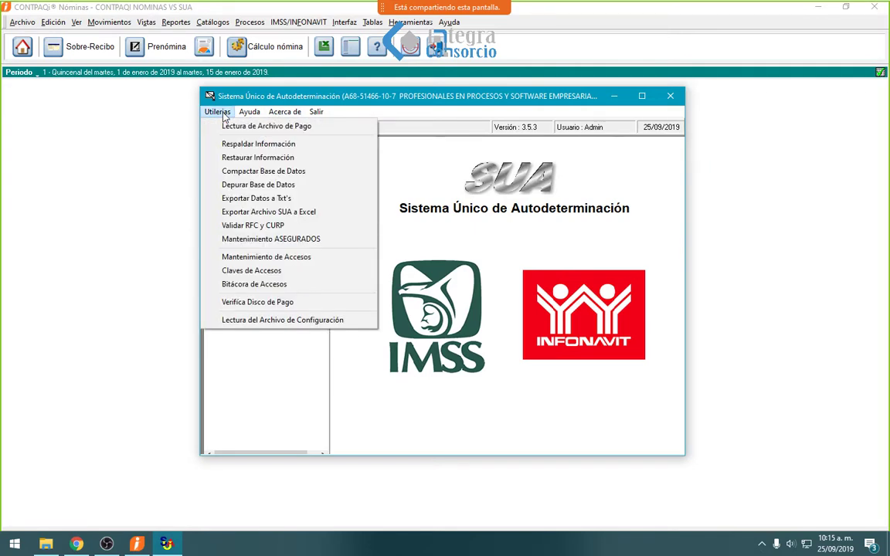
click(276, 200)
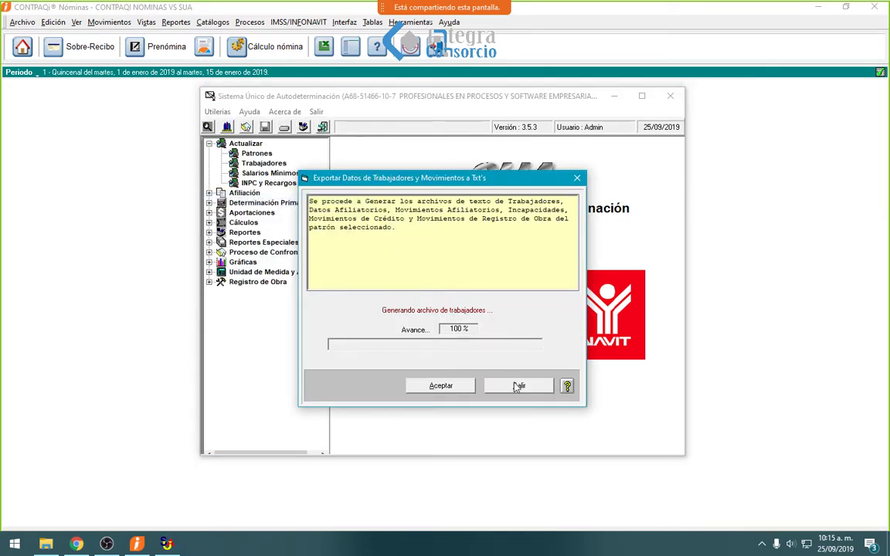
click(518, 385)
click(45, 545)
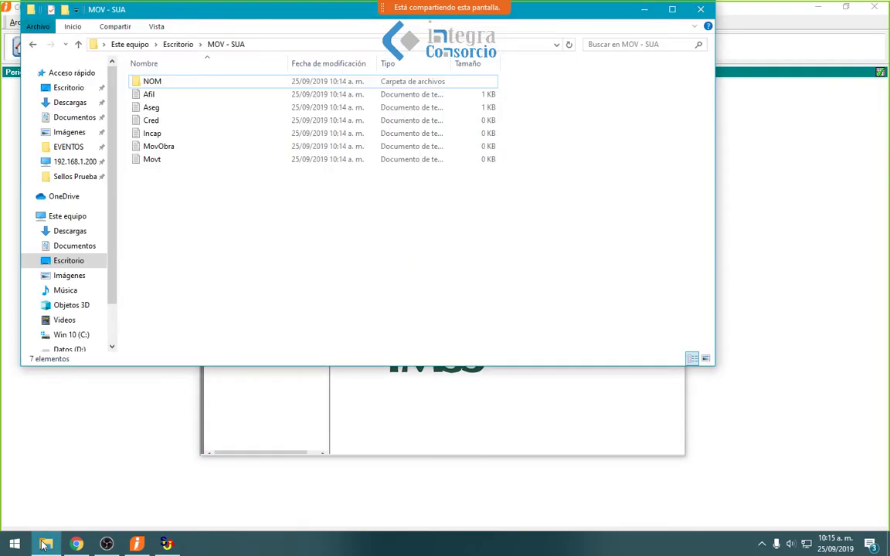
- Check the sizes of the exported Afil, Aseg and Movt files, then close Explorer and minimize SUA
drag(153, 199, 138, 94)
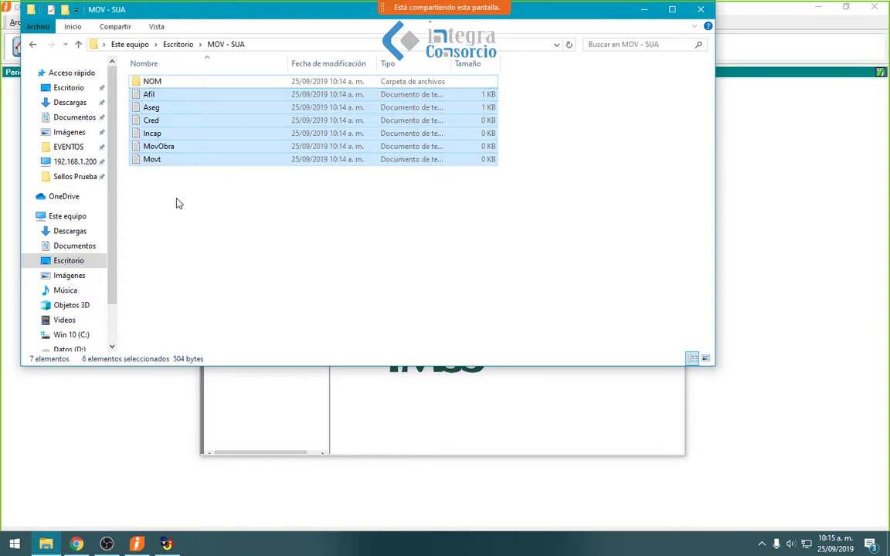
click(186, 96)
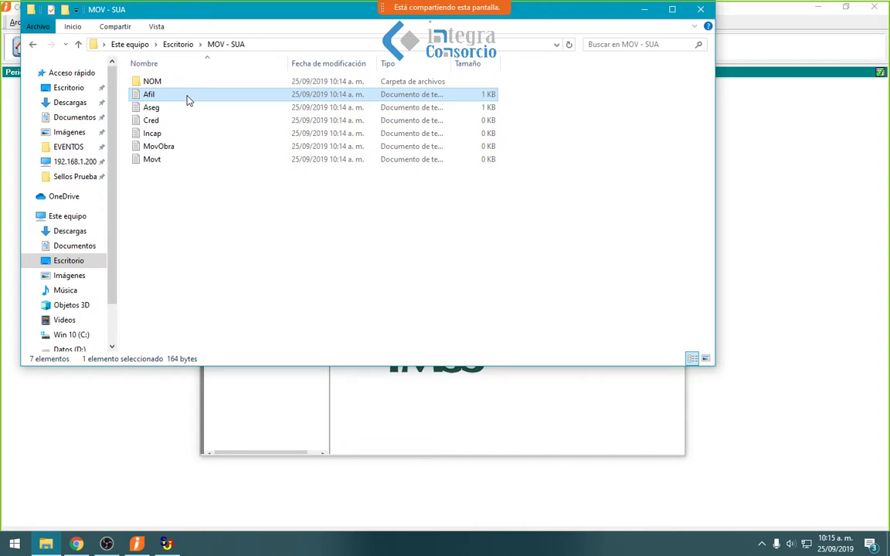
click(162, 109)
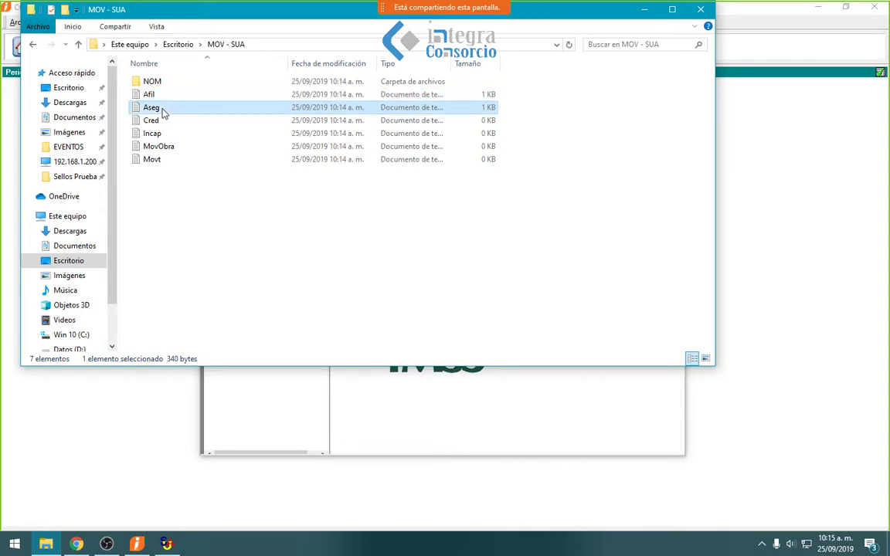
click(163, 162)
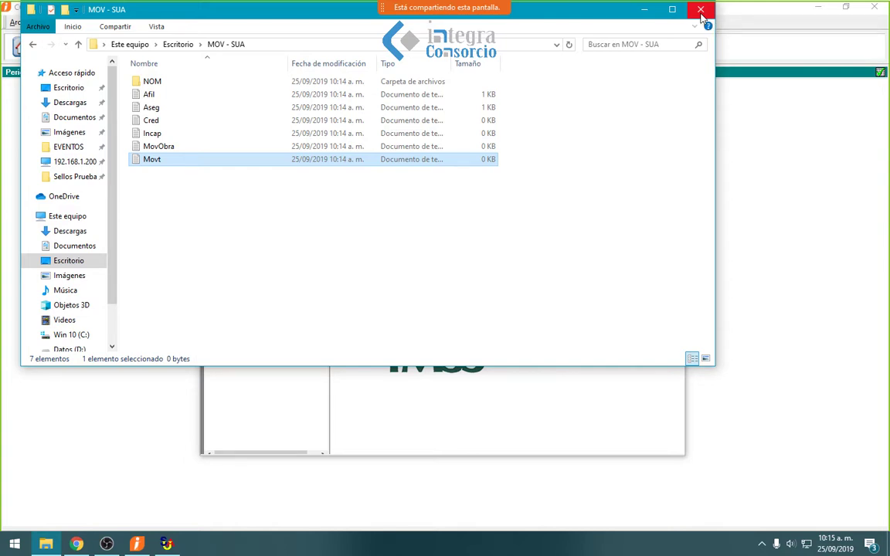
click(701, 16)
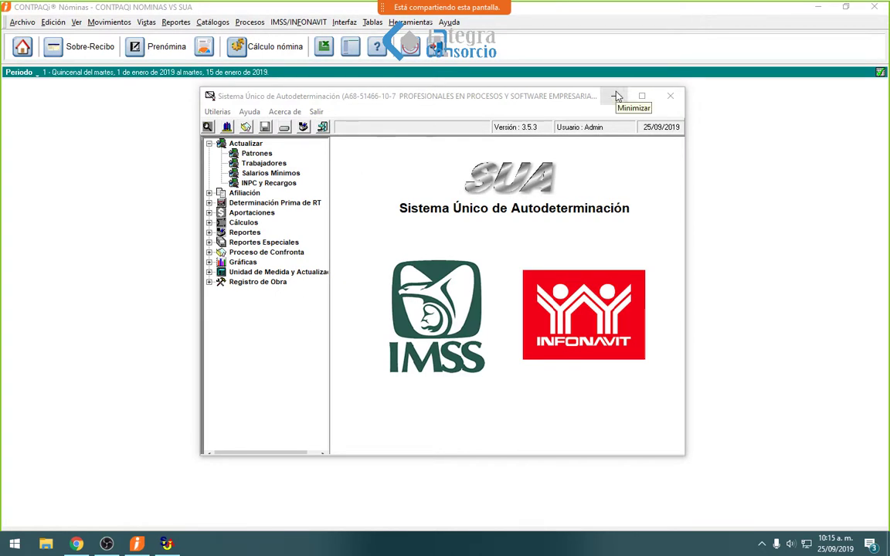
click(618, 96)
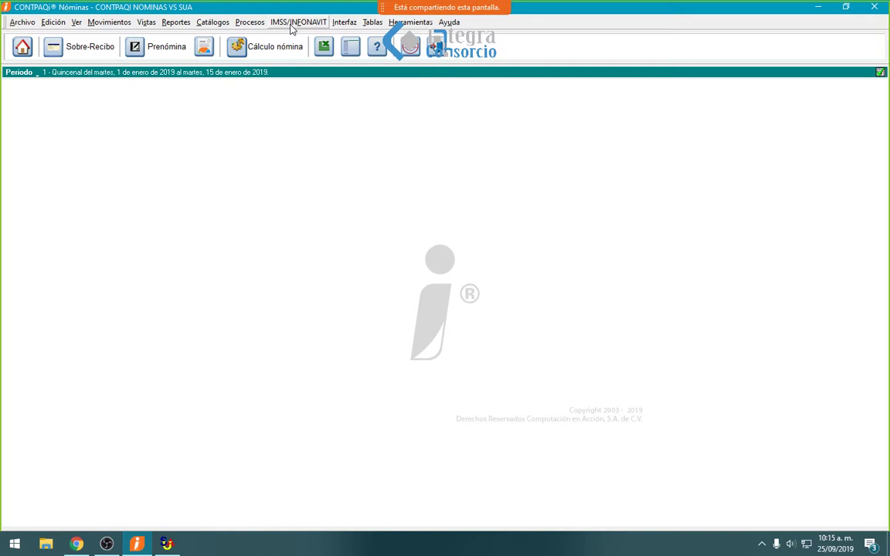
- Start Importación Trabajadores desde el SUA and cancel it at the backup warning
click(298, 23)
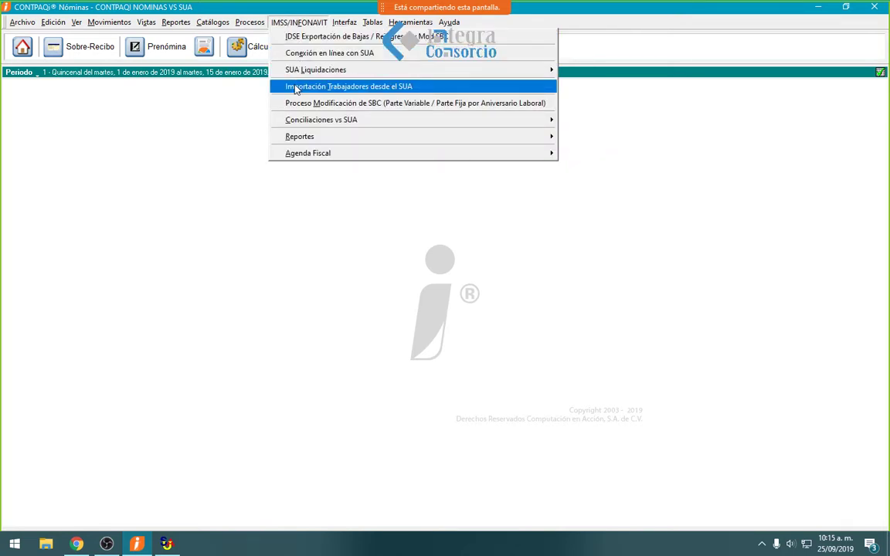
click(296, 87)
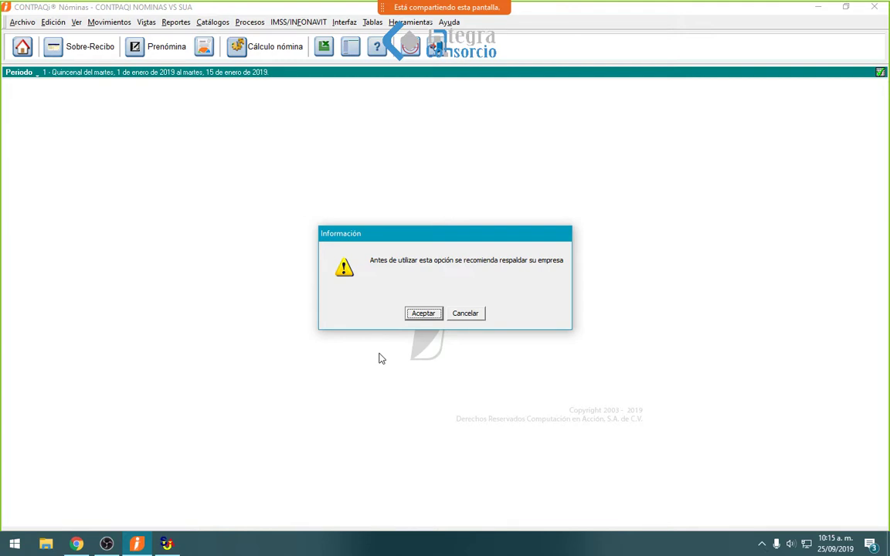
click(467, 315)
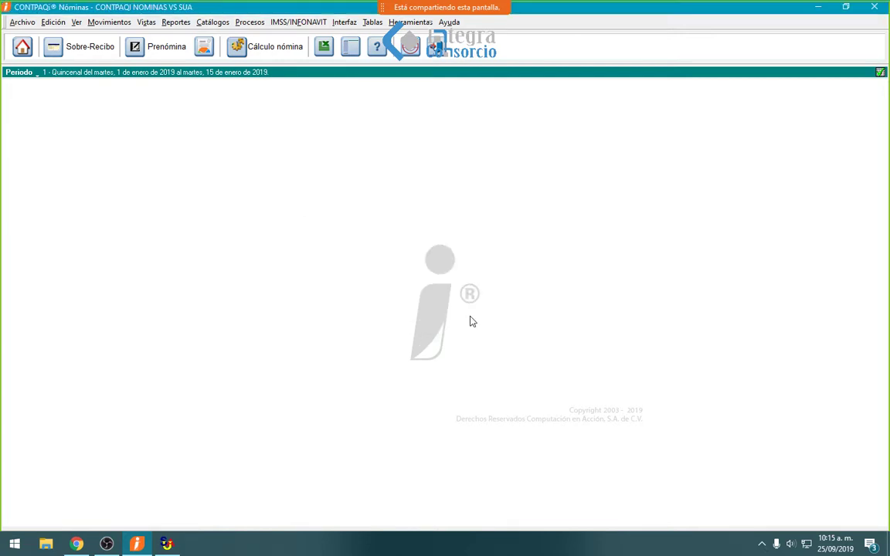
click(22, 22)
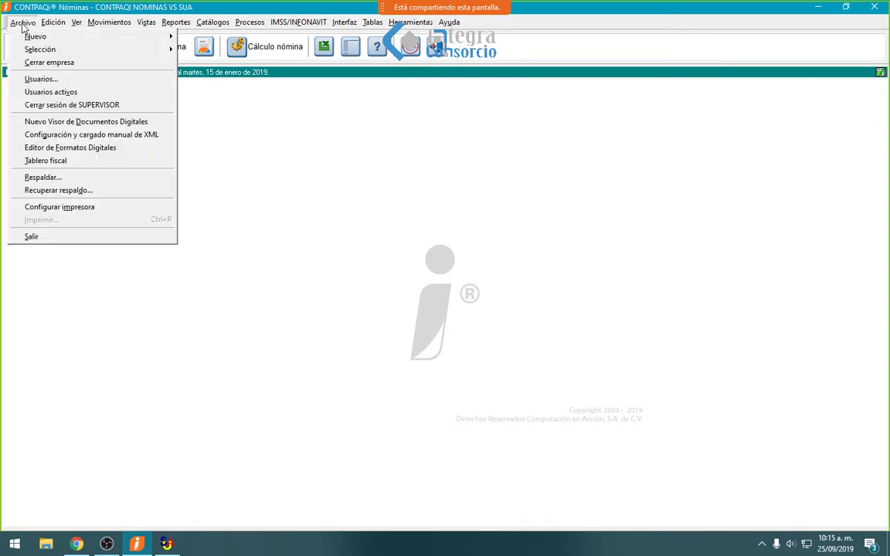
- Back up the CONTPAQI NOMINAS VS SUA company as CONTPAQI NOMINAS VS SUA-20190925-1016.bak
click(48, 177)
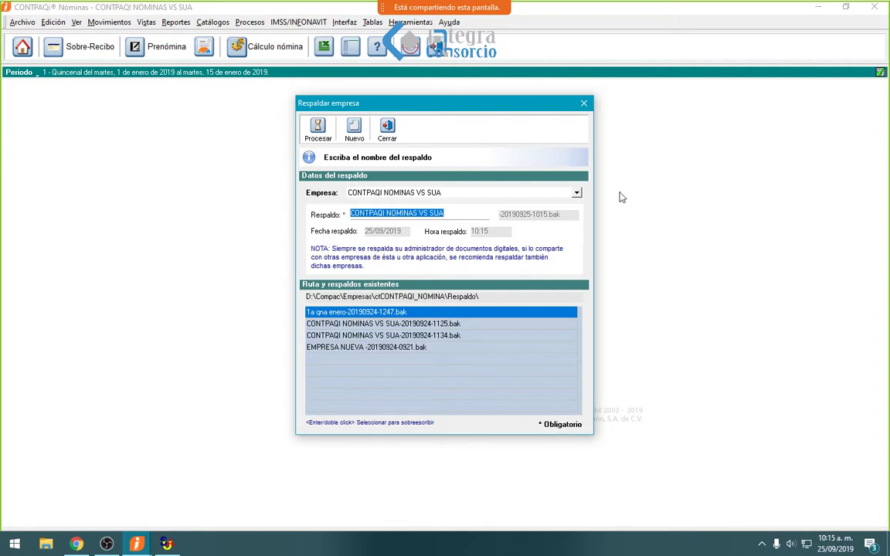
click(329, 133)
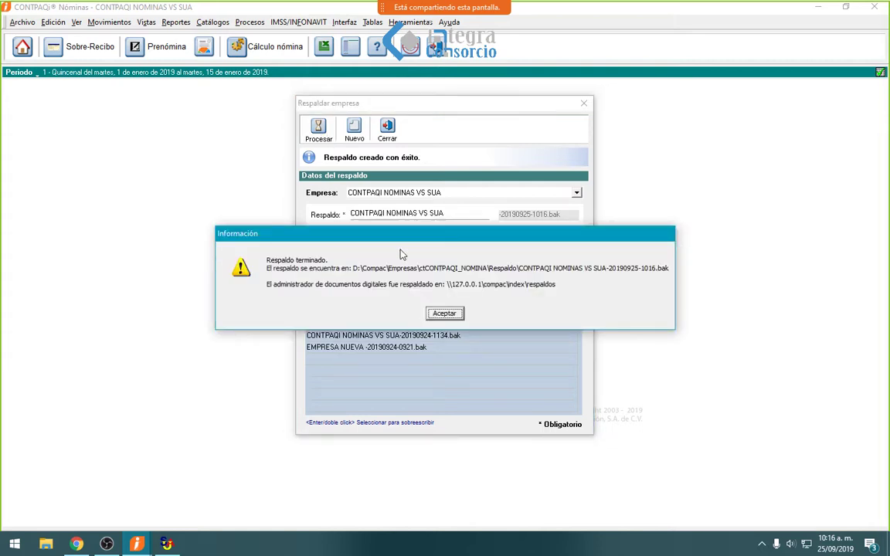
click(437, 313)
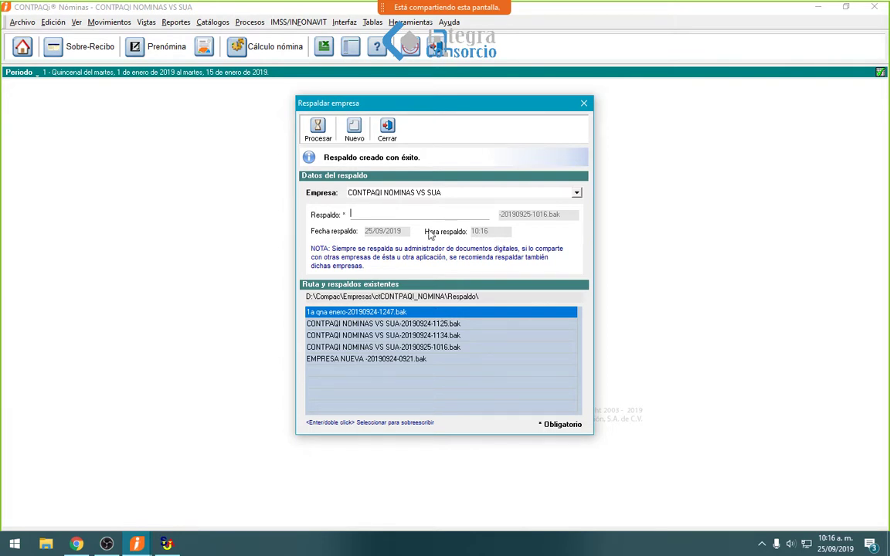
click(391, 139)
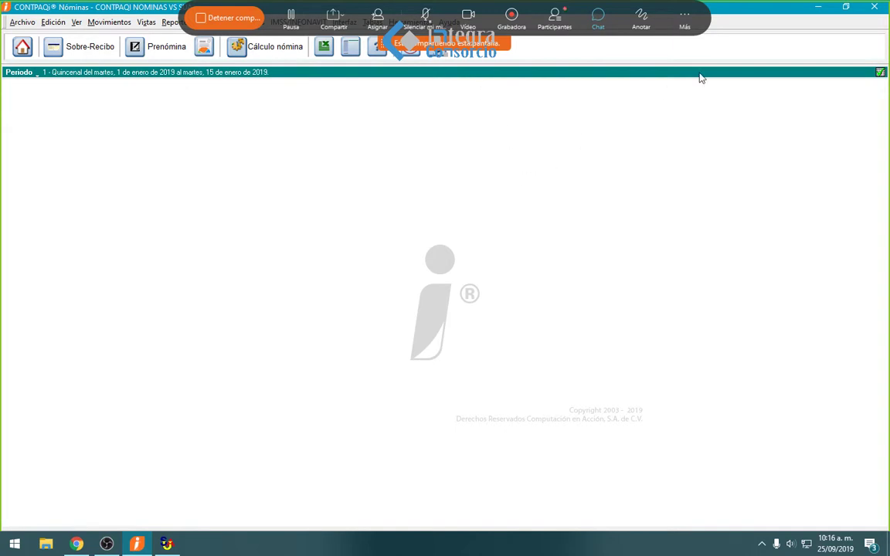
click(299, 22)
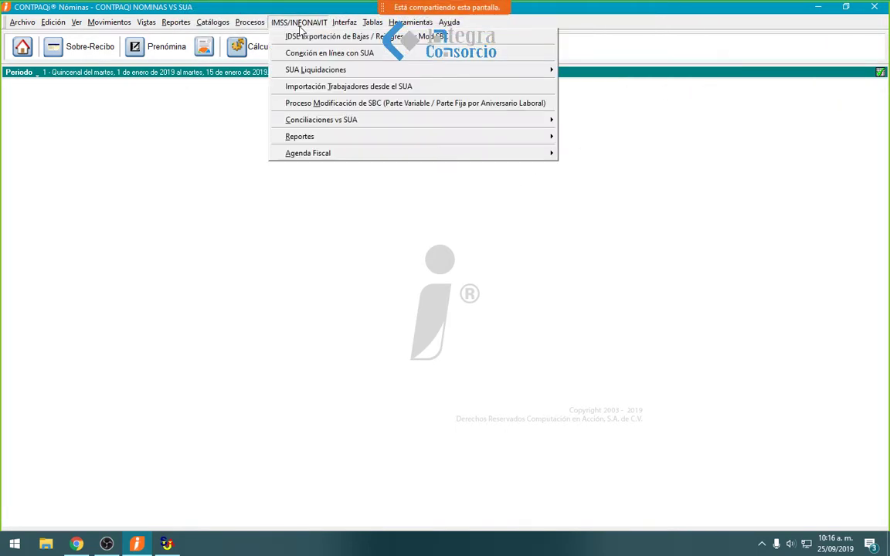
- Start the SUA worker import and set Aseg.TXT from MOV - SUA as the worker data file
click(311, 88)
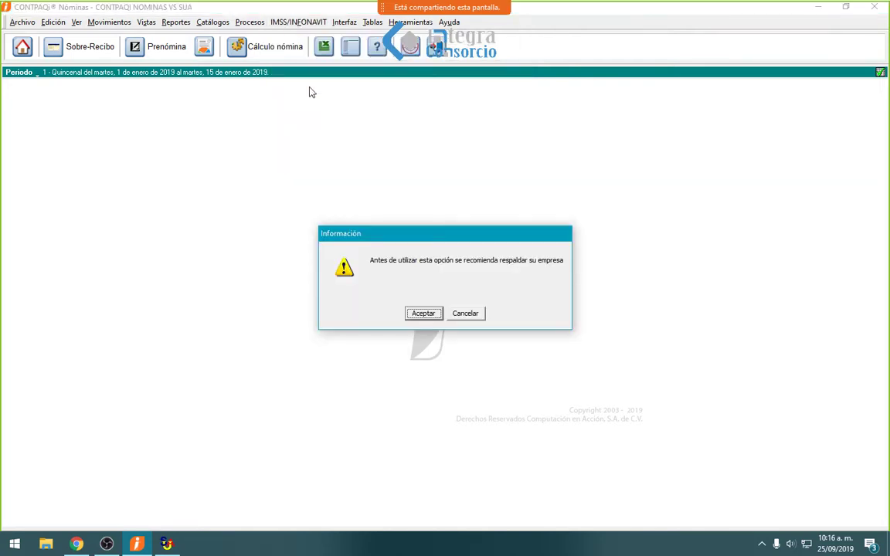
click(423, 313)
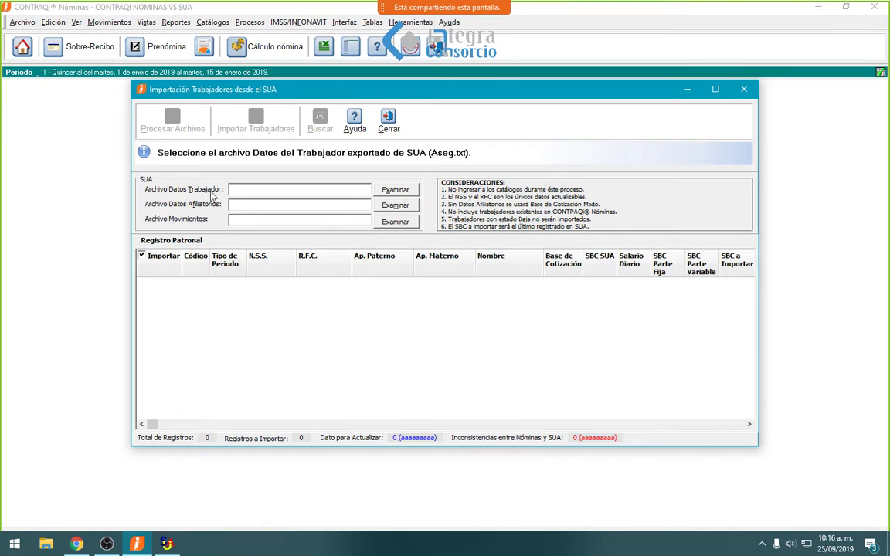
click(242, 203)
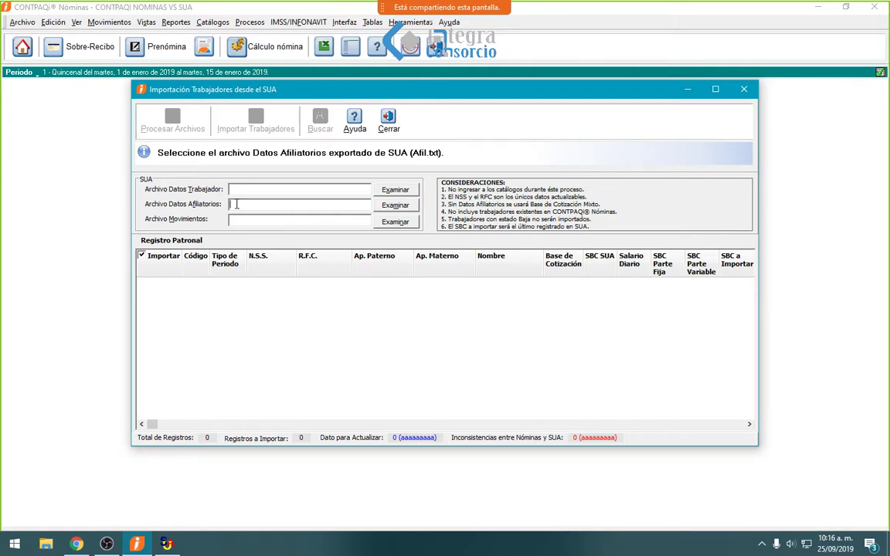
click(236, 221)
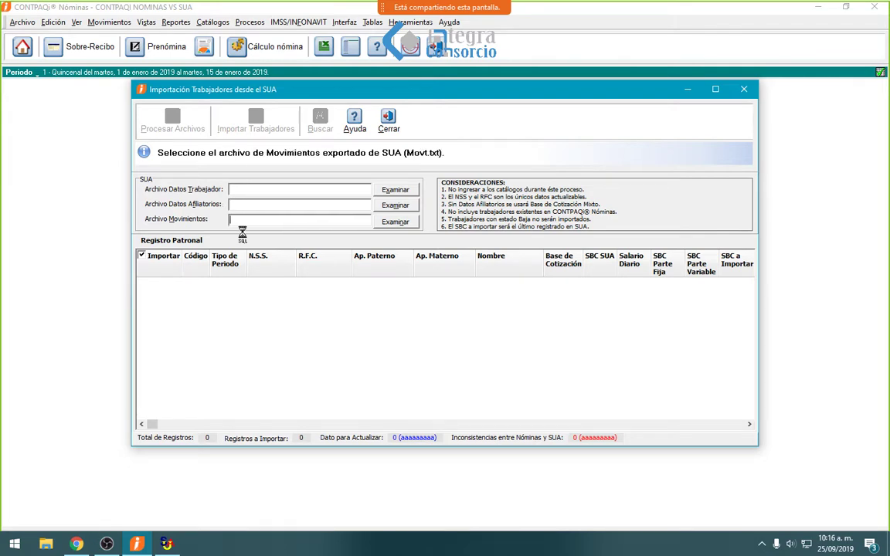
click(276, 189)
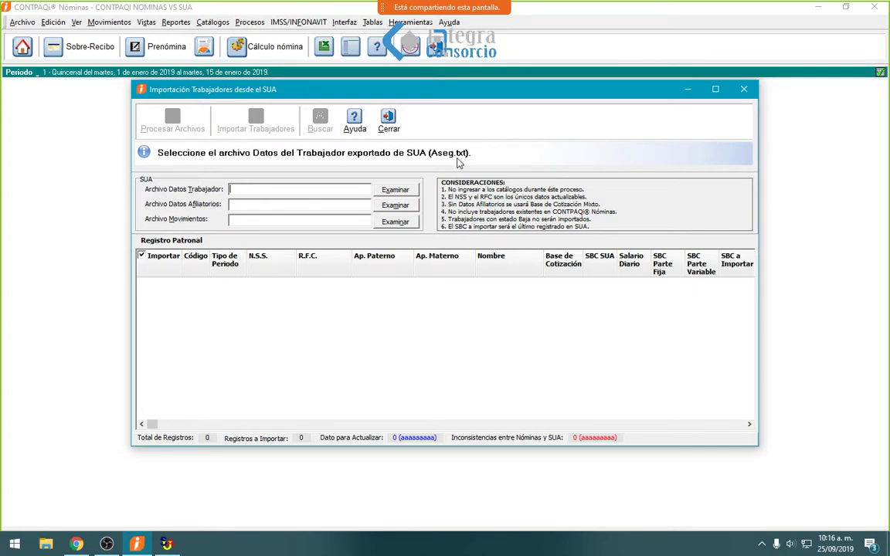
click(401, 194)
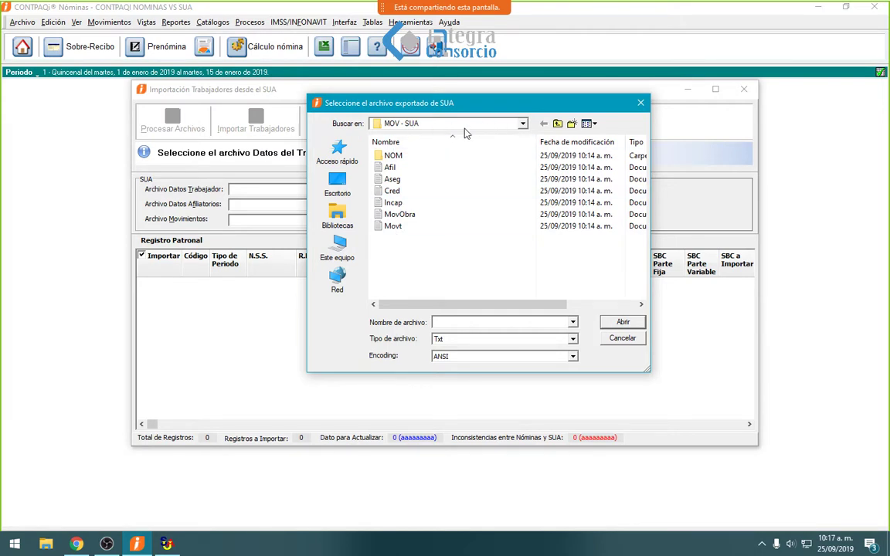
click(409, 180)
click(618, 322)
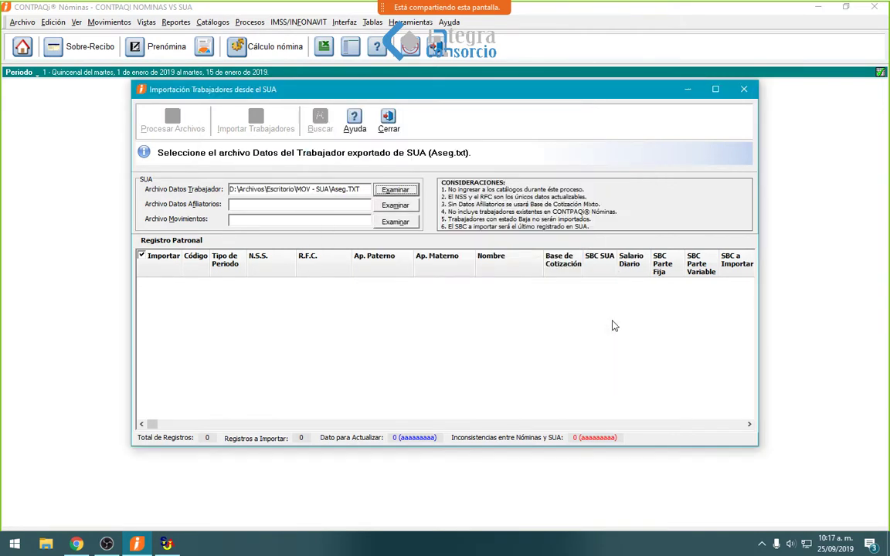
- Set Afil.TXT as the affiliation file and Movt.TXT as the movements file
click(395, 206)
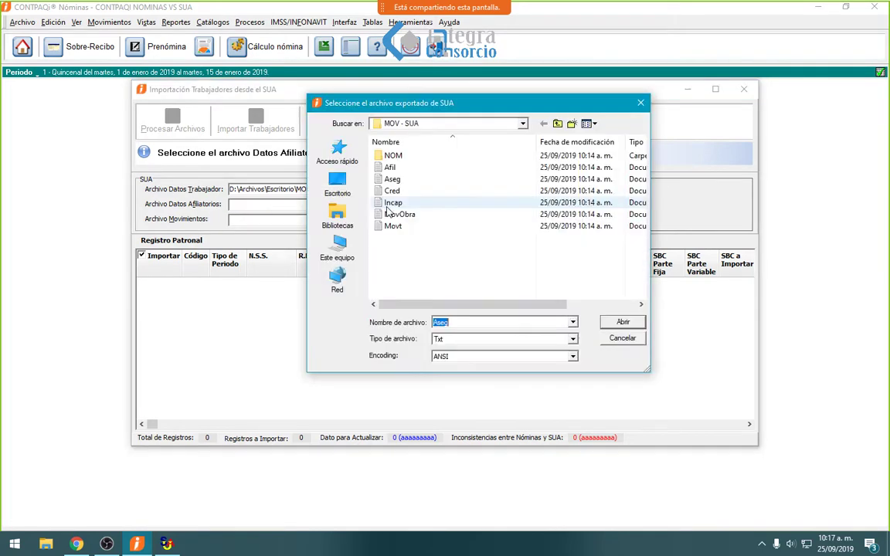
key(Escape)
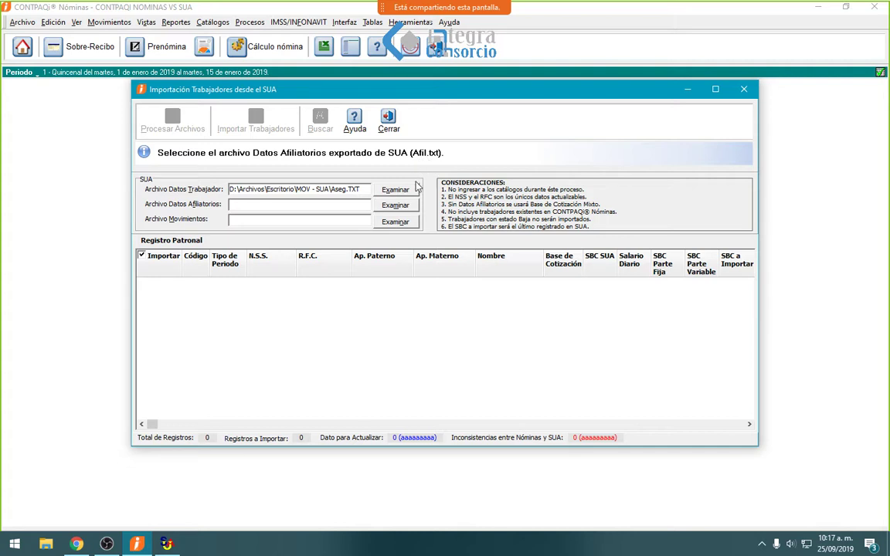
click(399, 206)
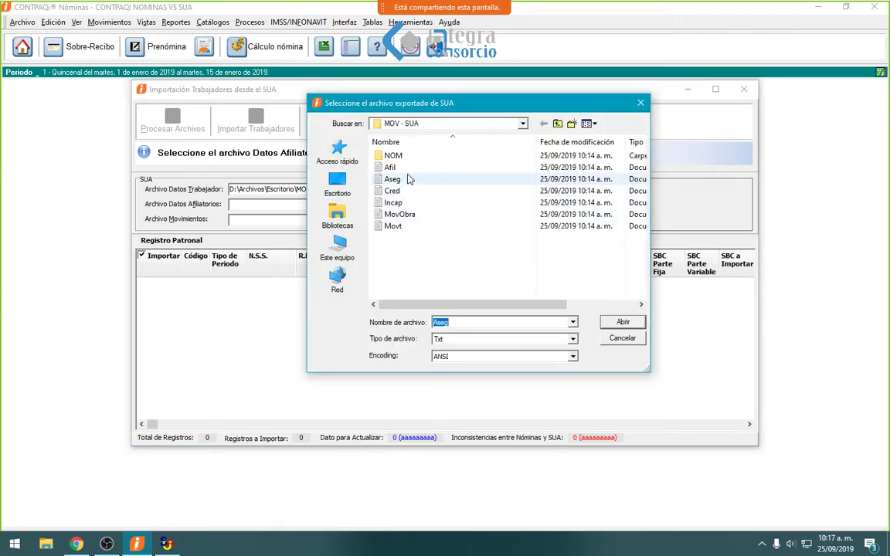
click(410, 169)
click(607, 322)
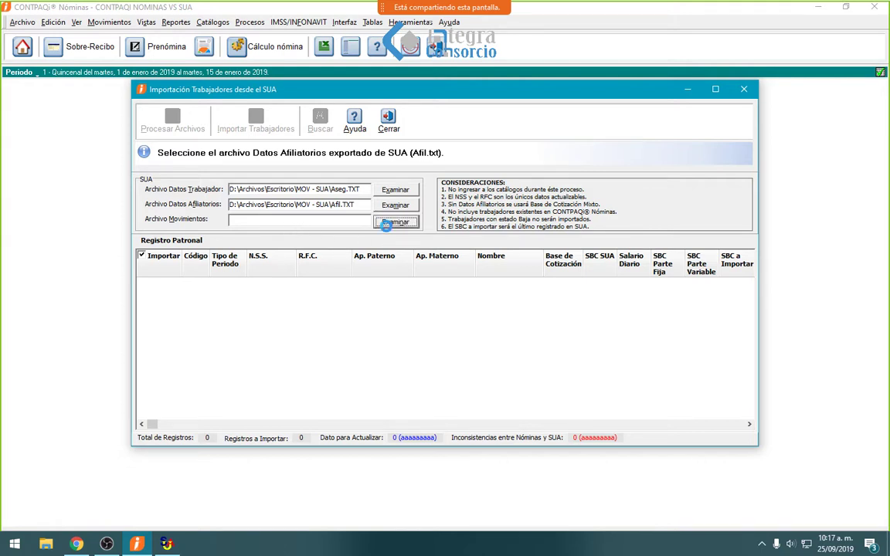
click(395, 222)
click(623, 339)
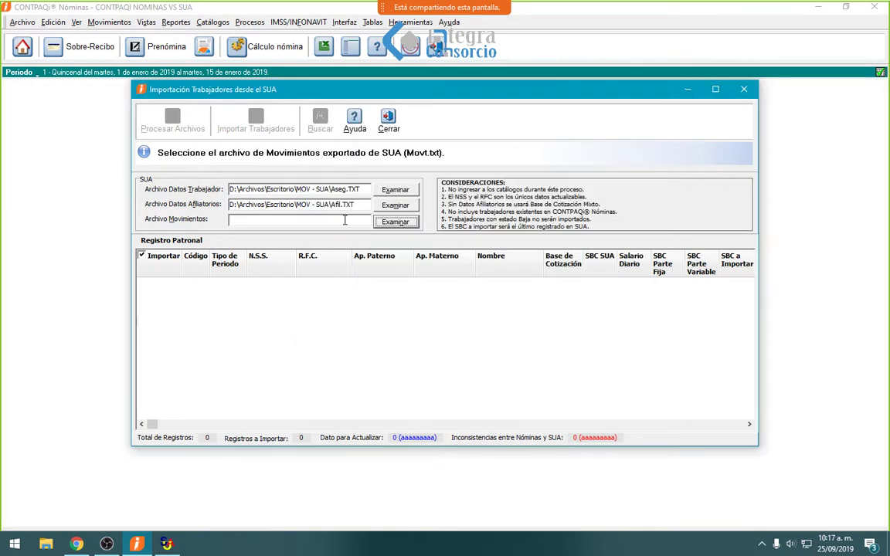
click(396, 224)
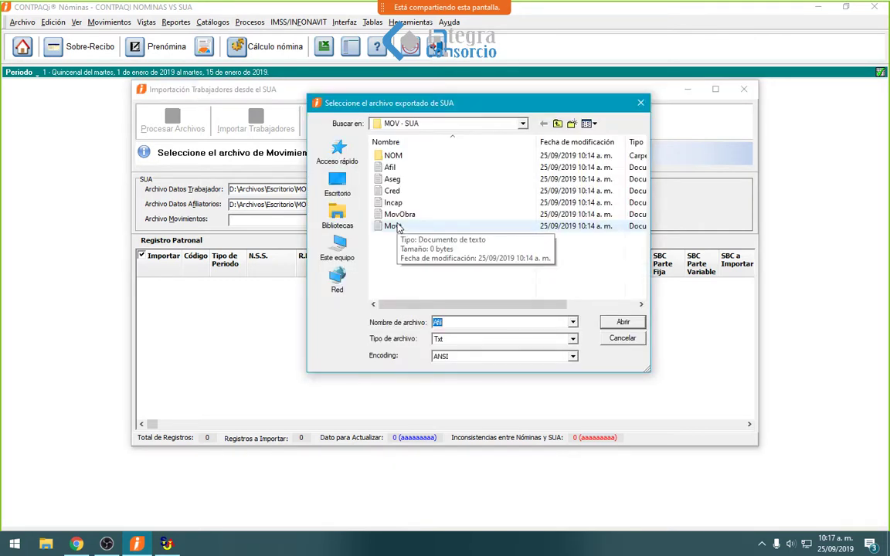
click(394, 226)
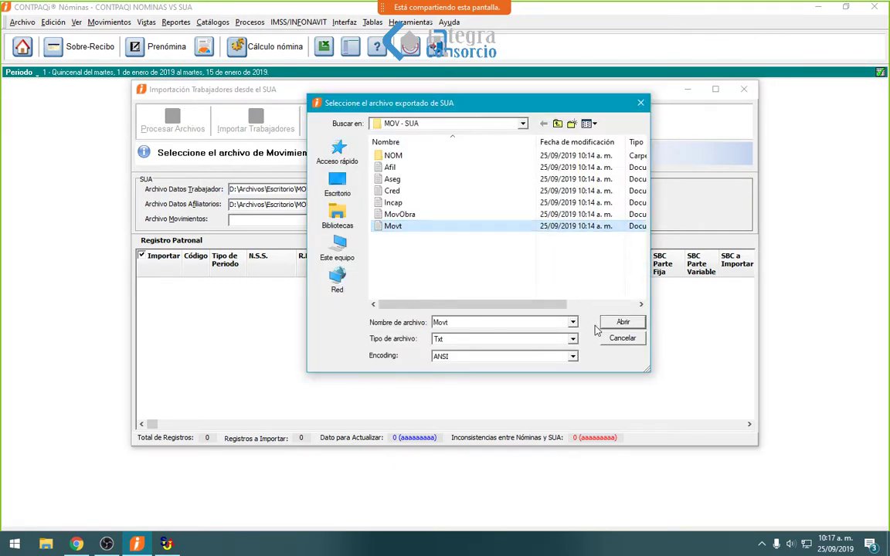
click(600, 327)
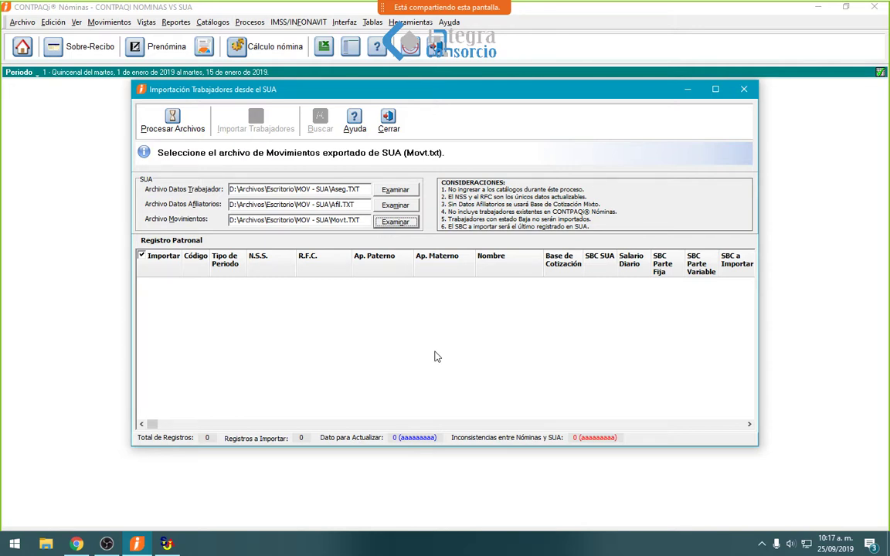
- Process the three SUA files, dismiss the Registro Patronal mismatch error, and close the import window
click(175, 122)
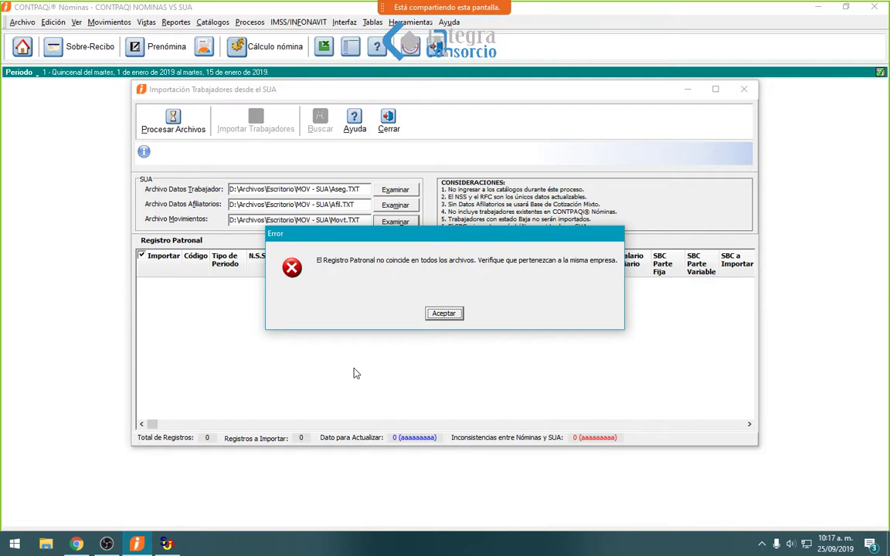
click(444, 314)
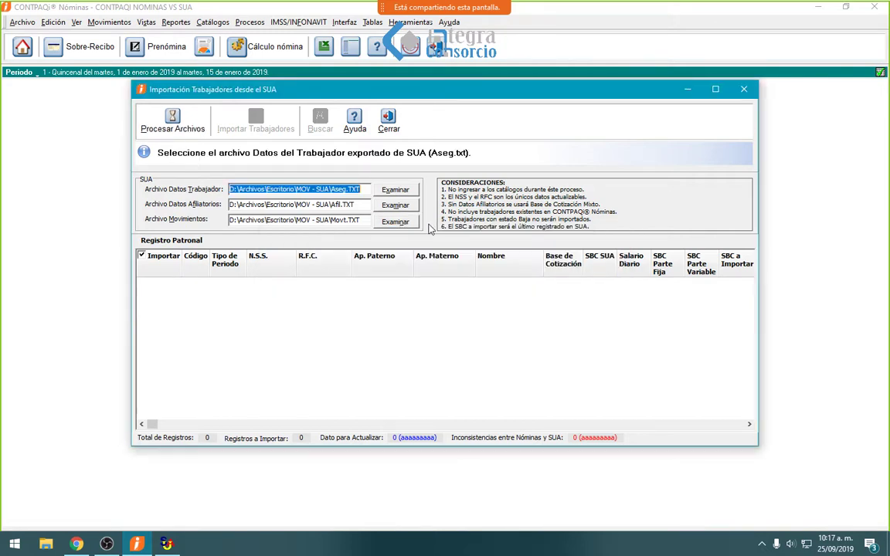
click(389, 122)
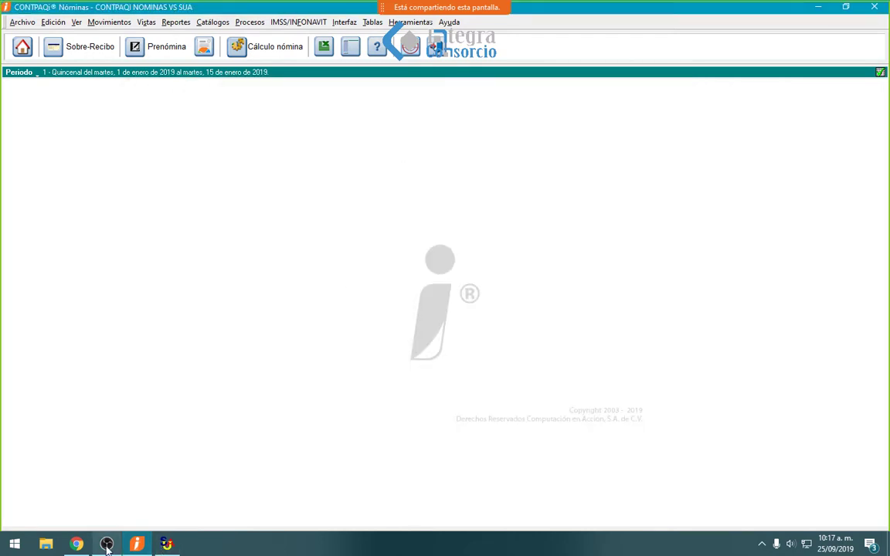
- Open the MOV - SUA folder on the desktop in File Explorer
click(48, 545)
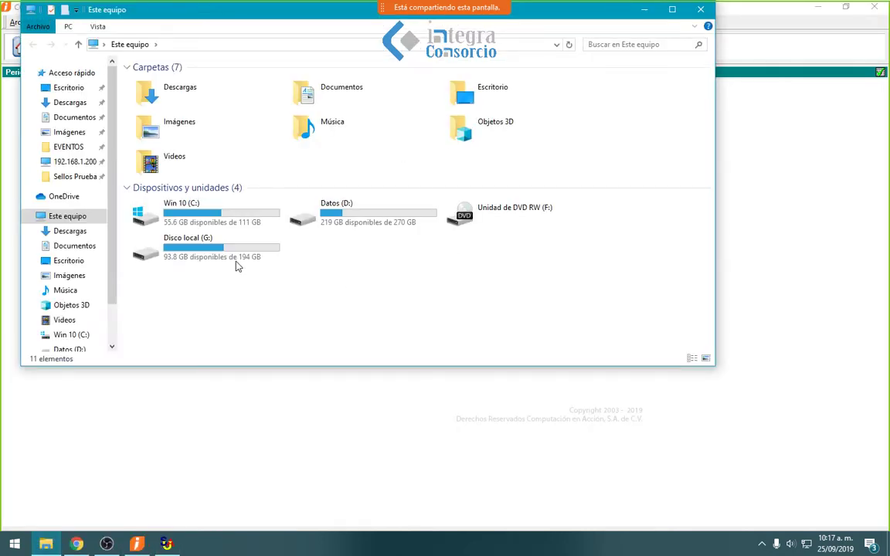
click(46, 544)
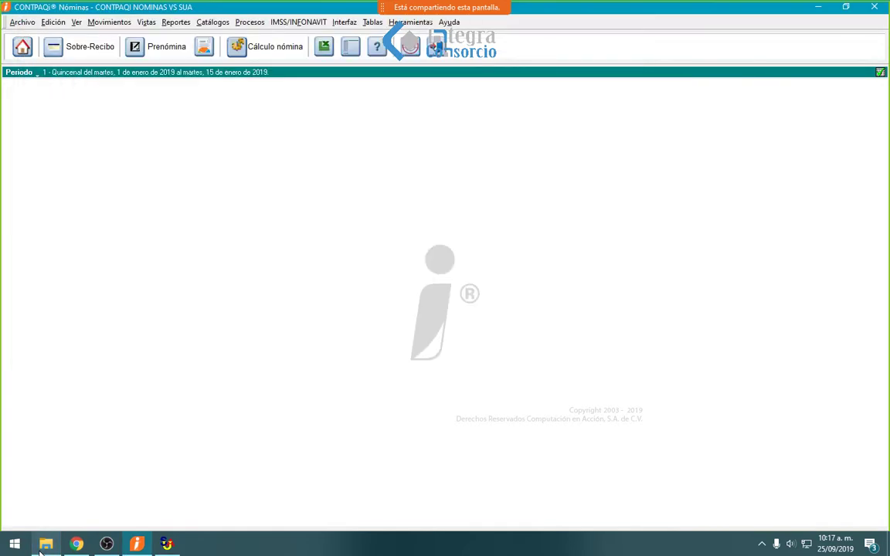
click(46, 544)
click(77, 90)
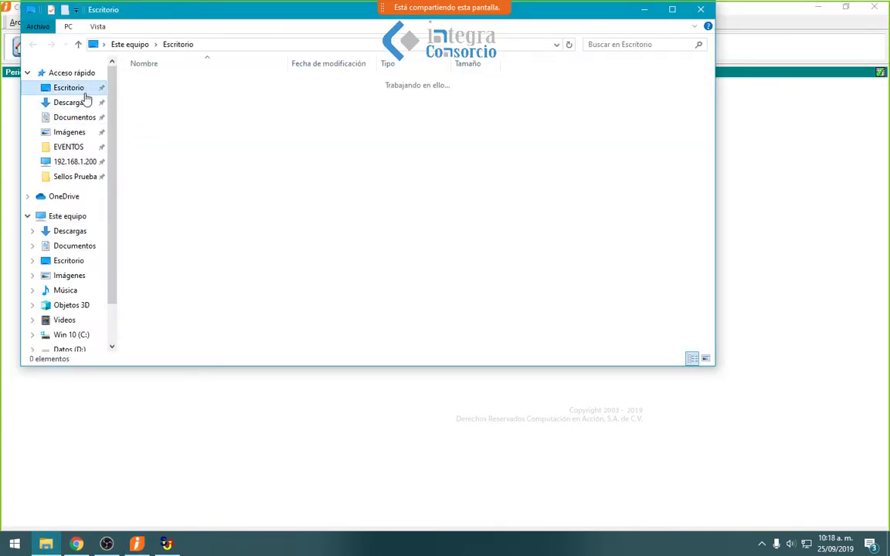
double_click(161, 108)
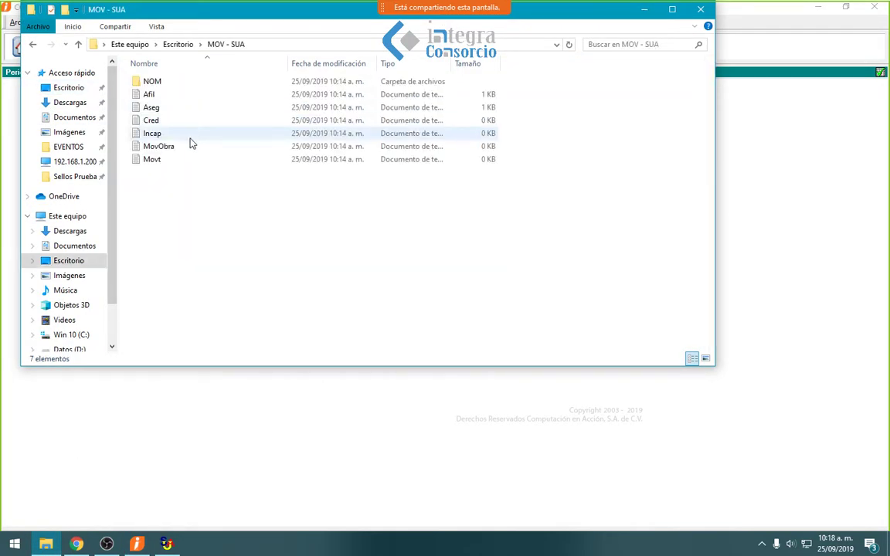
- Open the Movt file in Notepad to confirm it is empty
click(162, 162)
double_click(162, 161)
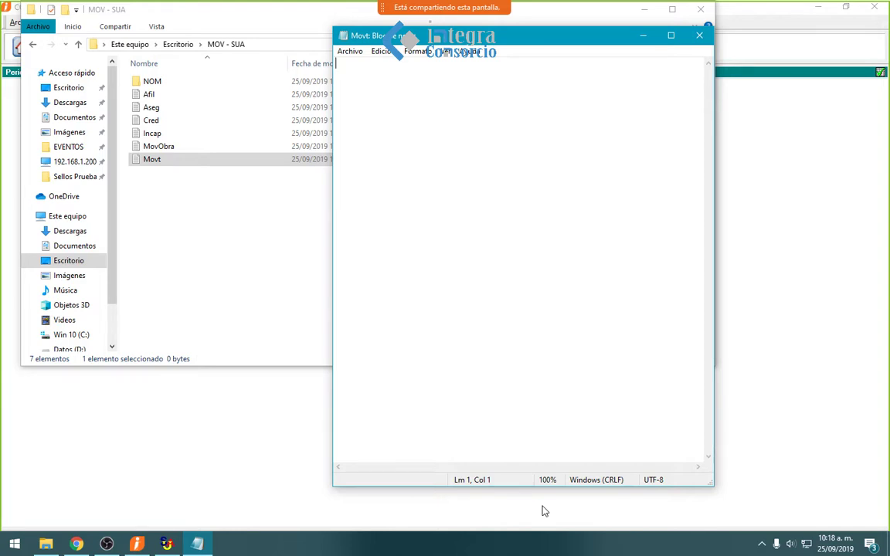
click(700, 36)
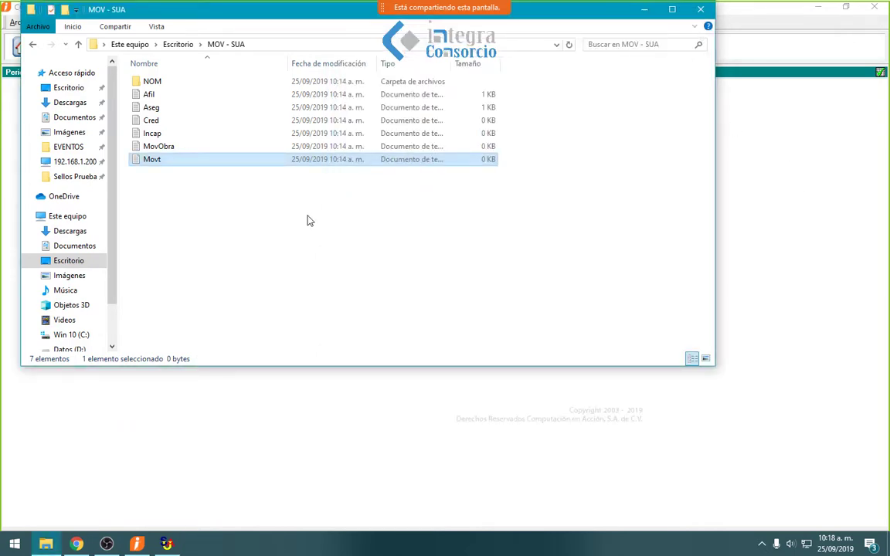
click(307, 221)
double_click(153, 162)
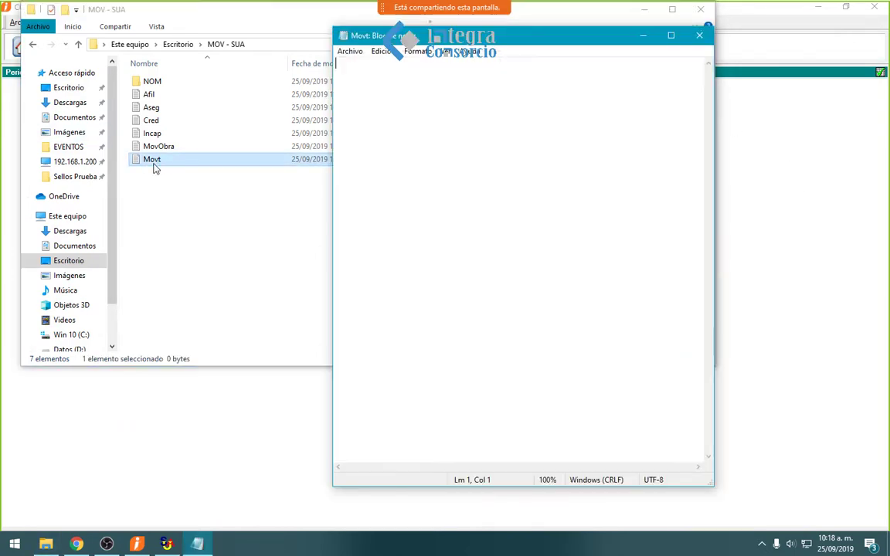
click(439, 205)
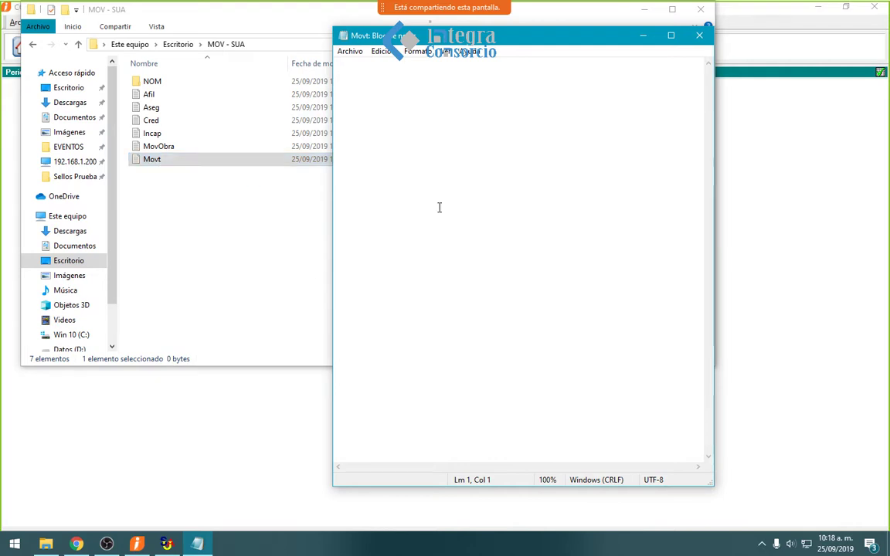
- Delete the six exported SUA text files, leaving only NOM, and minimize Explorer
drag(211, 196, 157, 93)
key(Delete)
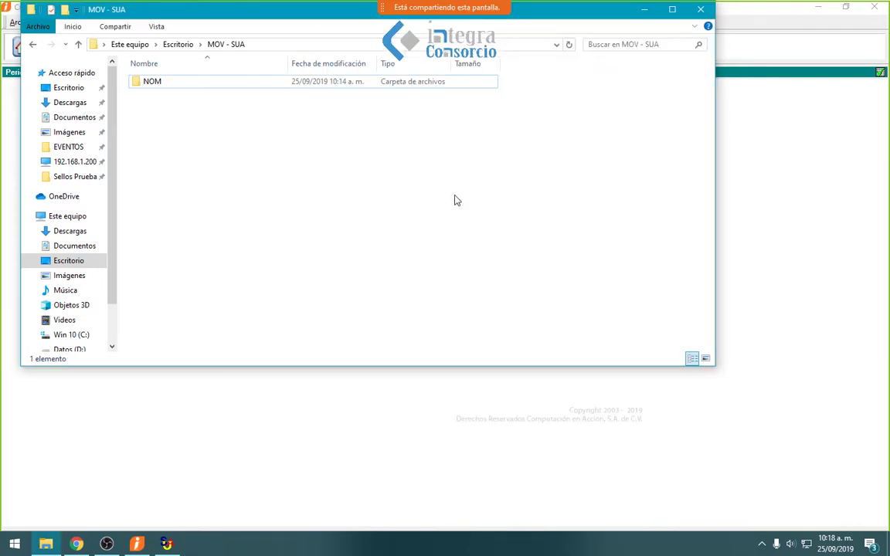
click(644, 9)
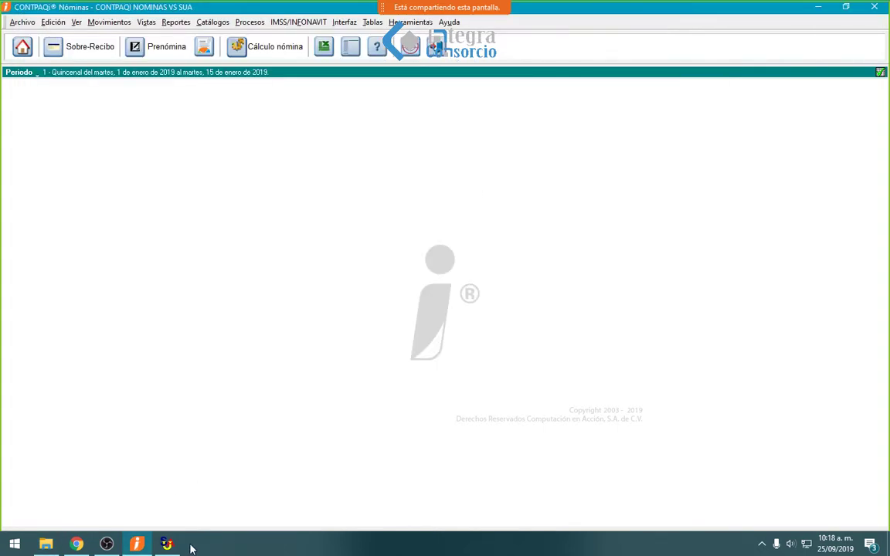
- Load the ADMINISTRACION worker's record in SUA's Actualizar Trabajadores form
click(166, 544)
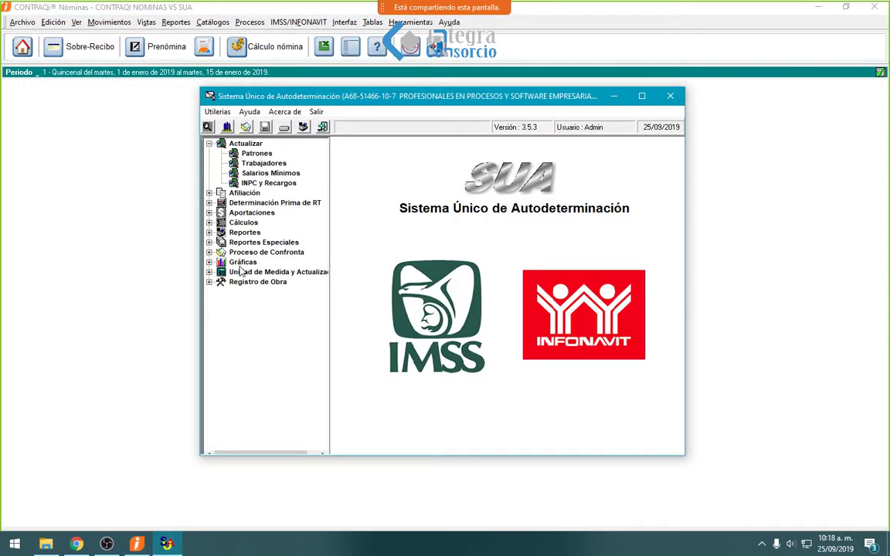
click(265, 164)
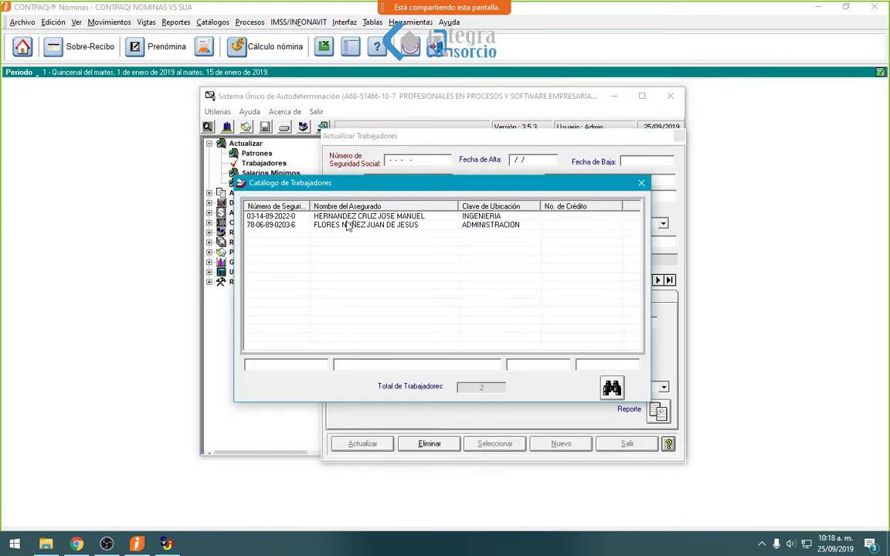
double_click(348, 225)
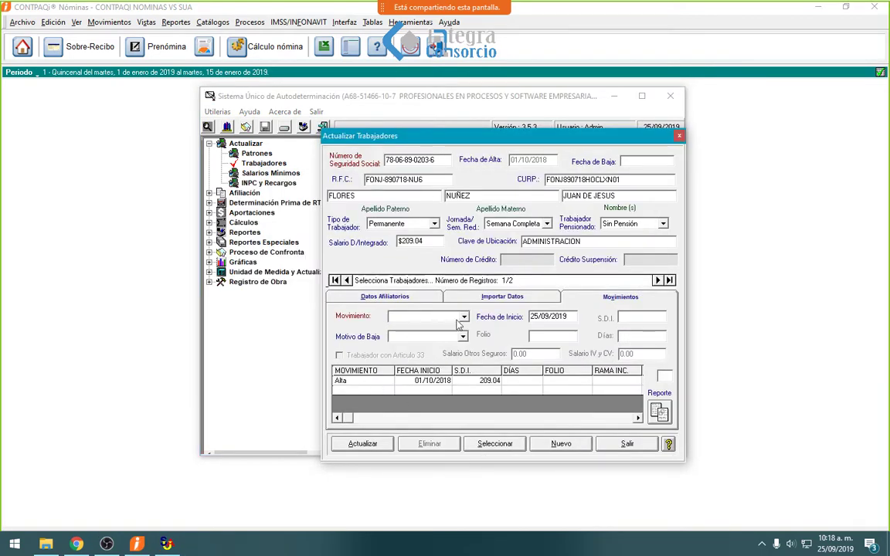
- Save a 1-day Ausentismo movement starting 01/01/2019 and close the worker form
click(427, 317)
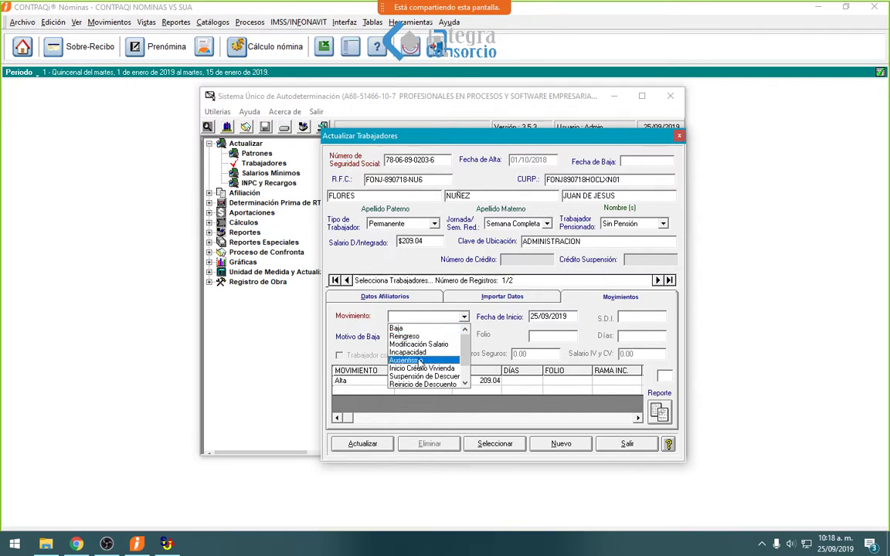
click(417, 360)
key(Tab)
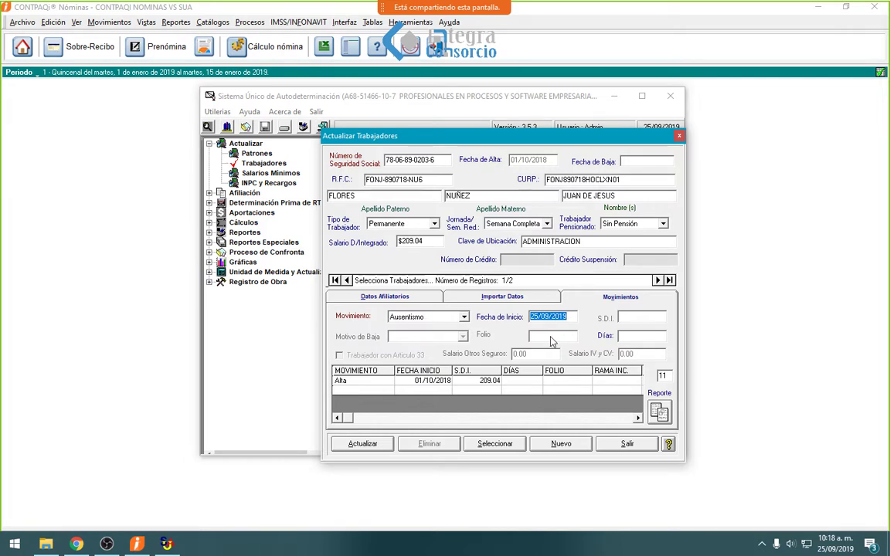
text(0101)
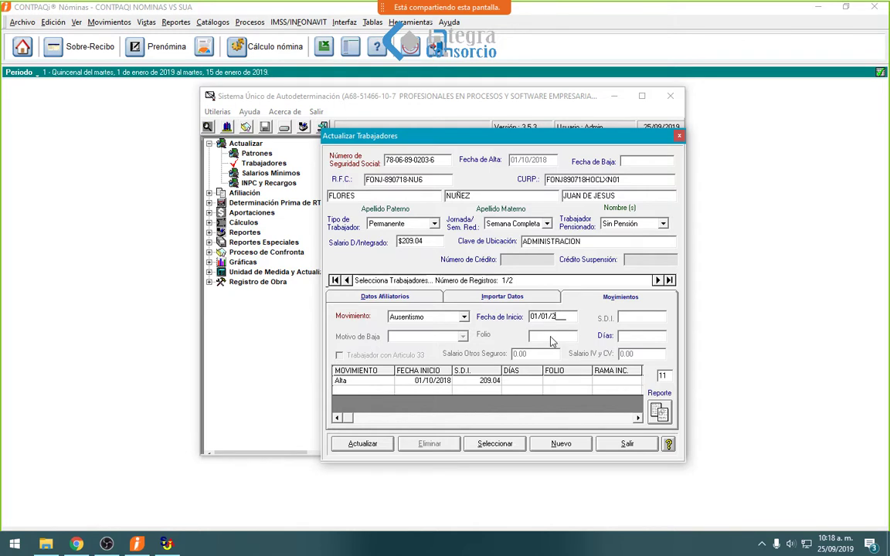
text(20)
text(19)
text(1)
key(Return)
click(466, 312)
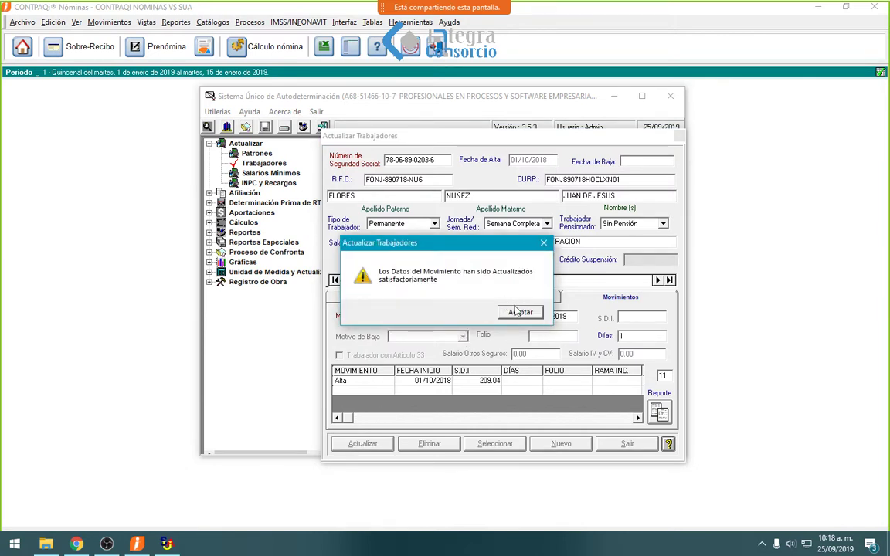
click(520, 312)
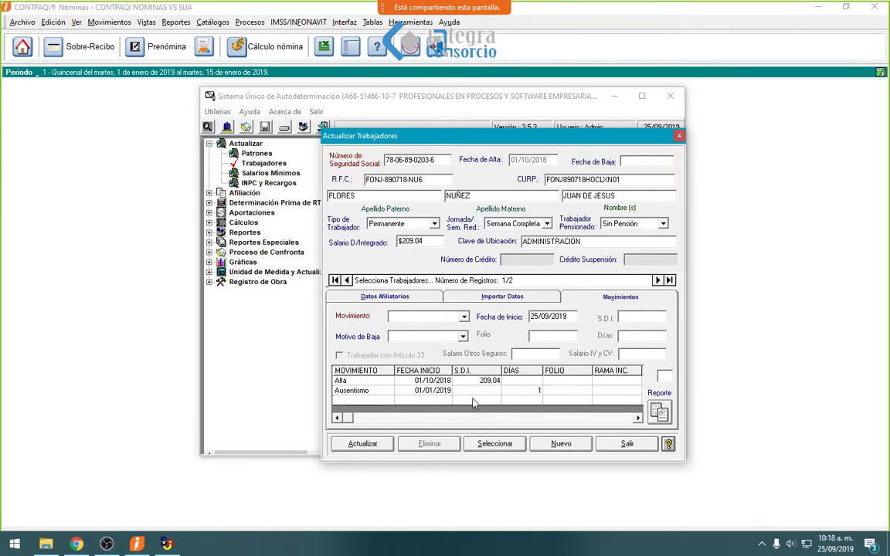
click(627, 445)
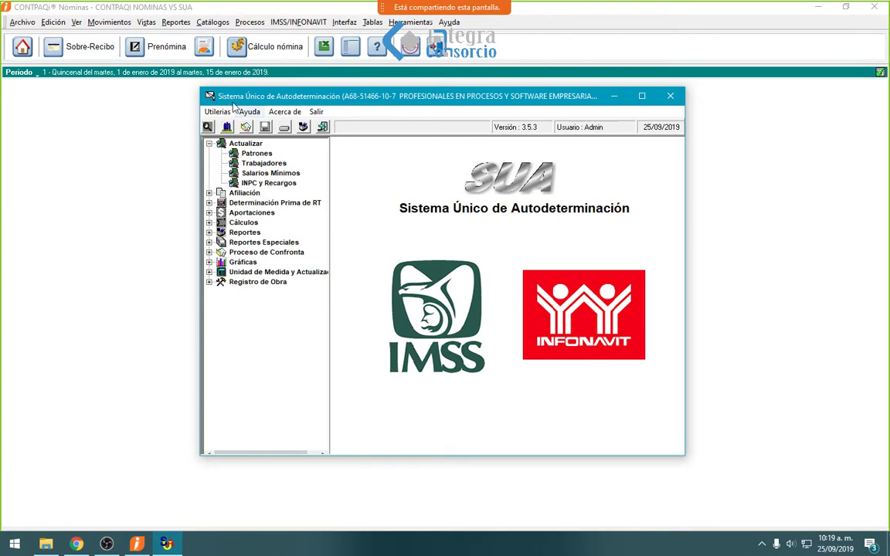
- Export SUA workers and movements via Exportar Datos a Txt's into the MOV - SUA folder
click(216, 112)
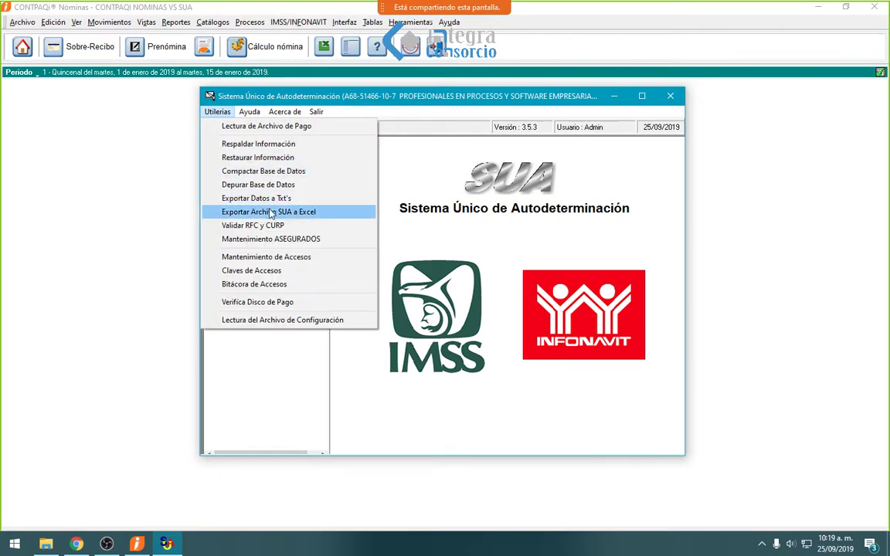
click(249, 198)
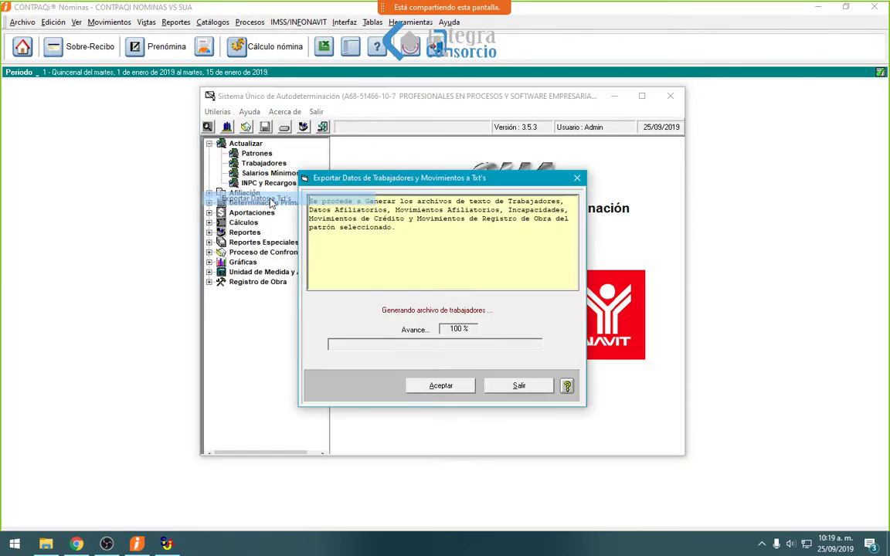
click(438, 386)
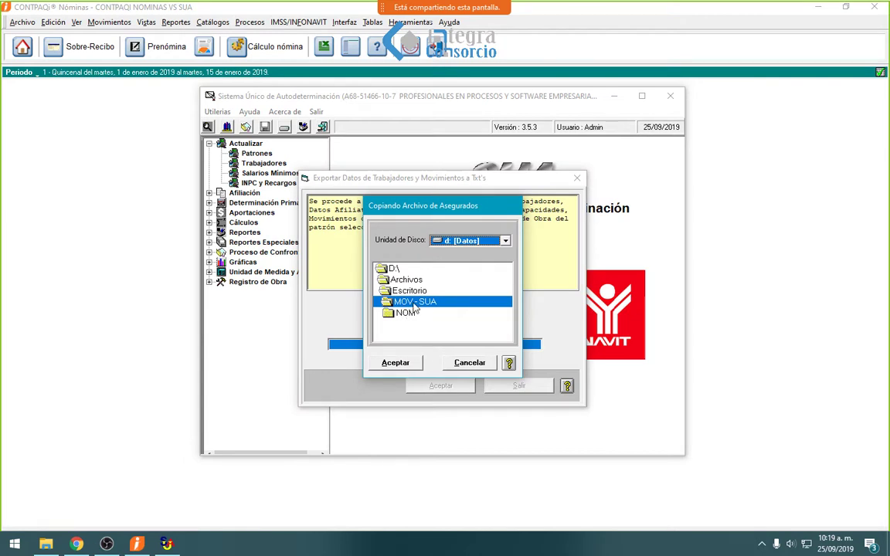
click(395, 362)
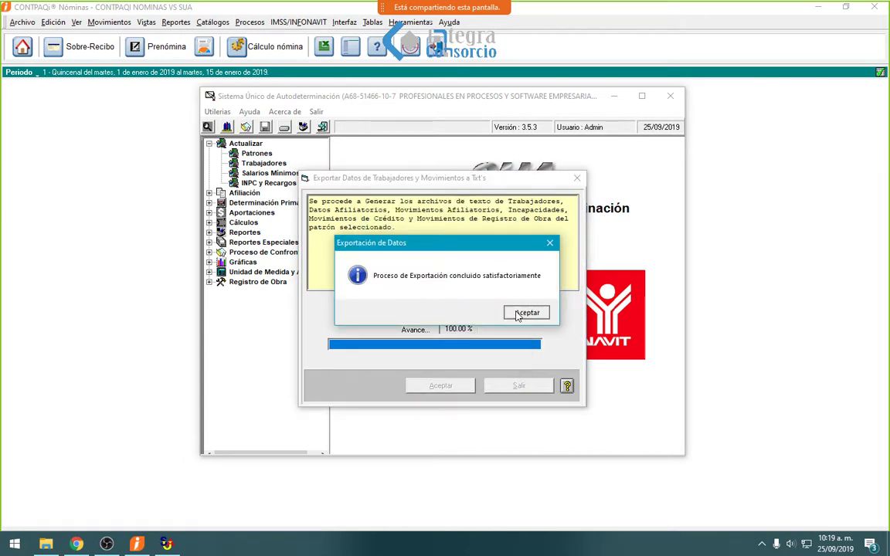
click(519, 315)
click(509, 385)
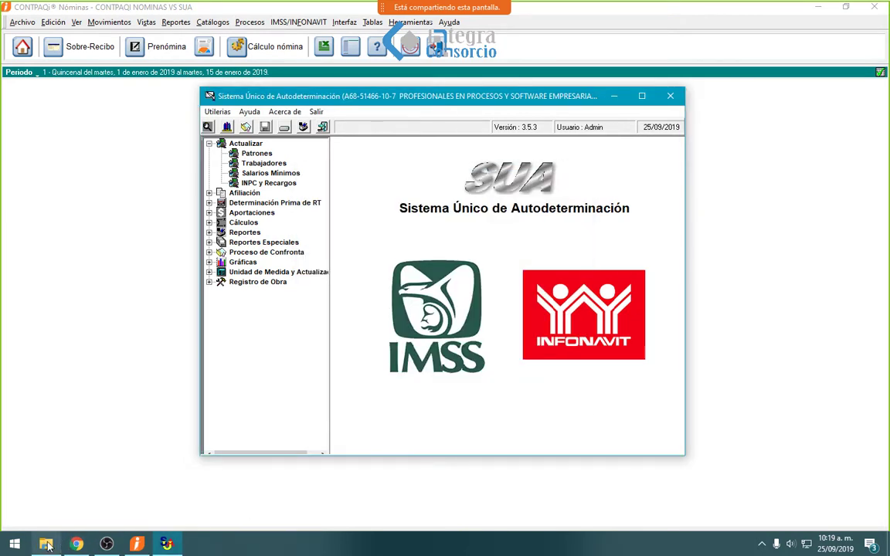
click(46, 546)
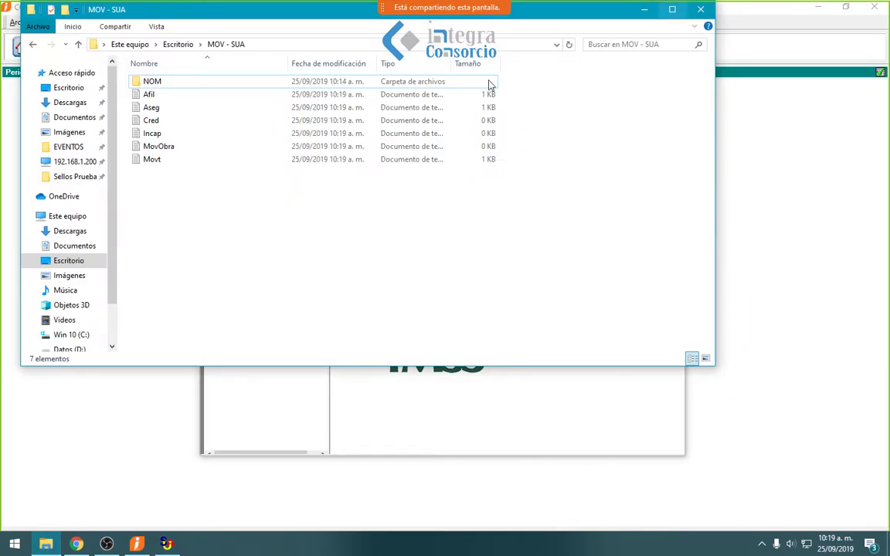
double_click(172, 162)
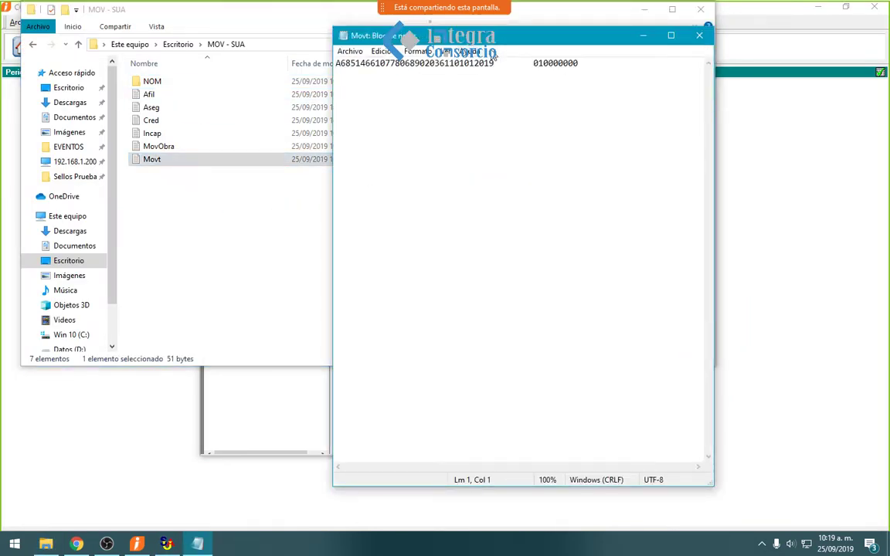
click(700, 38)
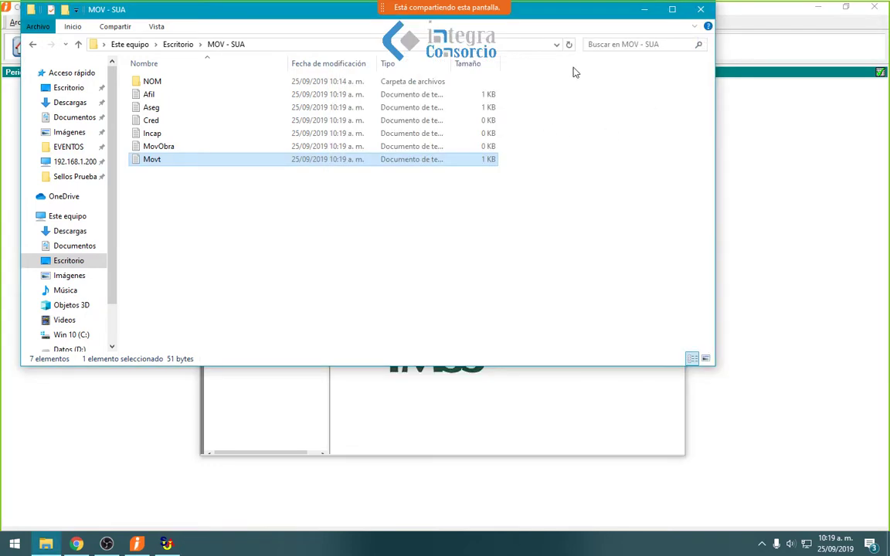
click(701, 12)
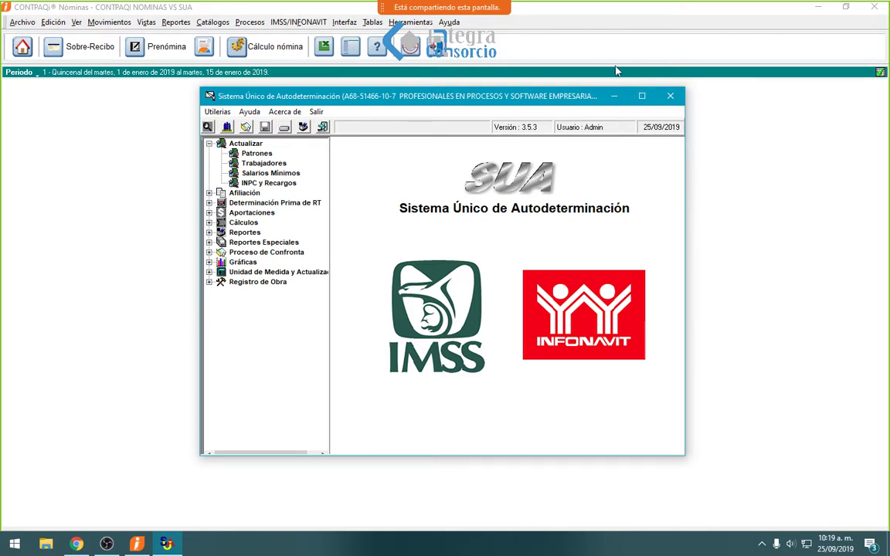
- Reopen SUA's worker update form and load the ADMINISTRACION worker's record
click(622, 96)
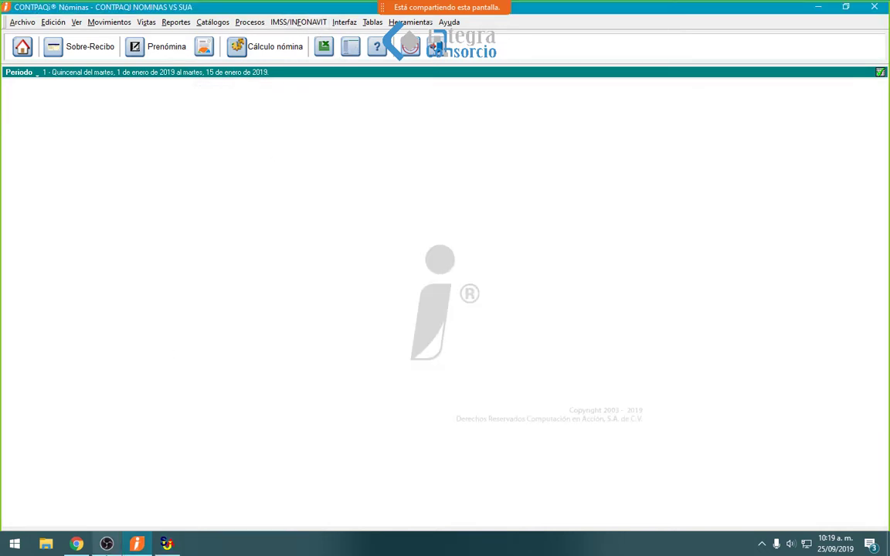
click(169, 544)
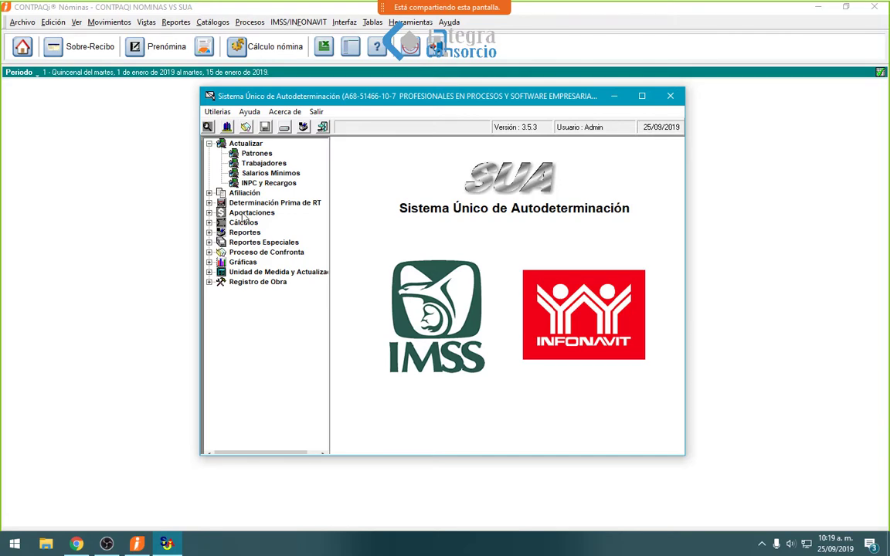
click(264, 164)
double_click(264, 166)
click(483, 445)
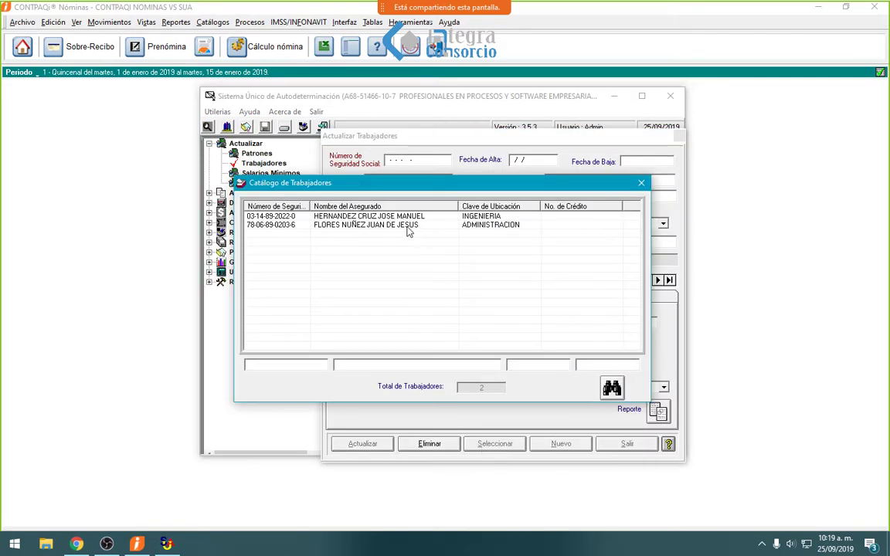
double_click(407, 229)
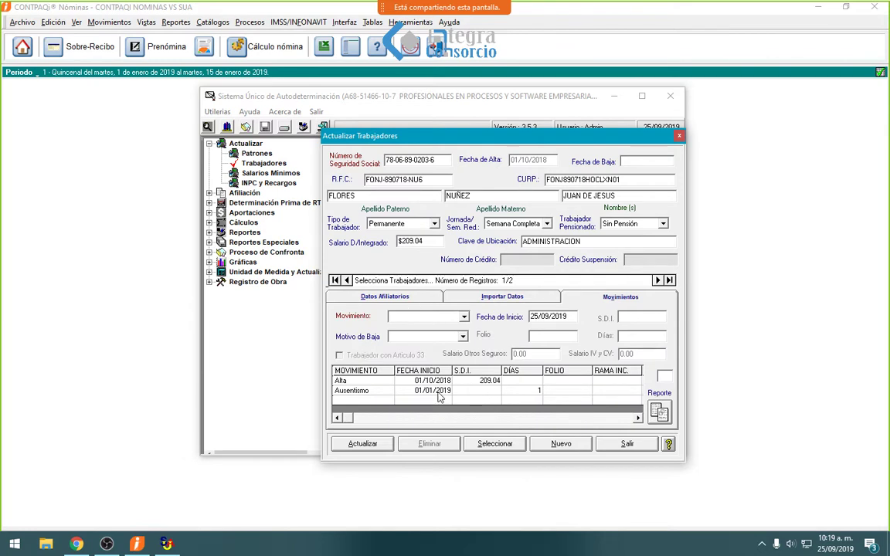
- Delete the worker's 01/01/2019 Ausentismo movement and close SUA
double_click(398, 390)
click(434, 315)
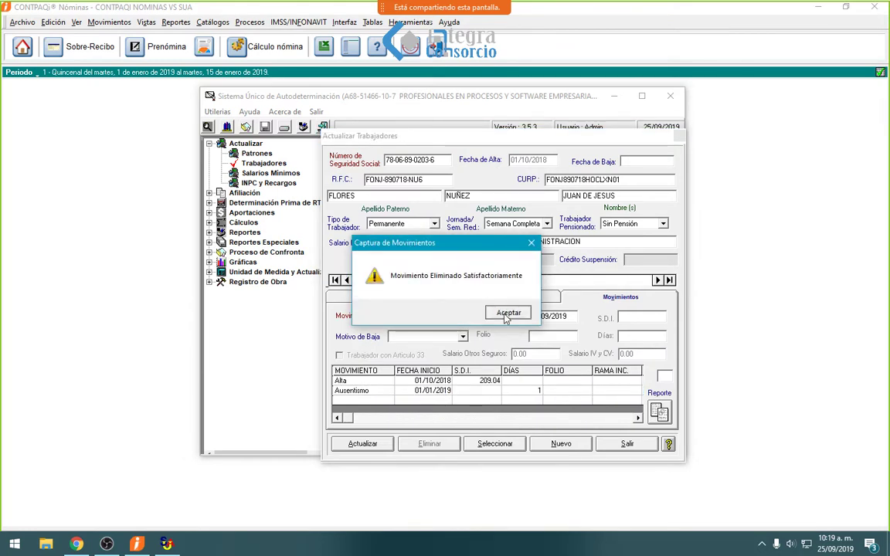
key(Return)
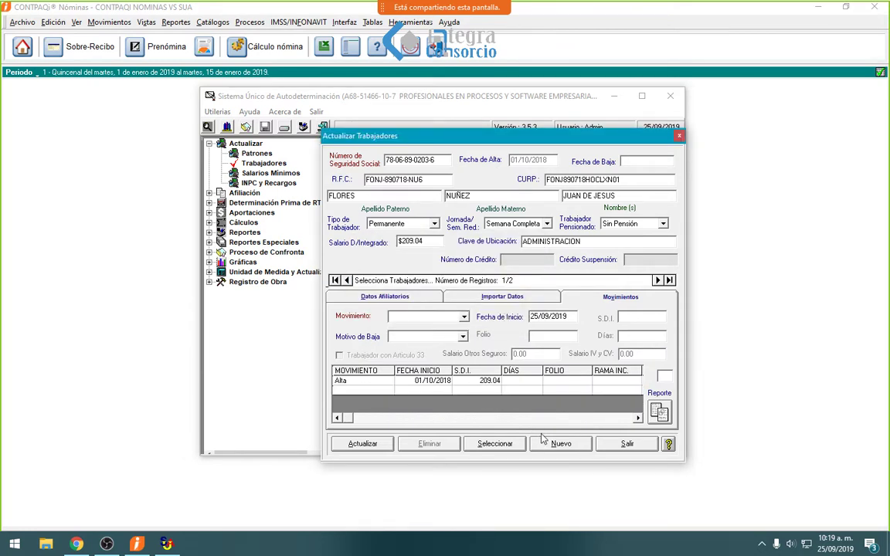
click(627, 444)
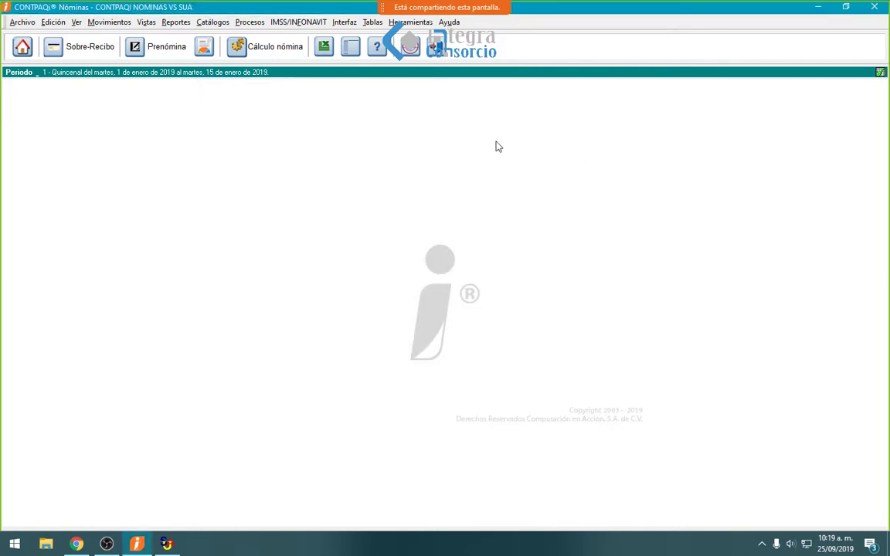
- Reopen the SUA worker import, select Aseg, Afil and Movt from MOV - SUA, and process them
click(307, 24)
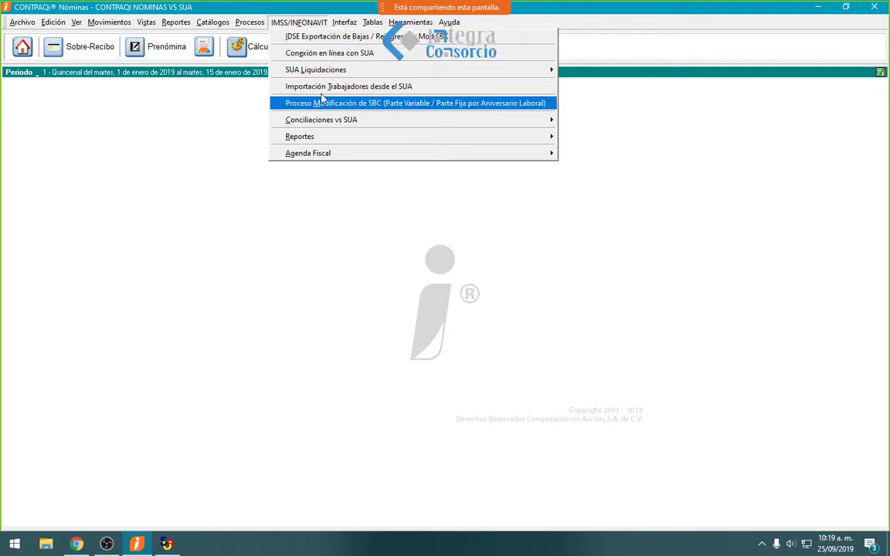
click(344, 89)
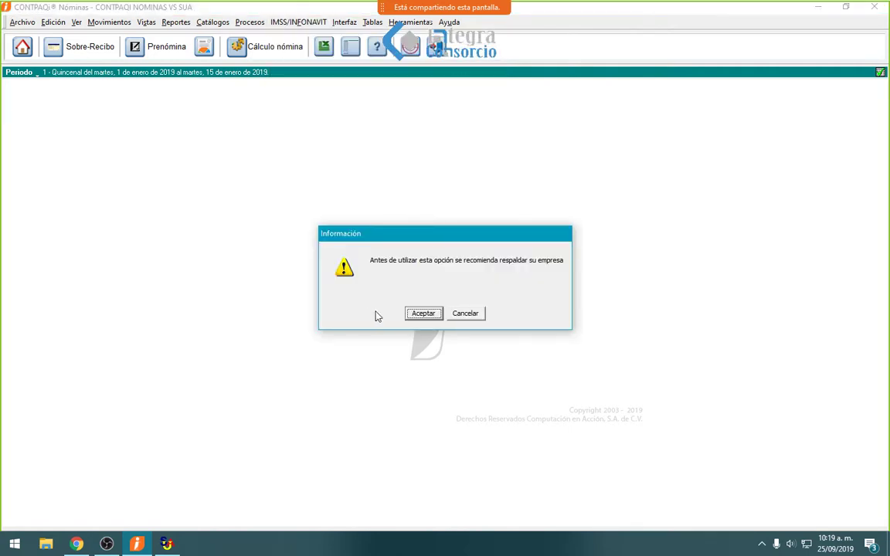
click(420, 314)
click(410, 190)
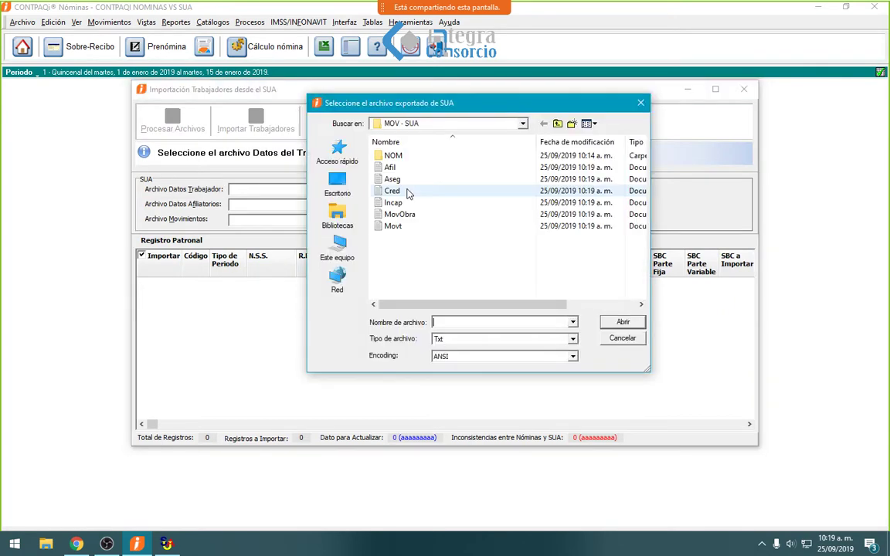
double_click(392, 178)
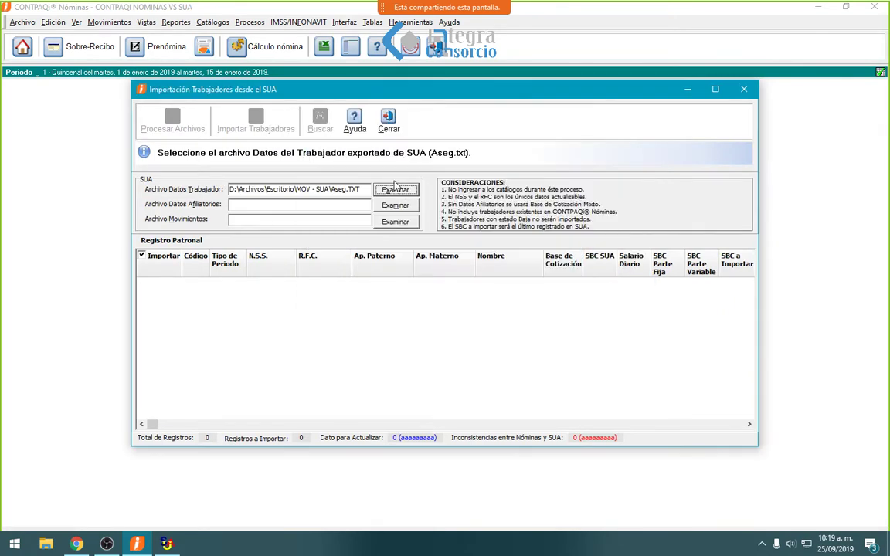
click(396, 206)
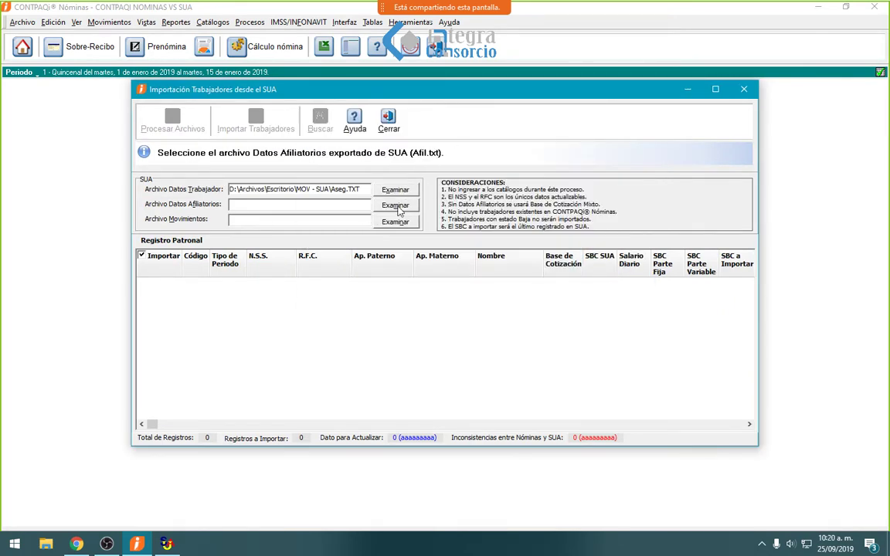
double_click(390, 167)
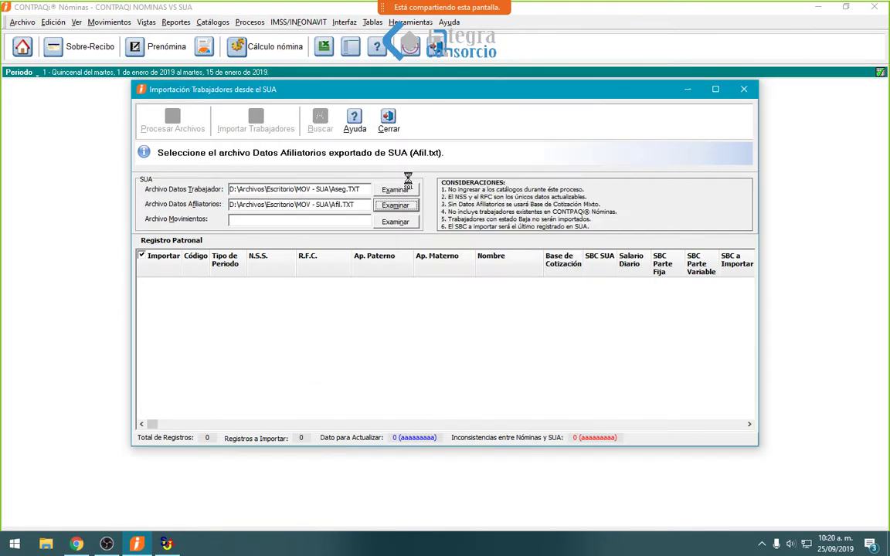
click(395, 222)
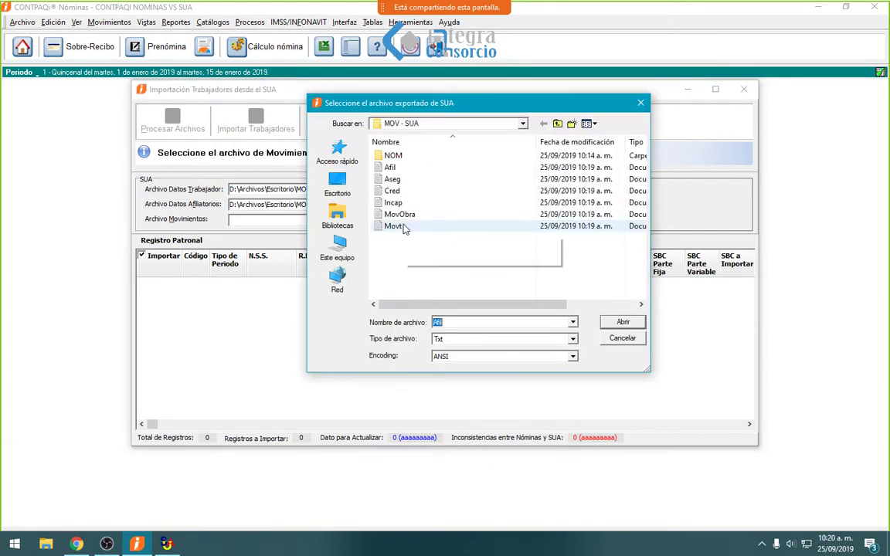
double_click(395, 226)
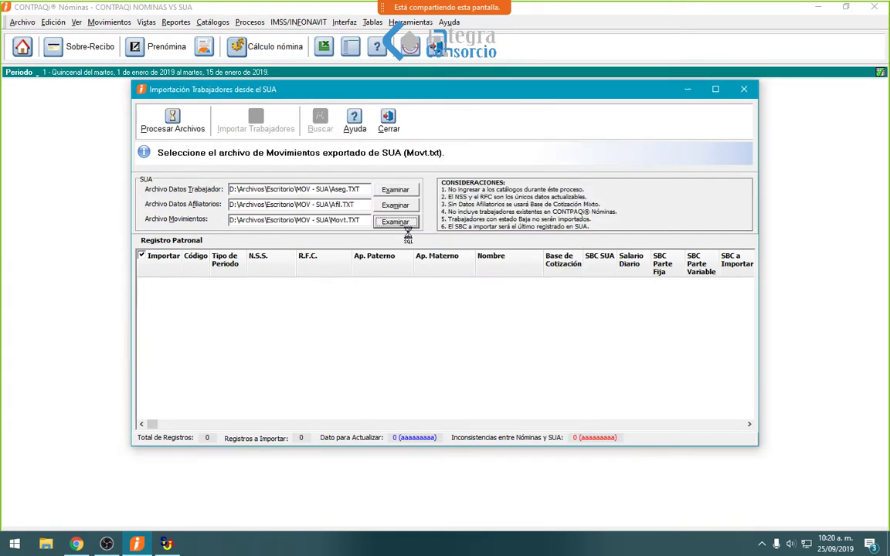
click(173, 120)
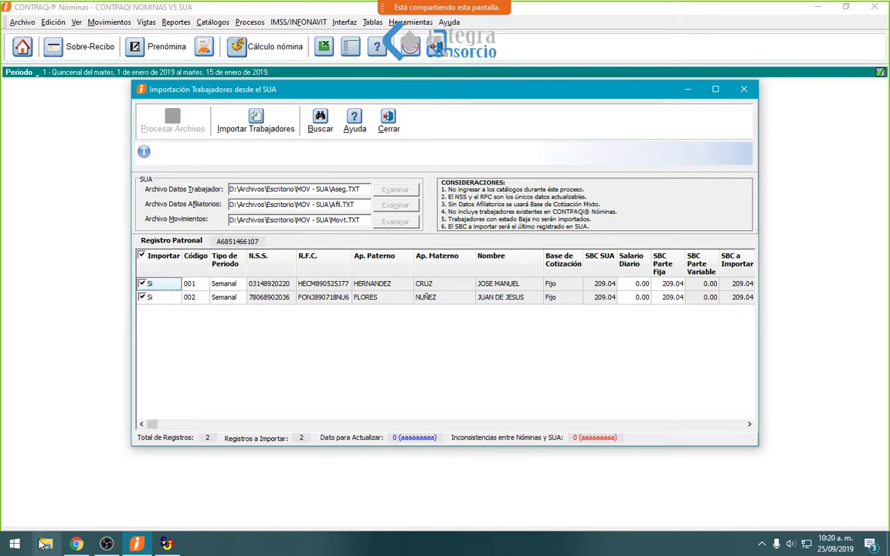
- View the Movt file from Escritorio > MOV - SUA in Notepad, then minimize Explorer
key(super+e)
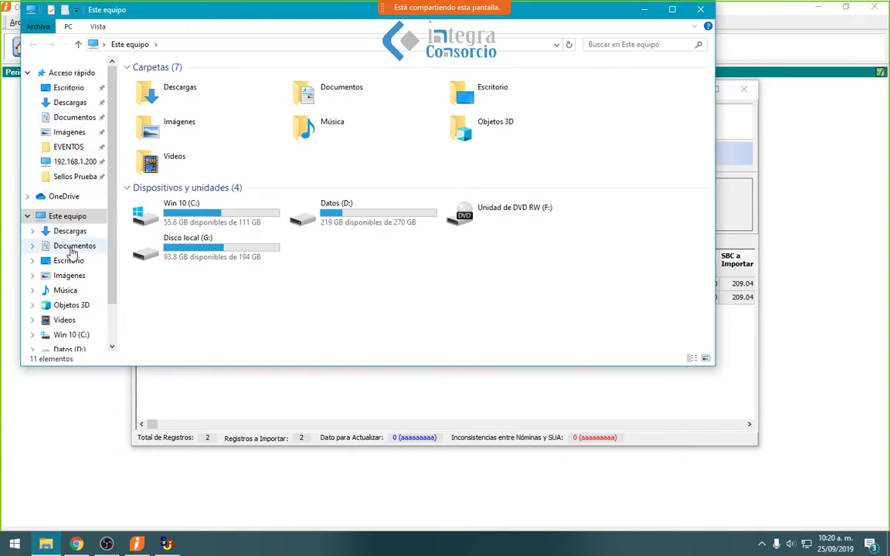
click(71, 246)
click(68, 90)
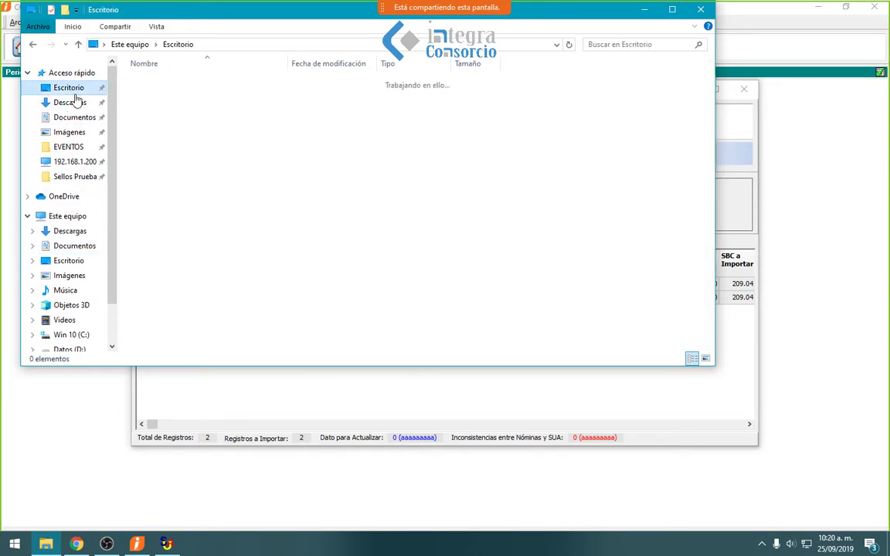
click(173, 109)
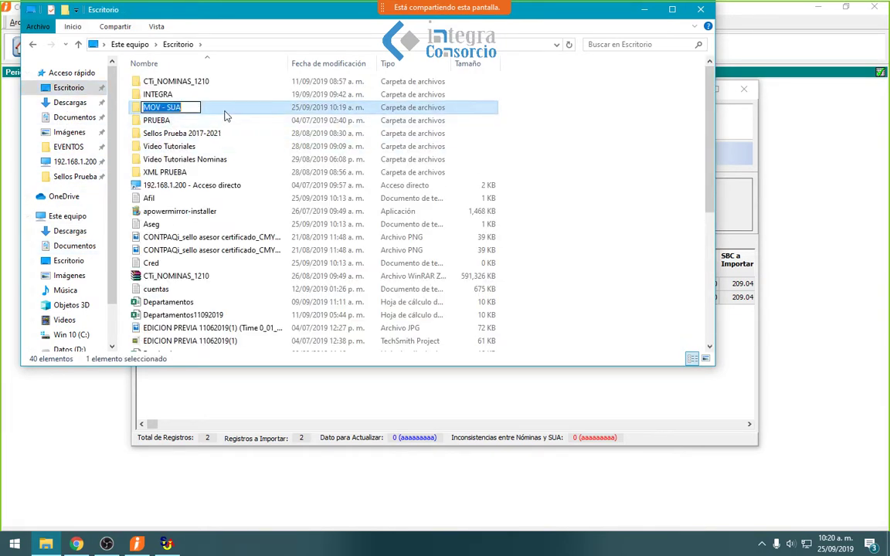
click(229, 115)
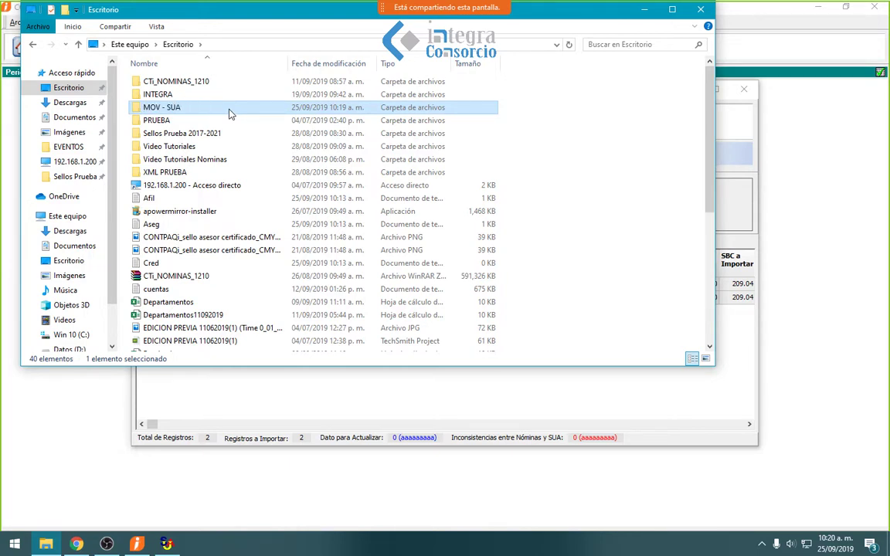
double_click(229, 114)
double_click(155, 162)
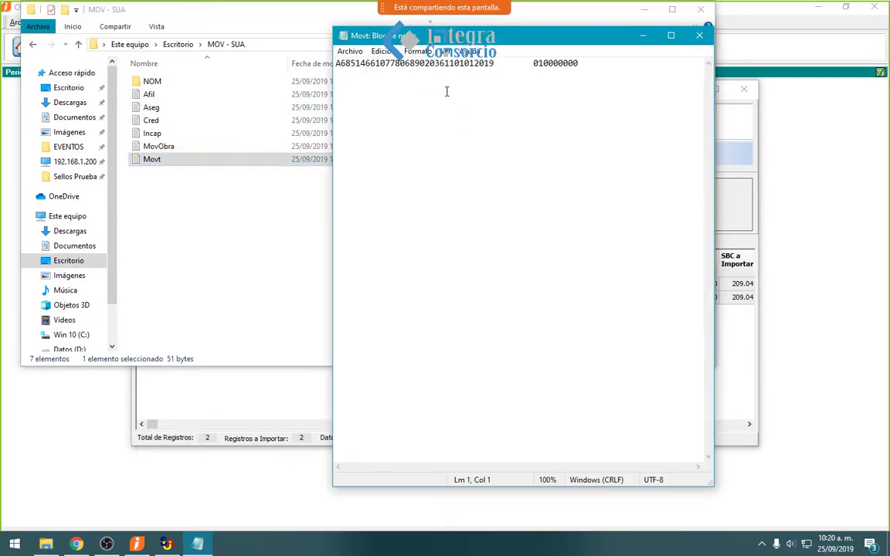
click(699, 35)
click(645, 13)
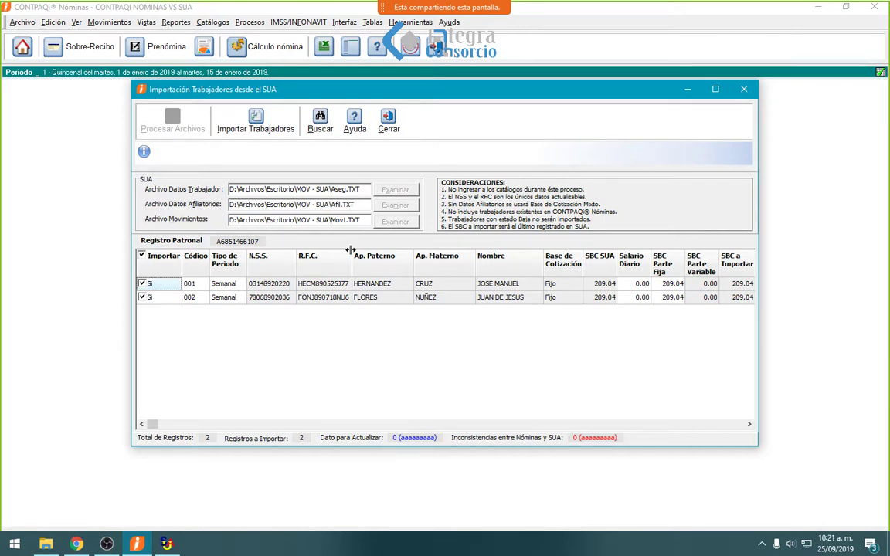
mouse_move(464, 8)
click(154, 300)
click(153, 302)
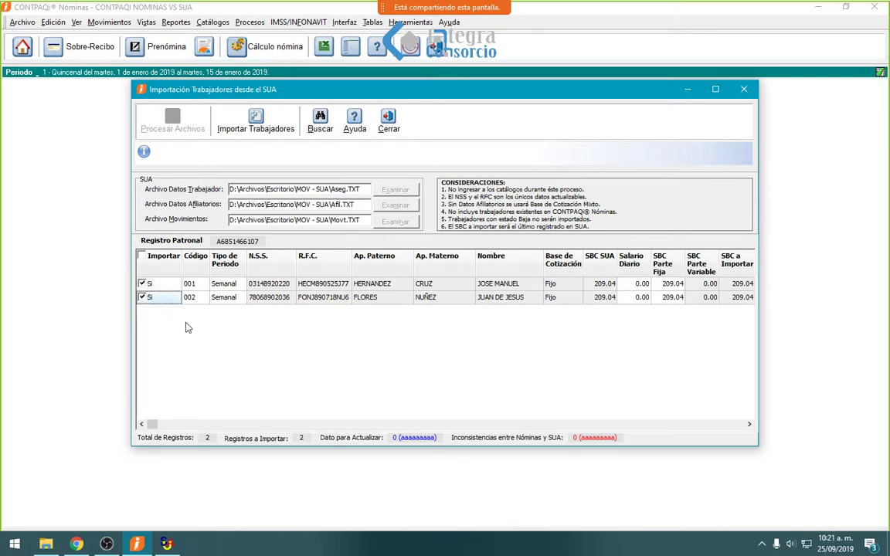
- Change the Tipo de Periodo of workers 001 and 002 from Semanal to Quincenal
click(236, 284)
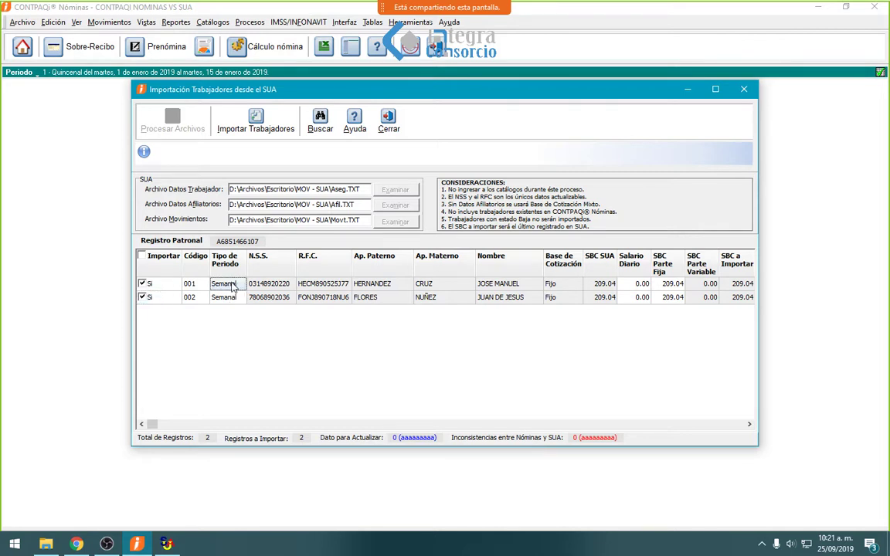
click(240, 284)
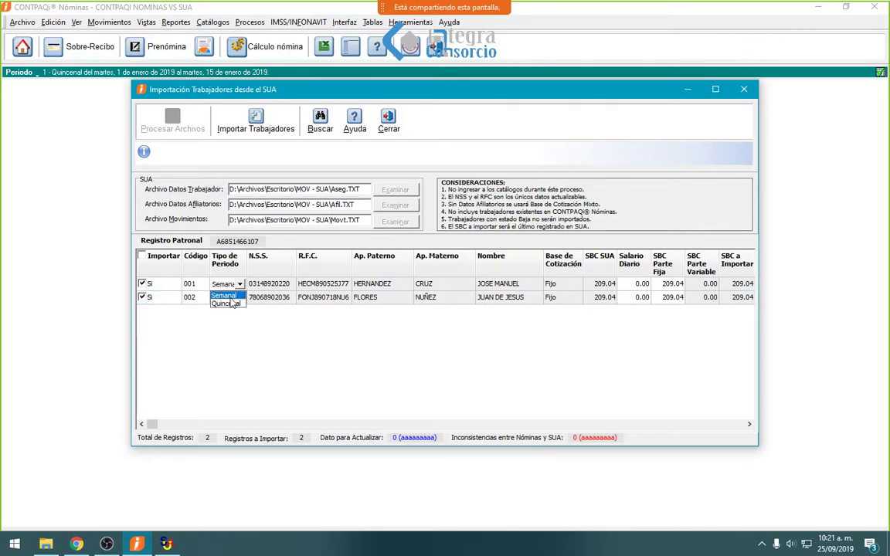
click(224, 295)
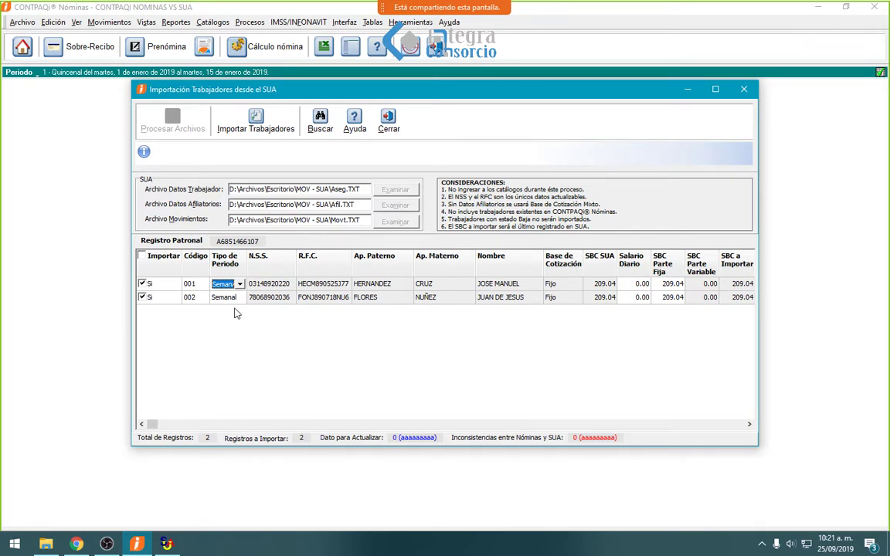
click(238, 284)
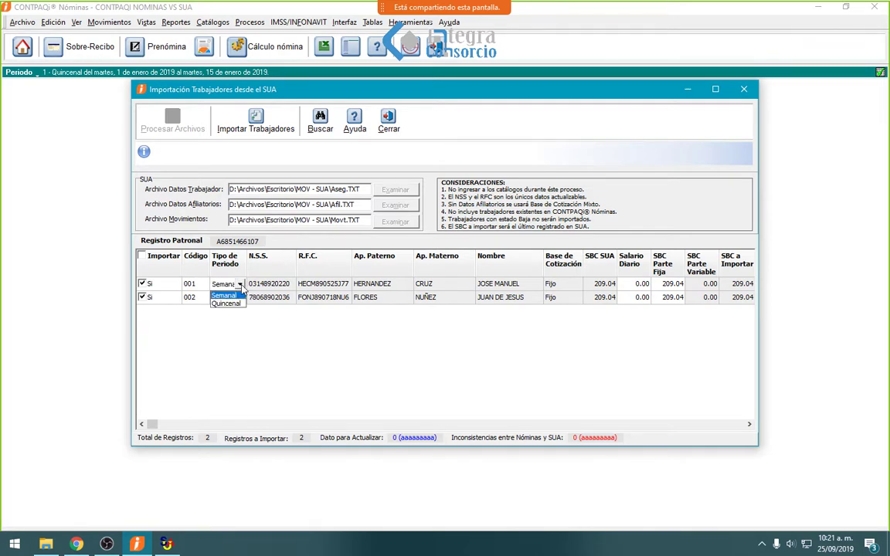
click(232, 304)
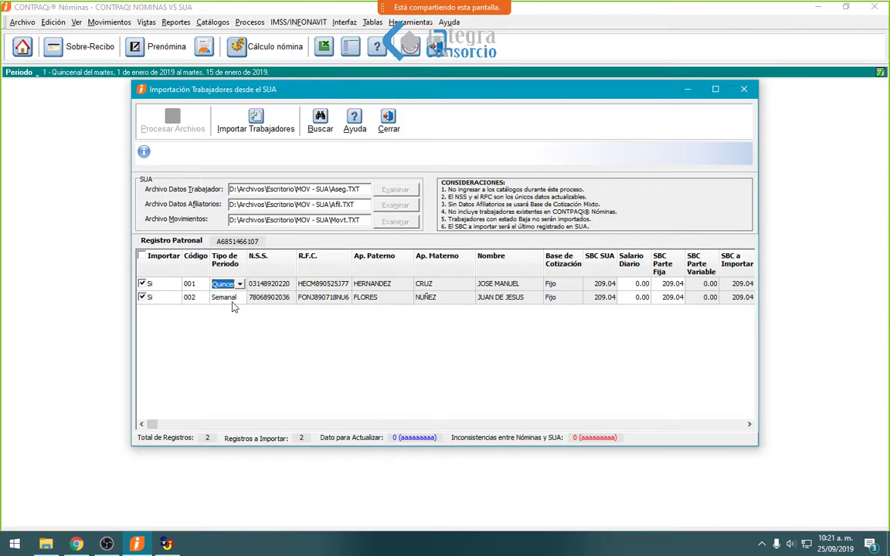
click(236, 299)
click(241, 303)
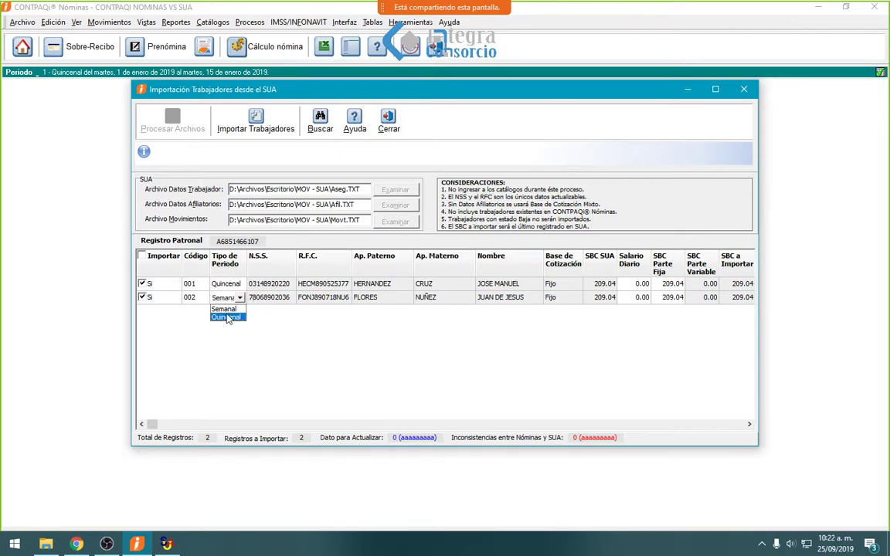
click(232, 313)
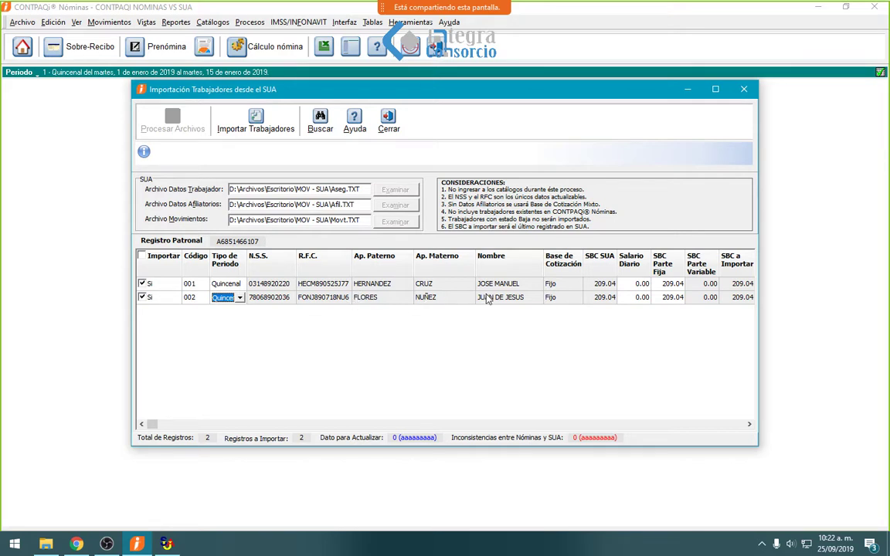
click(638, 284)
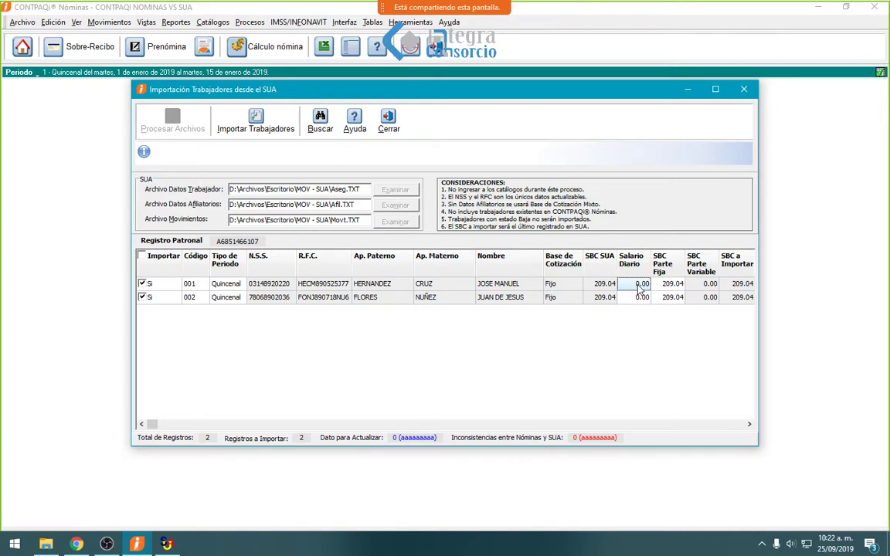
- Set the Salario Diario of workers 001 and 002 to 200.00
click(640, 287)
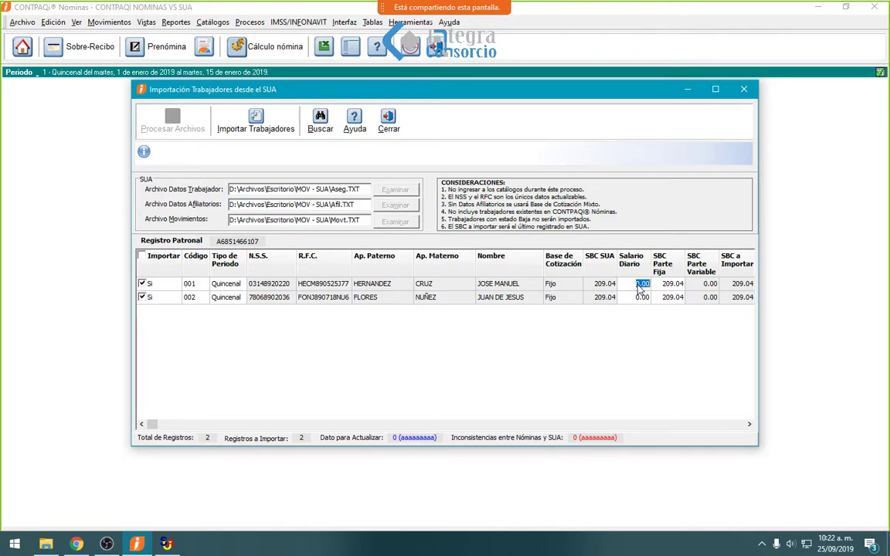
text(200)
key(Tab)
click(645, 295)
text(20)
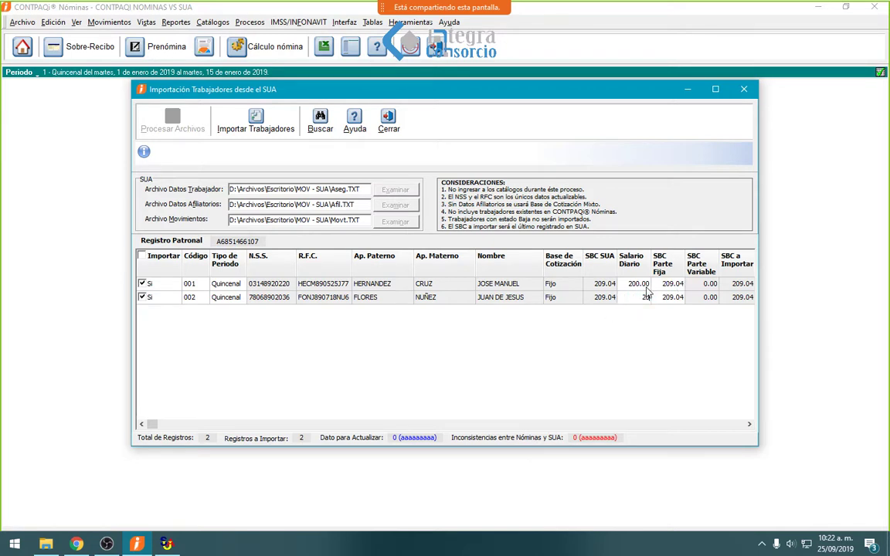
text(0)
key(Tab)
click(638, 299)
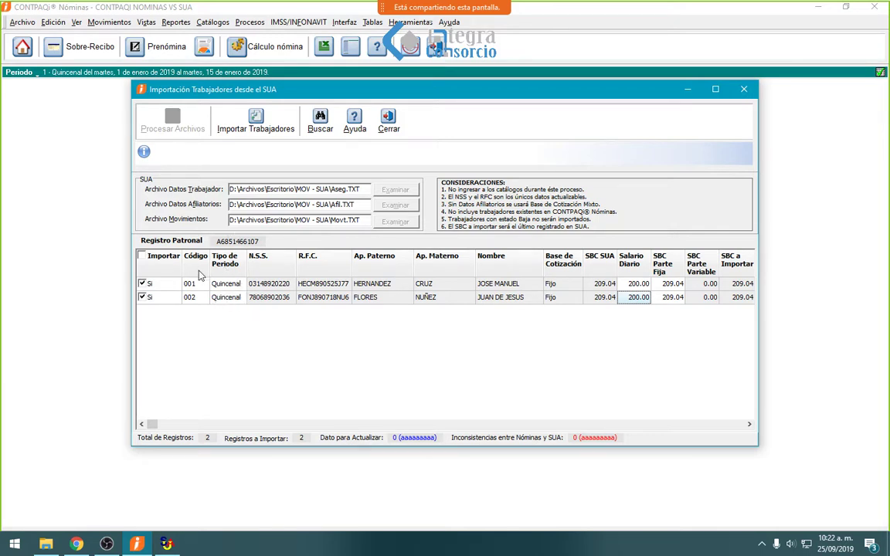
- Confirm worker 001's Tipo de Periodo stays Quincenal
click(241, 287)
click(242, 288)
click(239, 284)
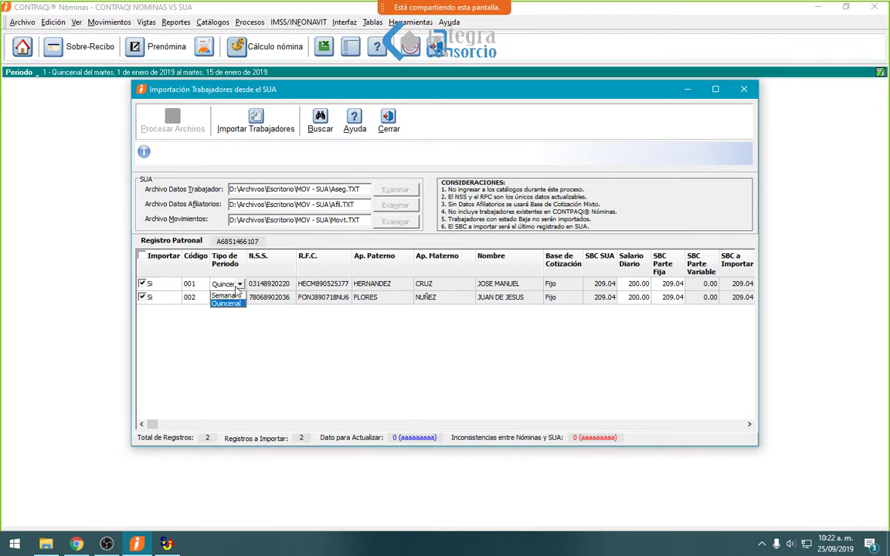
click(225, 304)
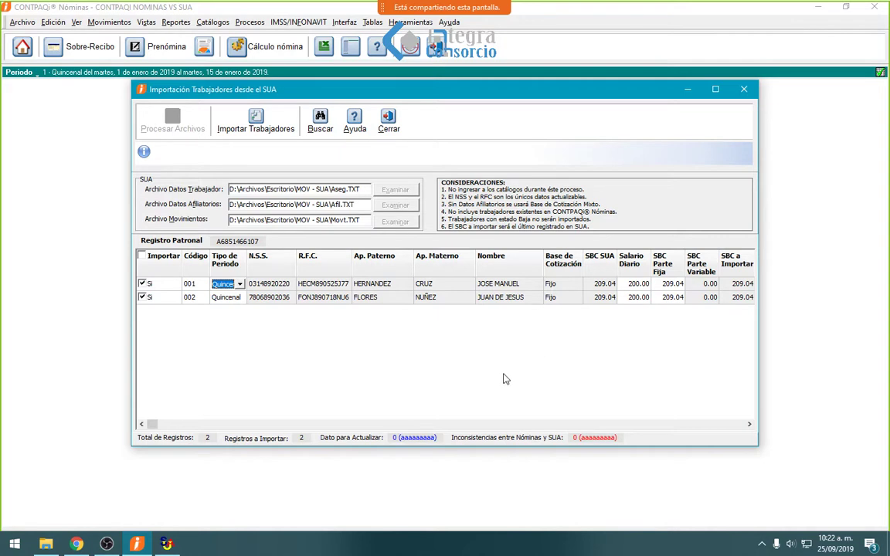
- Import workers 001 and 002 into payroll, view the import bitácora, and close it
click(258, 130)
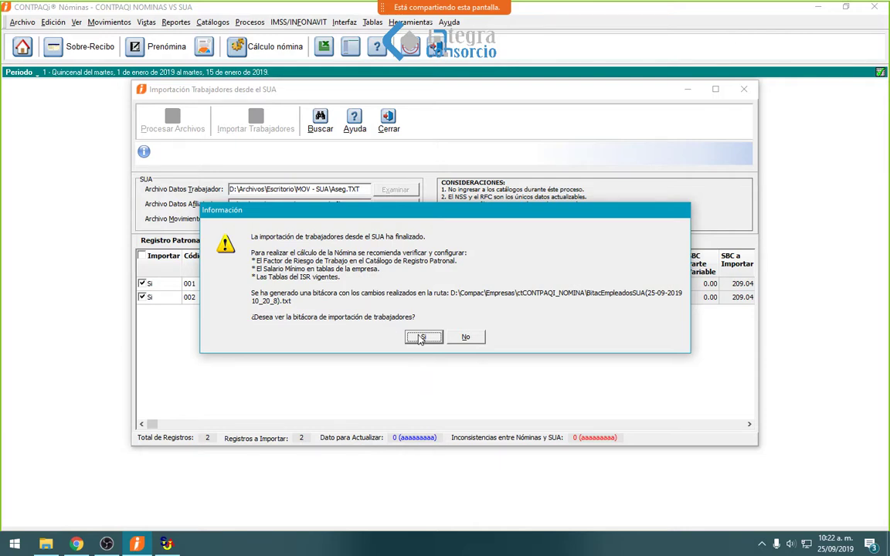
key(Return)
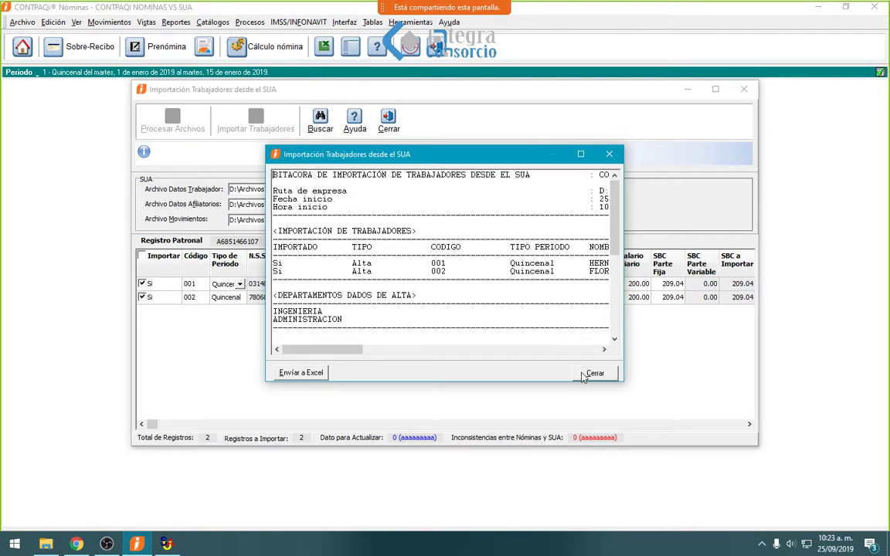
click(593, 373)
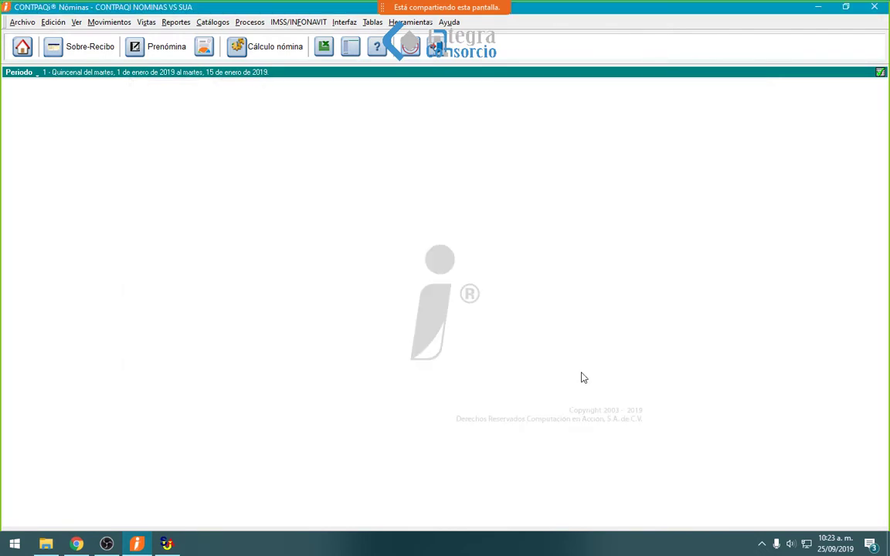
- Open Catálogo de empleados and review employees 001 and 002, including 002's IMSS-Infonavit data
click(207, 23)
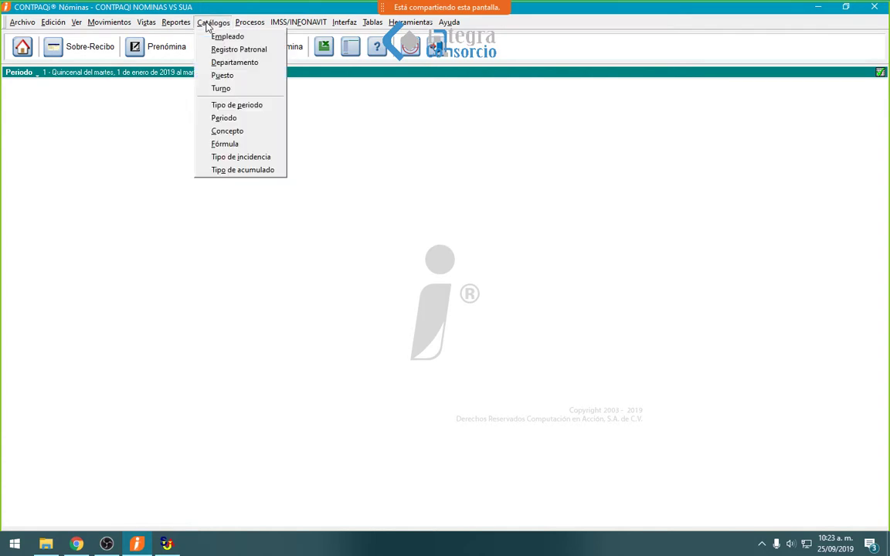
click(204, 34)
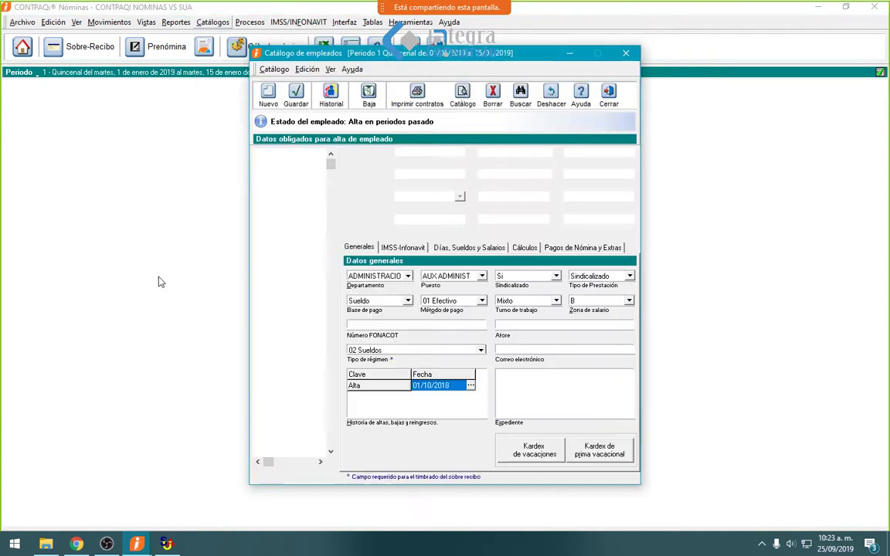
click(296, 167)
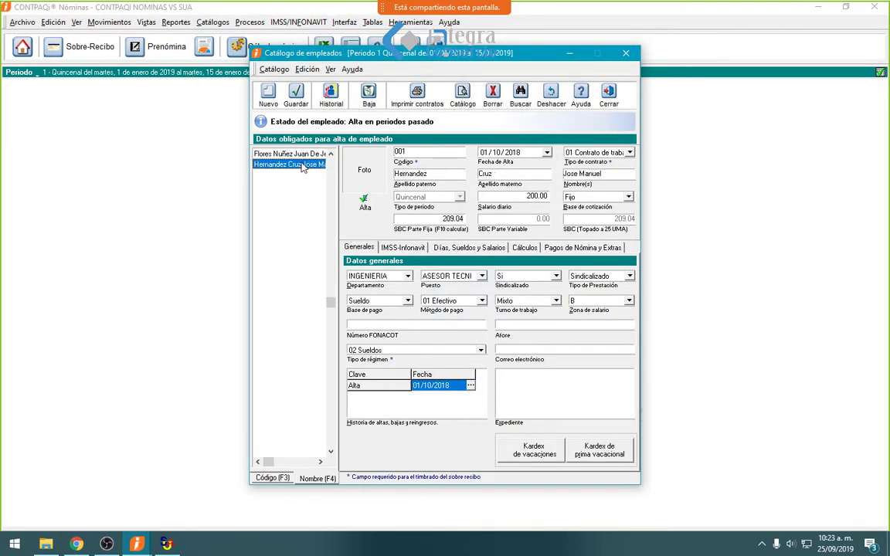
click(282, 153)
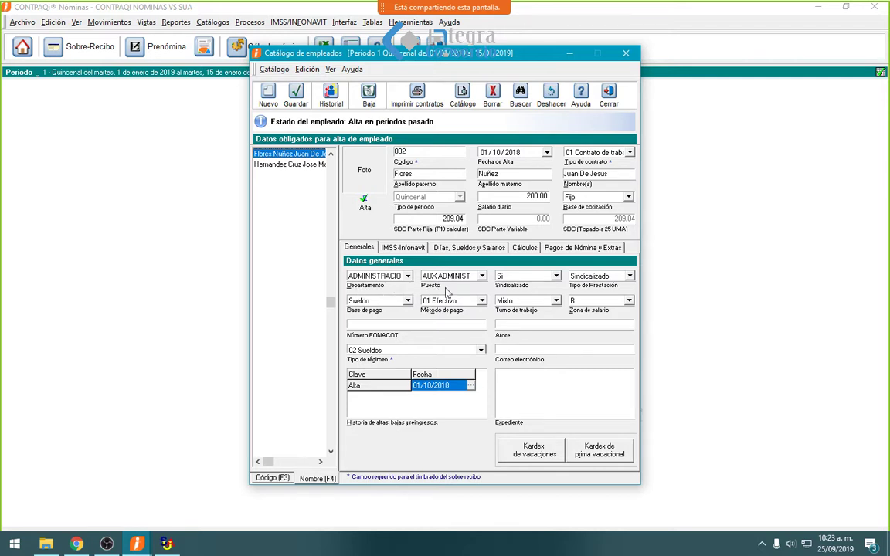
click(306, 164)
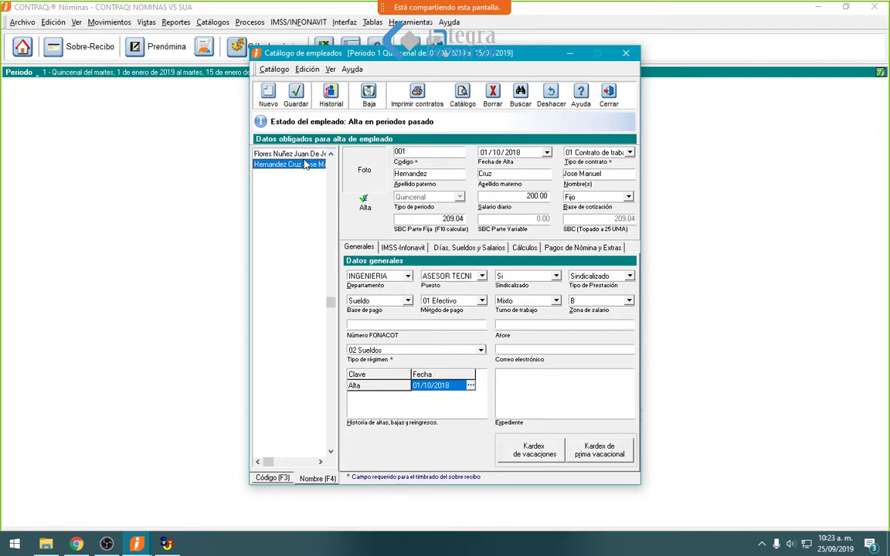
click(313, 157)
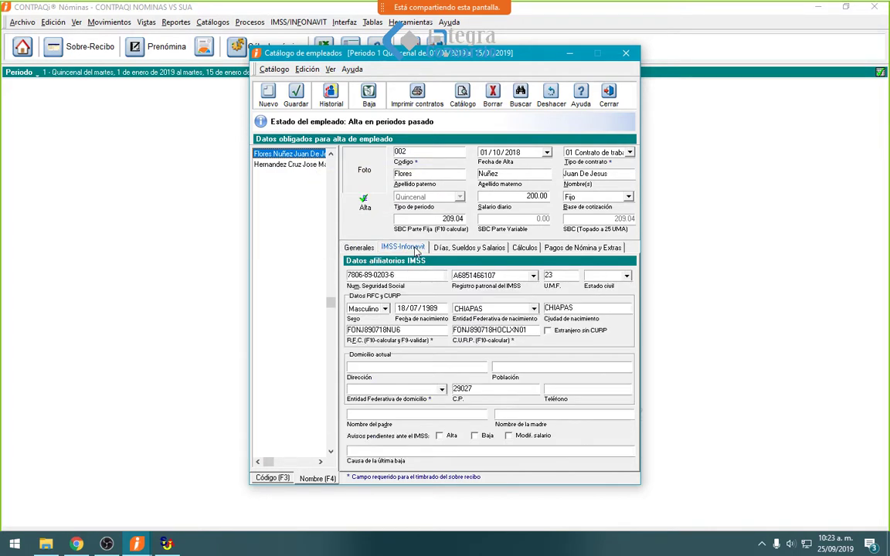
click(386, 247)
click(358, 247)
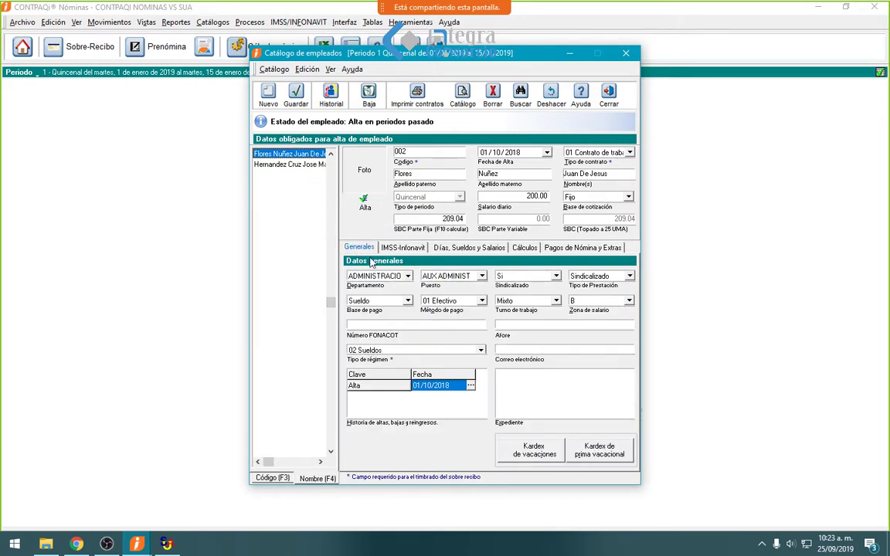
- Set employee 002 to non-unionized, Confianza benefits and 02 Cheque nominativo payment
click(555, 276)
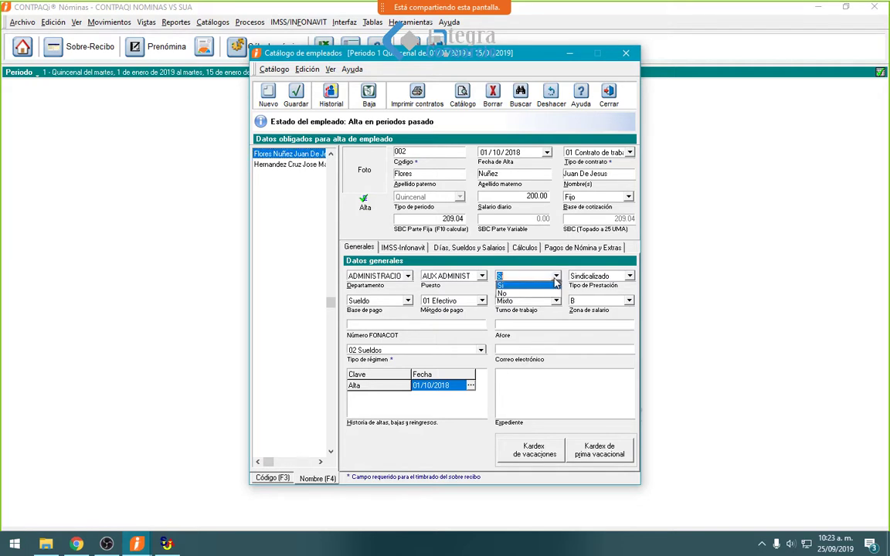
click(522, 294)
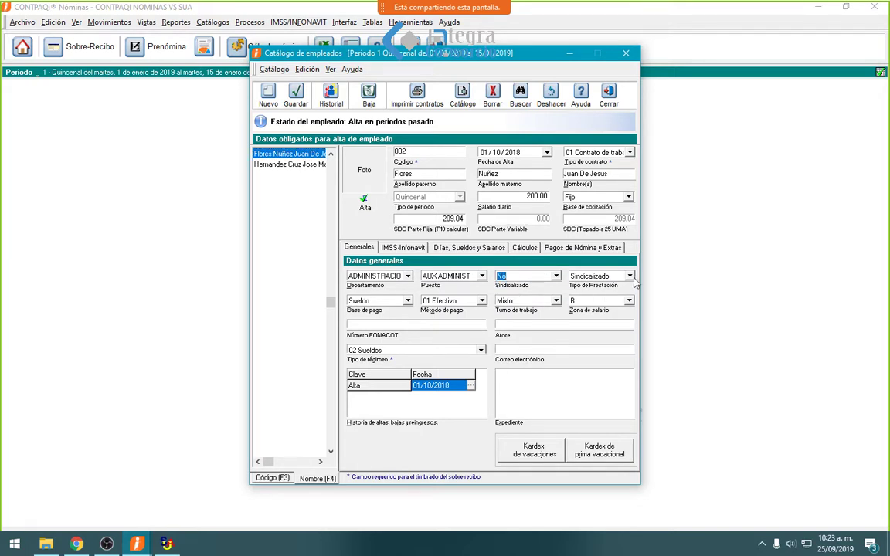
click(629, 277)
click(587, 285)
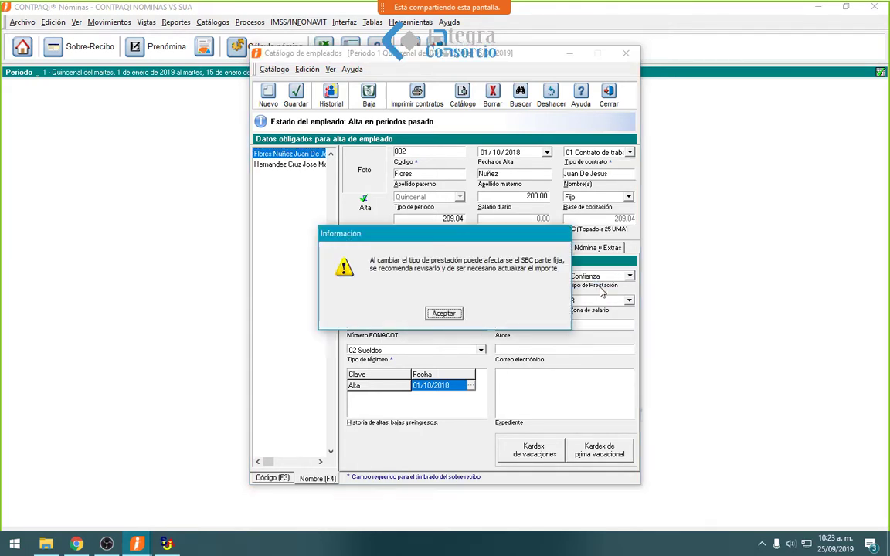
click(443, 312)
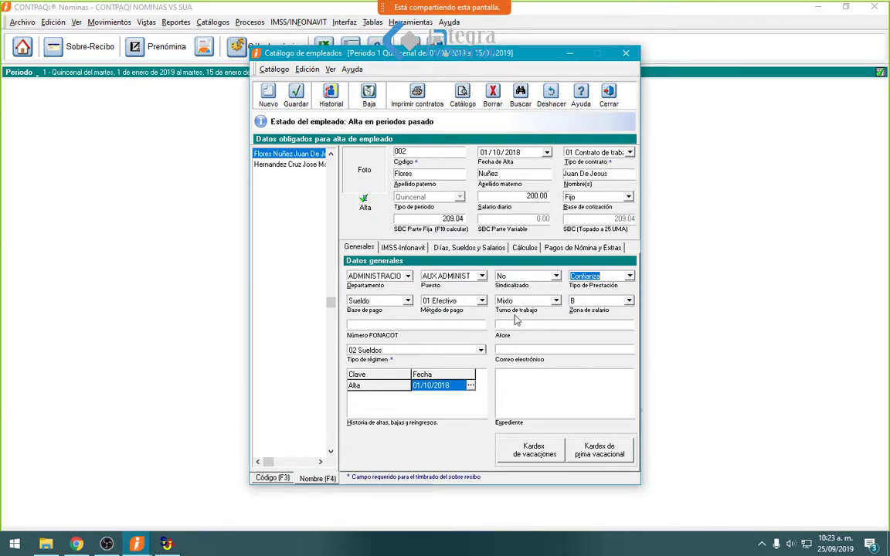
click(481, 302)
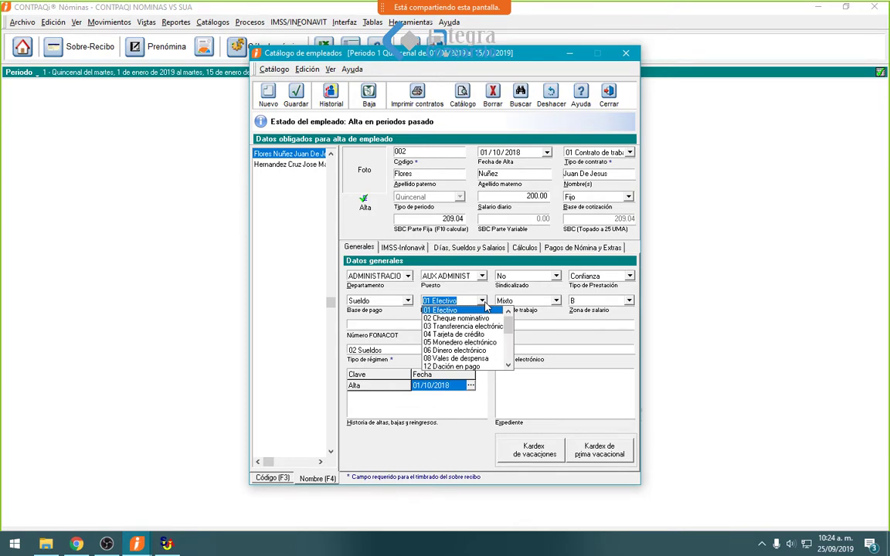
click(482, 302)
click(482, 301)
click(455, 318)
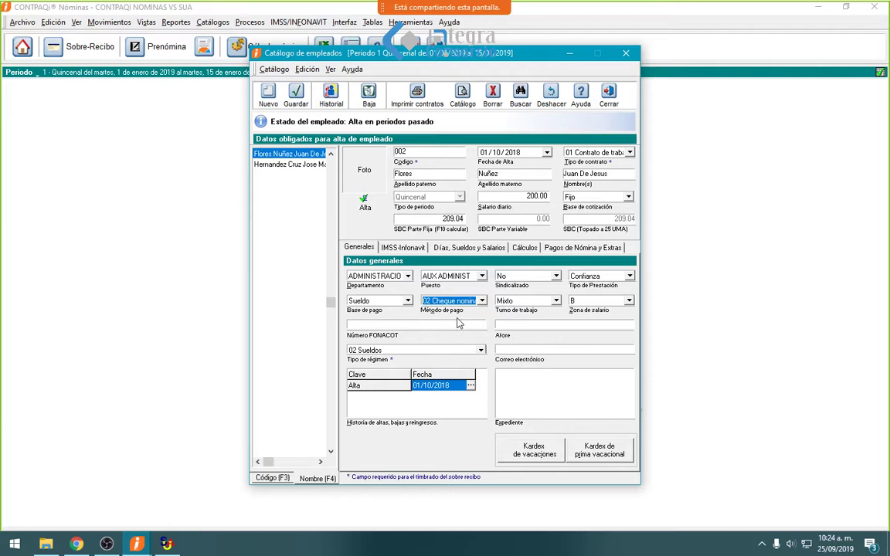
- Set employee 002's home state to CHIAPAS and save the record
click(408, 247)
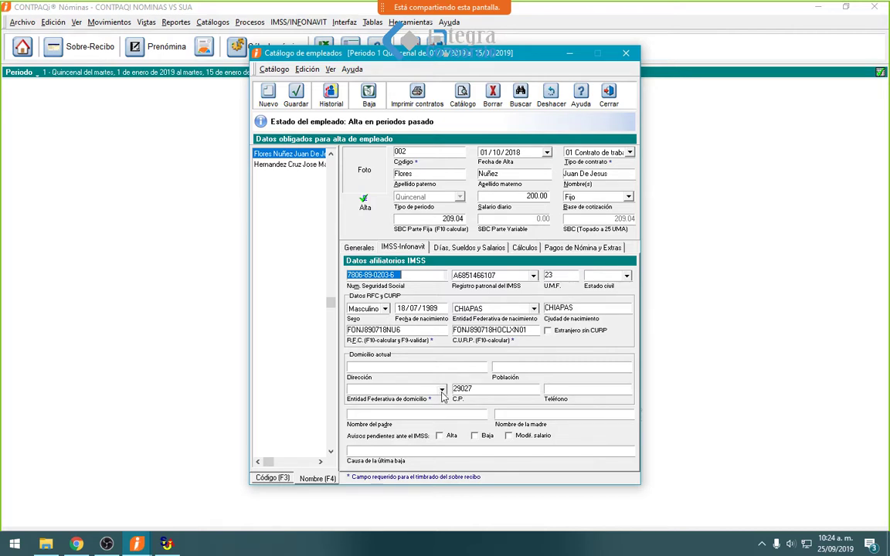
click(441, 390)
text(ch)
key(Return)
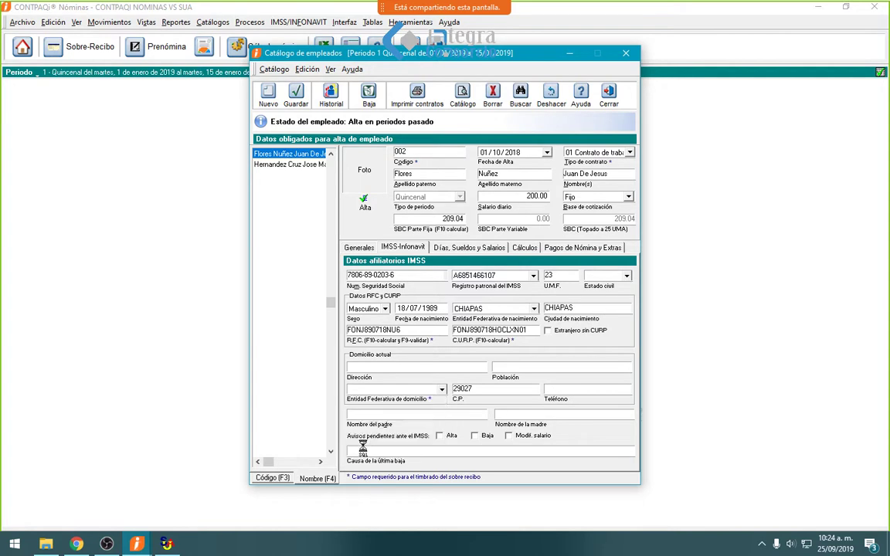
click(296, 94)
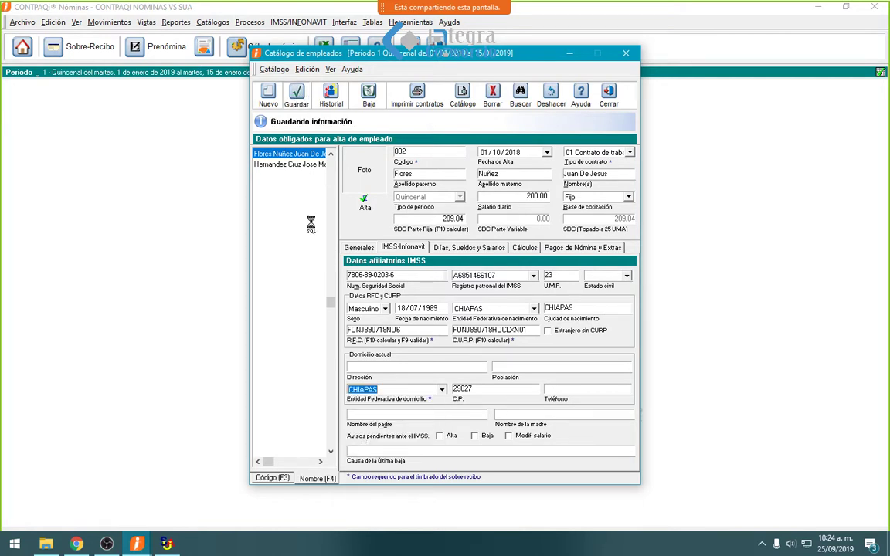
- Check the department and bank lists without changes, then load employee 001
click(370, 247)
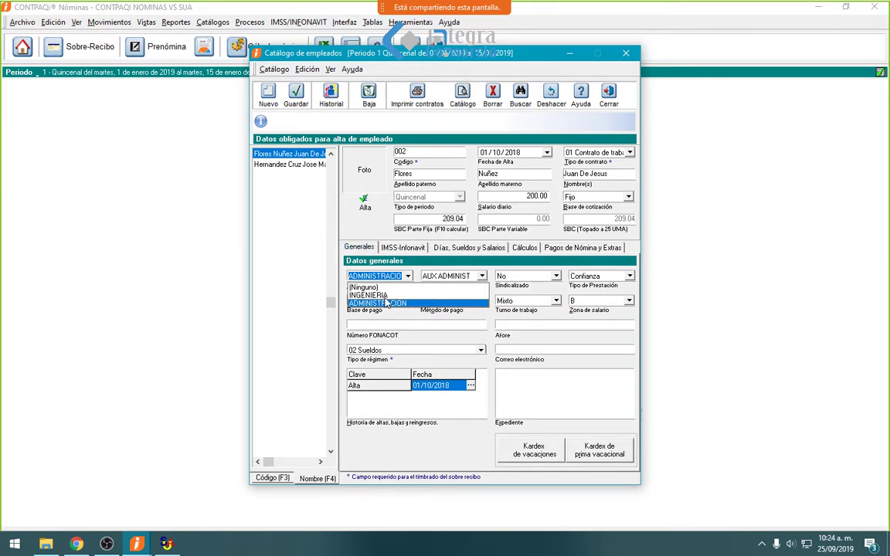
click(381, 325)
click(582, 247)
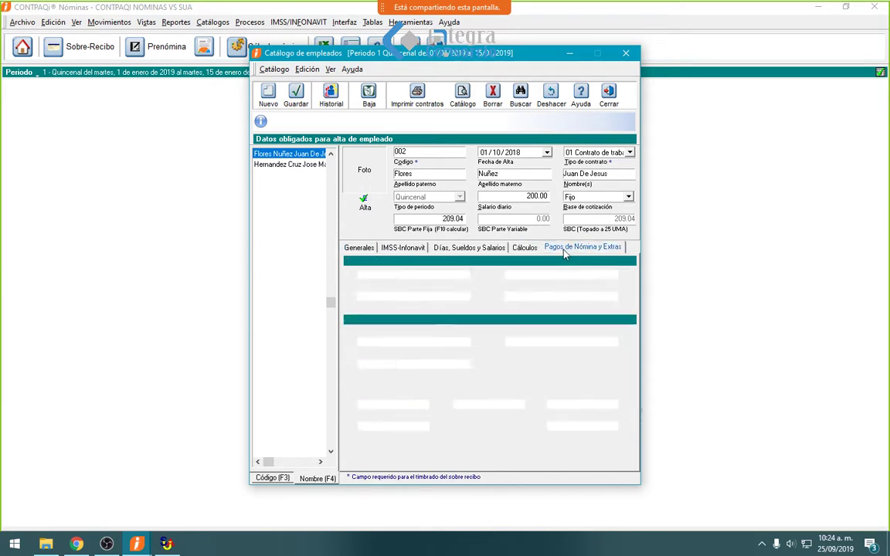
click(464, 275)
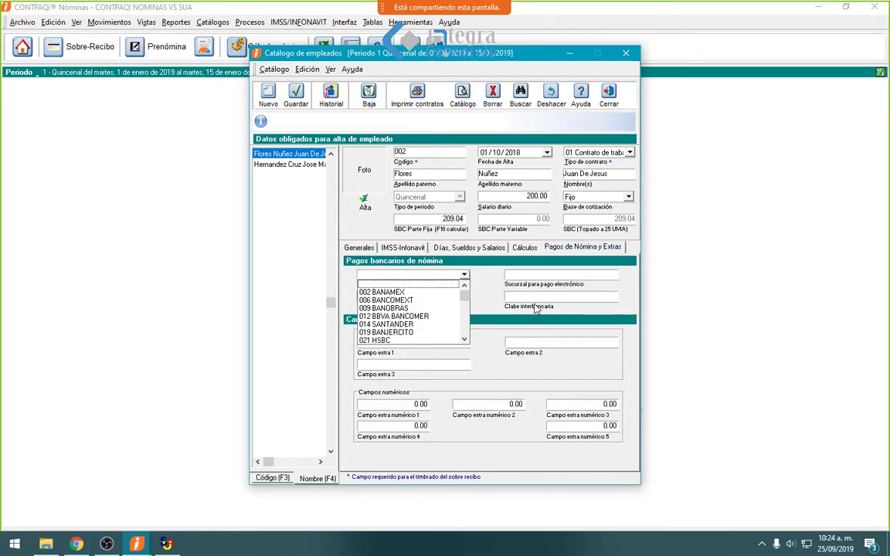
click(484, 282)
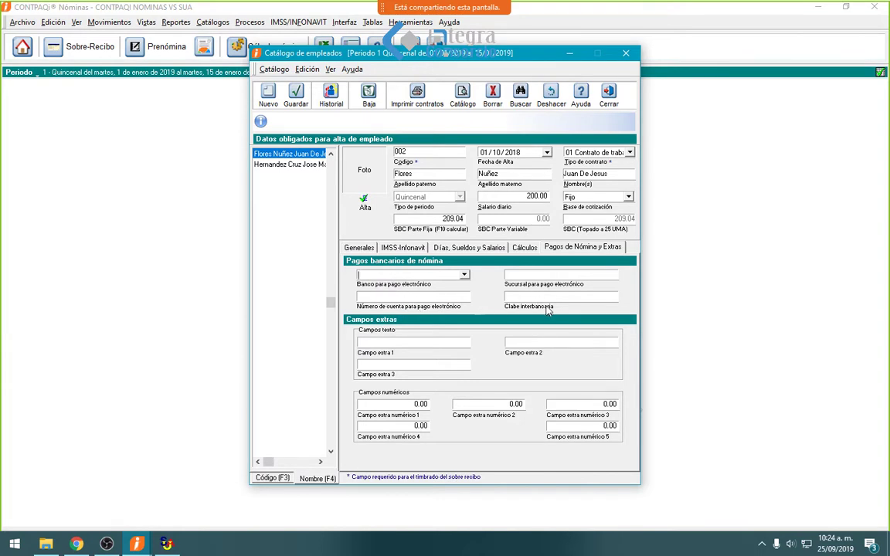
click(288, 164)
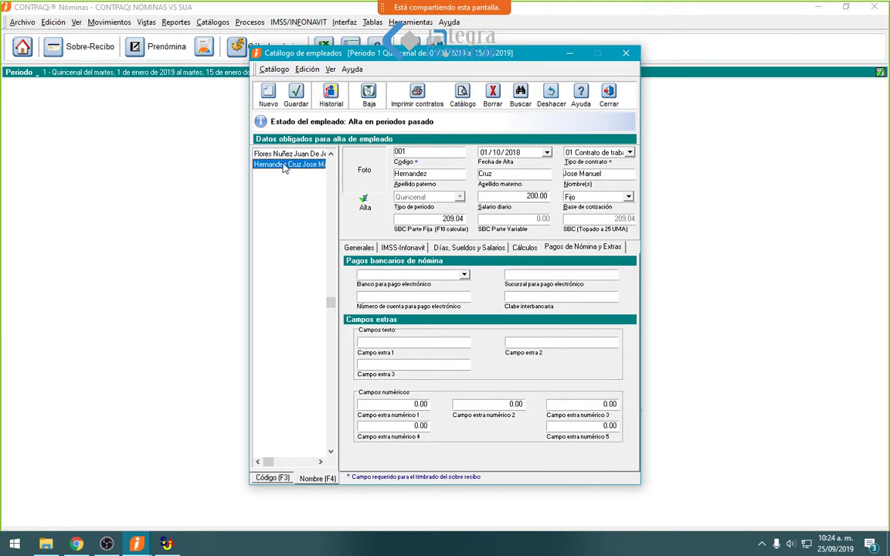
- Set employee 001 to non-unionized with Confianza benefits, accepting the SBC warning
click(358, 247)
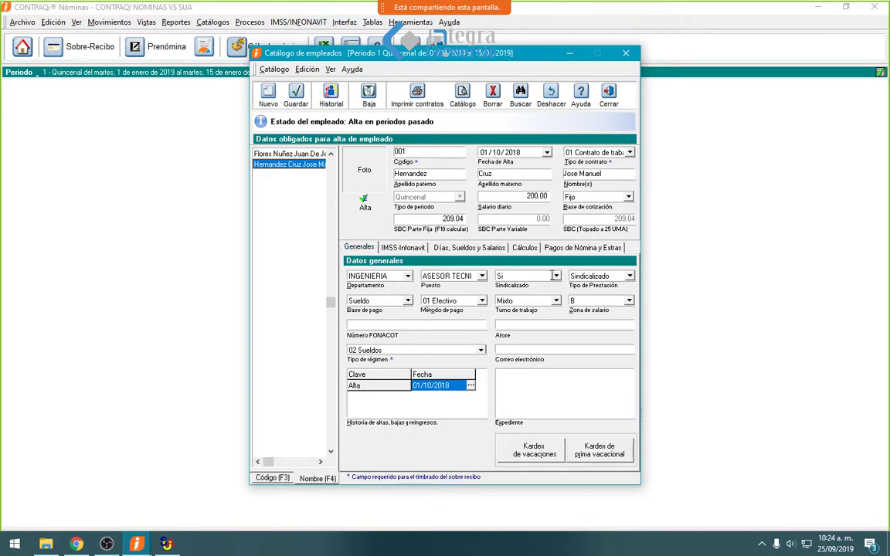
click(555, 276)
click(513, 296)
click(618, 277)
click(611, 286)
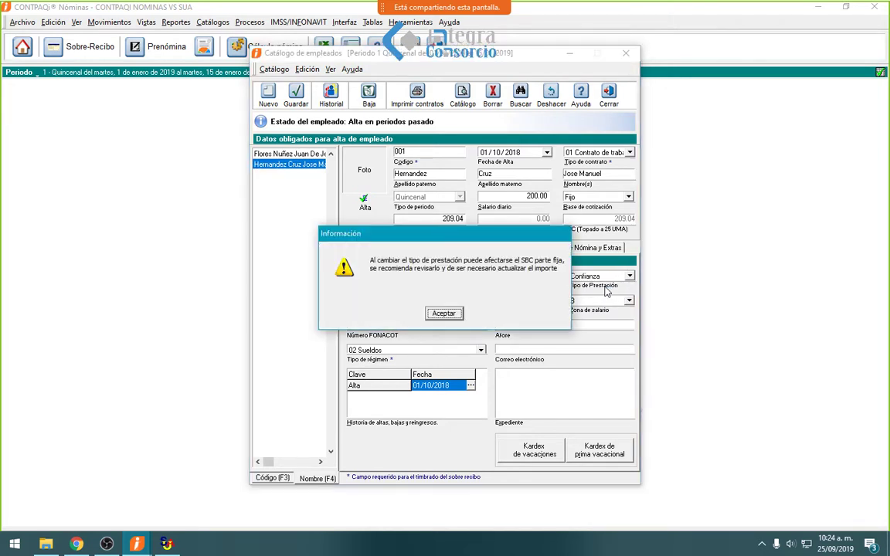
click(443, 314)
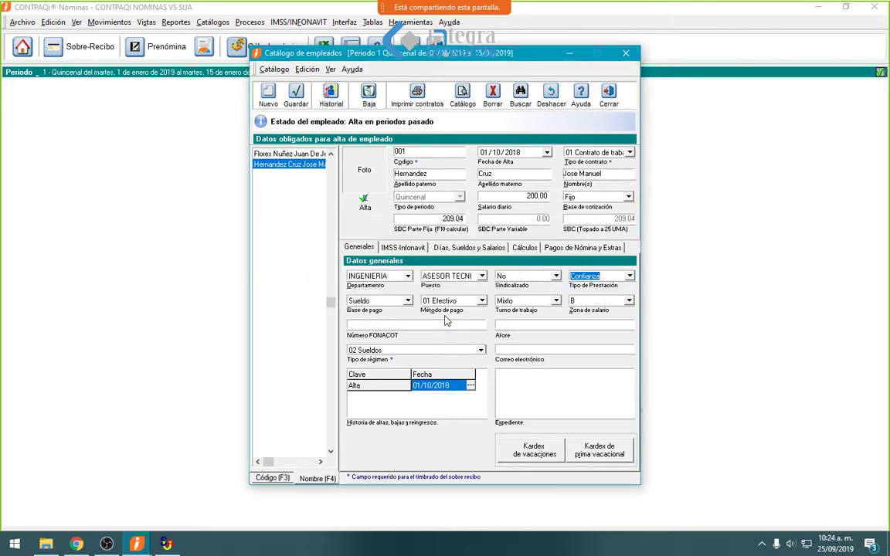
- Set employee 001's home state to CHIAPAS and save the record
click(417, 250)
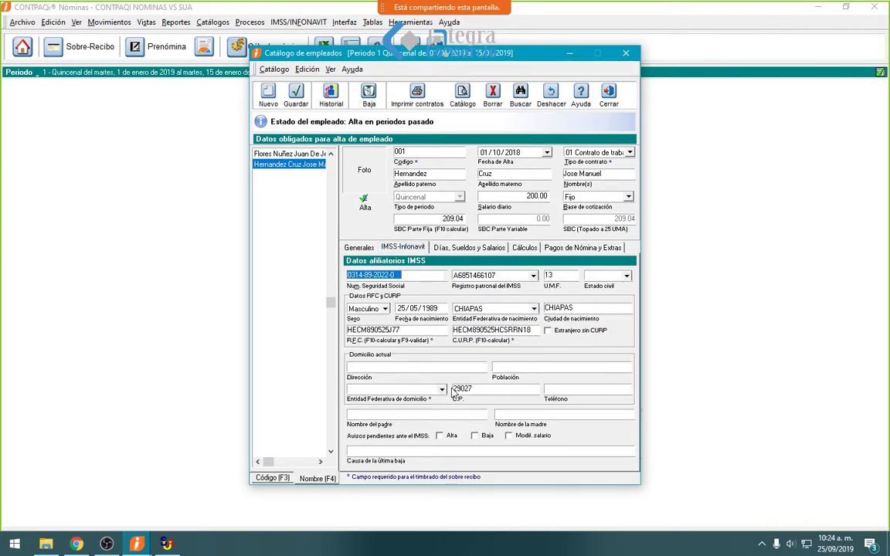
click(443, 390)
click(371, 398)
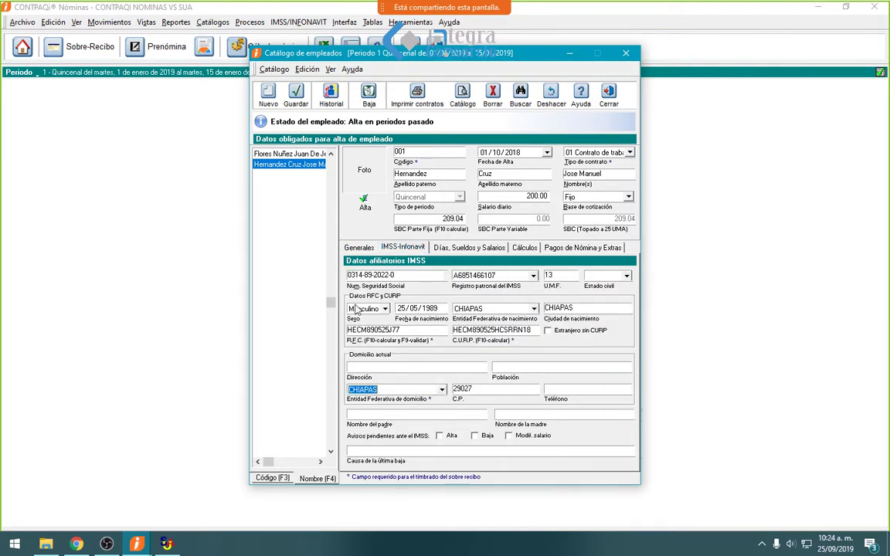
click(296, 99)
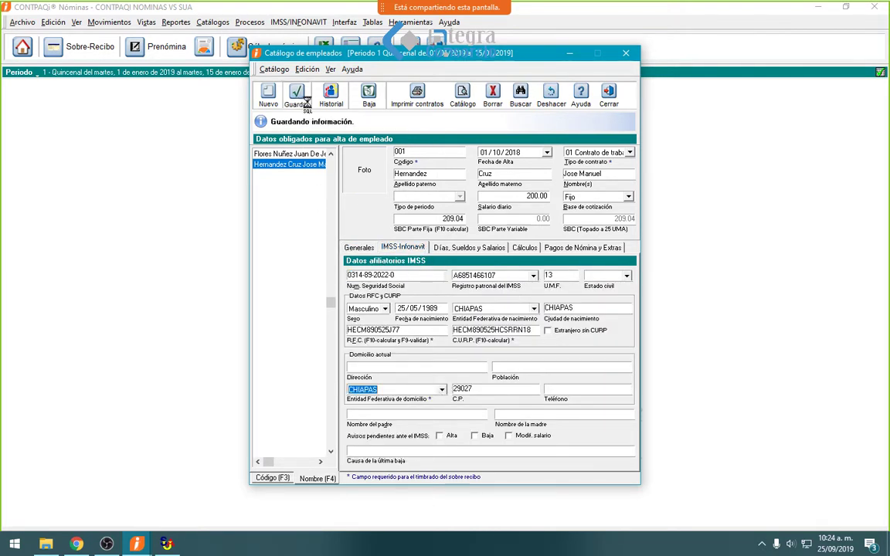
- Switch between employees 002 and 001 to compare records, ending on 002
click(296, 154)
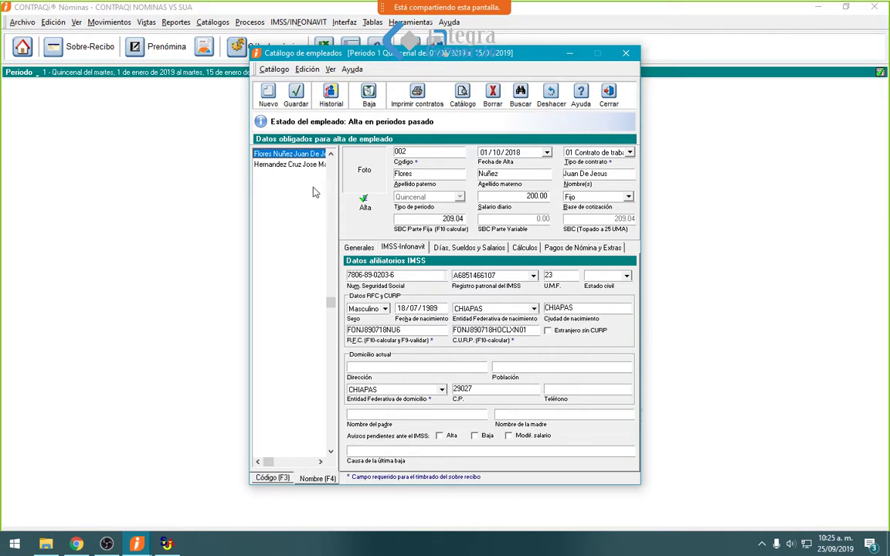
mouse_move(289, 170)
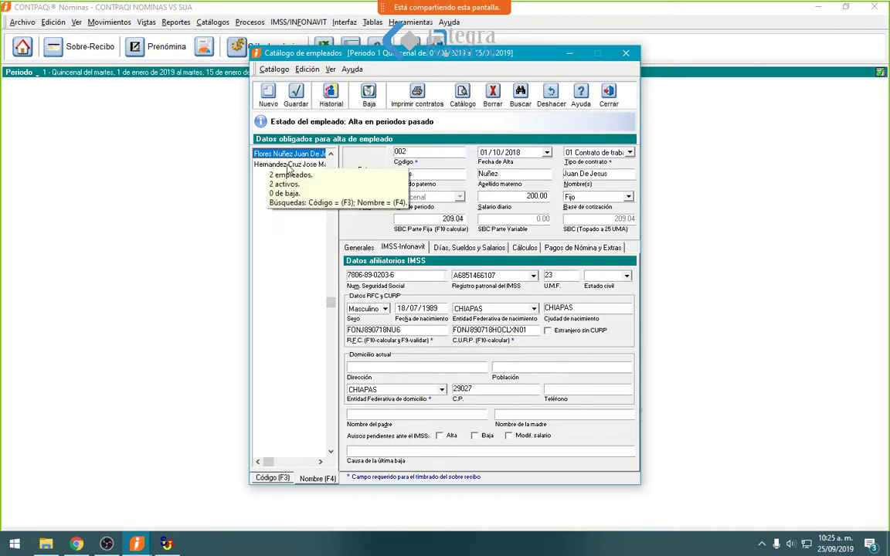
click(290, 166)
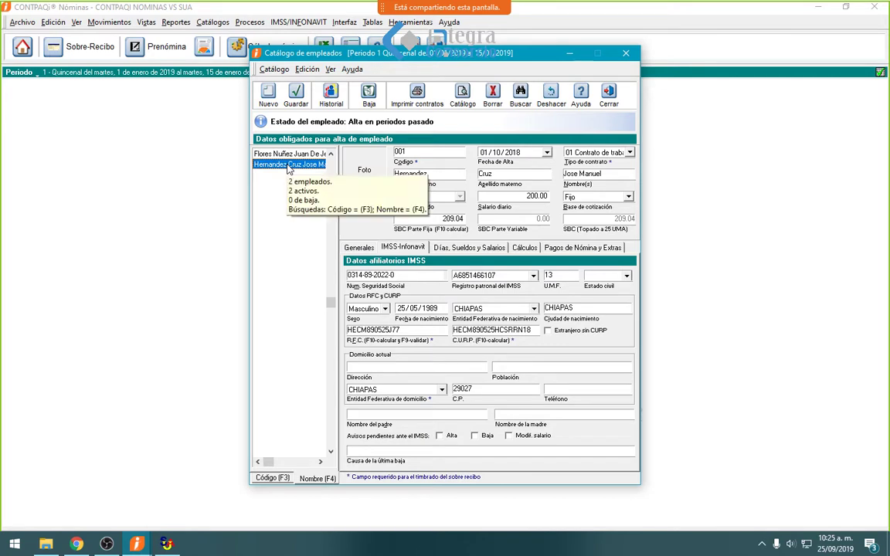
click(305, 156)
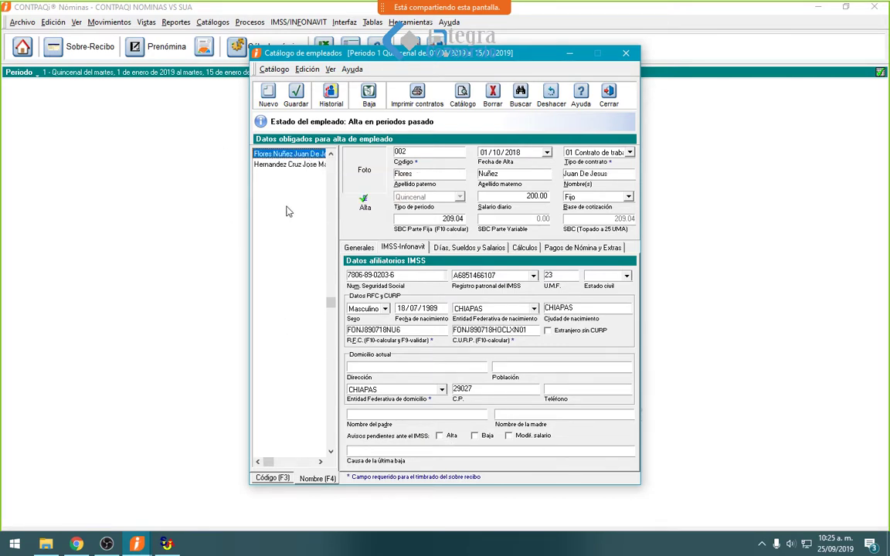
- Start a new blank employee record and place the cursor in the Código field
mouse_move(287, 211)
click(266, 99)
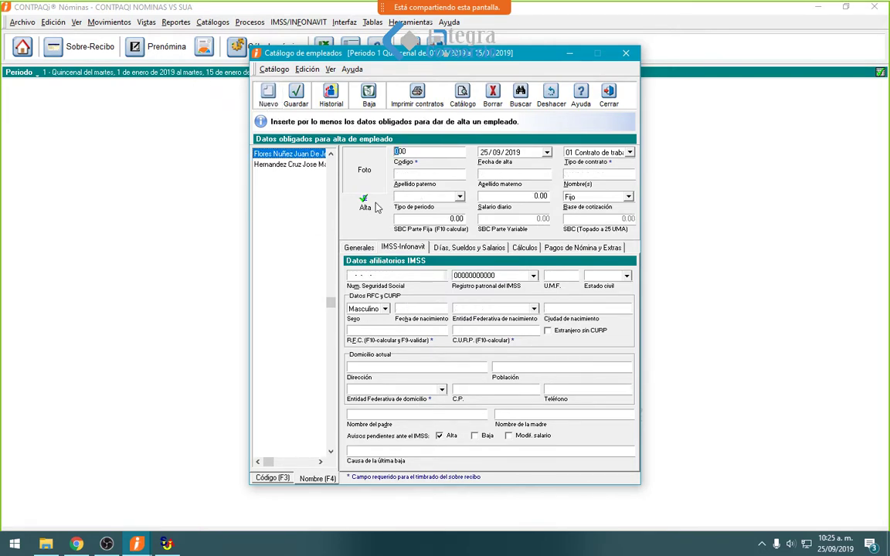
click(419, 150)
- Enter code 003, hire date 01/01/2019, and the employee's surnames and first name
key(shift+Left)
text(3)
key(Tab)
text(01 / 01)
key(Tab)
key(Tab)
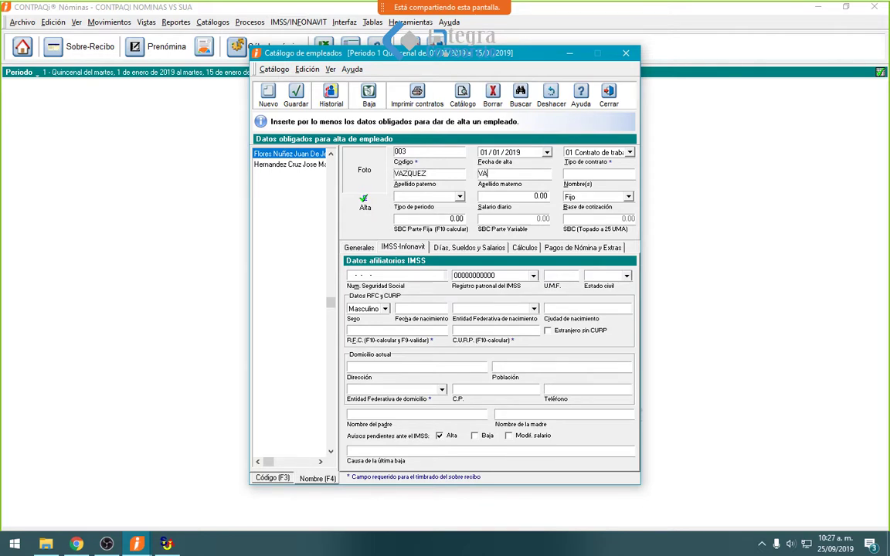
key(Tab)
- Set Quincenal period, daily salary 150 with Fijo base, and enter the social security number
key(Tab)
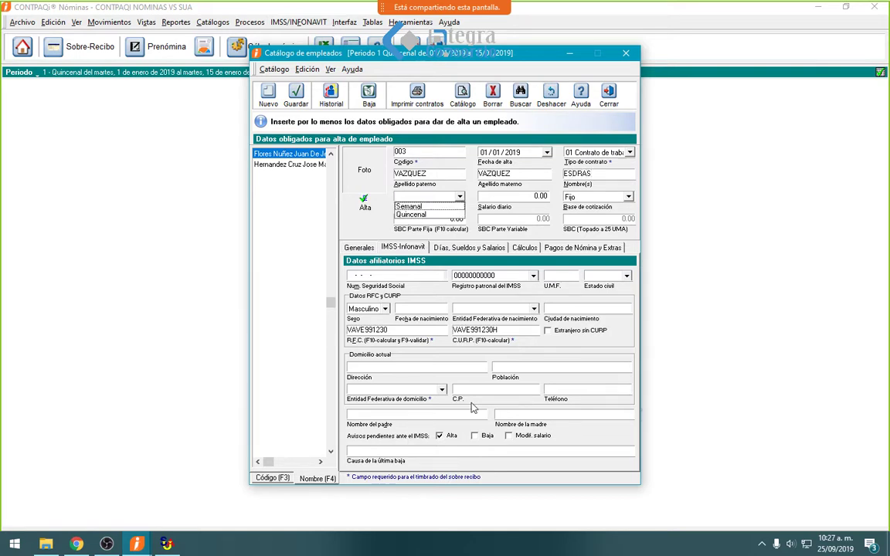
click(414, 215)
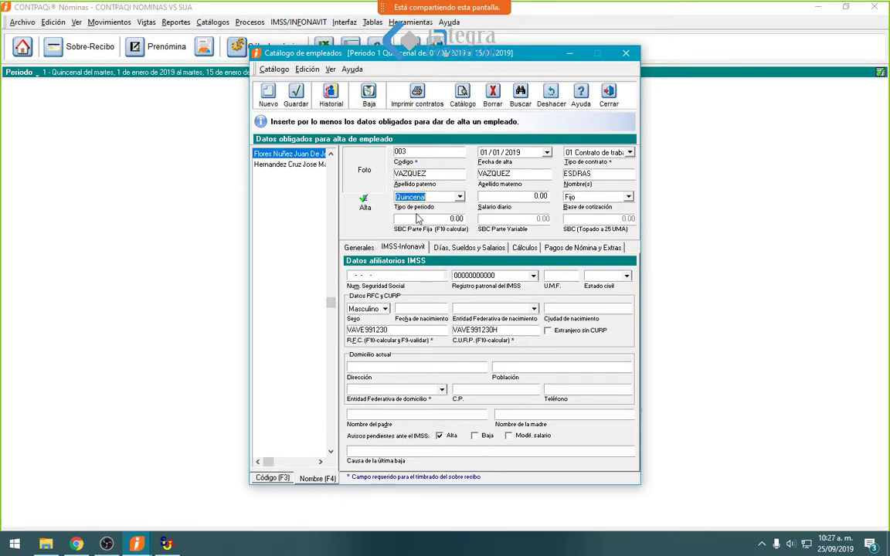
key(Tab)
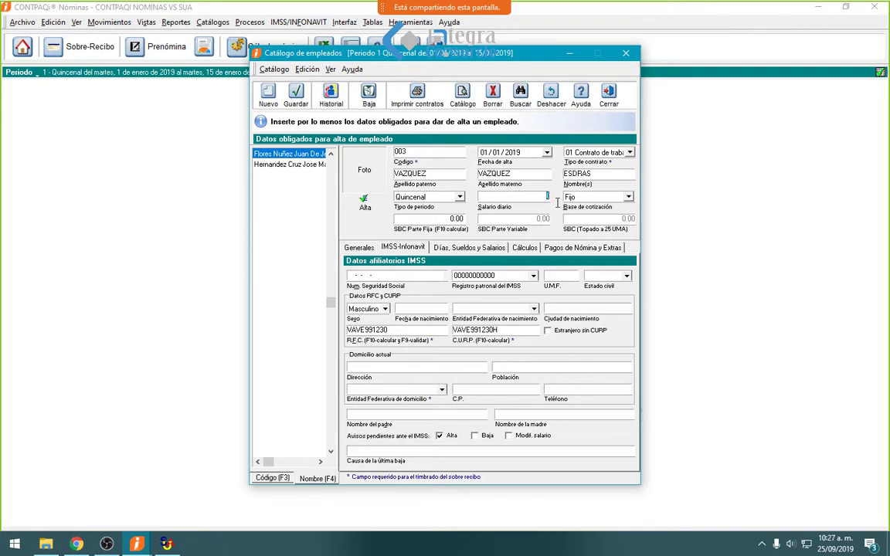
text(150)
click(628, 197)
click(577, 206)
key(F10)
key(Tab)
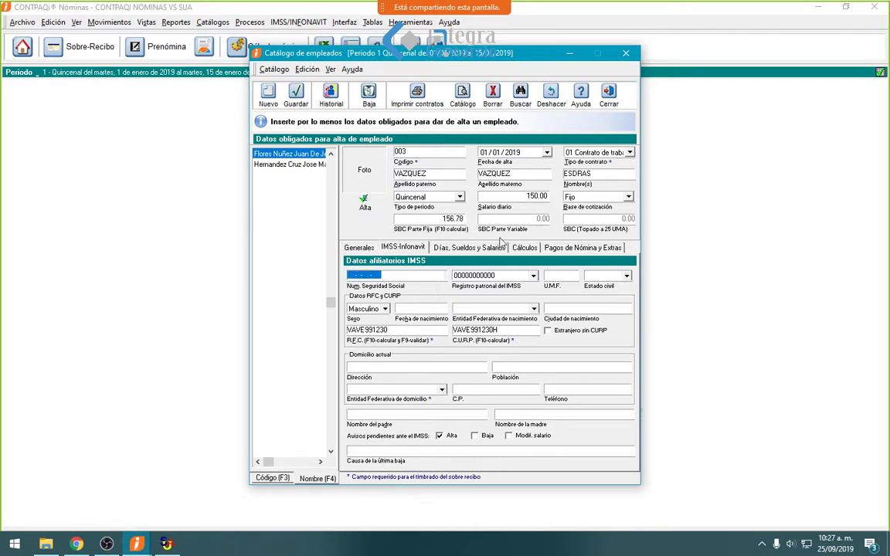
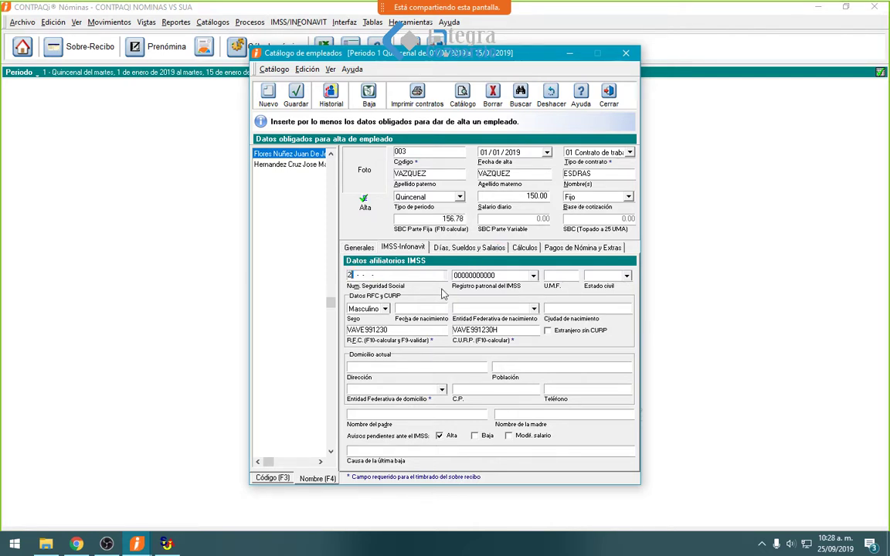
key(Tab)
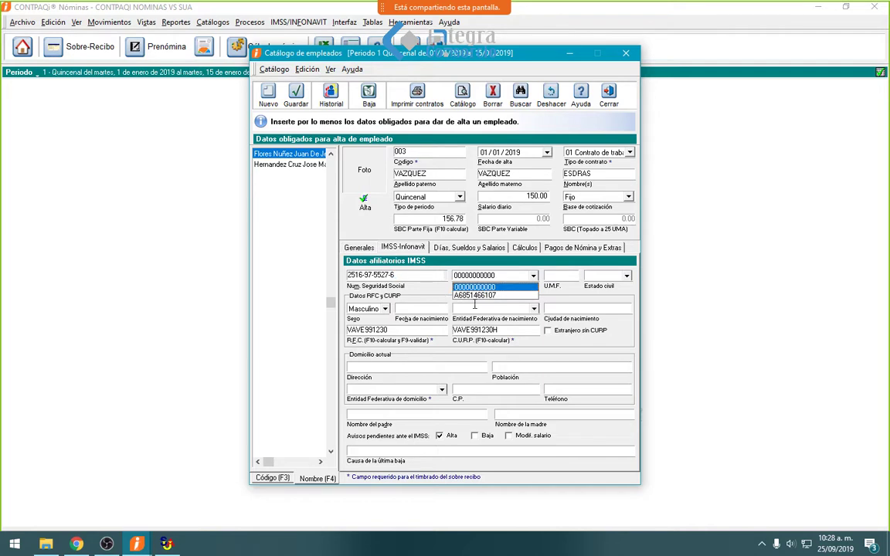
click(487, 299)
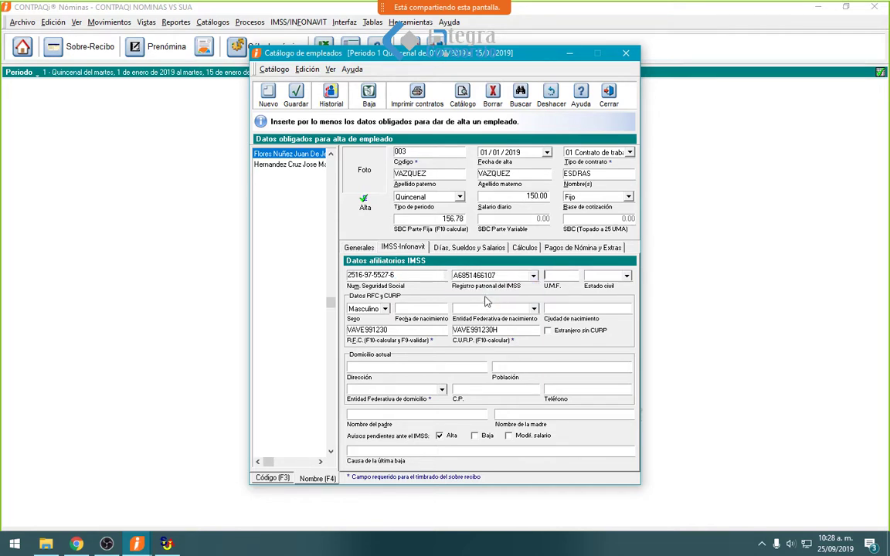
key(Tab)
text(013)
key(Tab)
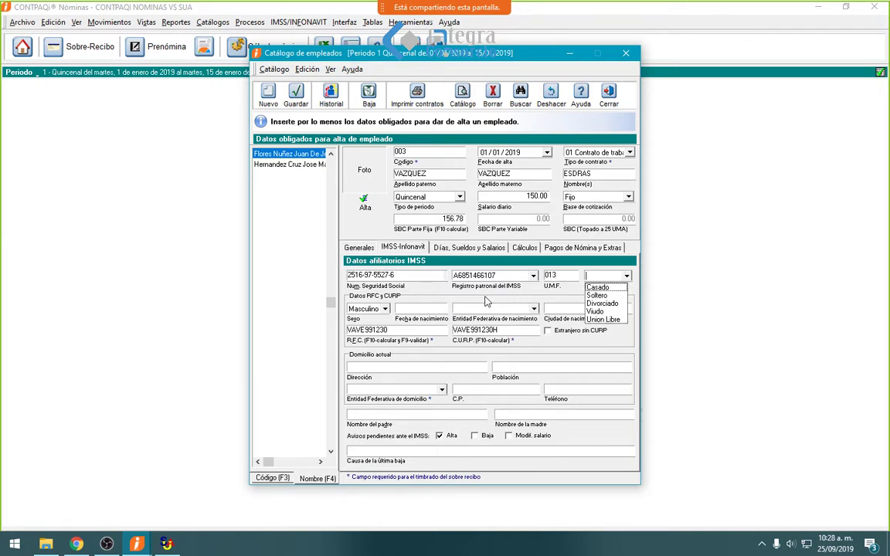
click(368, 309)
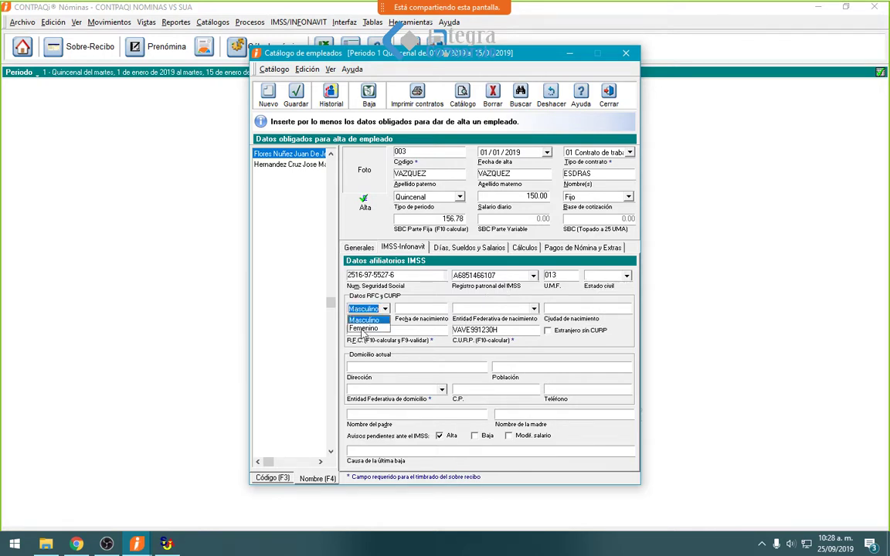
click(363, 320)
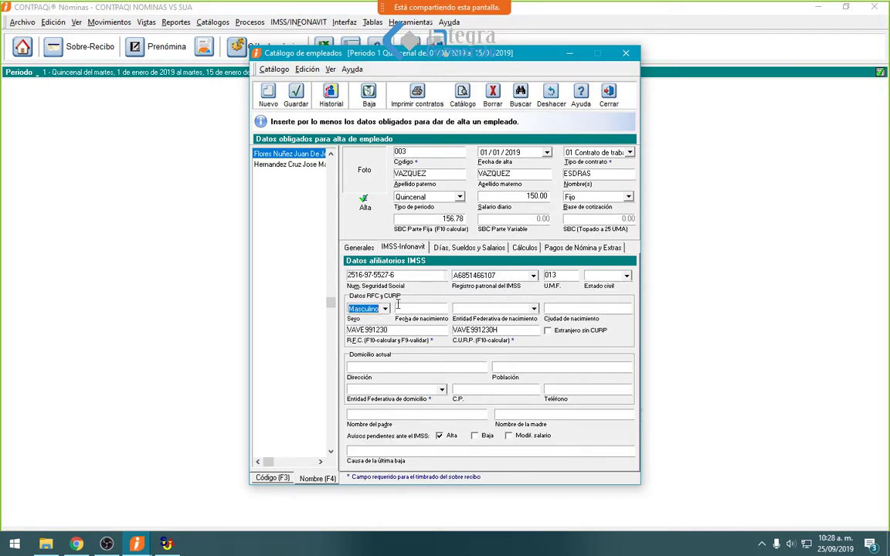
click(397, 308)
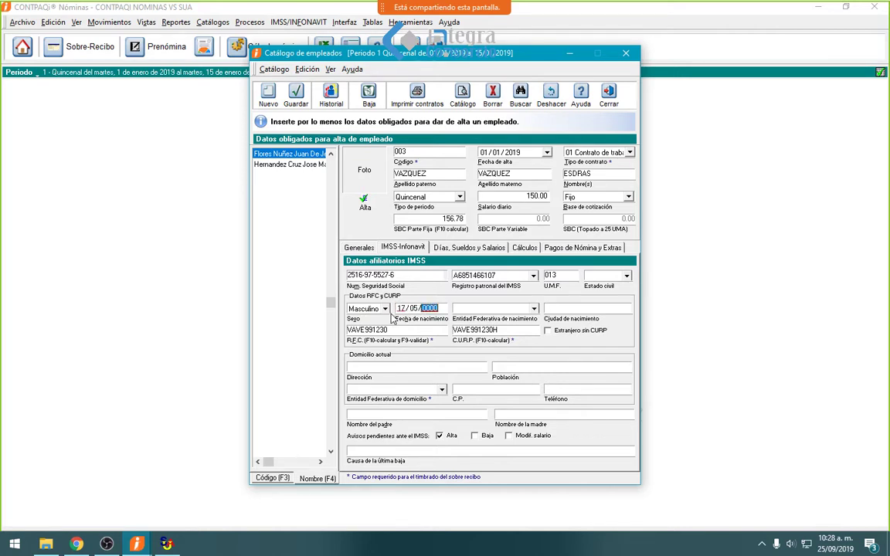
key(Tab)
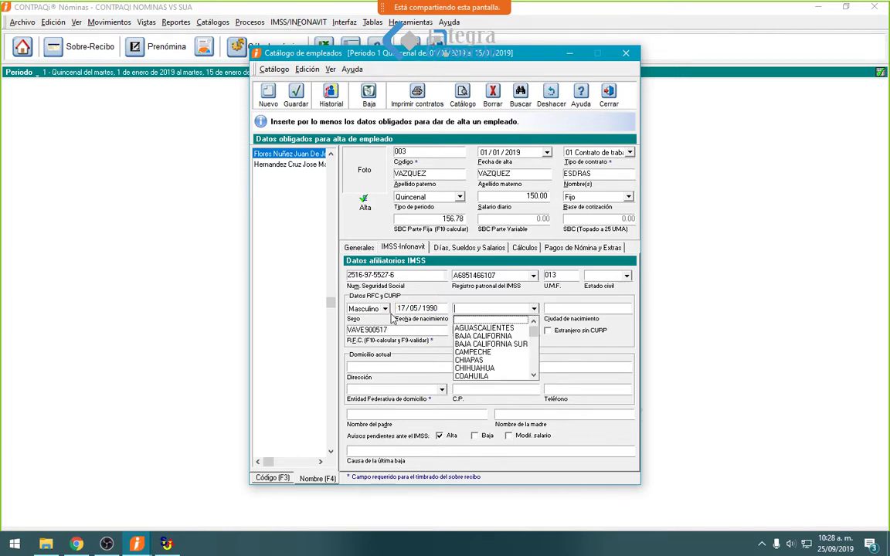
- Complete and validate the RFC and CURP, then set the home state to CHIAPAS
click(423, 331)
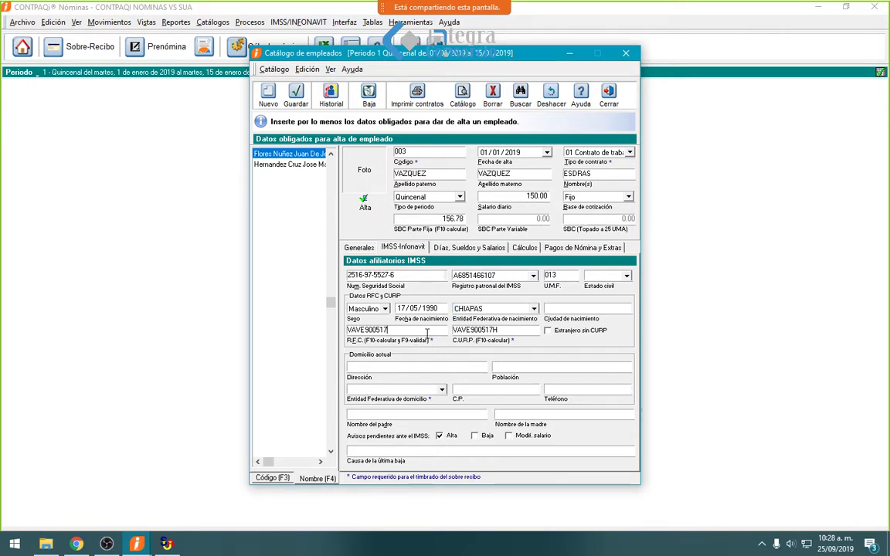
key(F10)
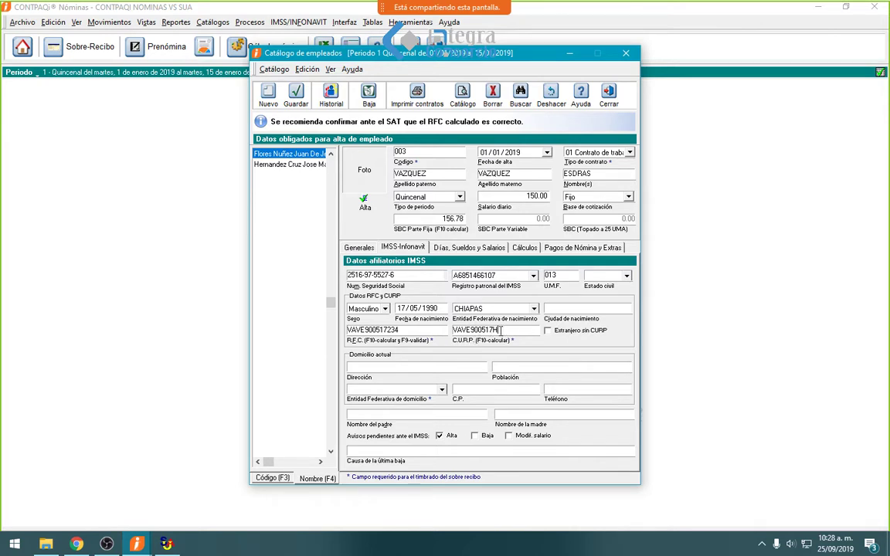
key(F10)
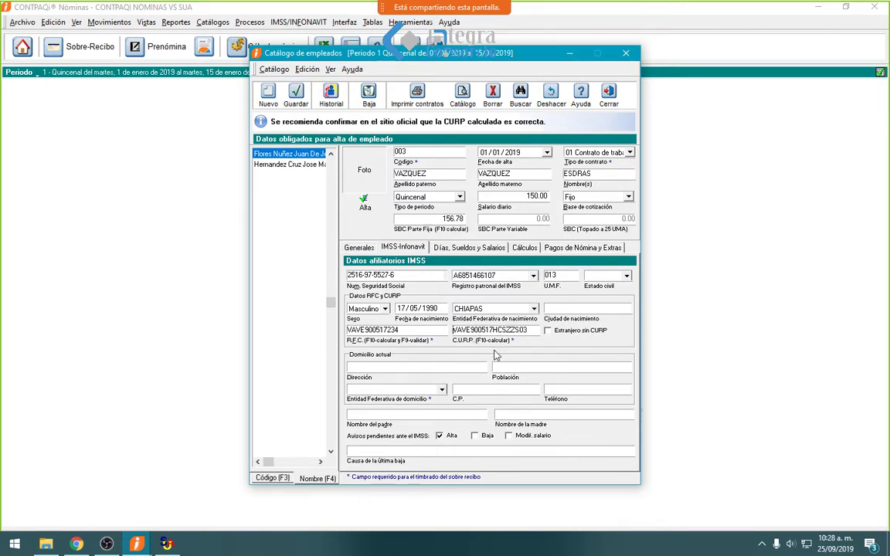
click(415, 332)
key(F9)
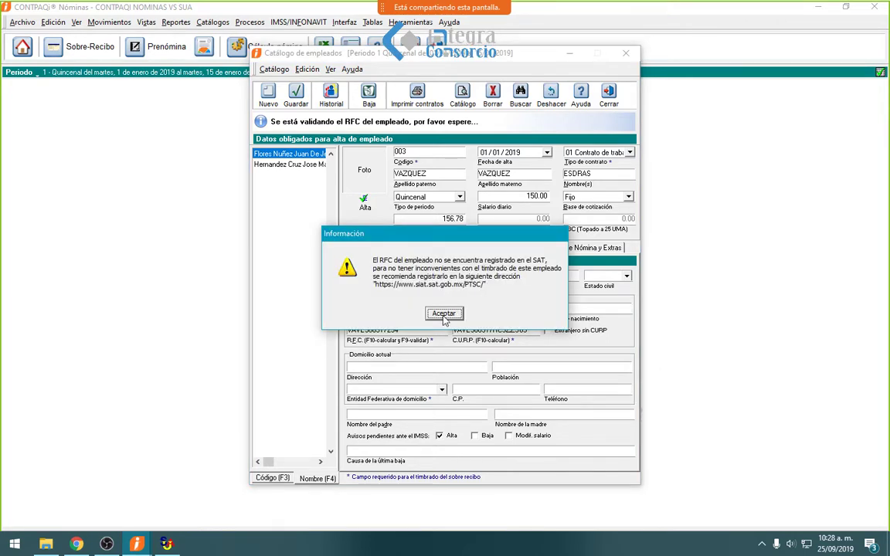
click(444, 316)
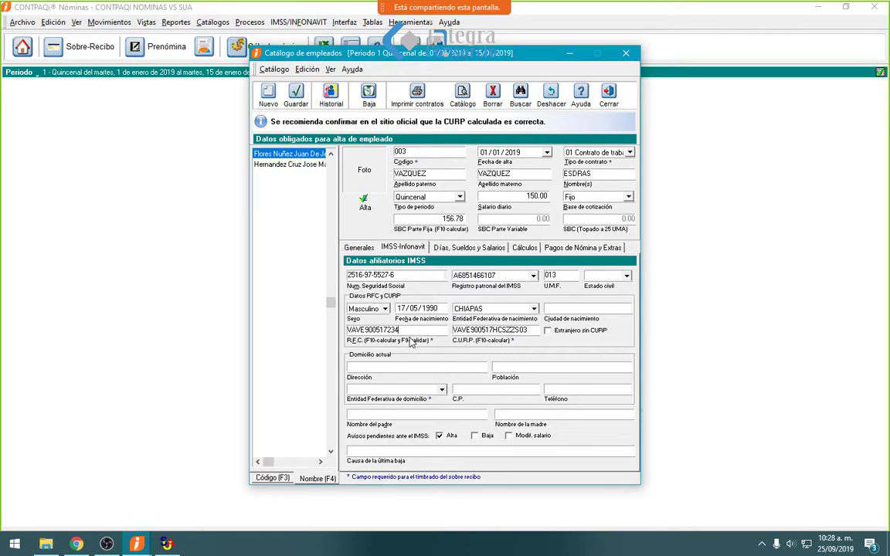
click(442, 390)
click(375, 442)
- Set employee 003's department to VENTAS and position to ASESOR
click(359, 248)
click(408, 276)
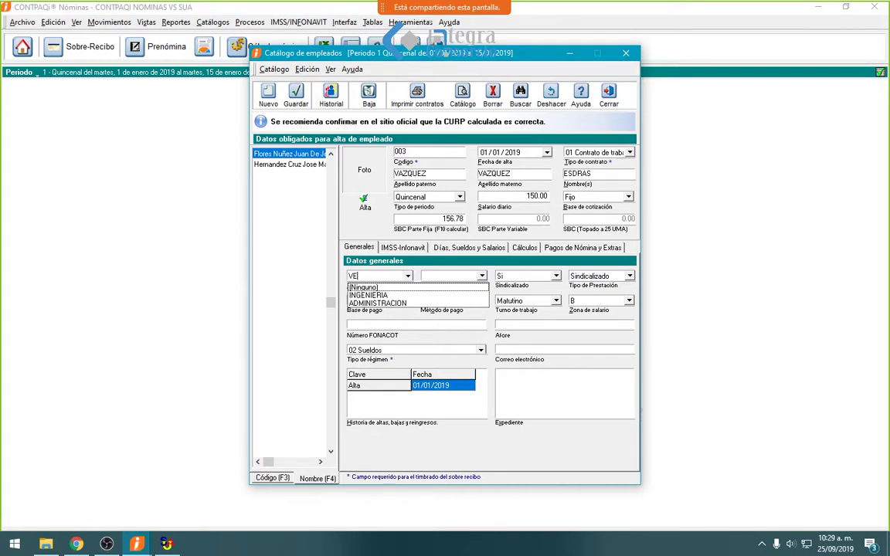
text(VENTAS)
key(Tab)
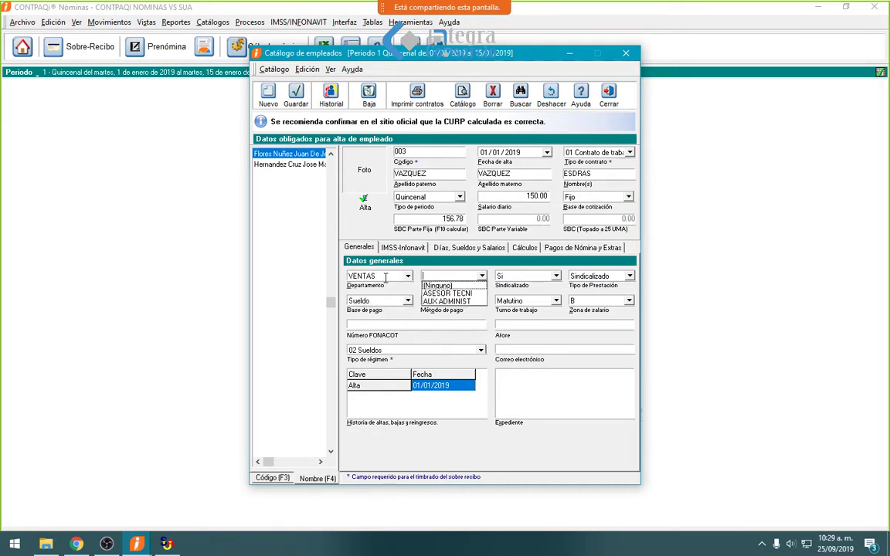
text(ASESOR)
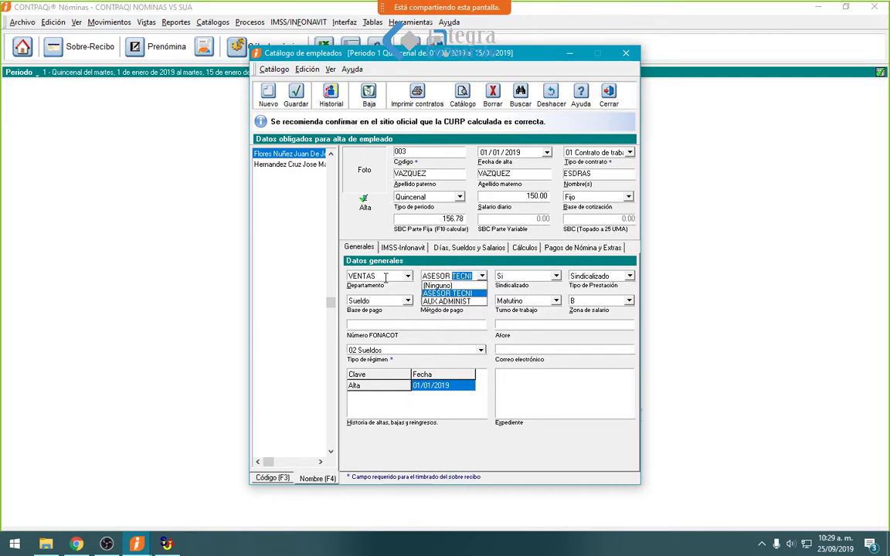
key(BackSpace)
key(Tab)
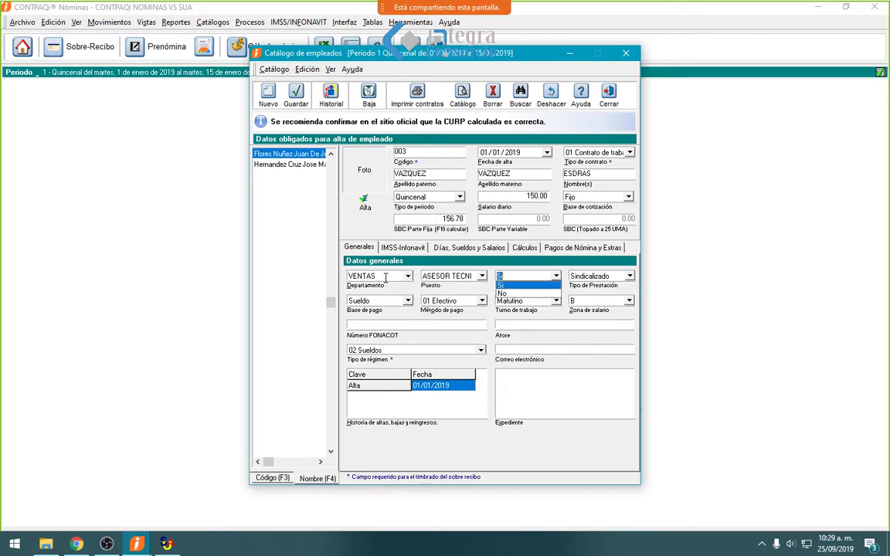
click(462, 277)
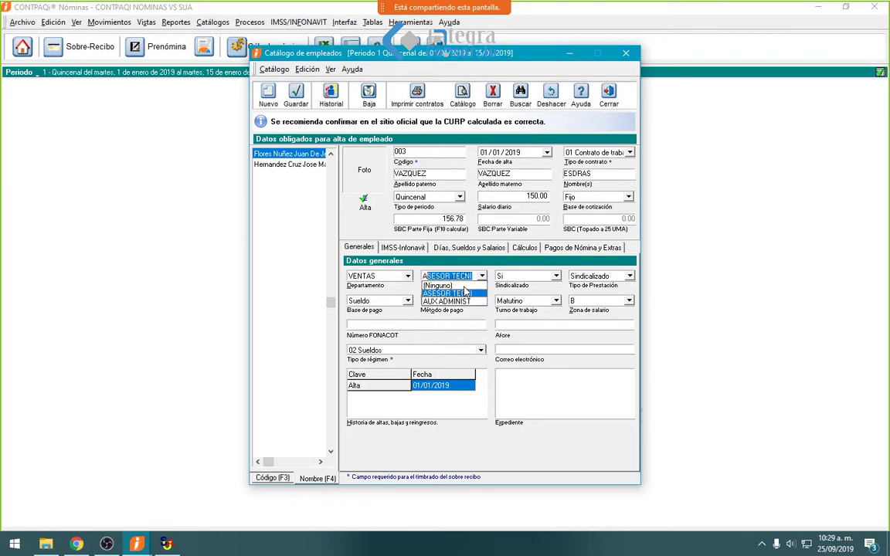
text(ASESOR)
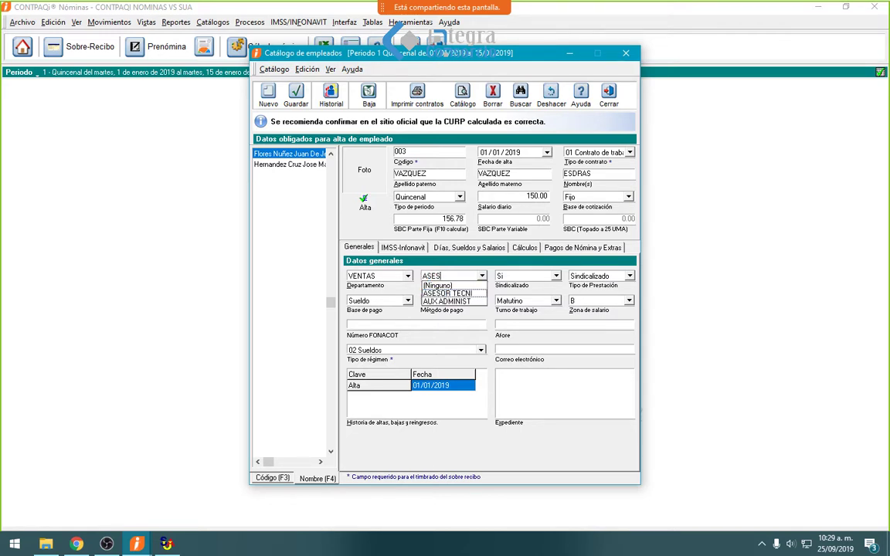
key(BackSpace)
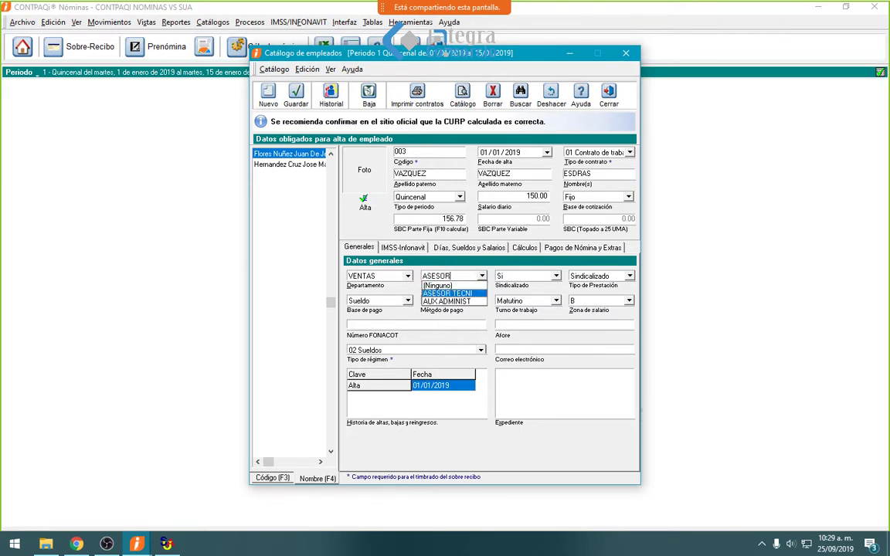
key(Return)
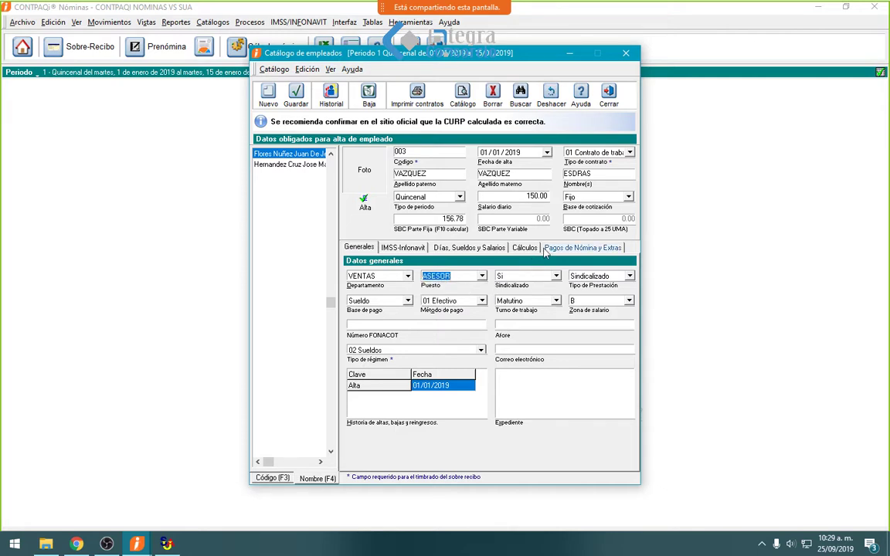
- Mark employee 003 non-unionized with Confianza benefits, review the other tabs, and save
click(557, 278)
click(516, 295)
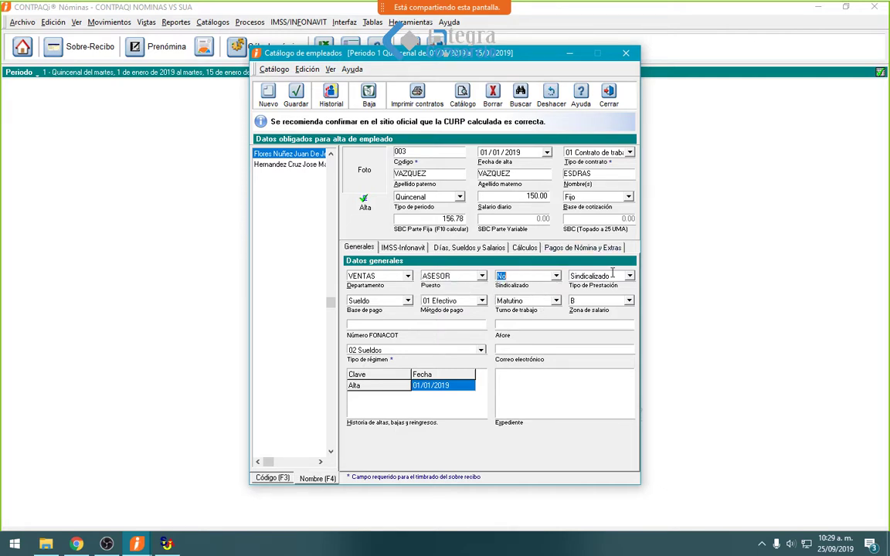
click(630, 277)
click(591, 288)
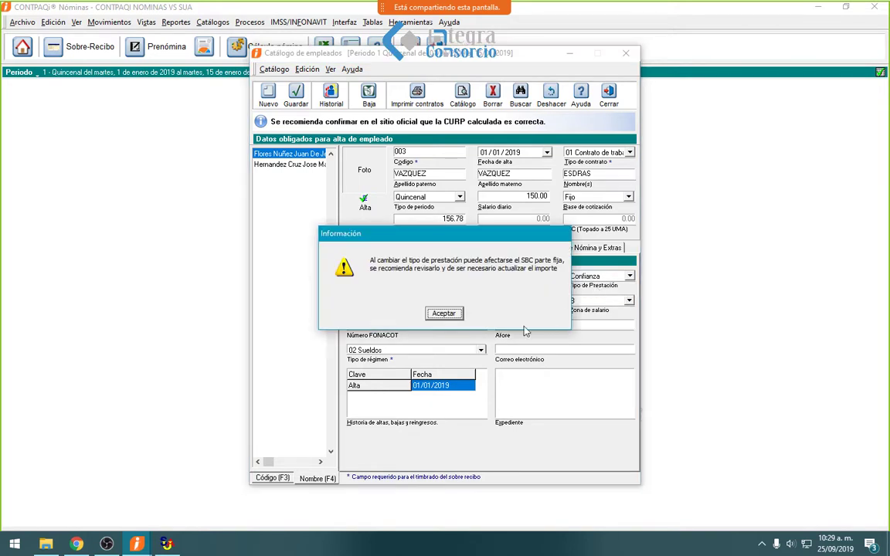
click(452, 316)
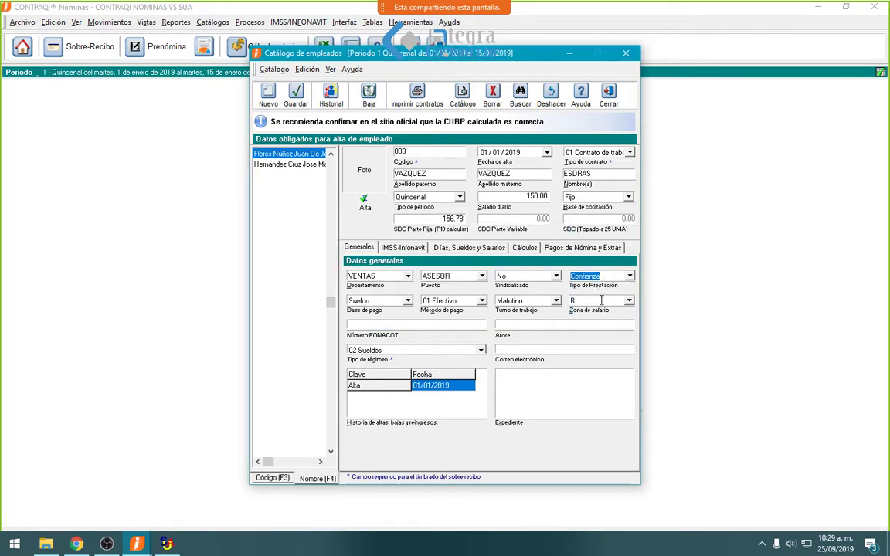
click(402, 247)
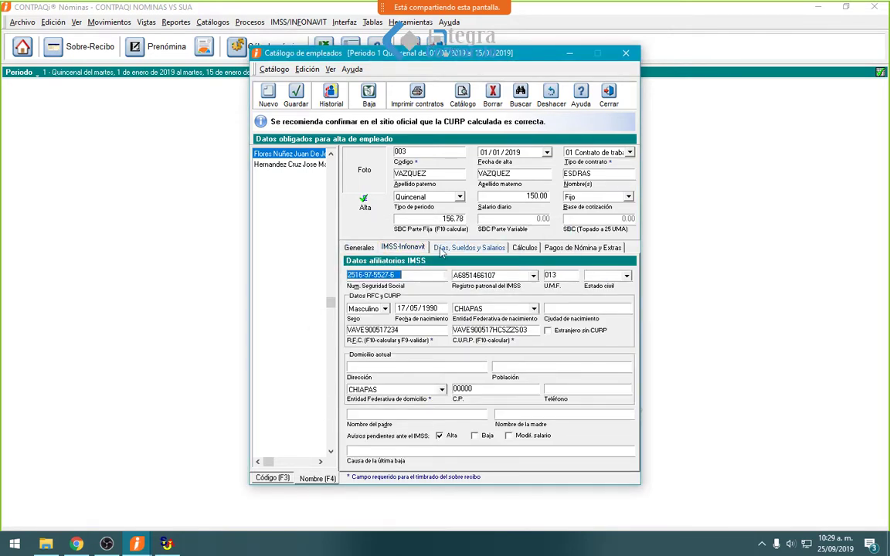
click(469, 248)
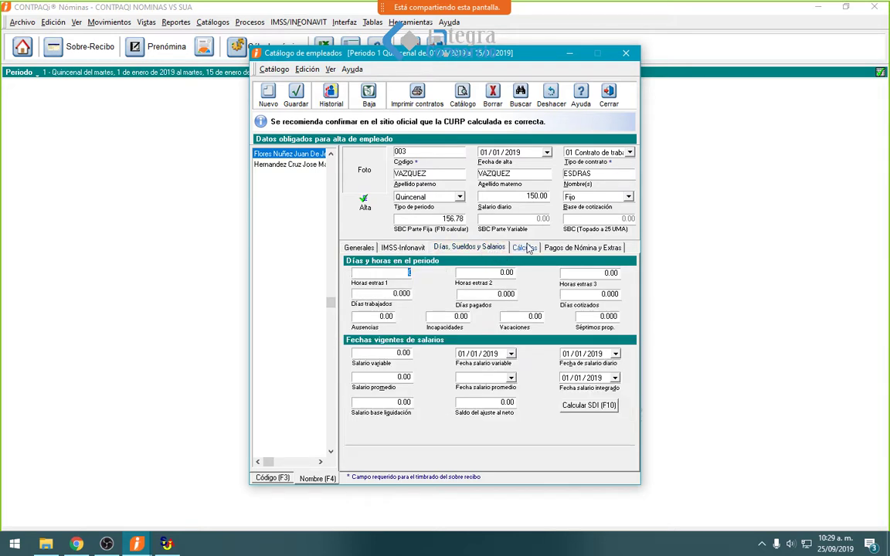
click(525, 247)
click(557, 247)
click(296, 94)
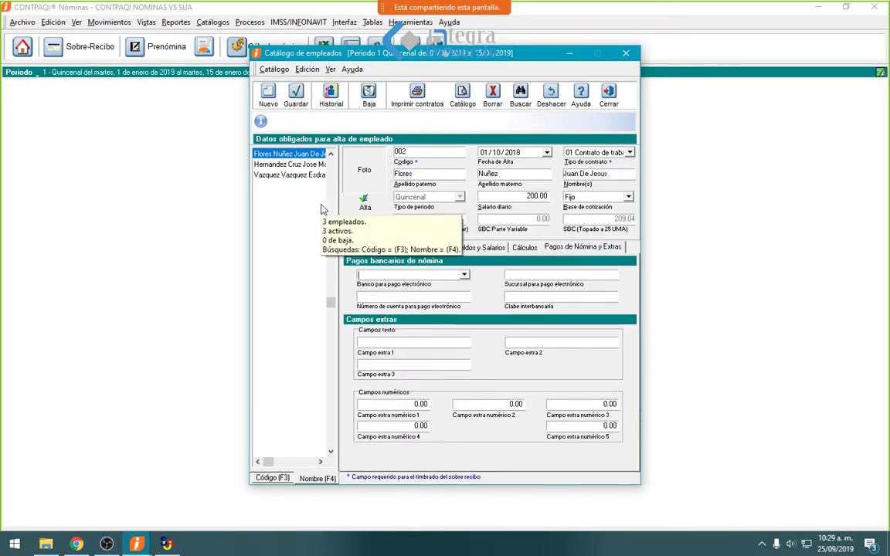
- Review new employee 003's saved record and close the employee catalogue
click(275, 177)
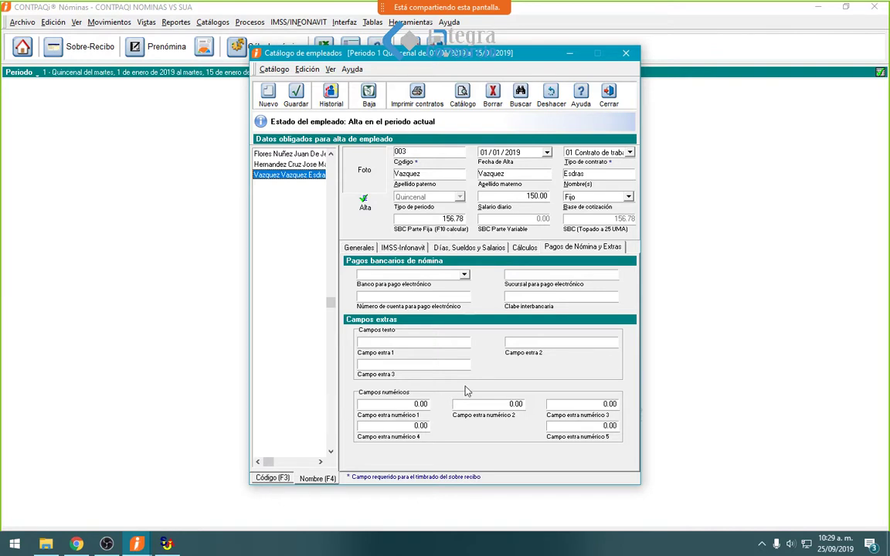
click(603, 99)
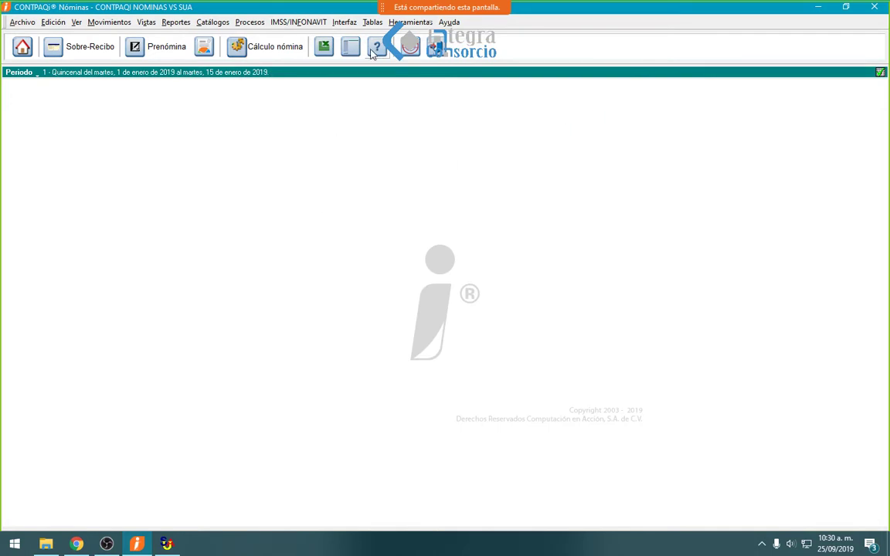
- Open Conexión en línea con SUA for 01/08/2019–31/08/2019 and bring SUA's home screen forward
click(304, 22)
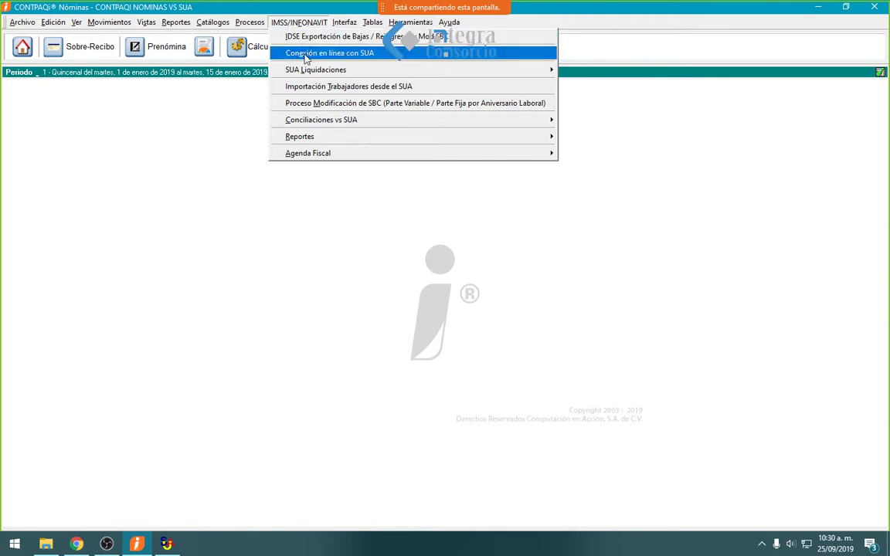
click(307, 54)
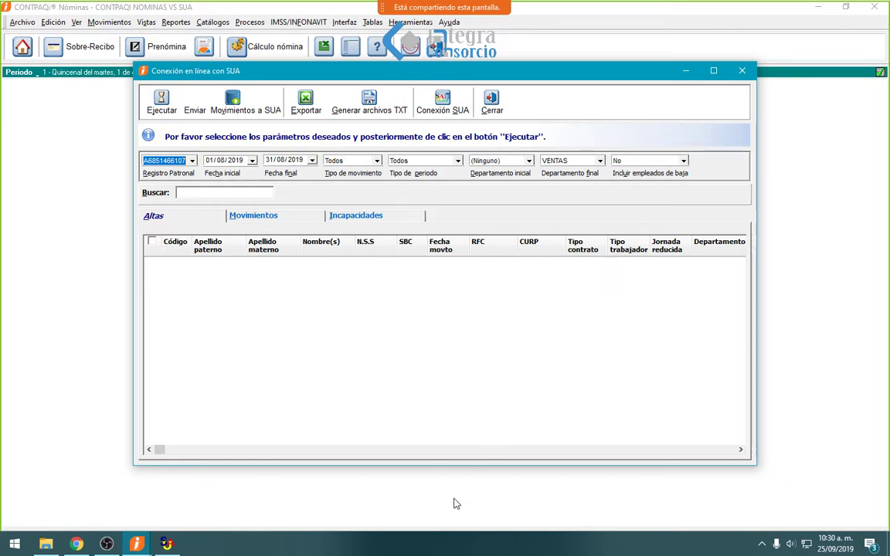
click(167, 544)
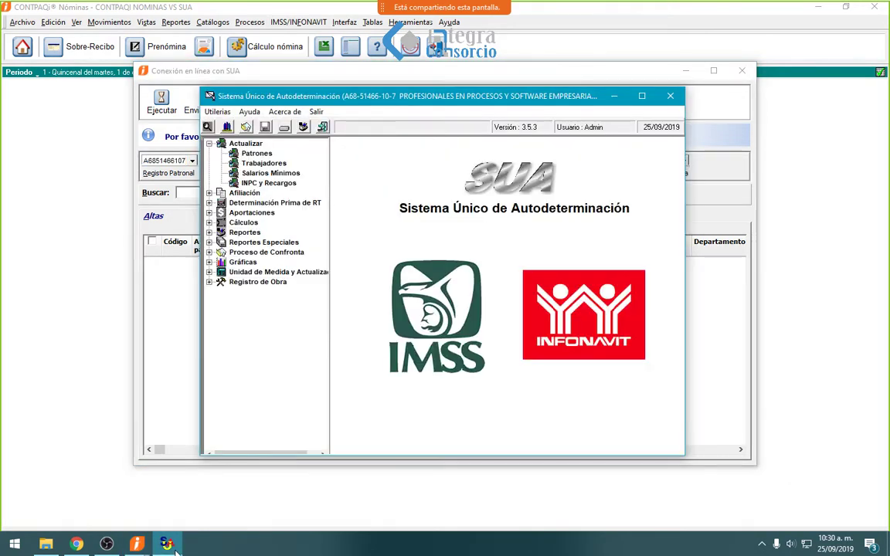
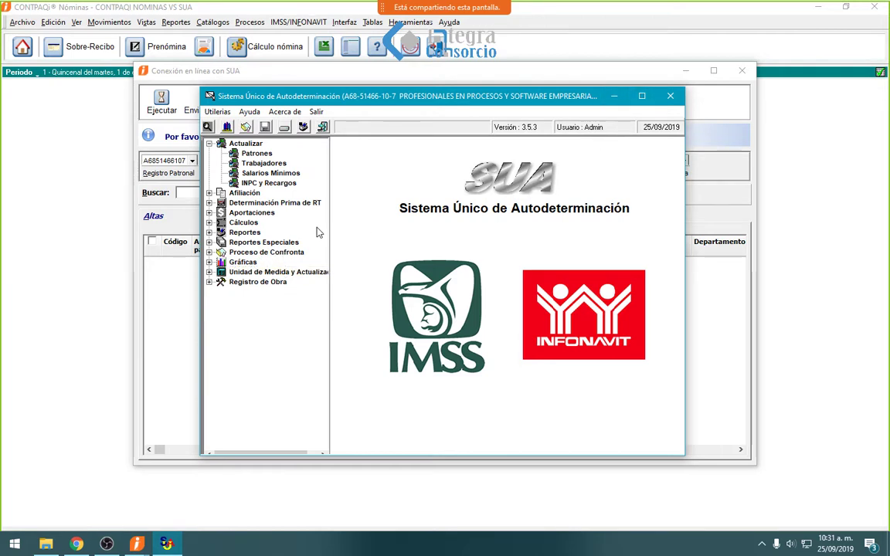
- Minimize SUA to bring back CONTPAQi's Conexión en línea con SUA window for August 2019
click(614, 96)
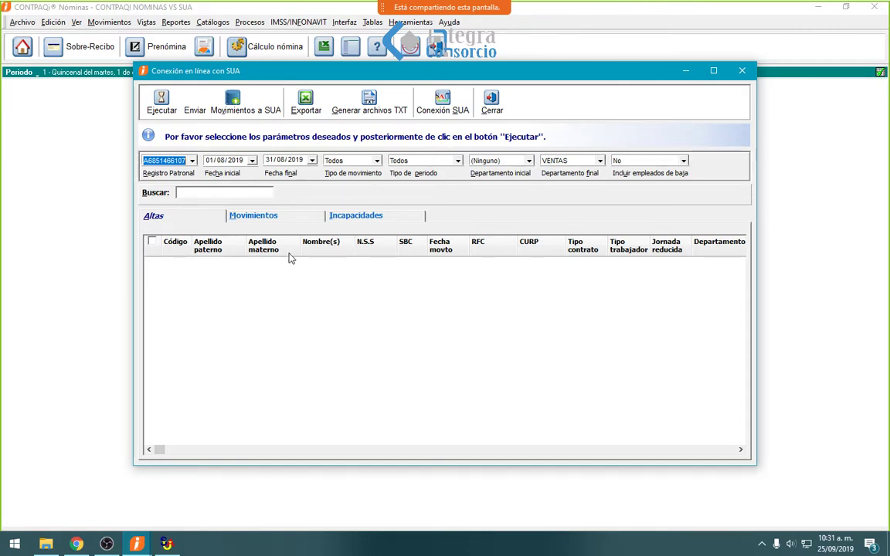
- Confirm the SUA database path D:\Cobranza\SUA\SUA.MDB in Conexión SUA
click(451, 107)
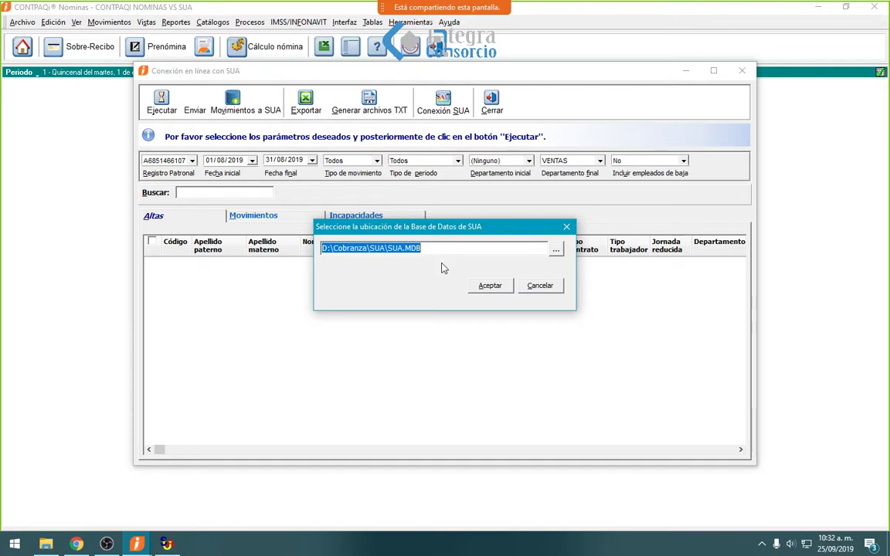
click(487, 286)
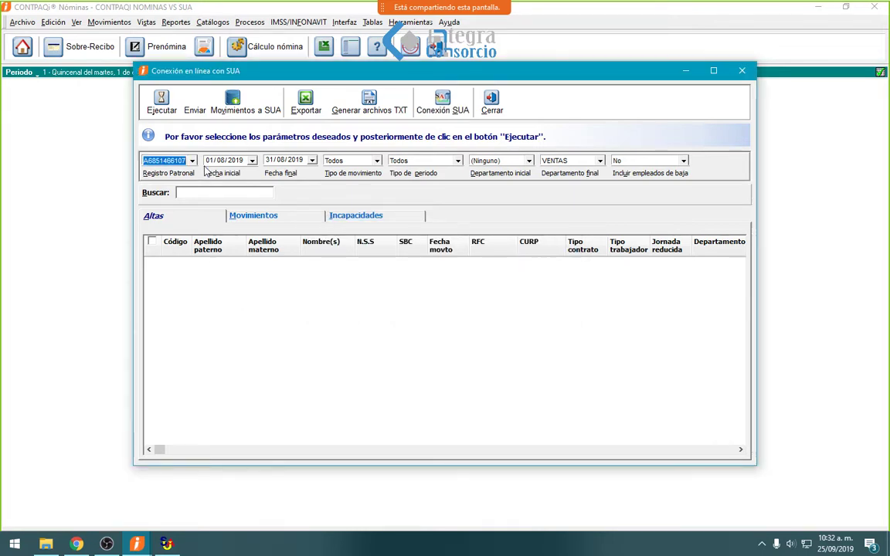
- Keep the current Registro Patronal and set the start date to 01/01/2019
click(192, 161)
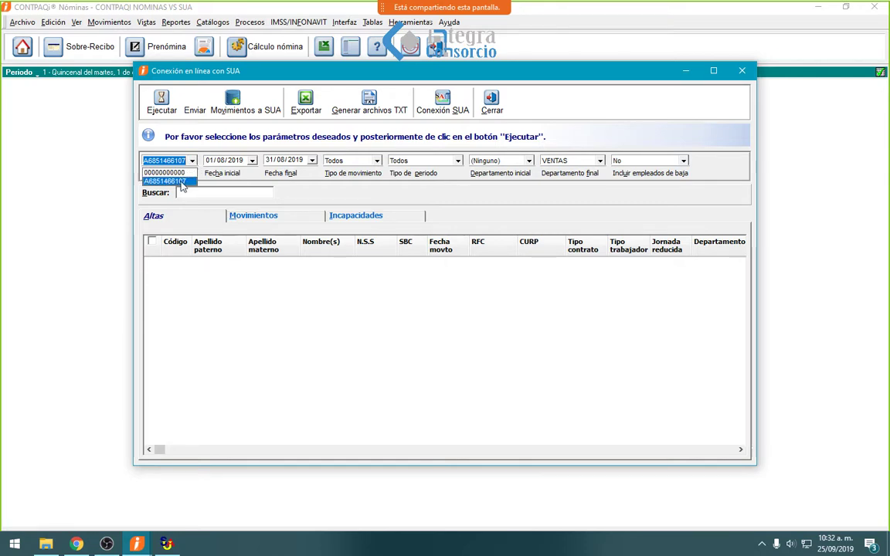
click(178, 181)
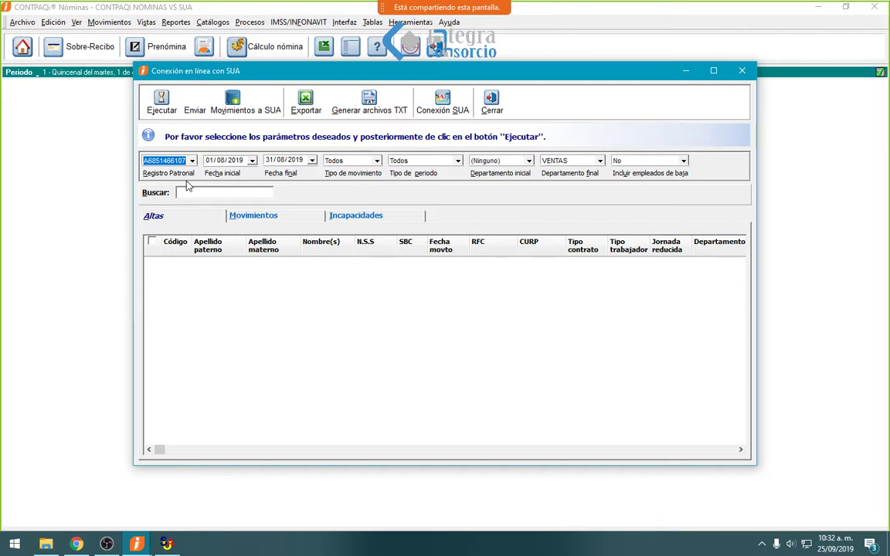
key(Tab)
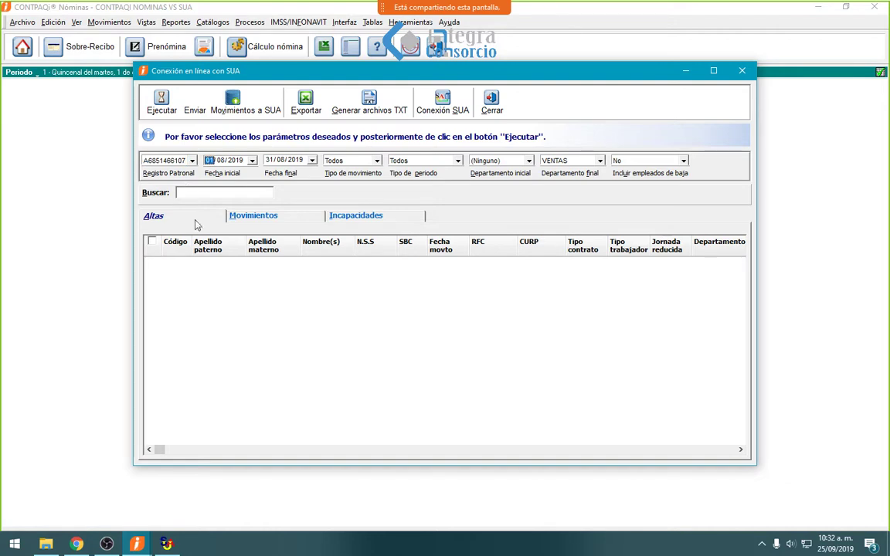
text(01)
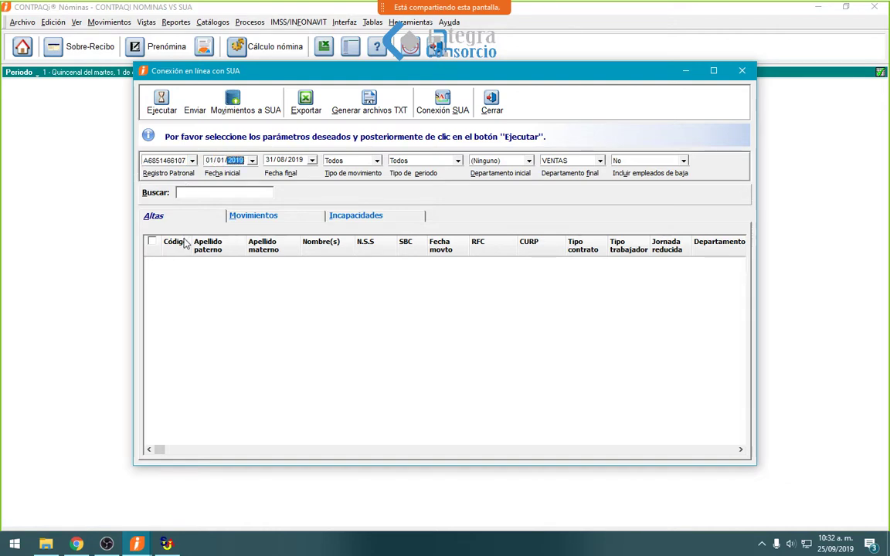
key(Tab)
key(Tab)
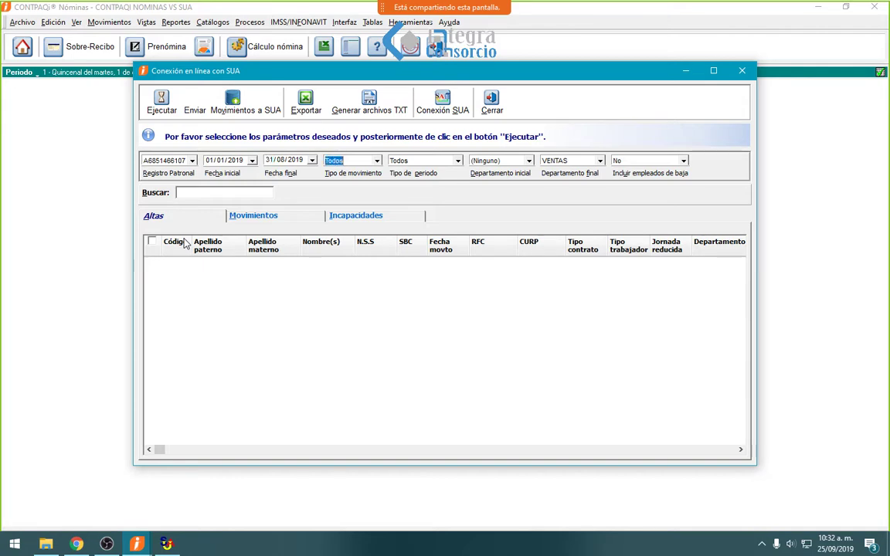
key(Tab)
key(Tab)
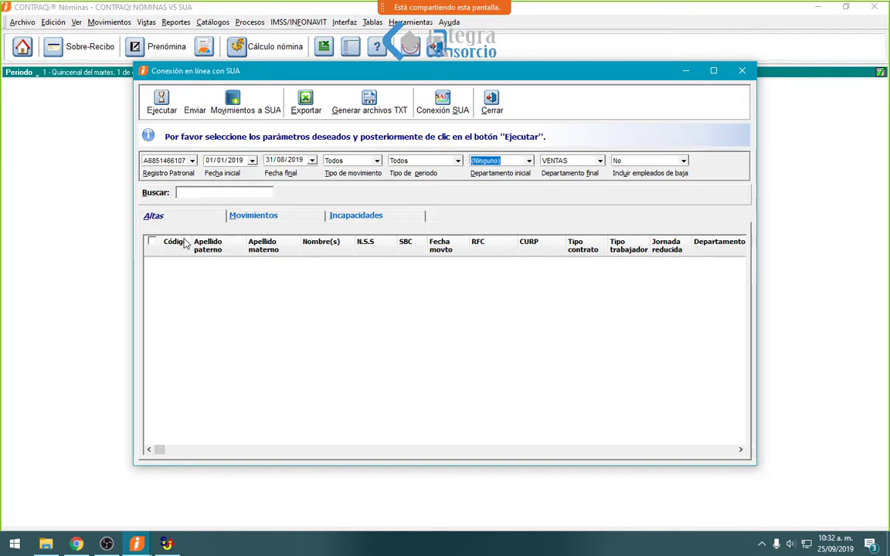
key(Tab)
key(Tab)
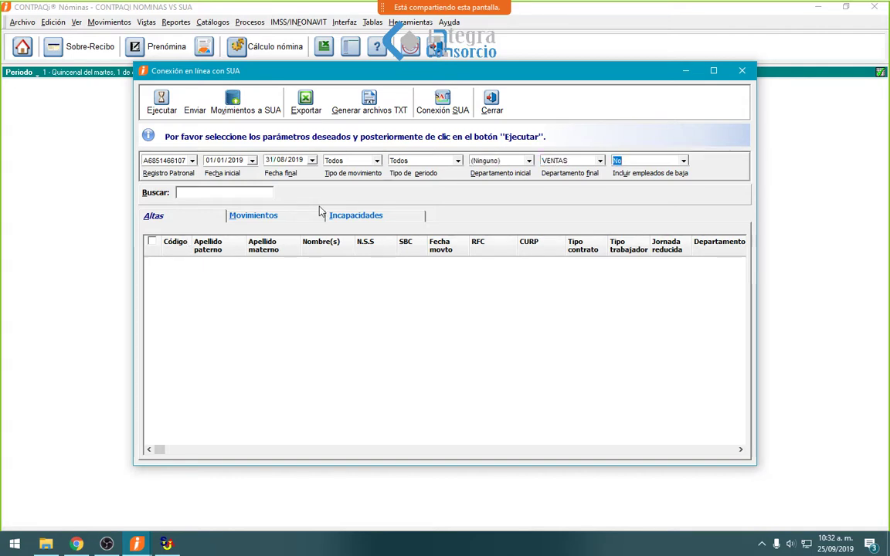
- Include terminated employees, keep period type Todos, and load the matching hires and movements
click(684, 161)
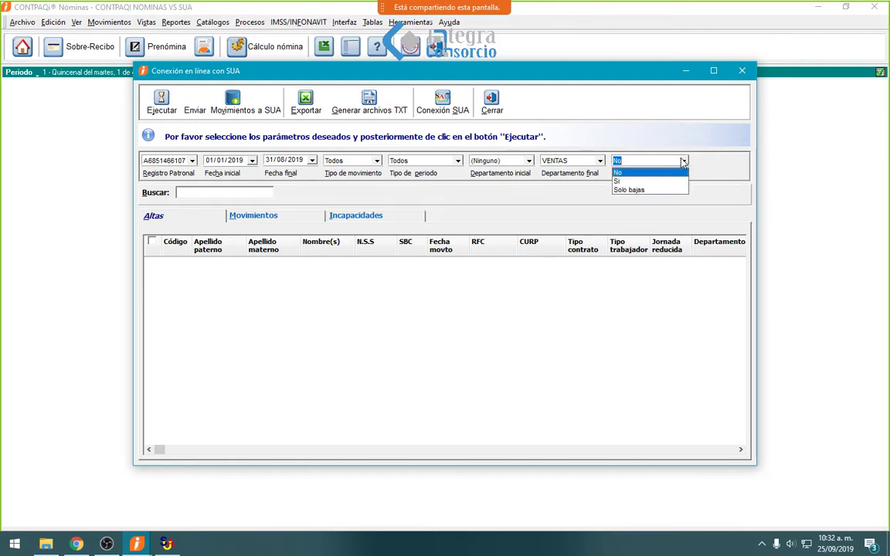
click(622, 181)
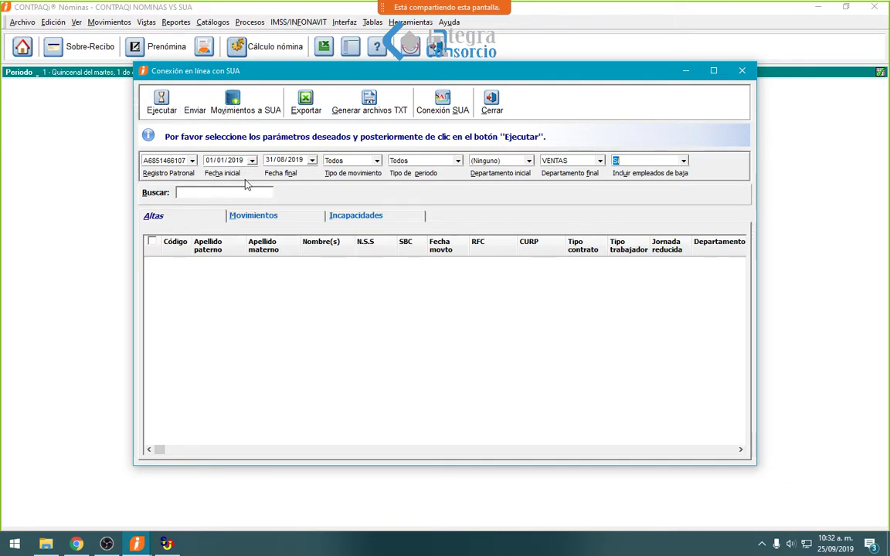
click(376, 161)
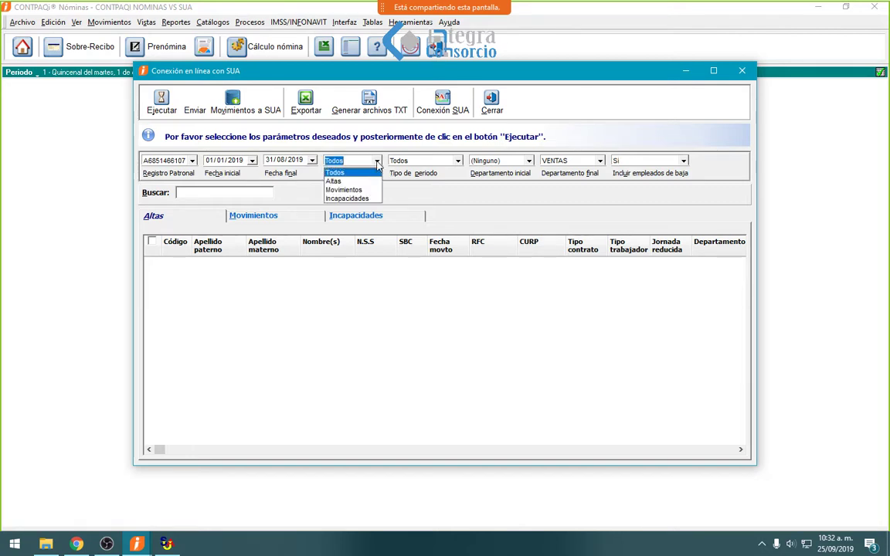
click(457, 161)
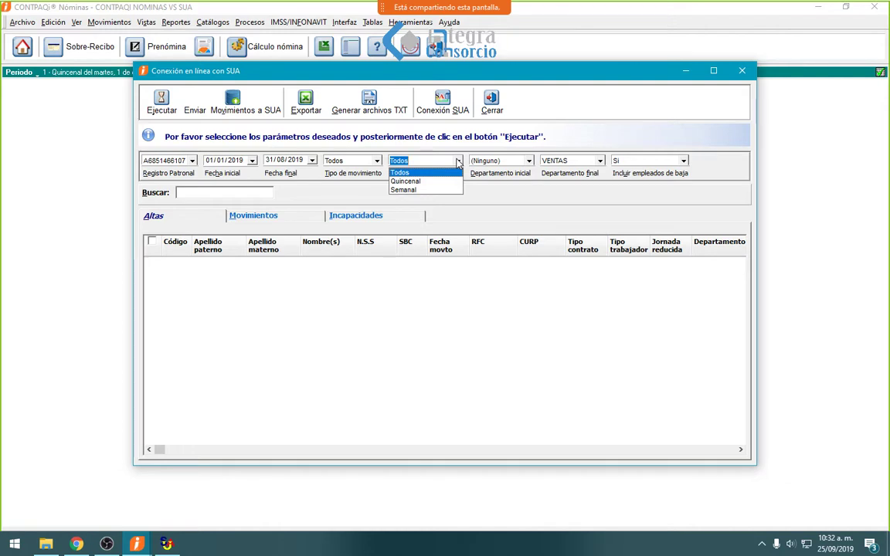
click(420, 182)
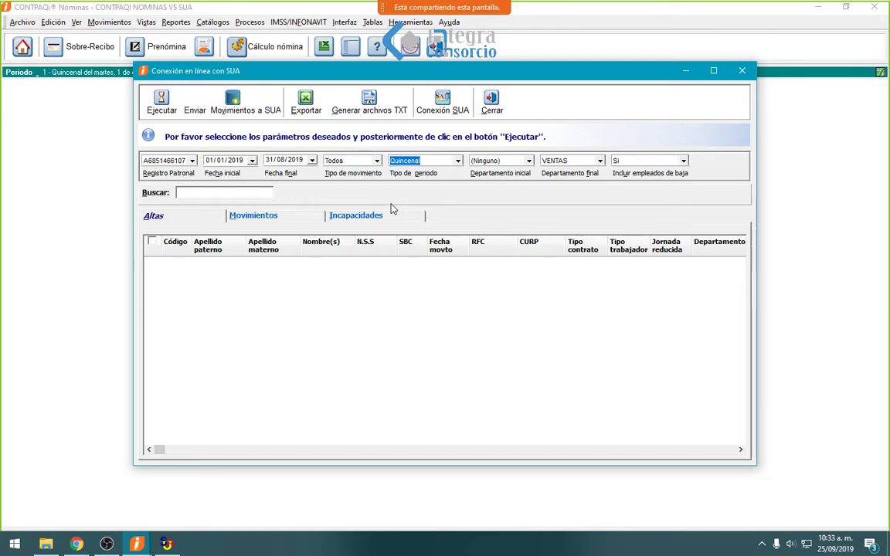
click(455, 160)
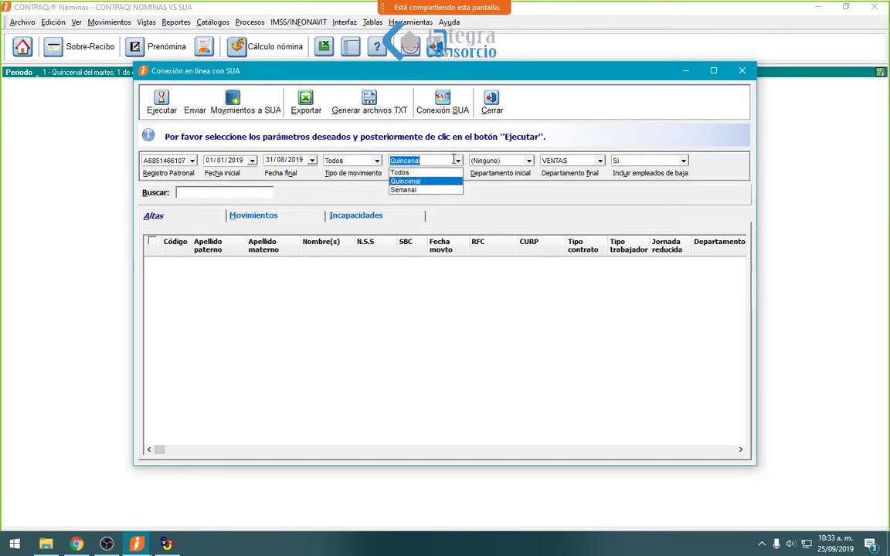
click(402, 172)
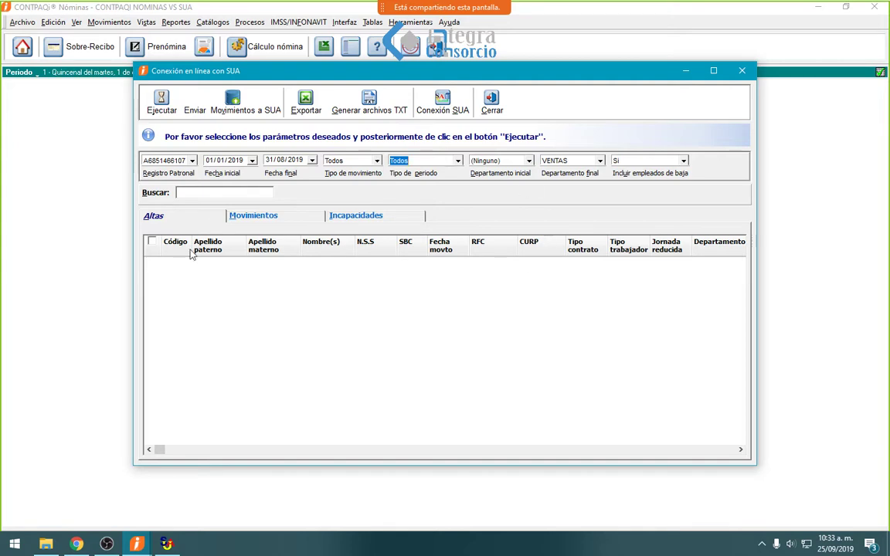
click(163, 98)
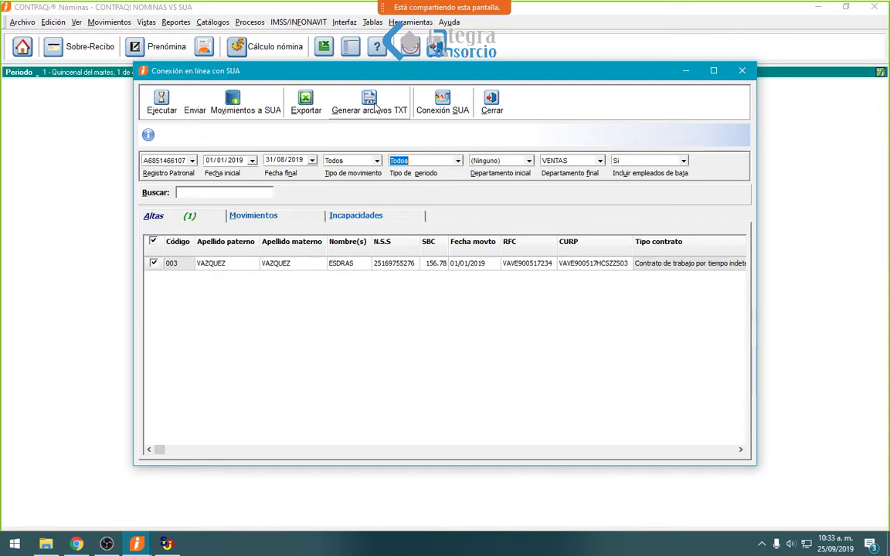
- Generate the Altas, Movimientos and Incapacidades TXT files into Escritorio\MOV - SUA\NOM
click(370, 105)
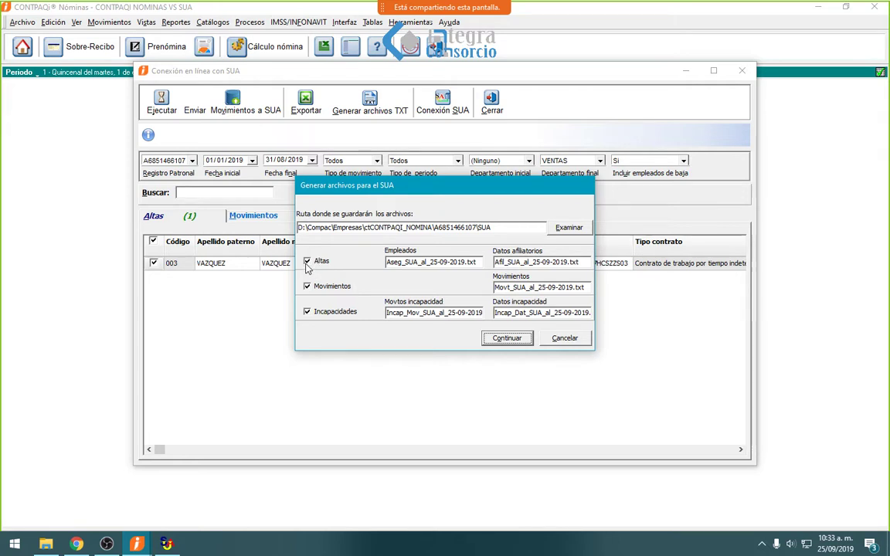
click(565, 339)
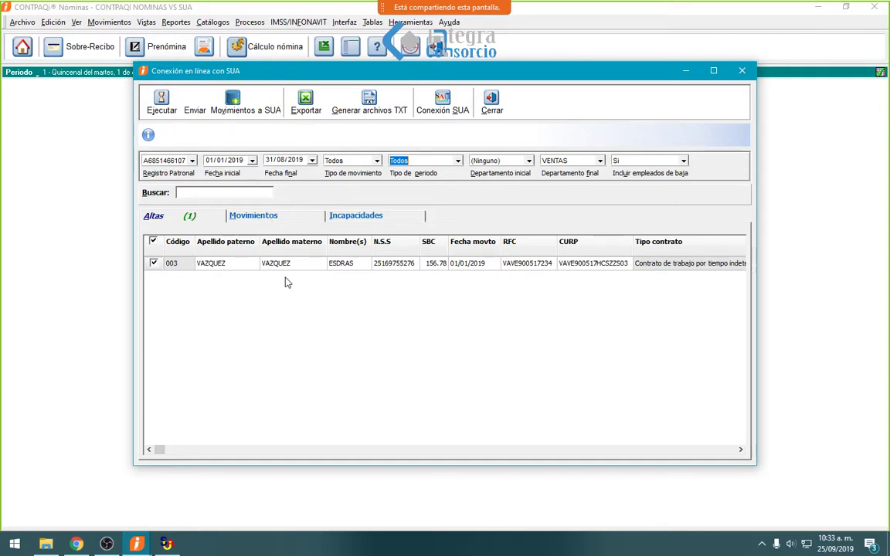
click(370, 102)
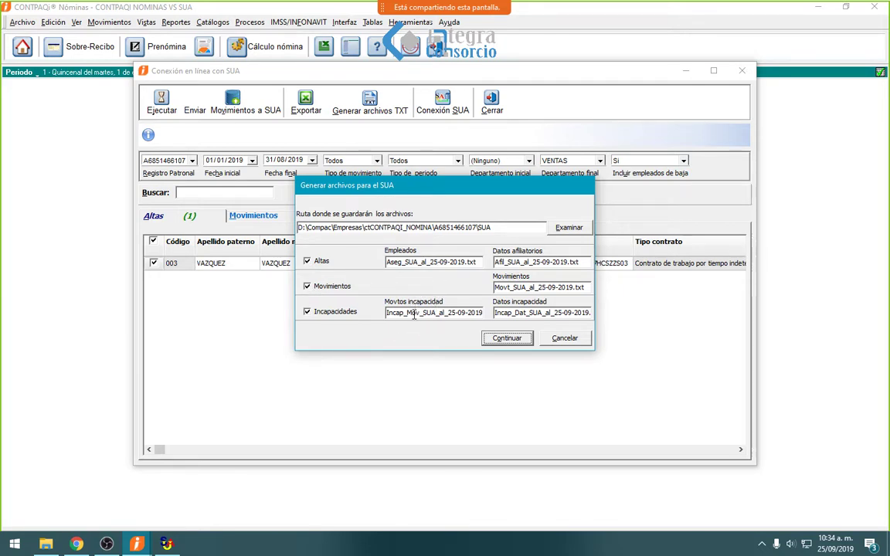
click(562, 230)
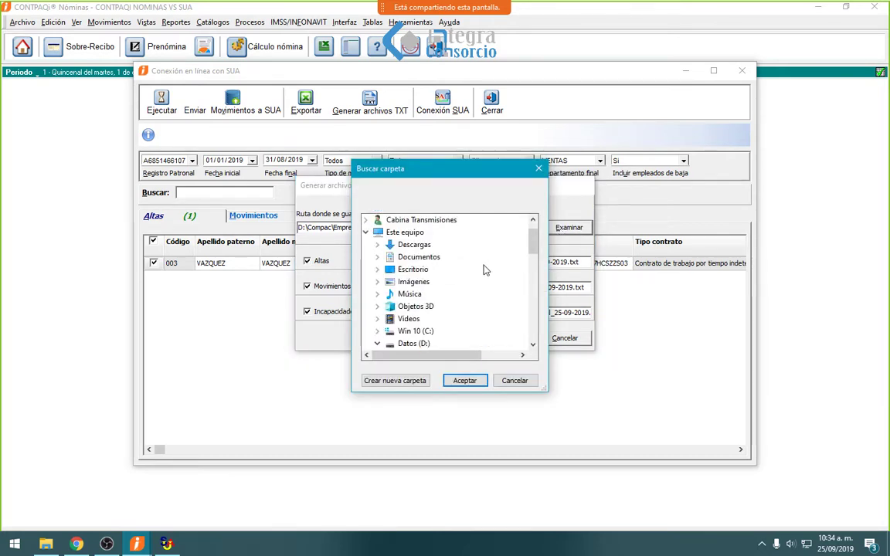
click(539, 168)
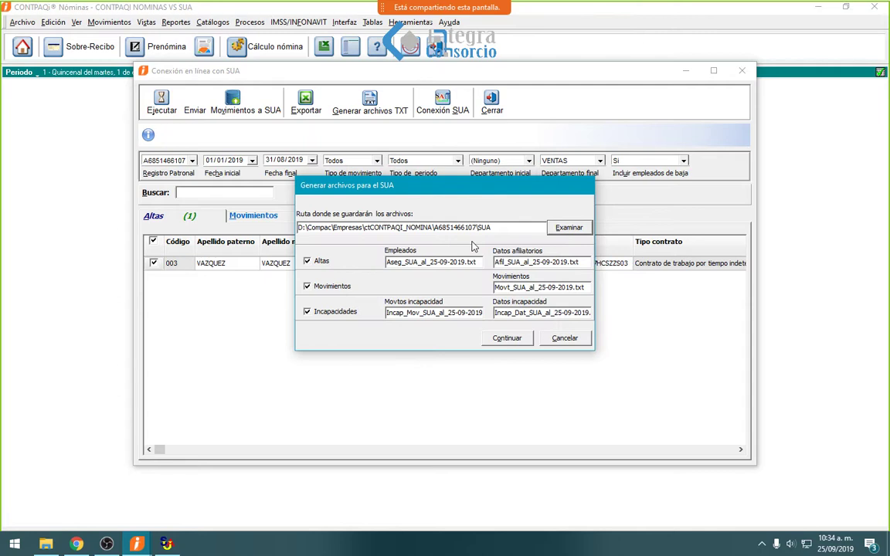
click(568, 229)
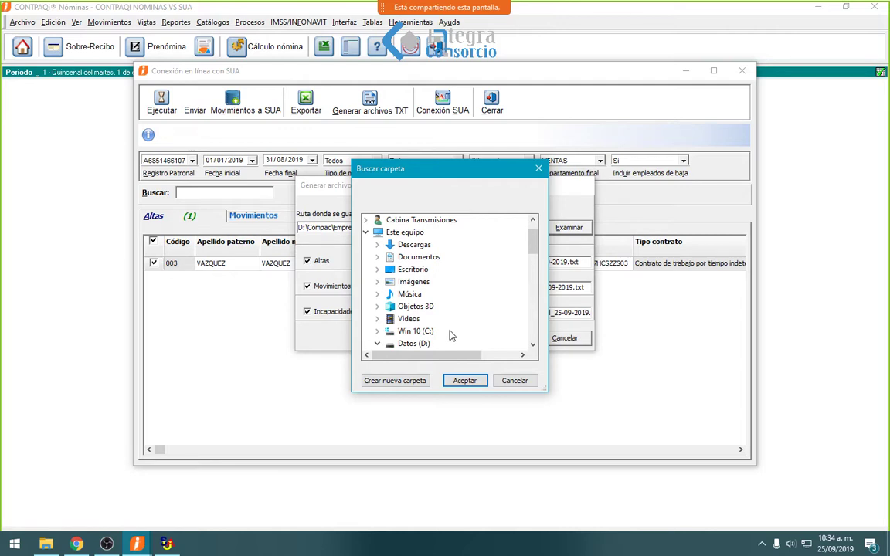
double_click(413, 270)
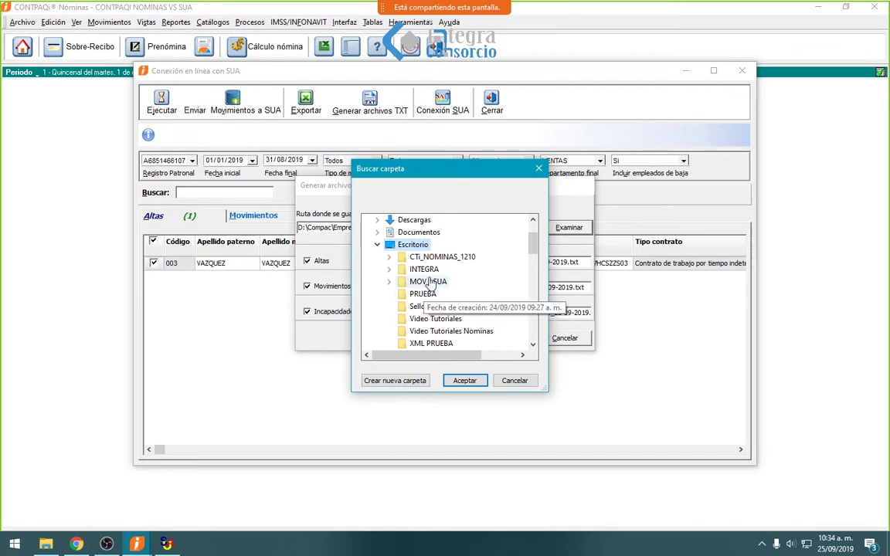
double_click(444, 282)
scroll(441, 313, down, 2)
click(434, 270)
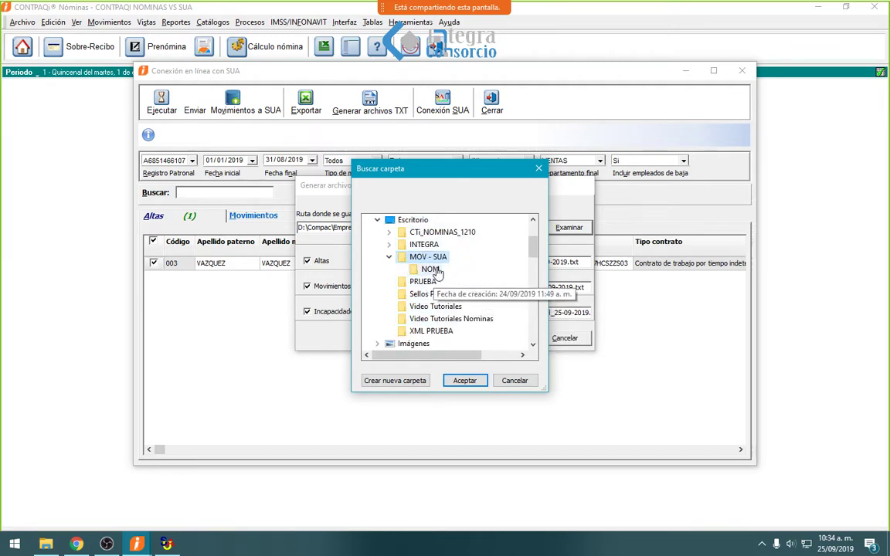
click(465, 380)
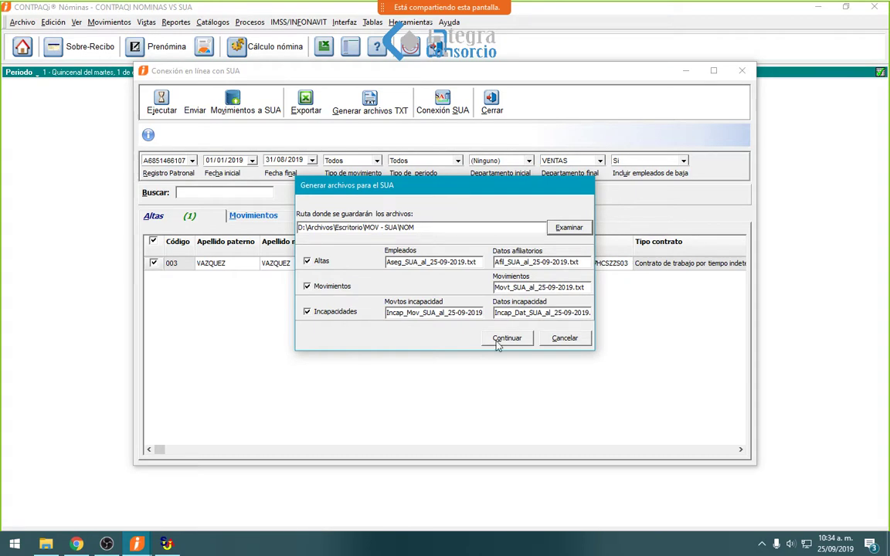
click(498, 340)
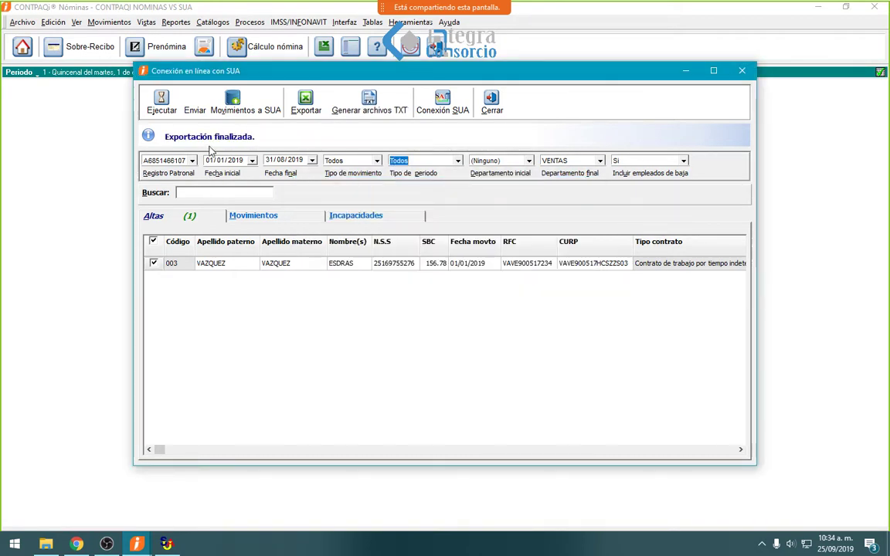
- Verify the NOM folder holds five SUA files dated 25-09-2019, then return to SUA
click(45, 545)
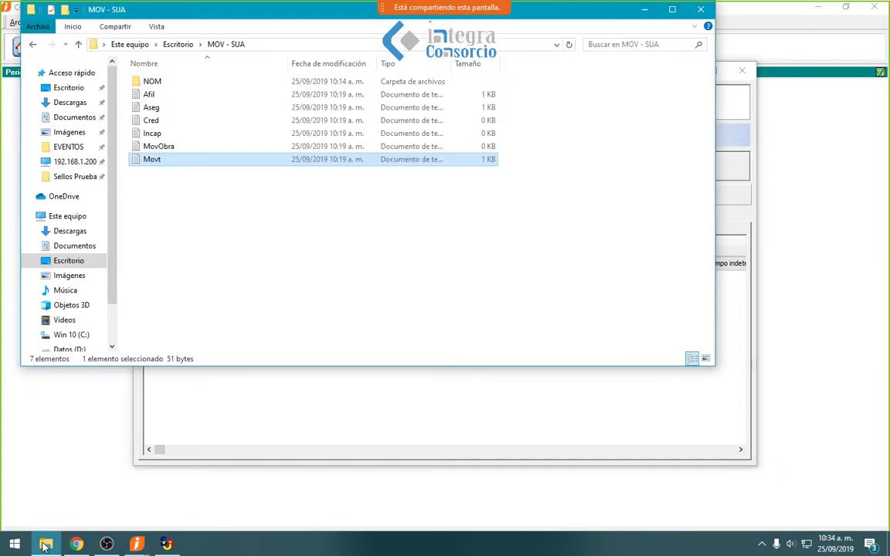
double_click(175, 87)
drag(153, 161, 165, 77)
click(182, 213)
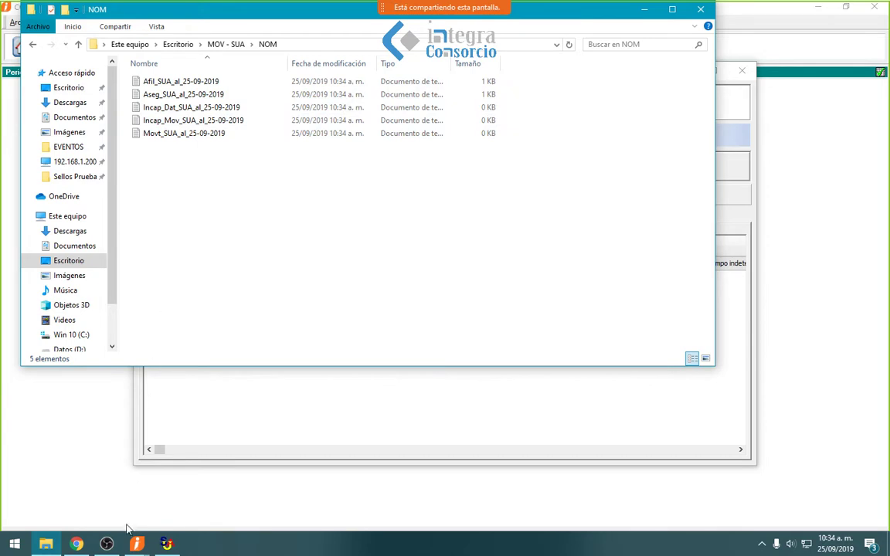
click(166, 545)
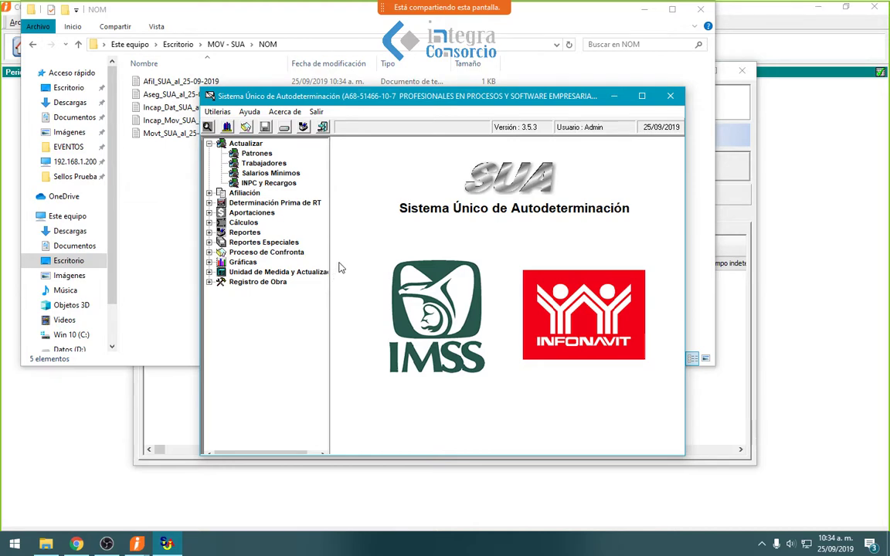
- Send employee 003's hire to SUA and review the log showing 1 alta, no errors
click(616, 96)
click(645, 9)
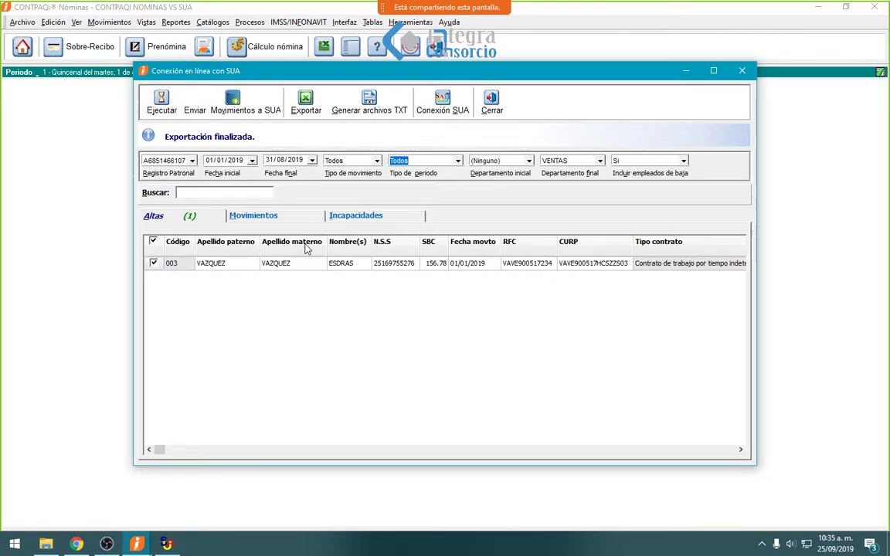
click(236, 103)
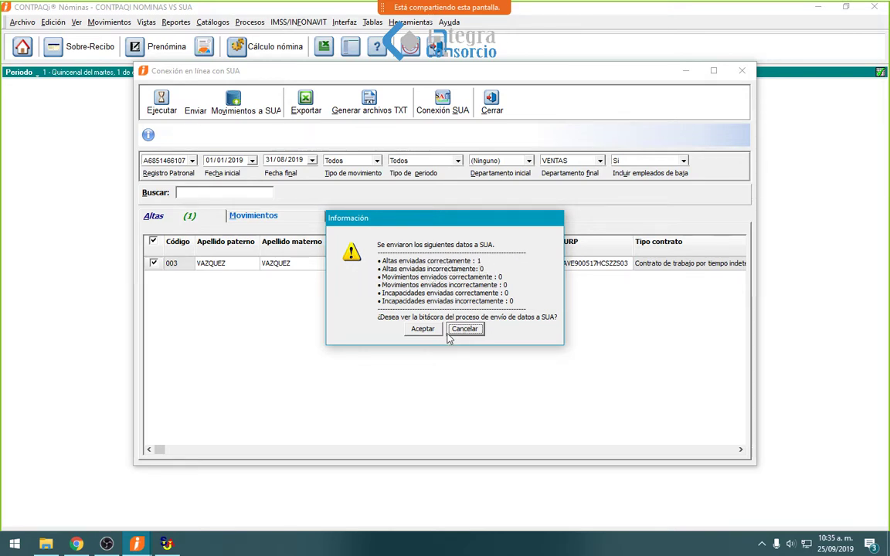
click(425, 329)
scroll(435, 331, down, 9)
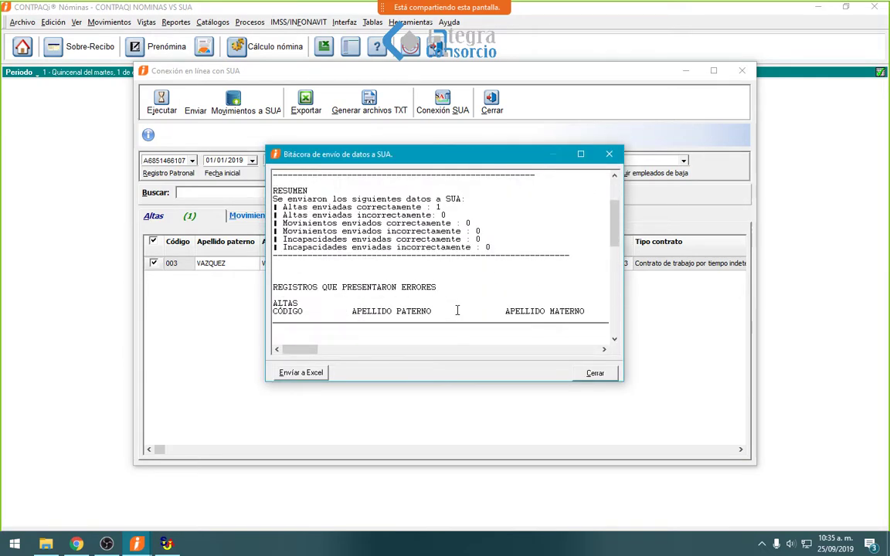
scroll(505, 302, up, 2)
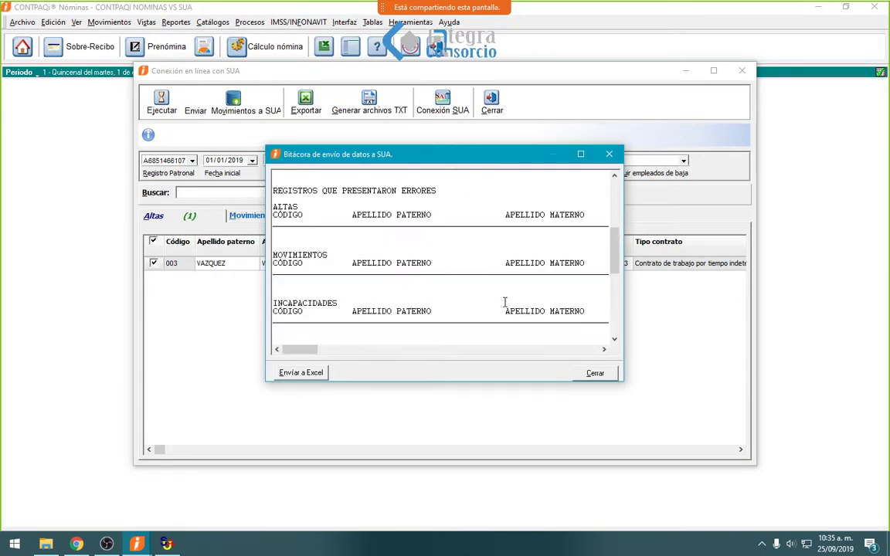
click(611, 375)
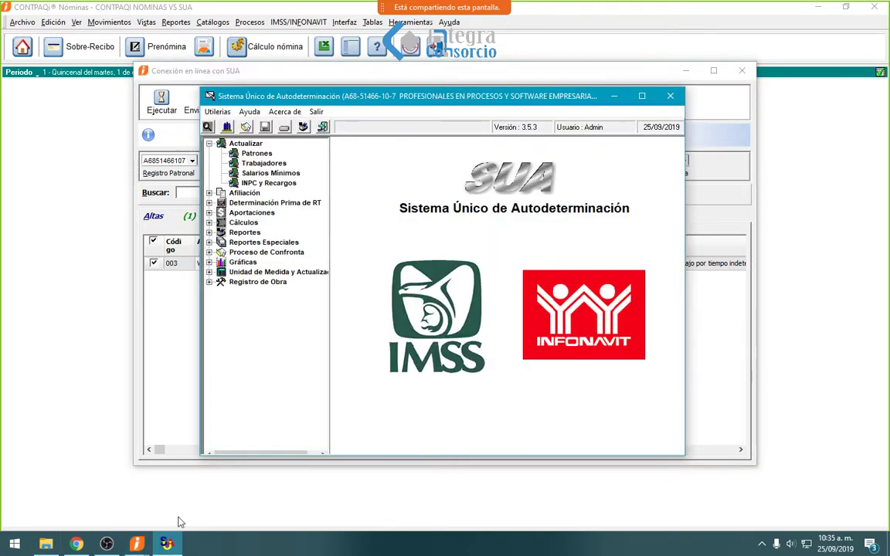
- Load the VENTAS worker's record from SUA's Trabajadores catalog
click(258, 164)
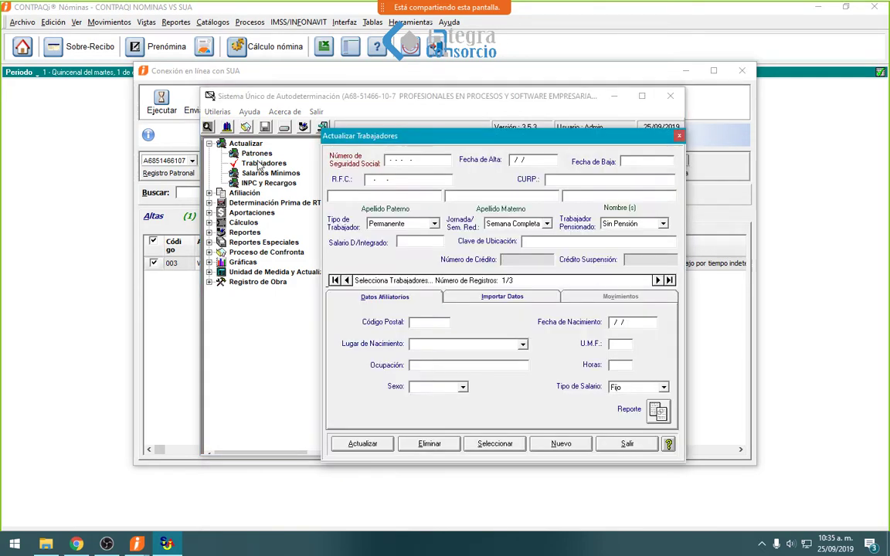
click(486, 446)
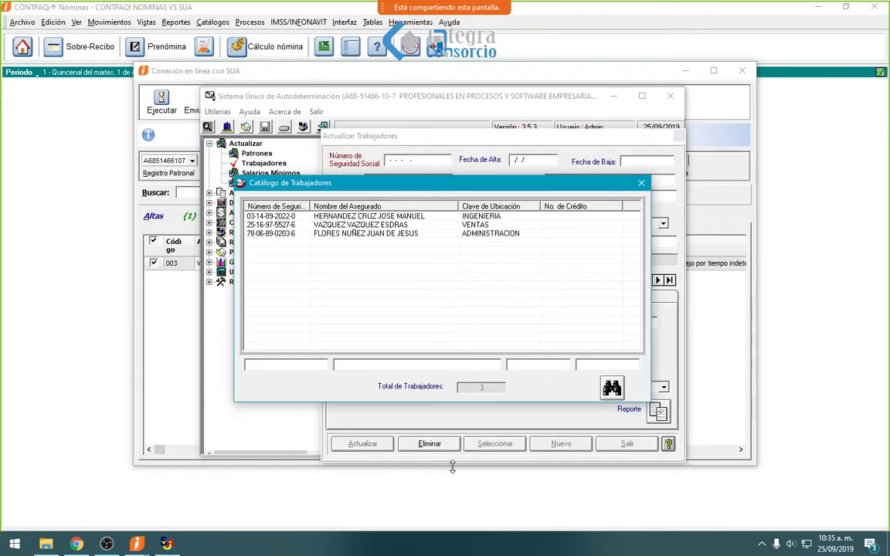
click(428, 234)
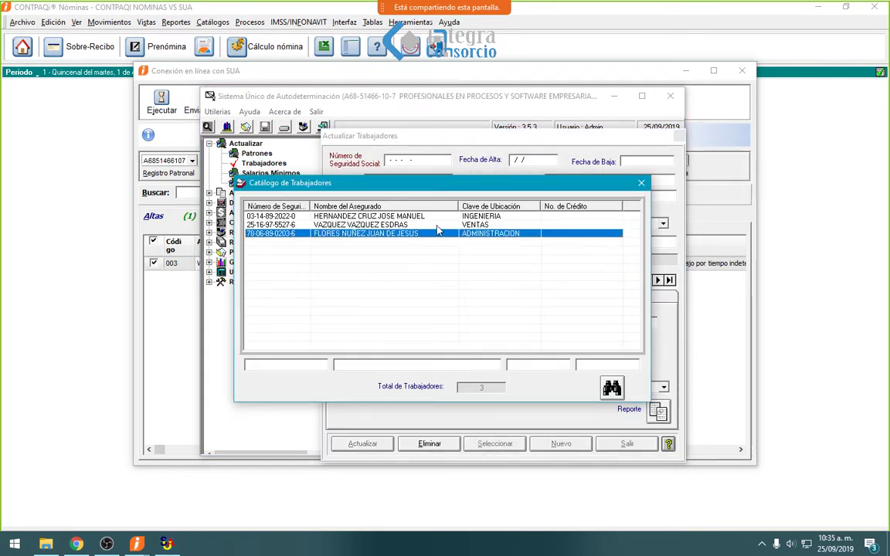
double_click(437, 225)
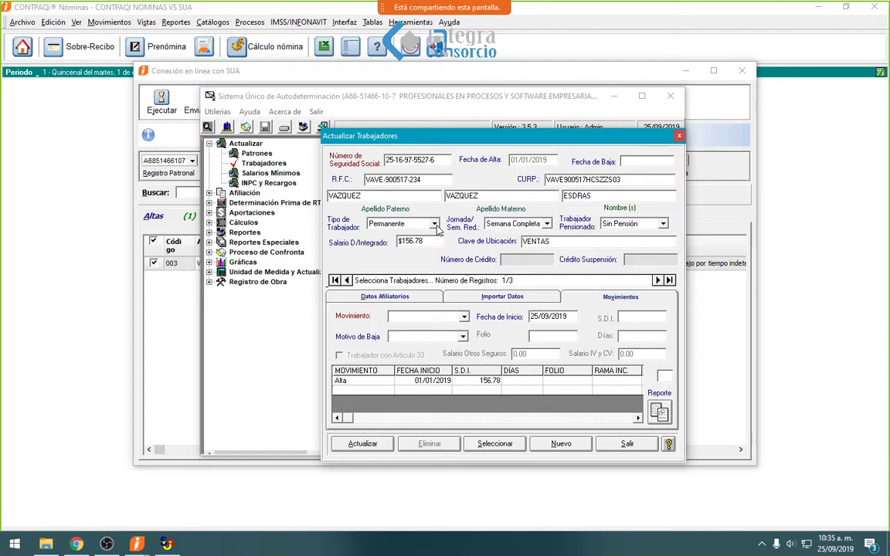
- Delete the VENTAS worker with all his movements, close SUA, and open the NOM folder
click(378, 297)
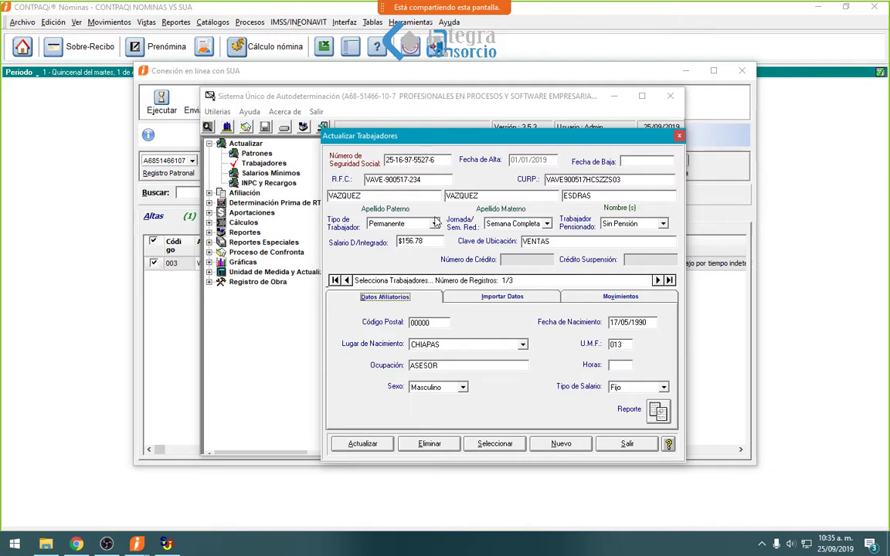
click(430, 443)
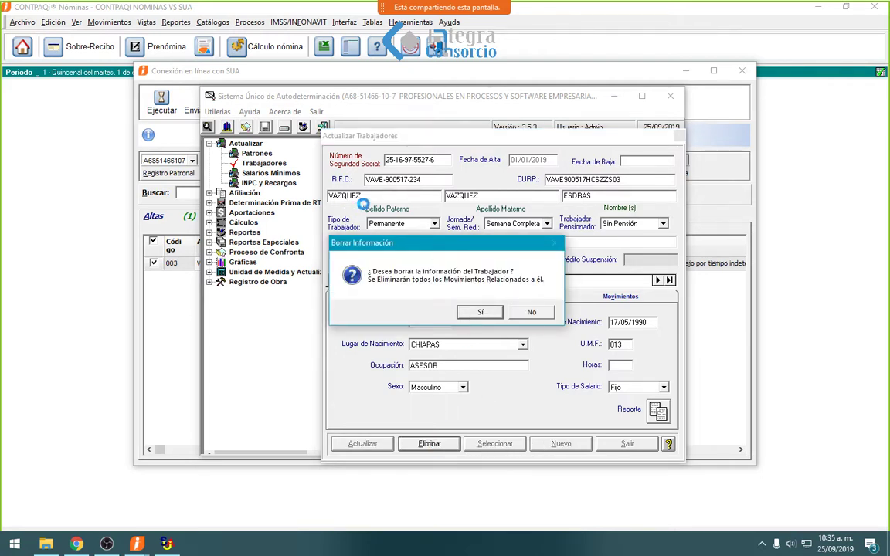
click(480, 312)
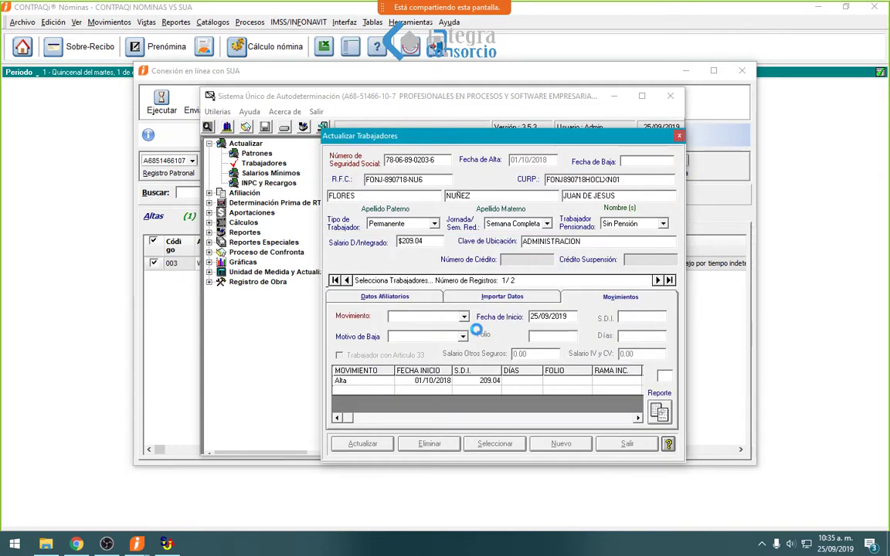
click(626, 447)
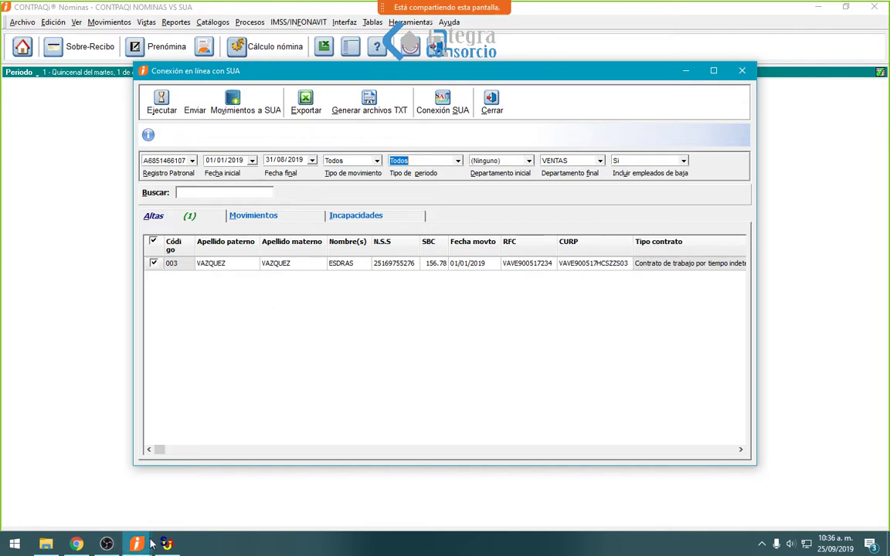
click(45, 543)
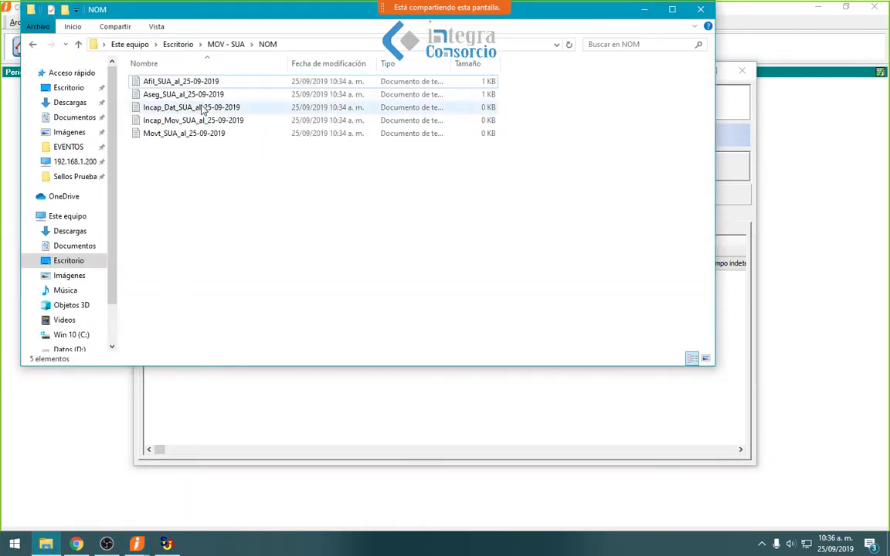
- In SUA's worker import section, set the import type to Trabajadores (aseg.txt)
click(166, 544)
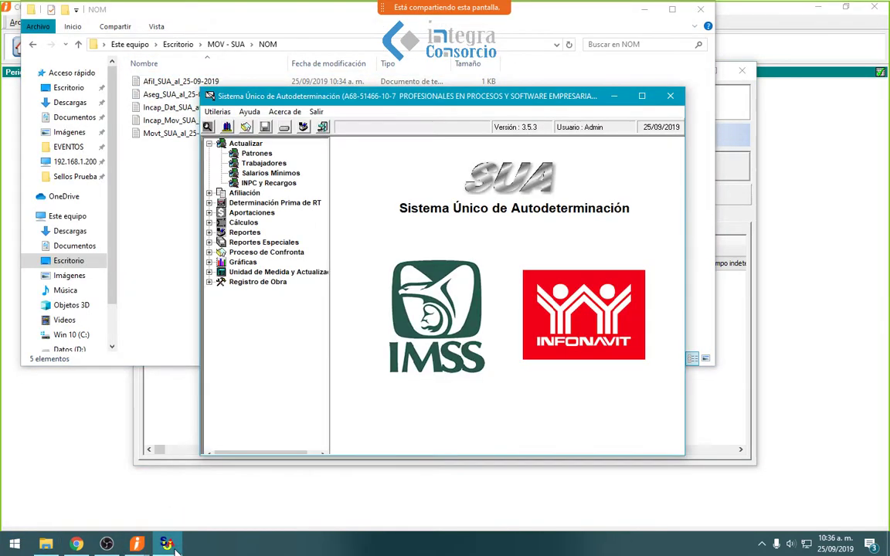
click(262, 163)
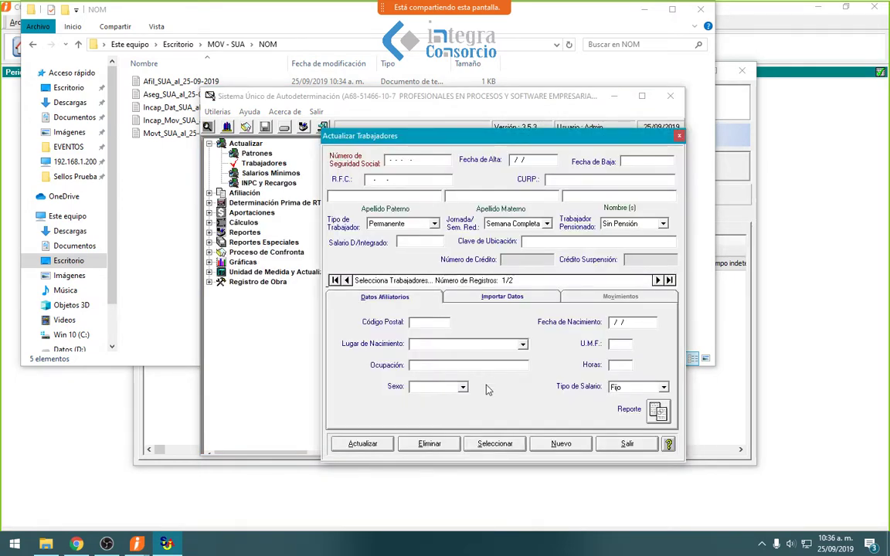
click(492, 298)
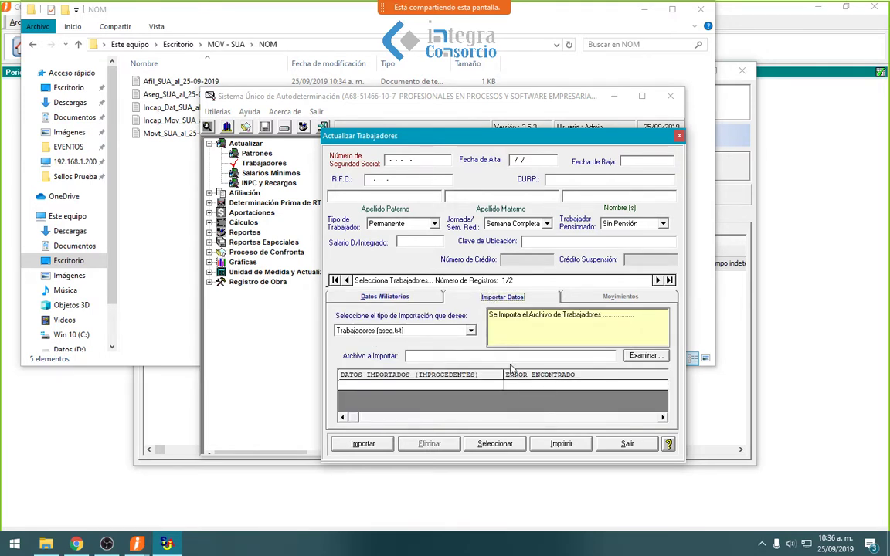
click(644, 356)
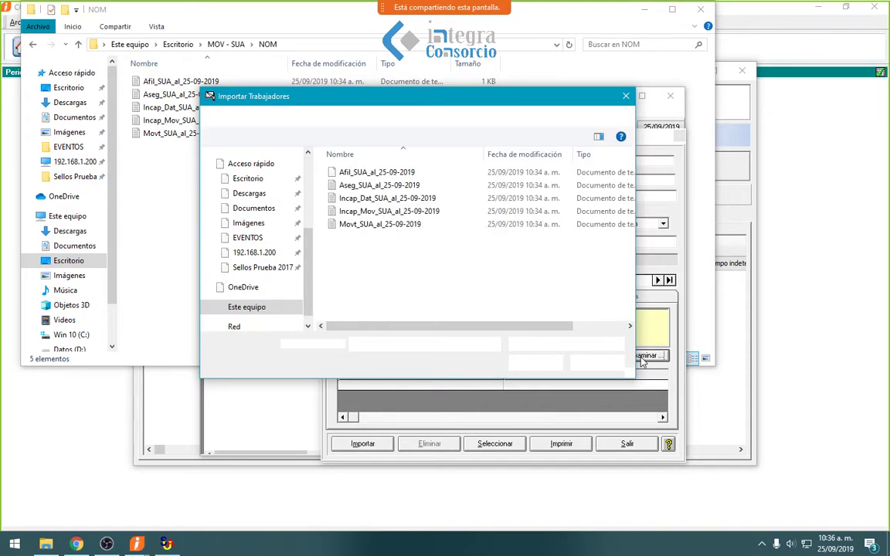
click(596, 363)
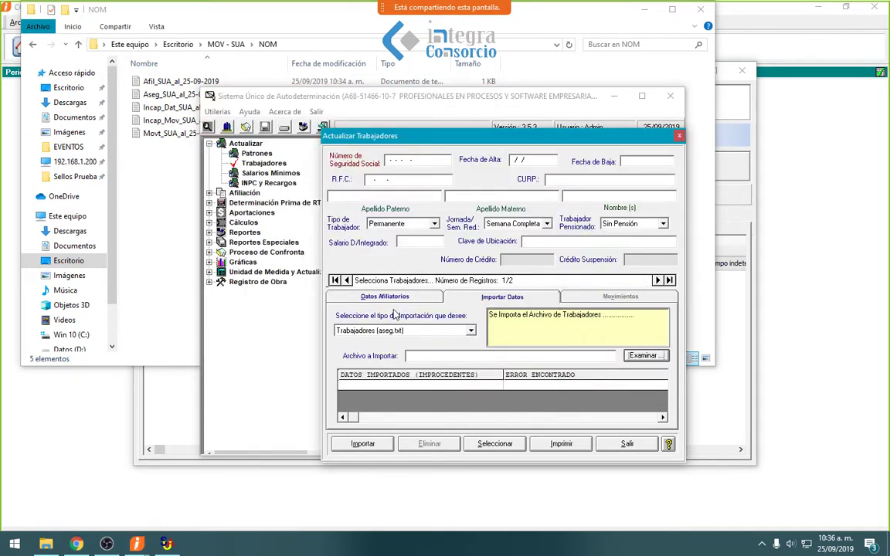
click(469, 331)
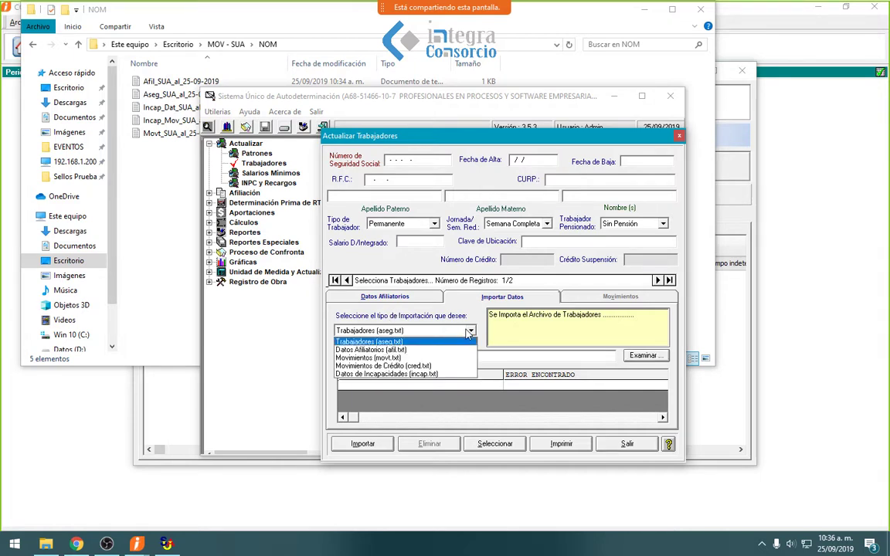
click(411, 350)
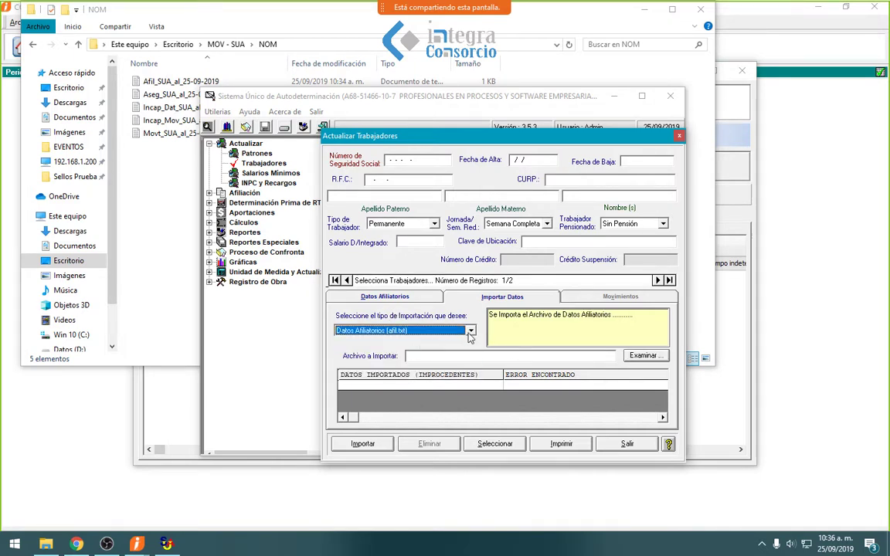
click(403, 331)
click(396, 342)
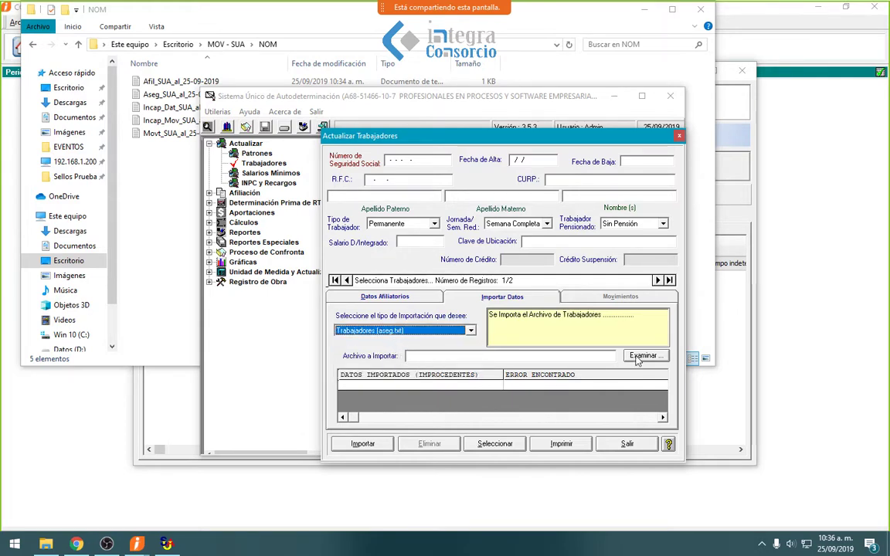
- Import Aseg_SUA_al_25-09-2019.txt, bringing the registered worker count back to 3
click(644, 355)
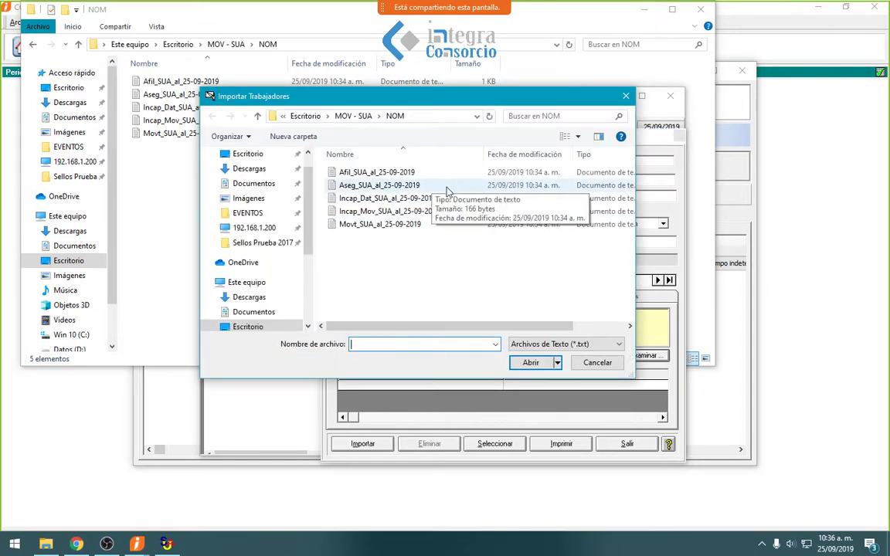
click(400, 188)
double_click(401, 188)
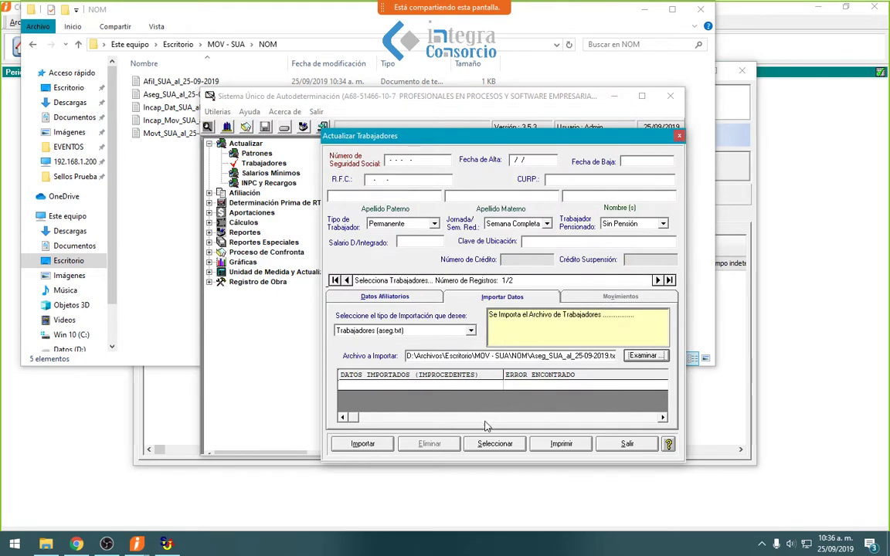
click(384, 445)
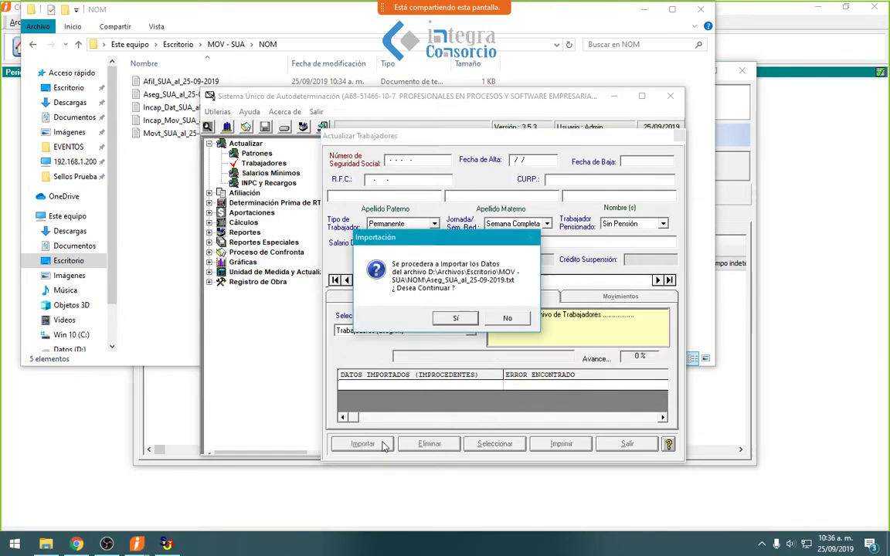
click(456, 320)
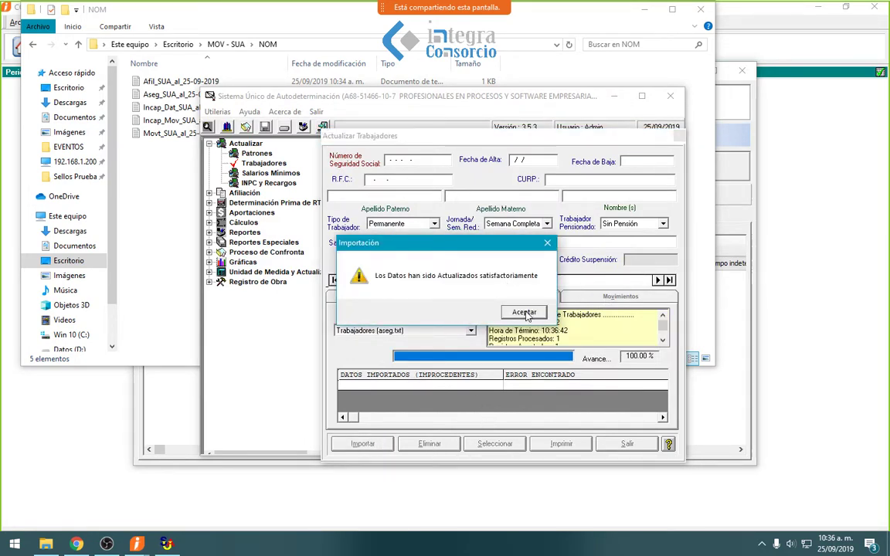
click(524, 311)
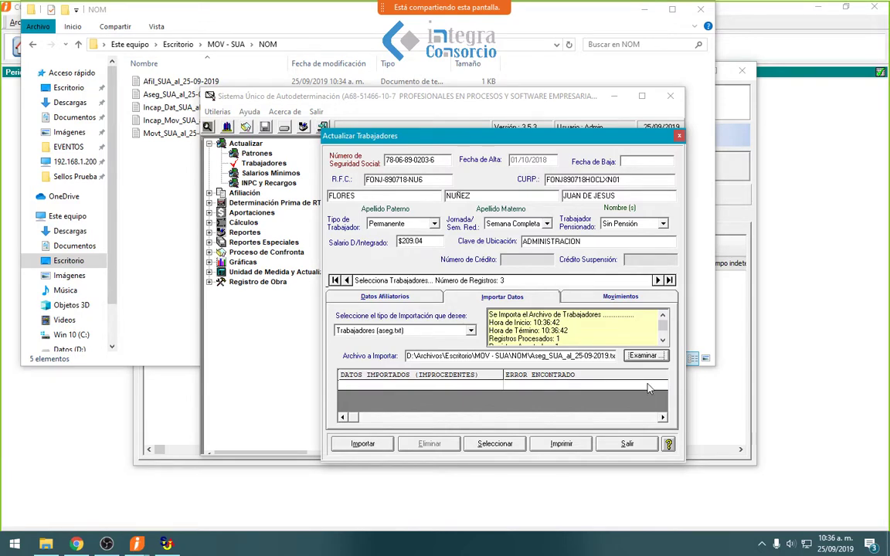
click(645, 356)
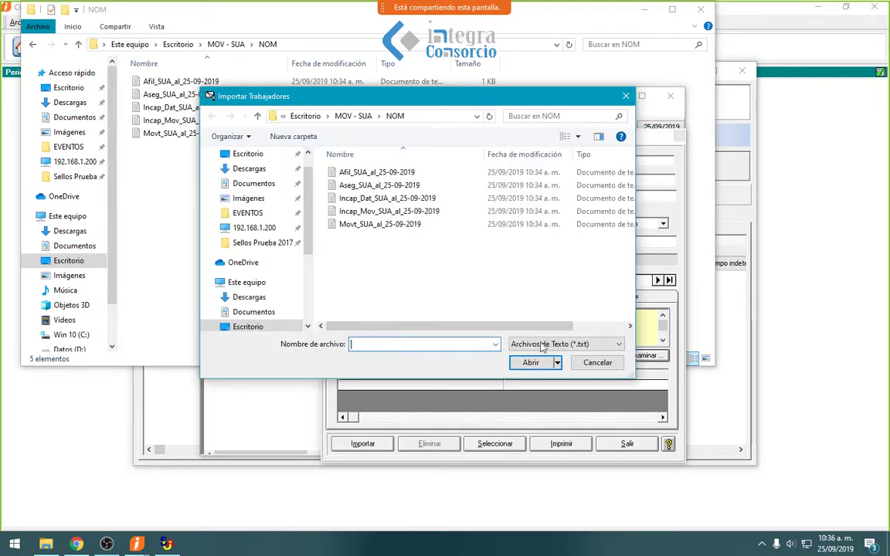
- Switch the import type to Datos Afiliatorios (afil.txt)
click(376, 172)
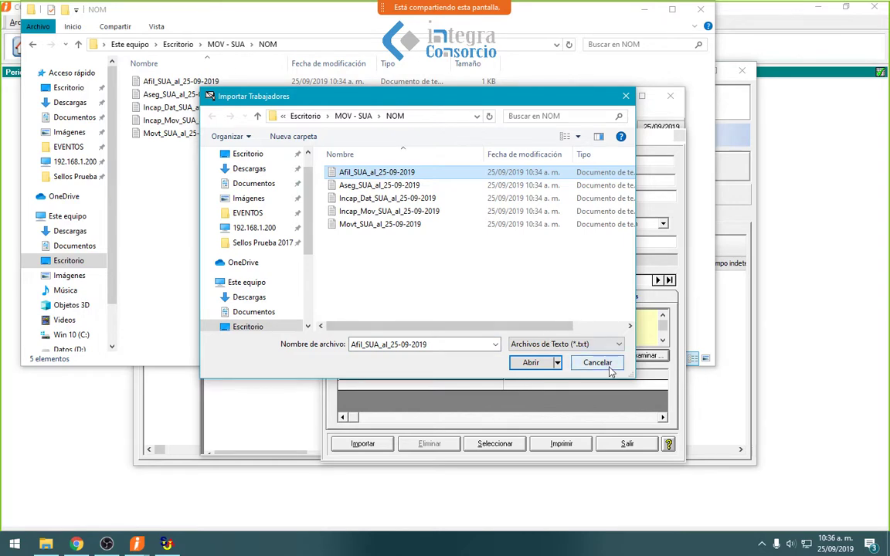
click(606, 363)
click(470, 331)
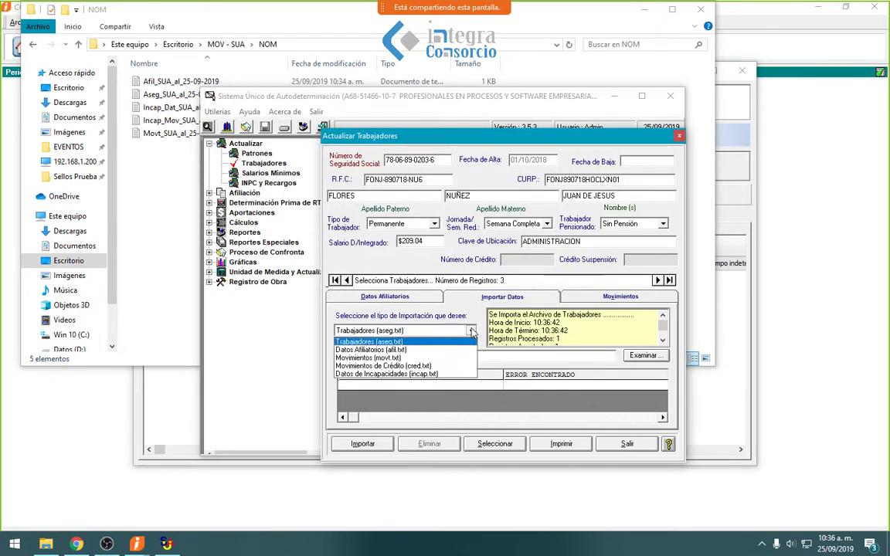
click(394, 350)
- Import Afil_SUA_al_25-09-2019.txt, with 1 record processed successfully
click(646, 356)
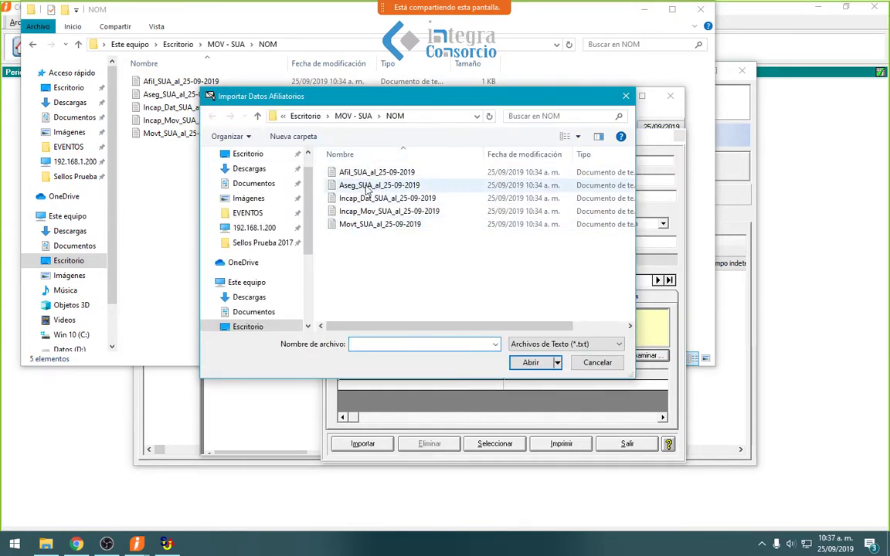
click(378, 174)
double_click(378, 175)
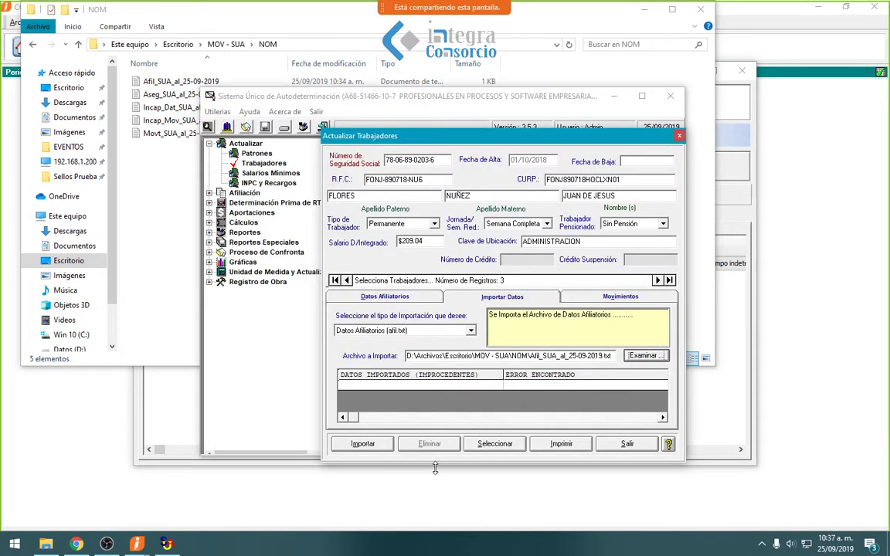
click(377, 442)
click(458, 319)
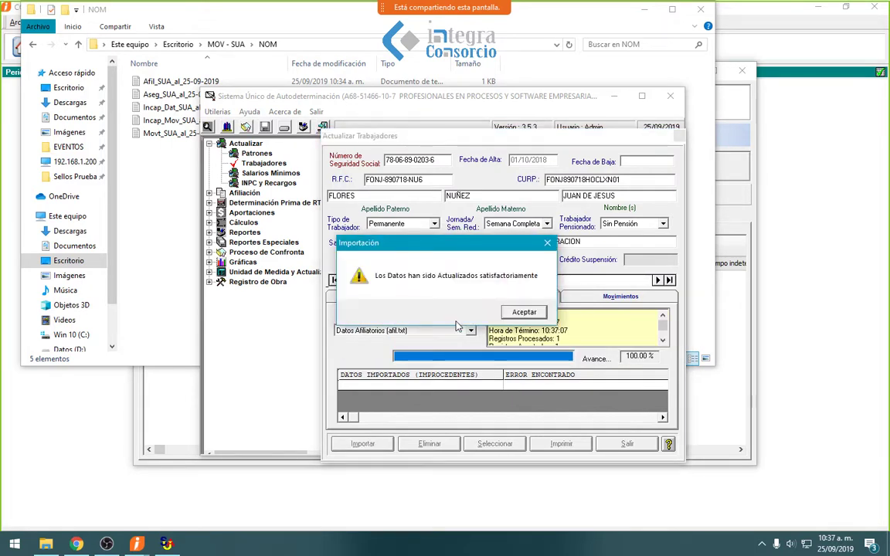
click(522, 312)
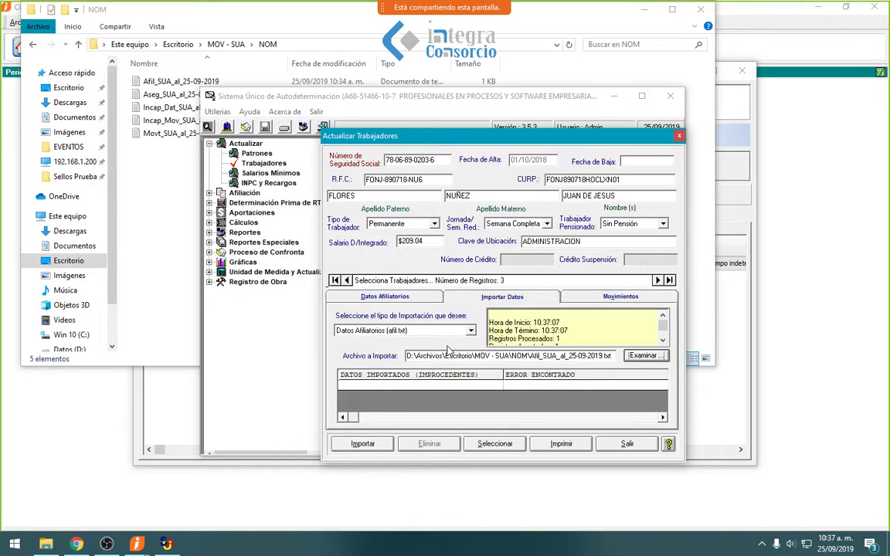
click(648, 357)
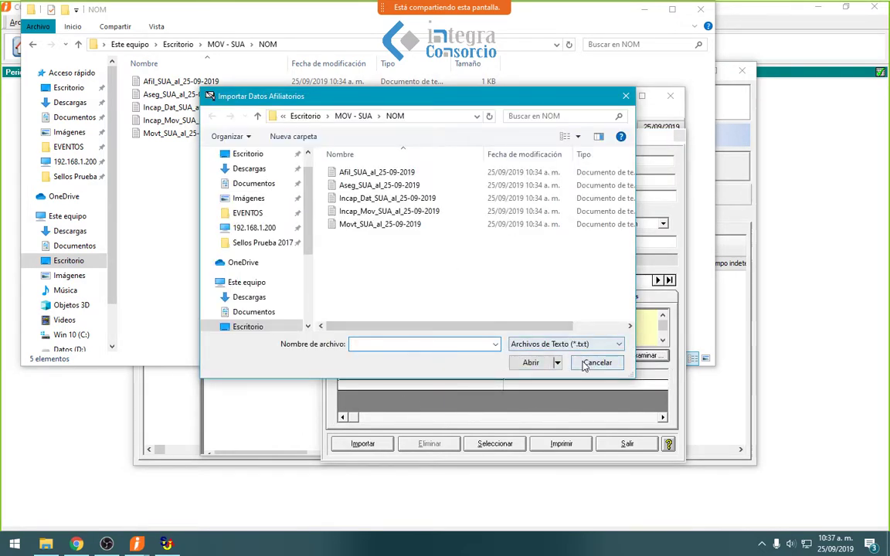
- Import Movt_SUA_al_25-09-2019.txt as Movimientos (movt.txt); SUA reports it contains no information
click(594, 363)
click(470, 329)
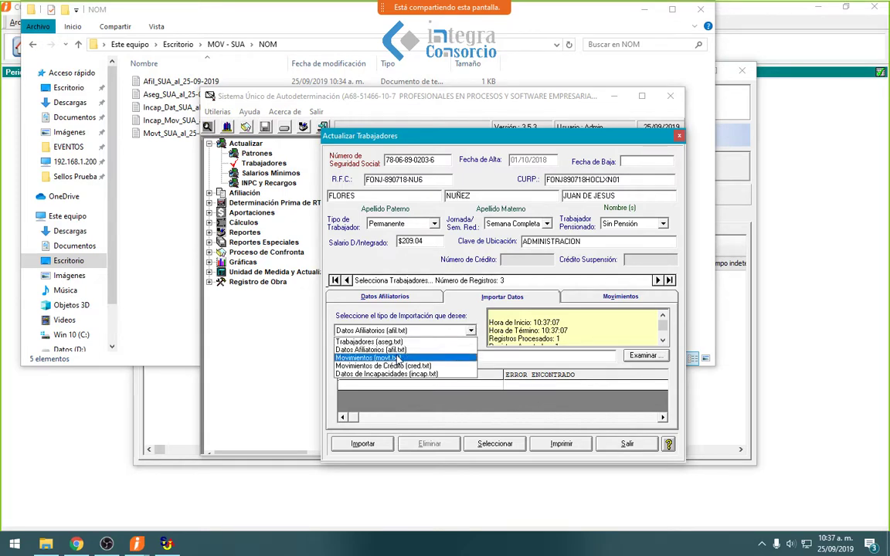
click(418, 362)
click(646, 355)
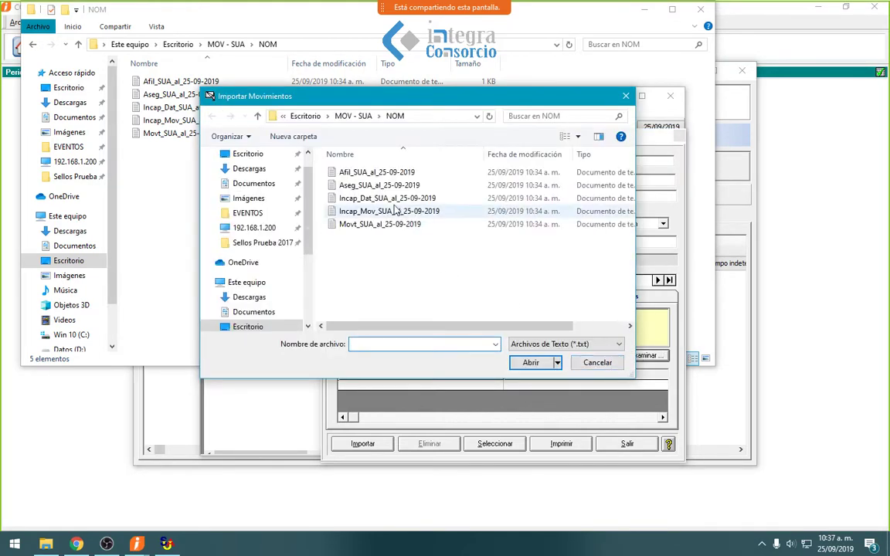
key(Down)
key(Down)
key(Down)
key(Down)
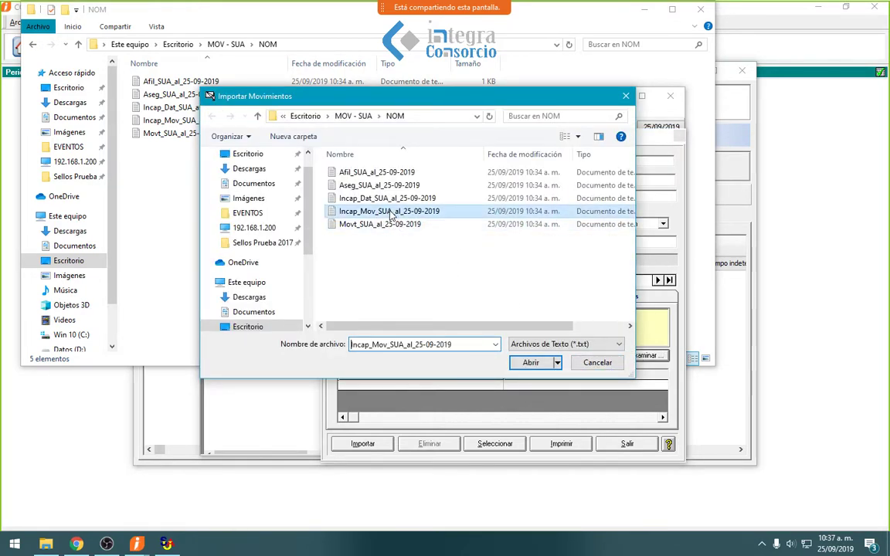
click(374, 228)
double_click(374, 225)
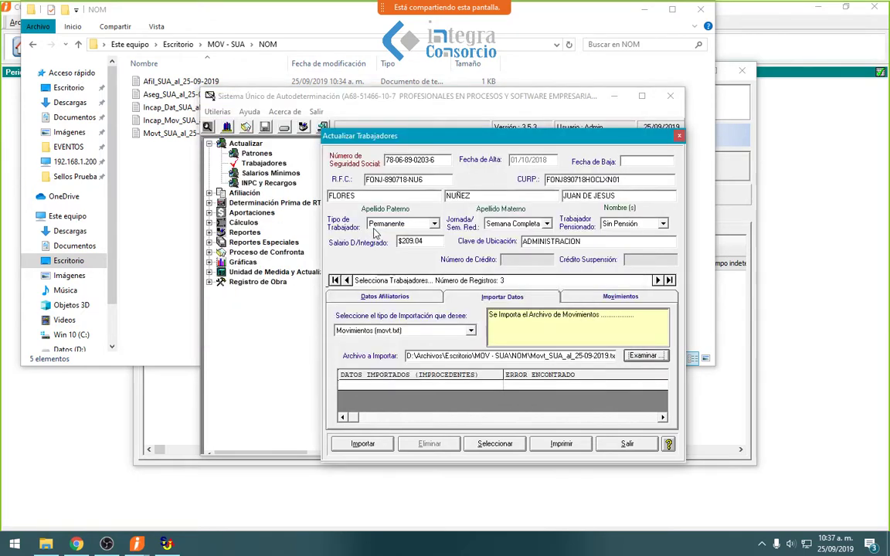
click(363, 444)
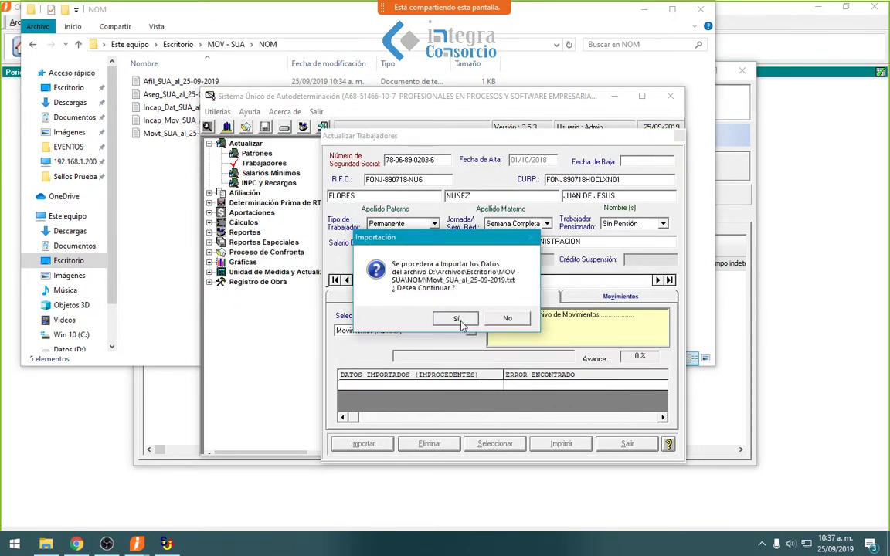
click(456, 318)
click(507, 312)
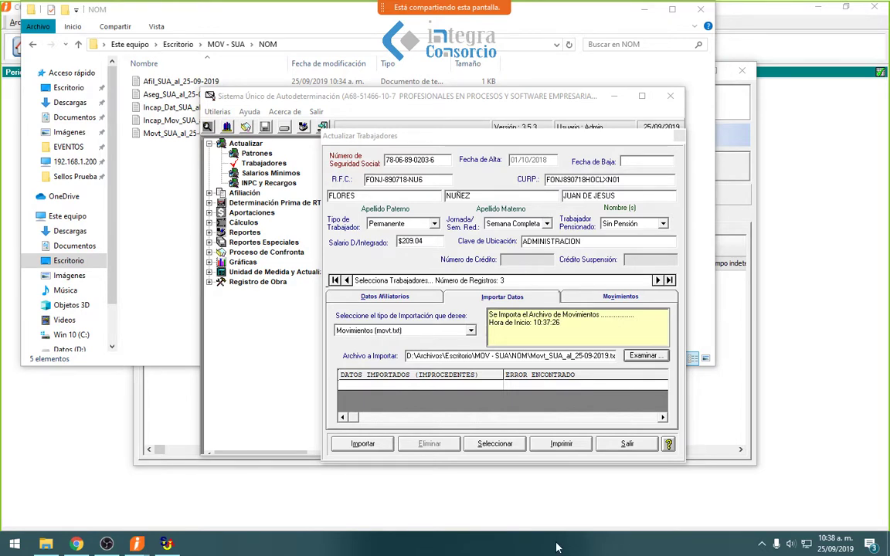
- Leave SUA's Importar Datos view with the import type left unchanged
click(471, 332)
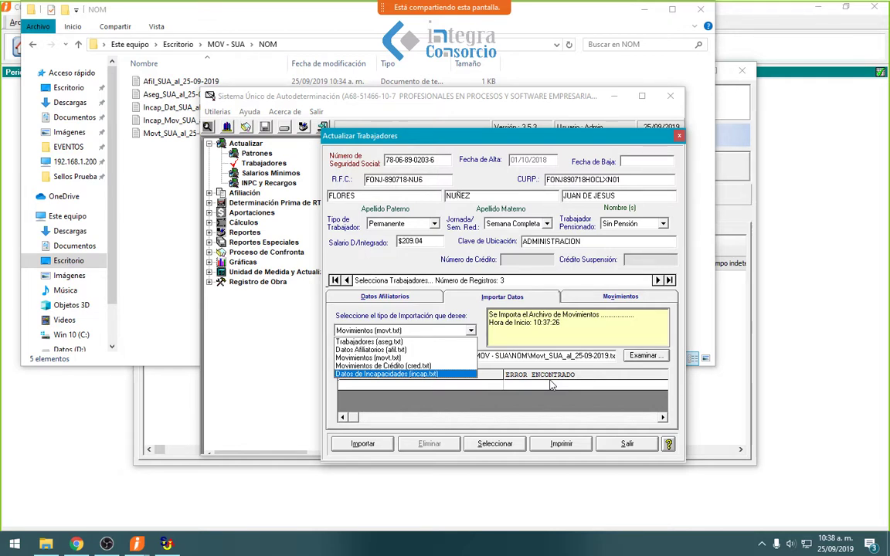
click(501, 383)
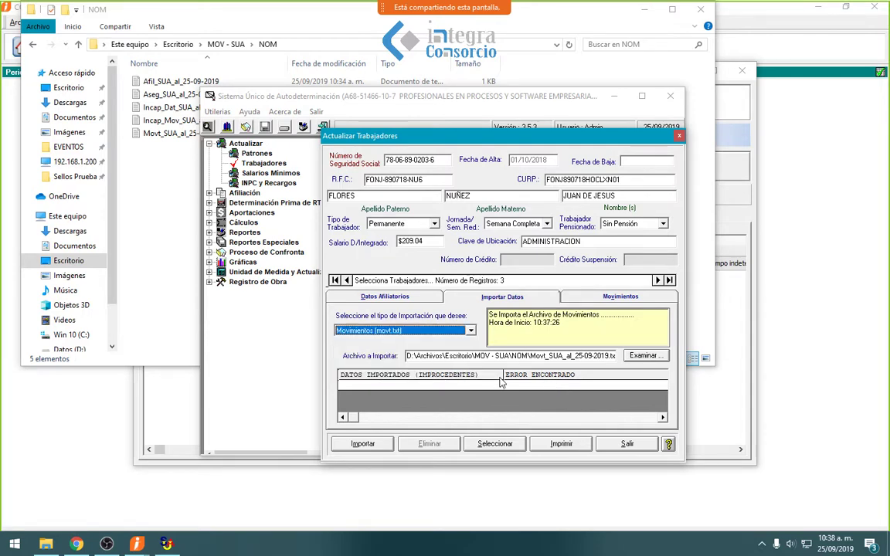
click(616, 448)
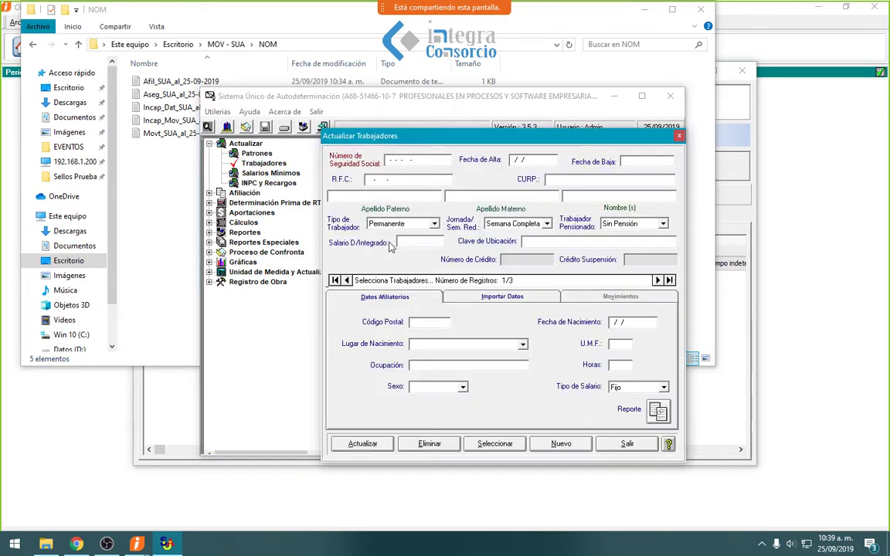
- Load the VENTAS worker's record from the SUA catalog and review its affiliation and import data
click(490, 445)
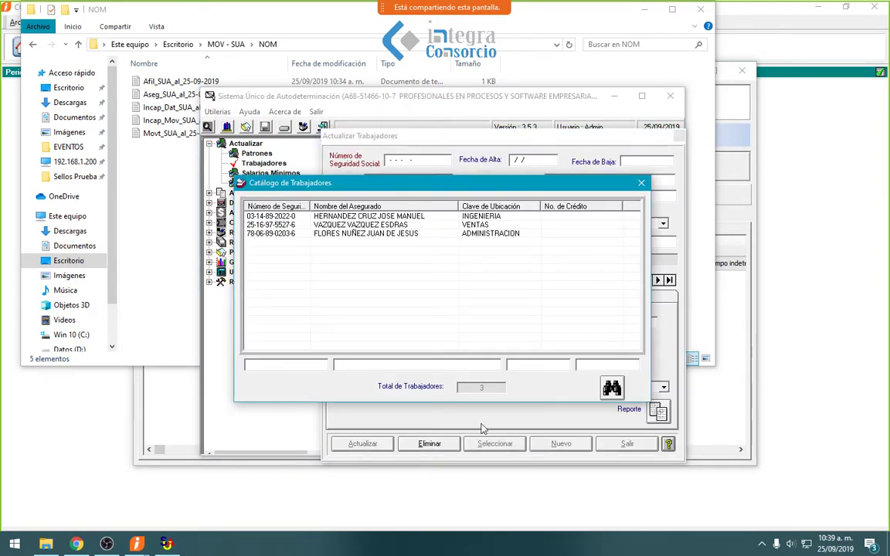
click(413, 226)
double_click(414, 226)
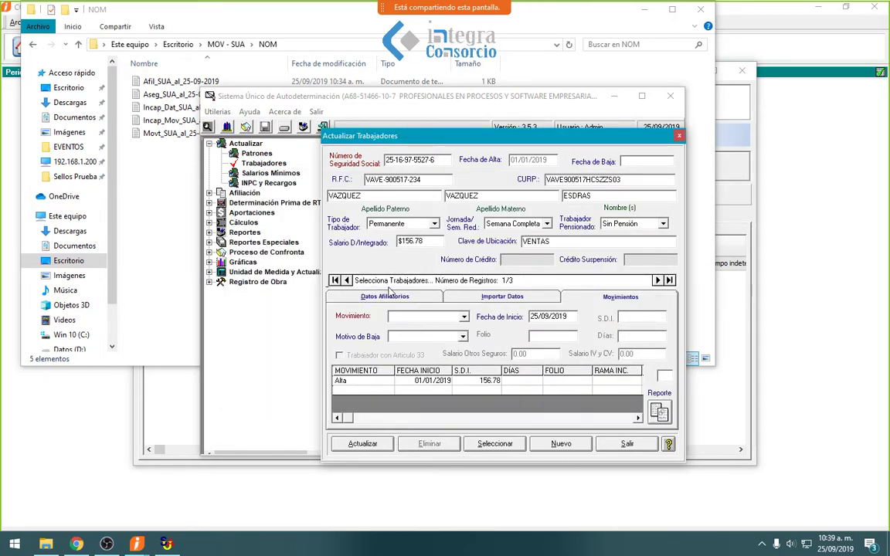
click(355, 296)
click(490, 299)
click(426, 298)
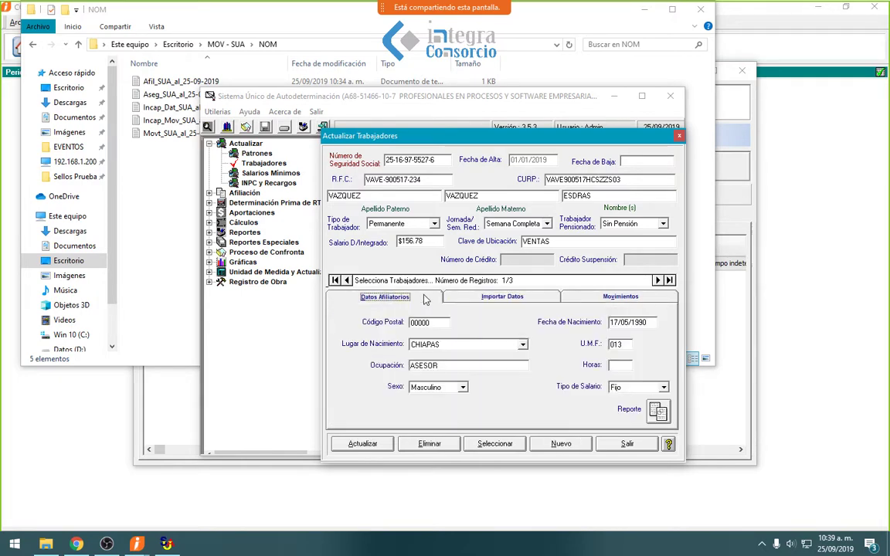
- Delete the VENTAS worker with all his movements, then close Actualizar Trabajadores and the NOM folder
click(420, 446)
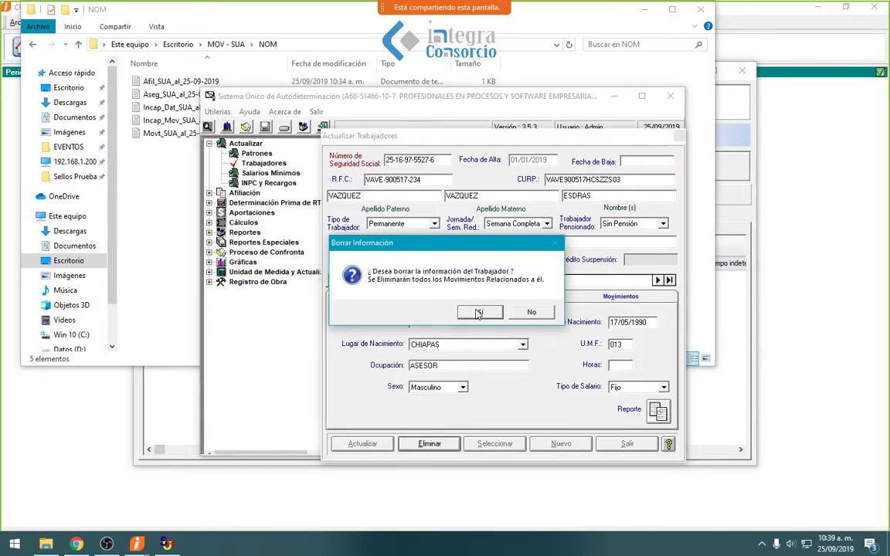
click(479, 309)
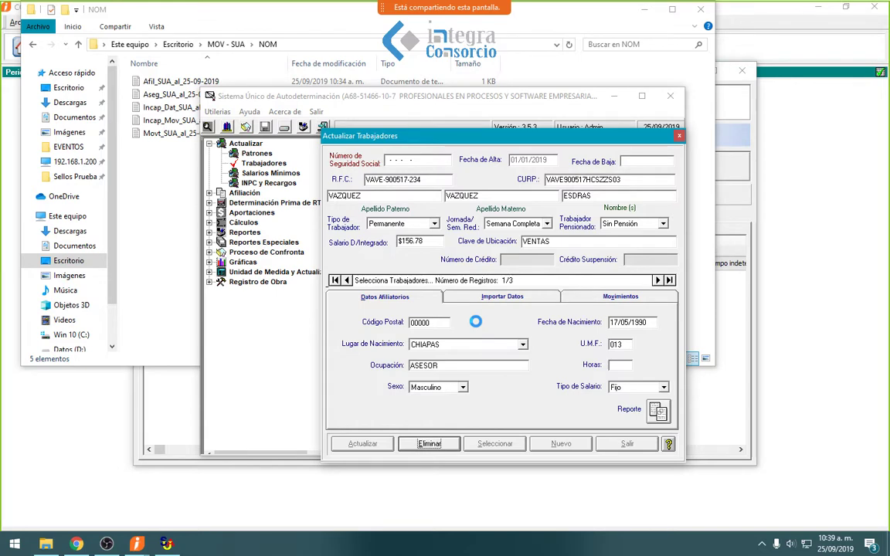
click(626, 444)
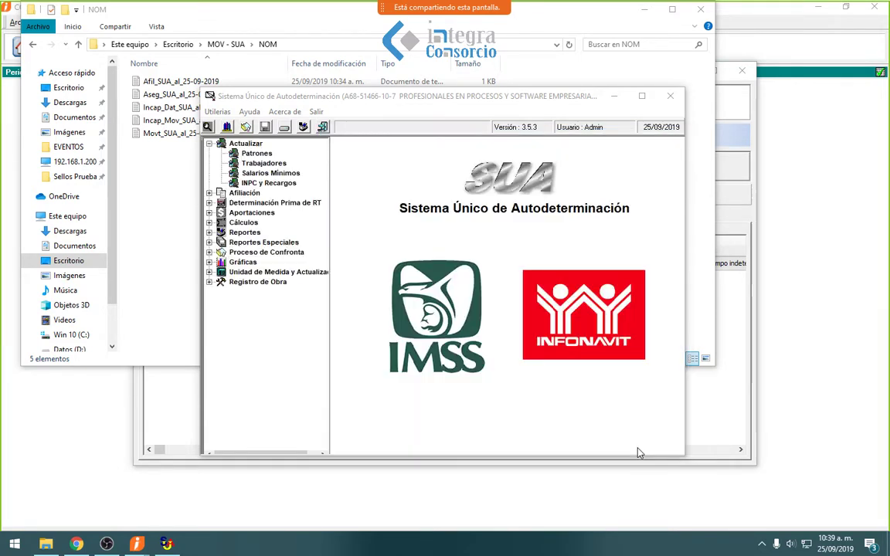
click(700, 9)
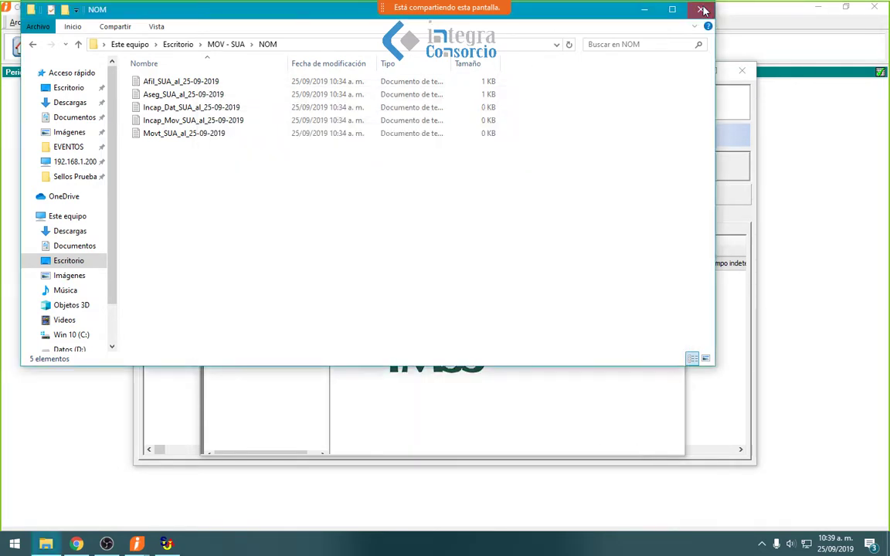
- Send employee 003's hire record to SUA and confirm 1 alta sent correctly
click(614, 96)
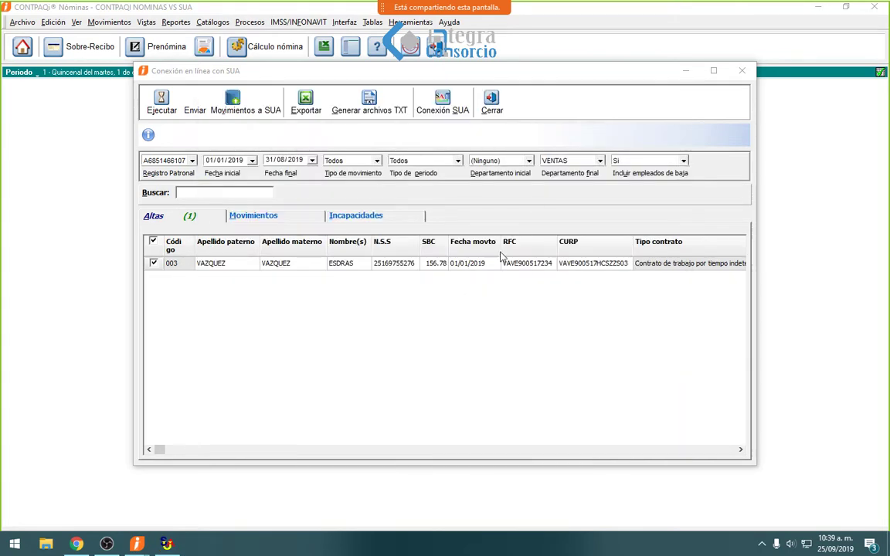
click(241, 110)
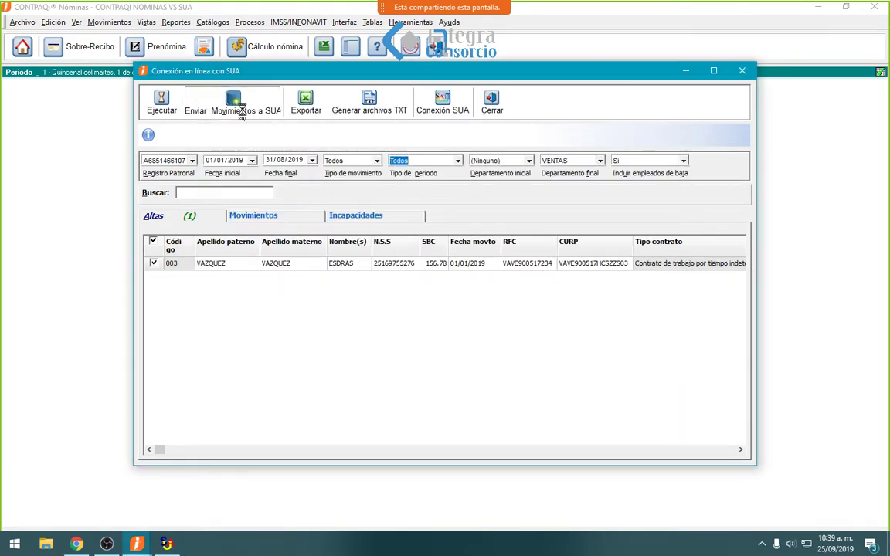
click(242, 111)
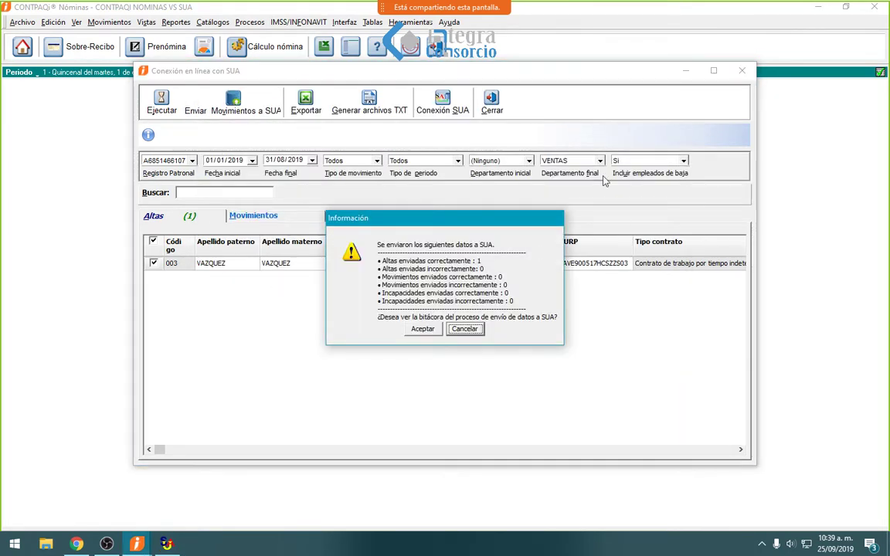
click(422, 329)
- Close the send log and load the VENTAS worker in SUA's Actualizar Trabajadores form
click(533, 342)
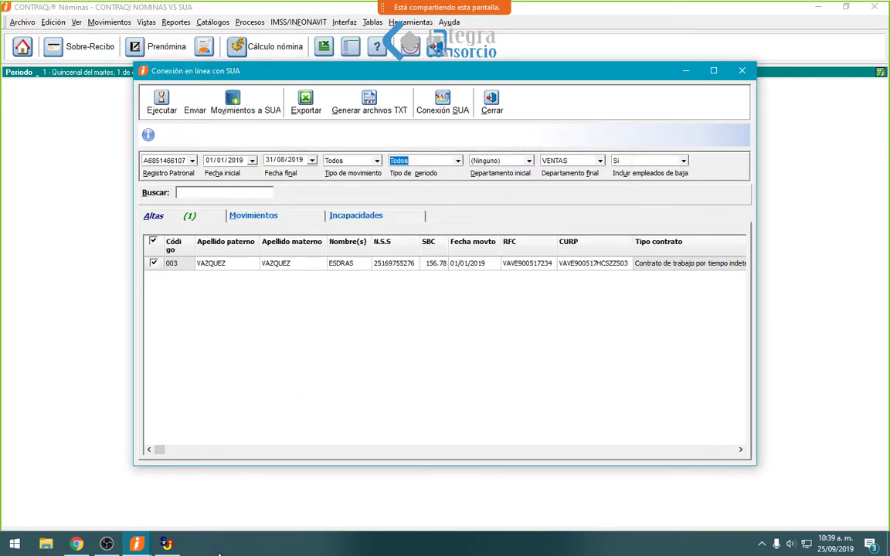
click(167, 544)
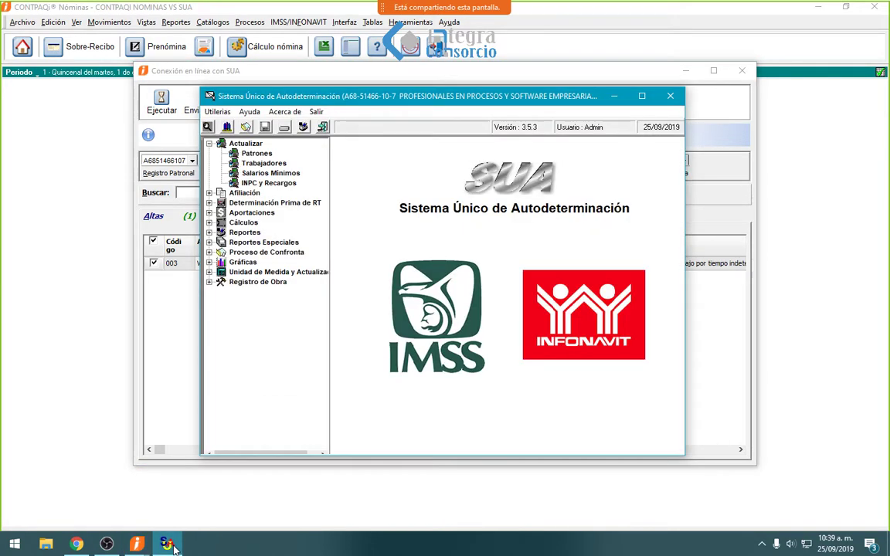
click(263, 164)
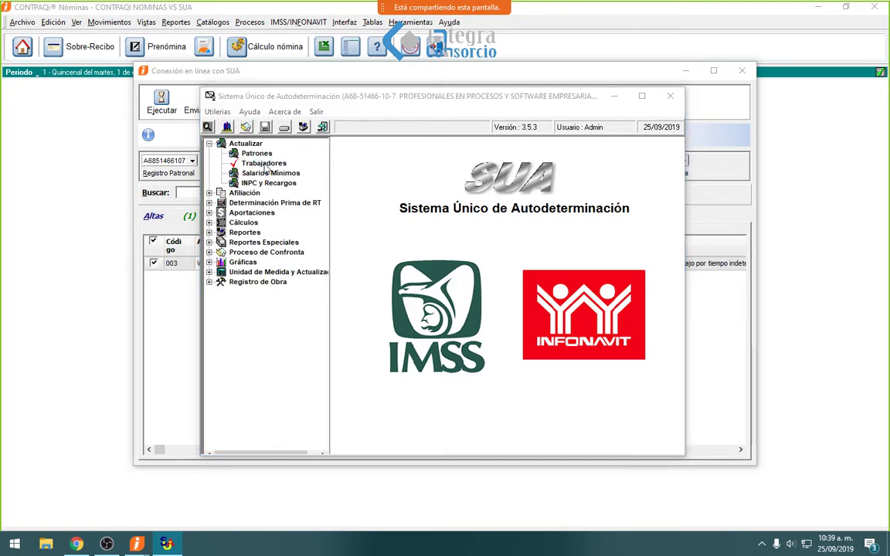
click(489, 446)
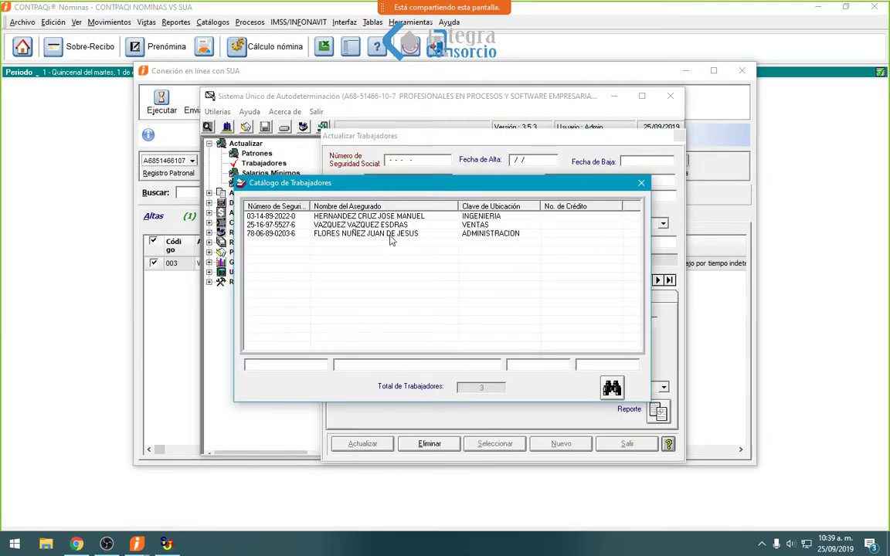
click(395, 226)
double_click(396, 226)
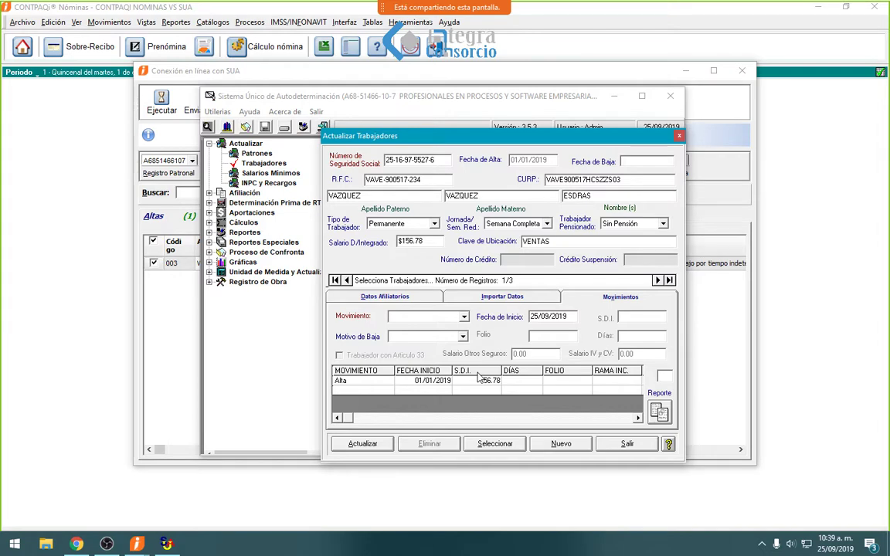
- Load the INGENIERIA worker's record, check its import data, and return to the payroll connection window
click(485, 445)
double_click(348, 199)
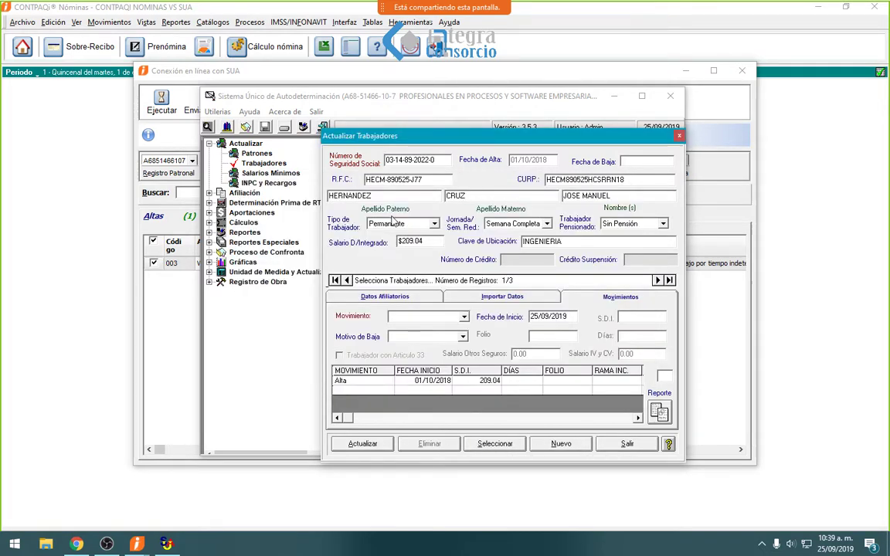
click(481, 297)
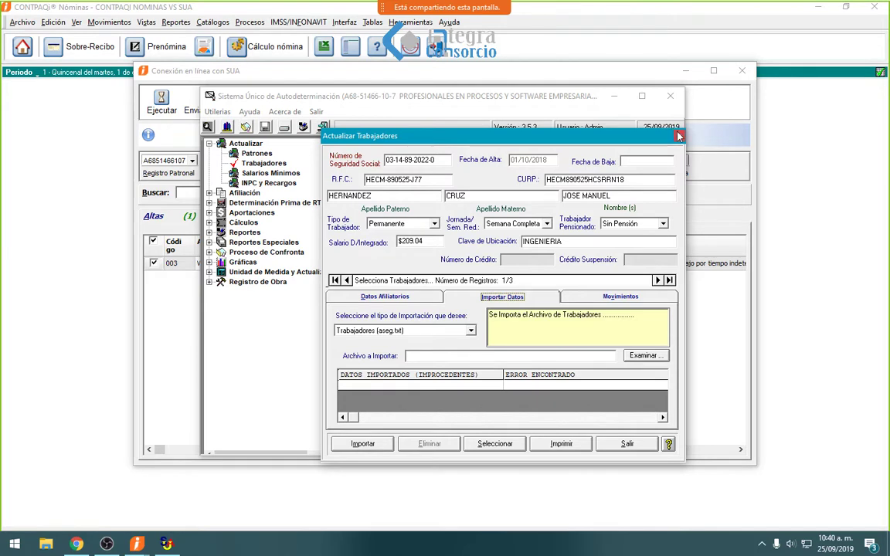
click(479, 70)
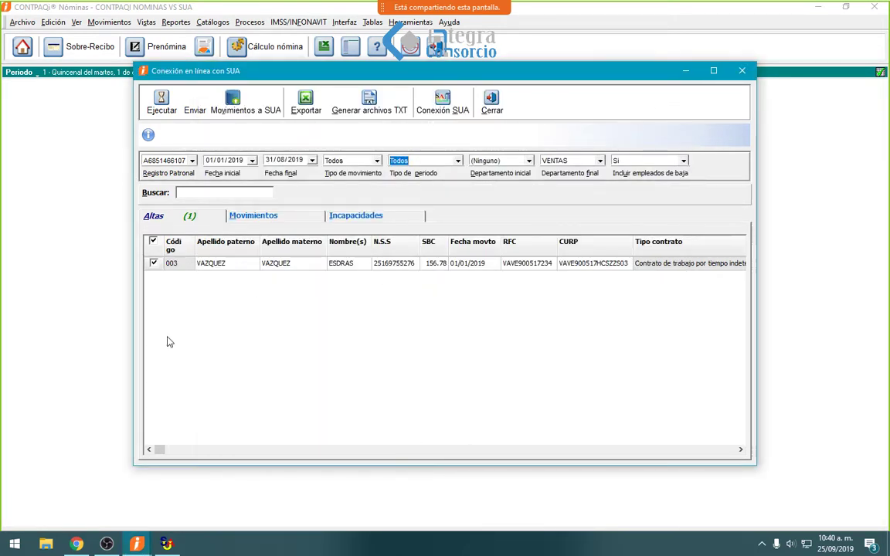
- Cancel generating the SUA text files and minimize SUA to show the connection window
click(369, 100)
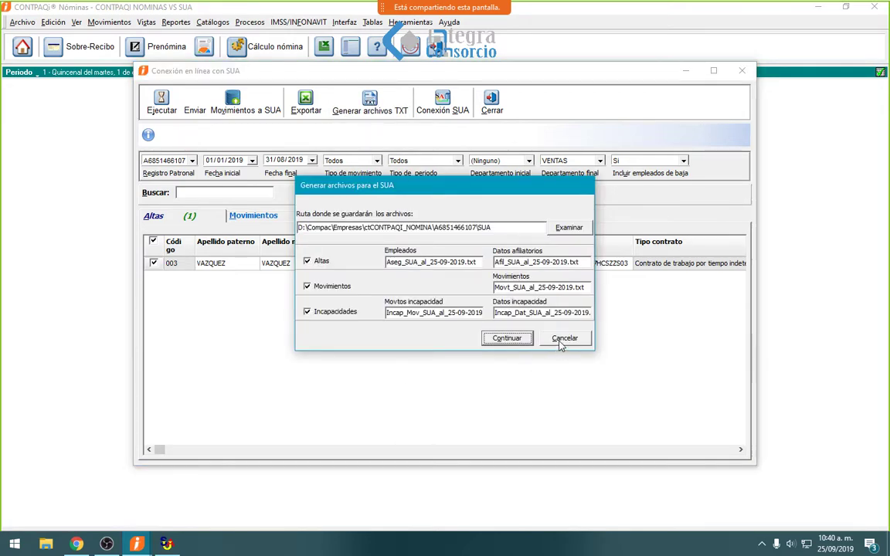
key(Escape)
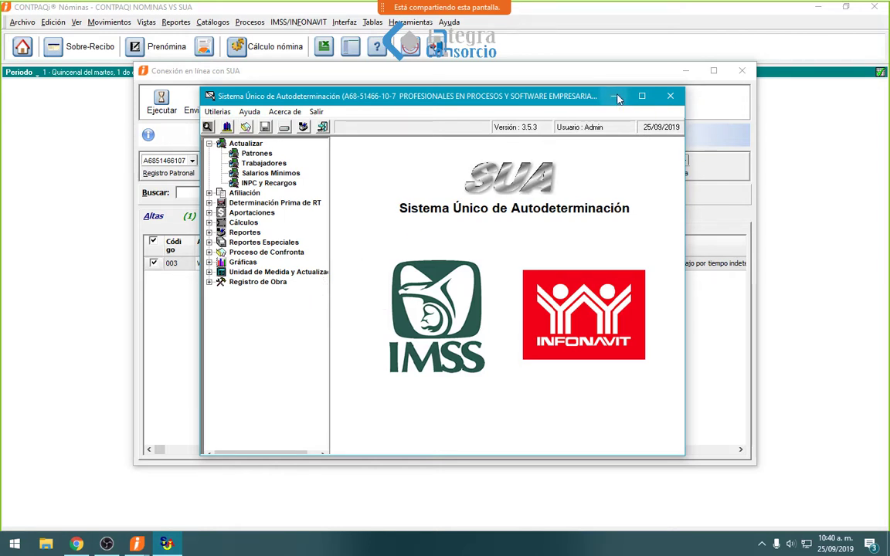
click(617, 97)
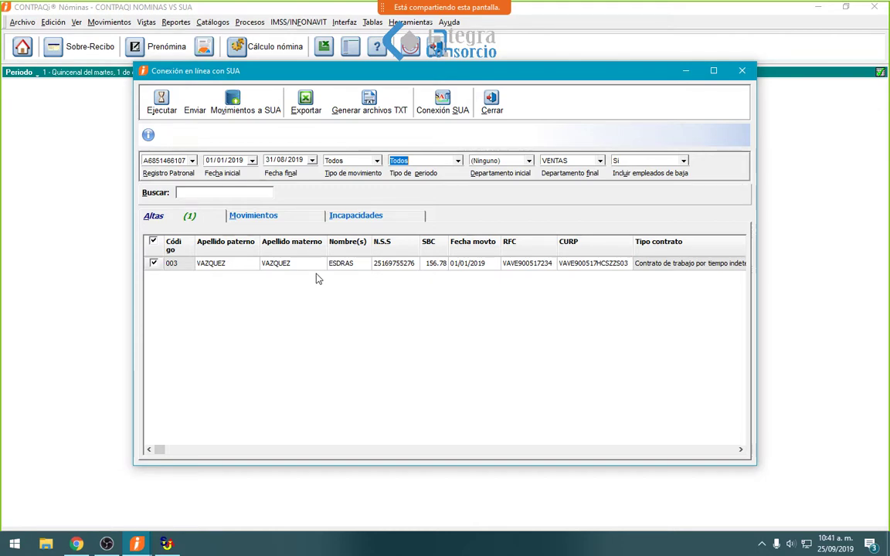
- Review the Movimientos and Incapacidades tabs, close the SUA connection, and open the period 1 prenómina
click(252, 216)
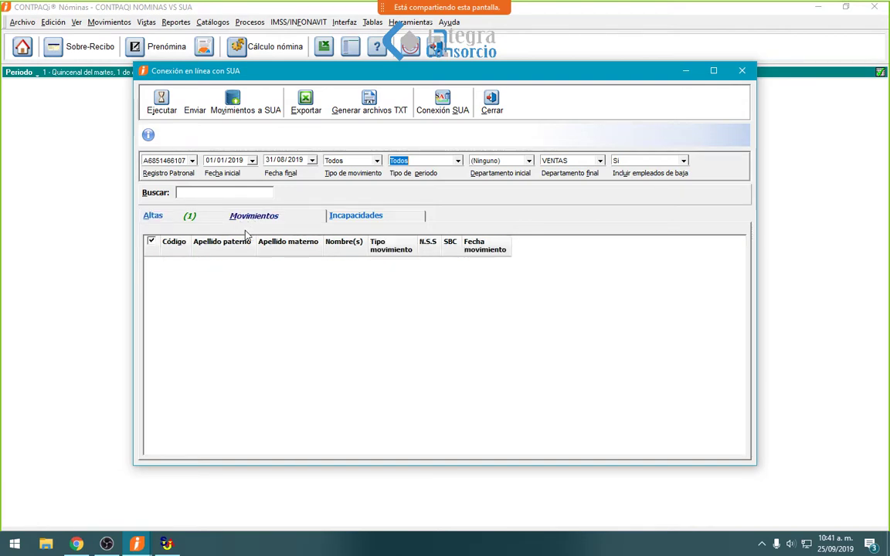
click(358, 219)
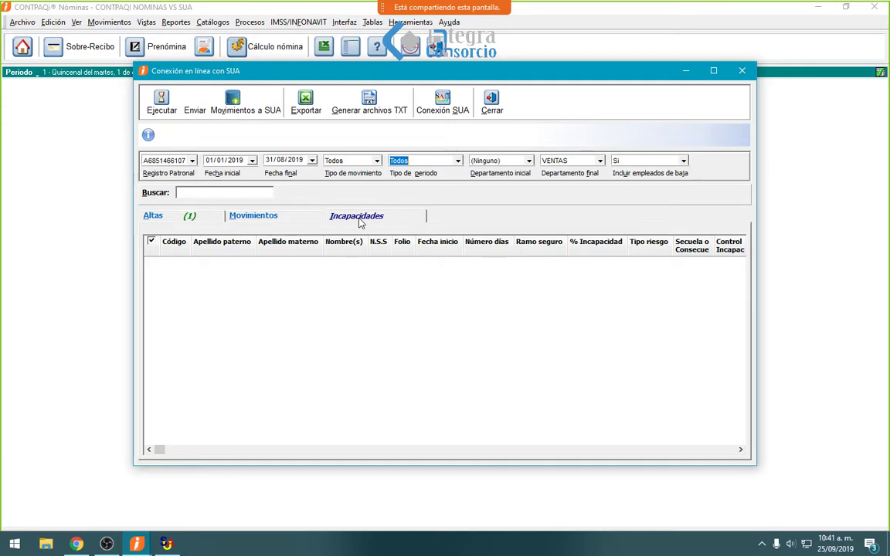
click(491, 102)
click(166, 47)
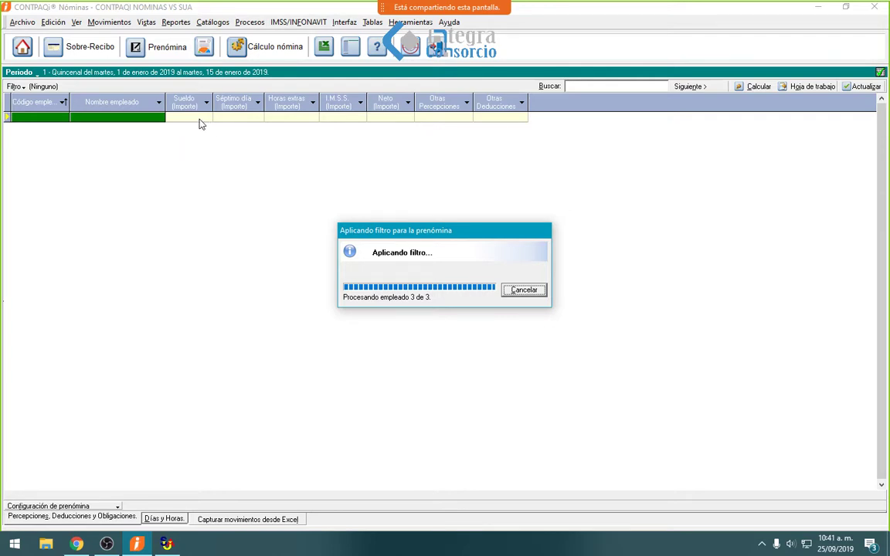
click(71, 48)
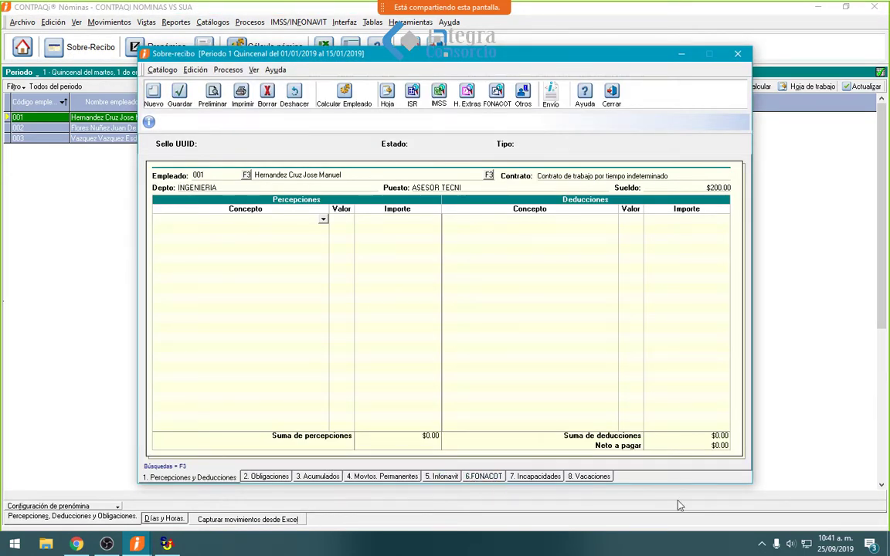
click(546, 477)
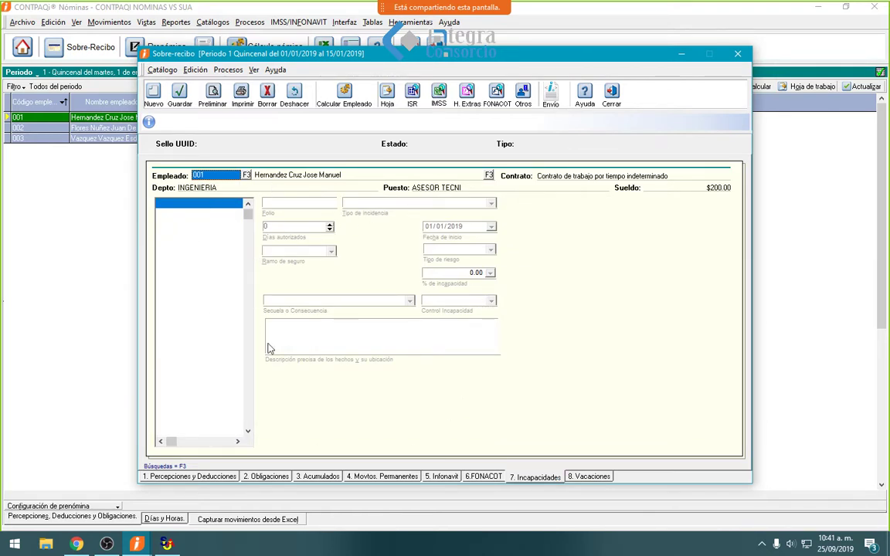
click(612, 99)
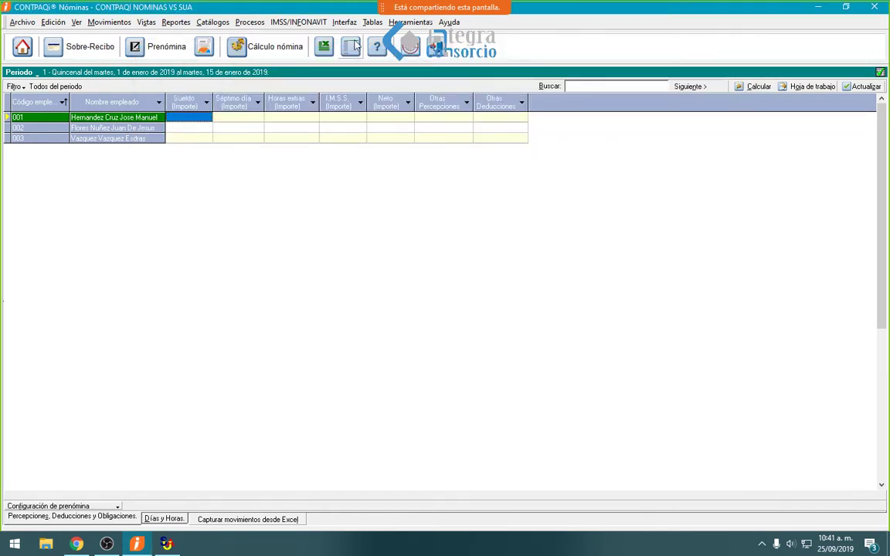
click(321, 23)
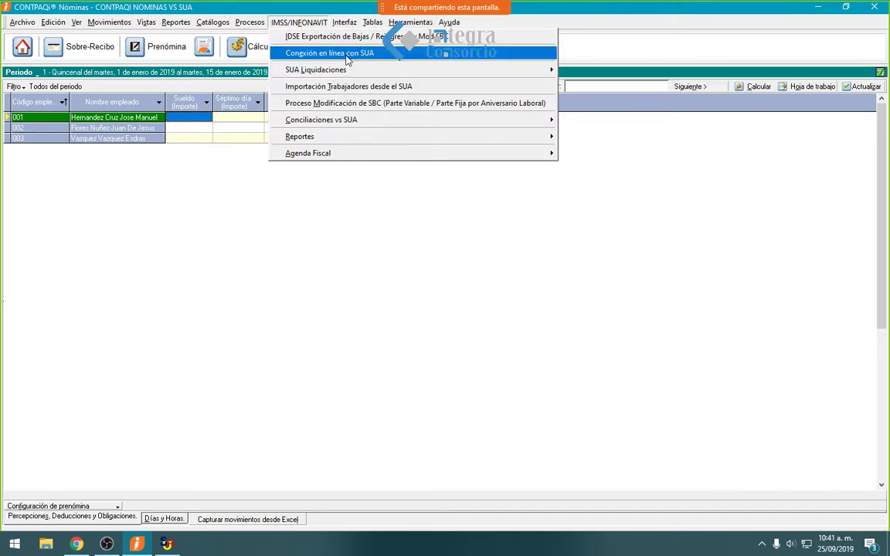
- Open Conexión en línea con SUA and check August's movements and incapacities
click(320, 52)
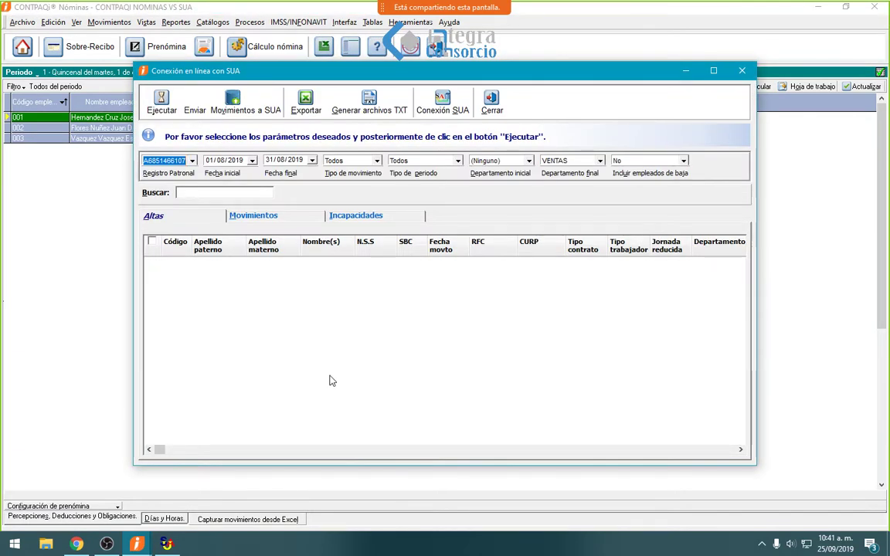
click(258, 217)
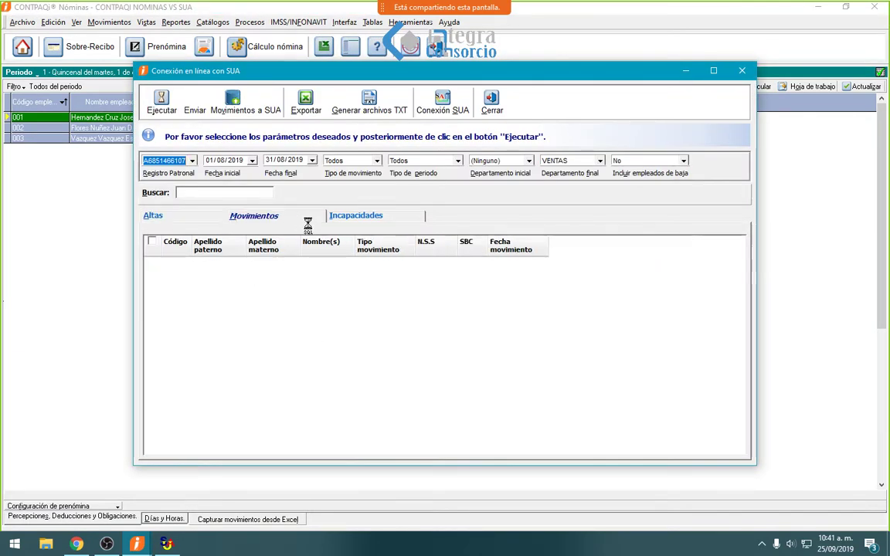
click(357, 217)
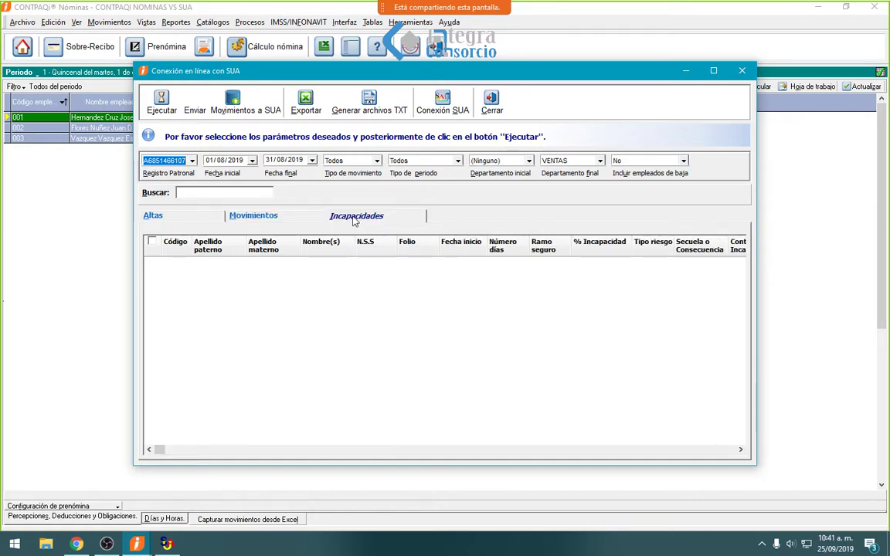
- Bring SUA forward briefly, then minimize it and return to the connection window
click(166, 545)
click(167, 545)
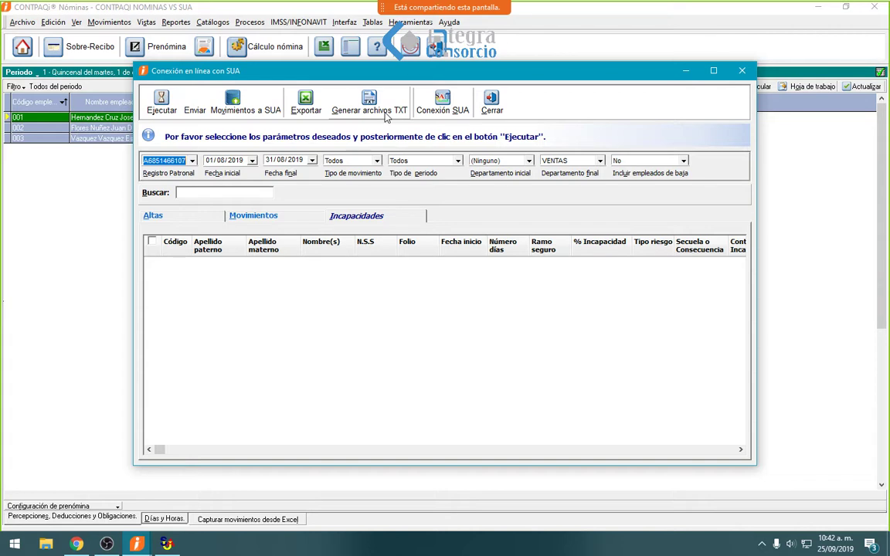
mouse_move(321, 15)
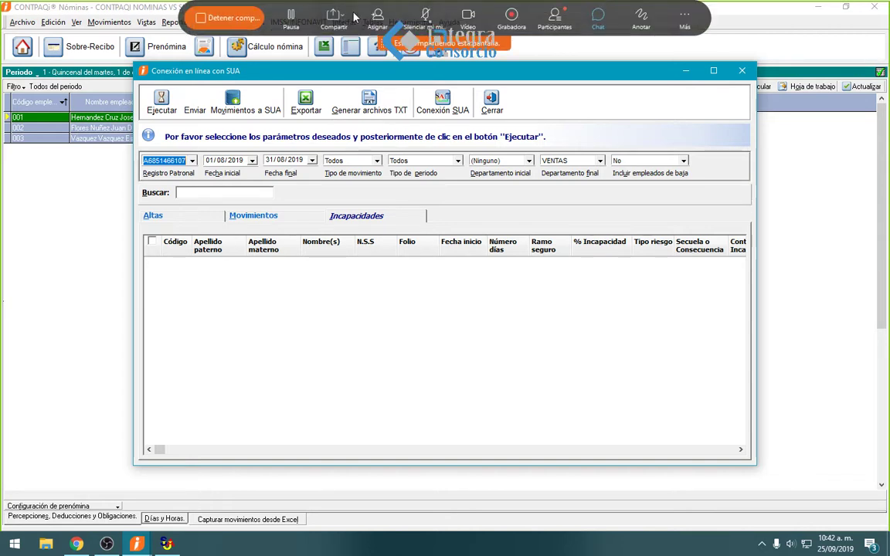
click(426, 15)
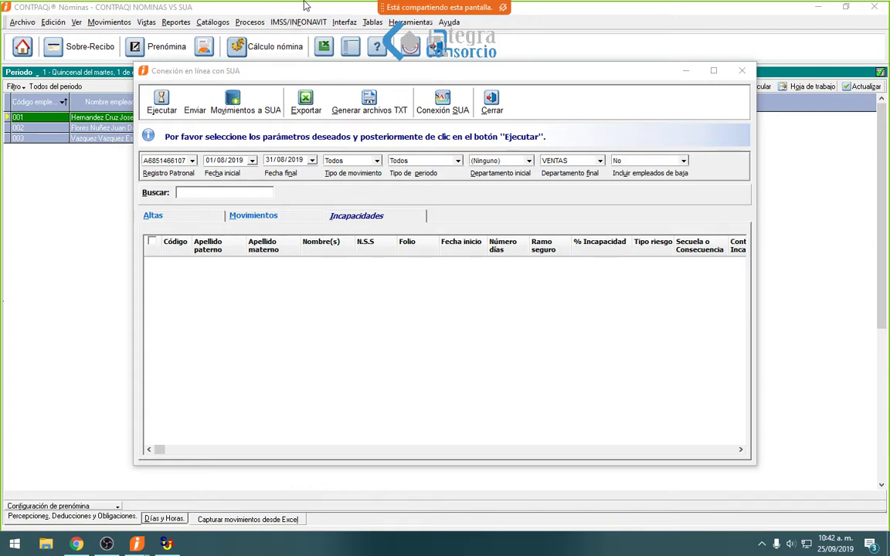
mouse_move(391, 14)
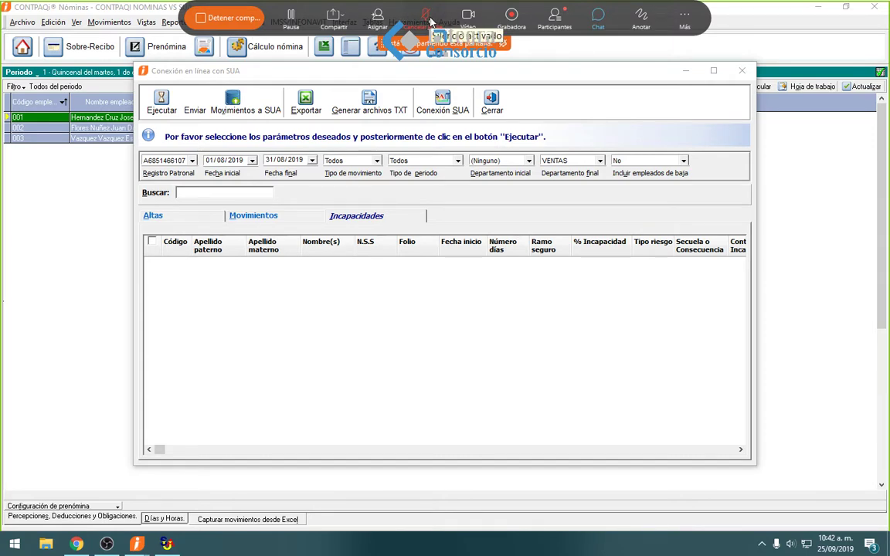
click(427, 17)
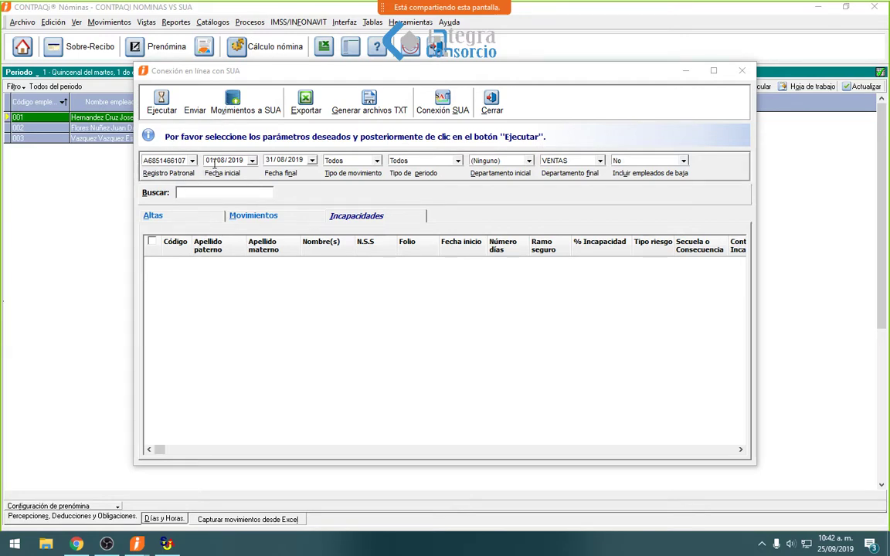
- Change the SUA connection start date to 01/01/2019, rerun it, and view the Altas tab
click(239, 160)
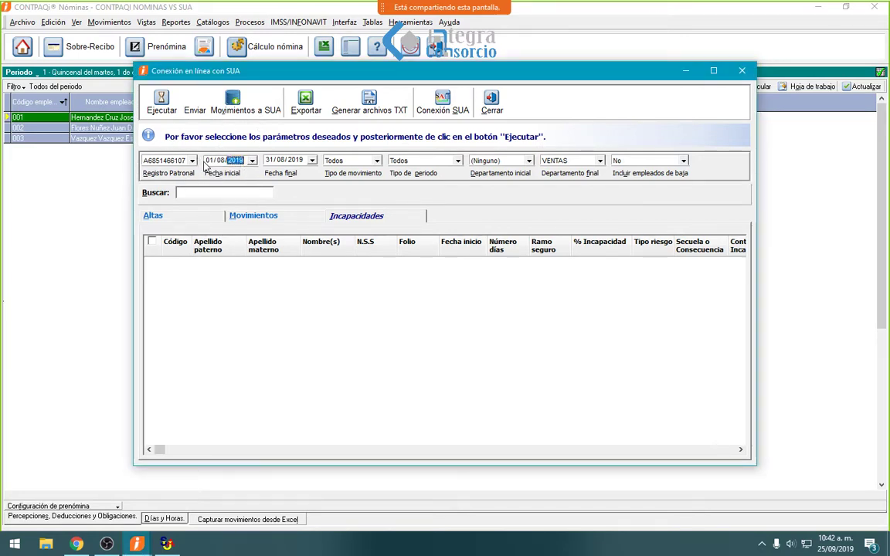
click(209, 160)
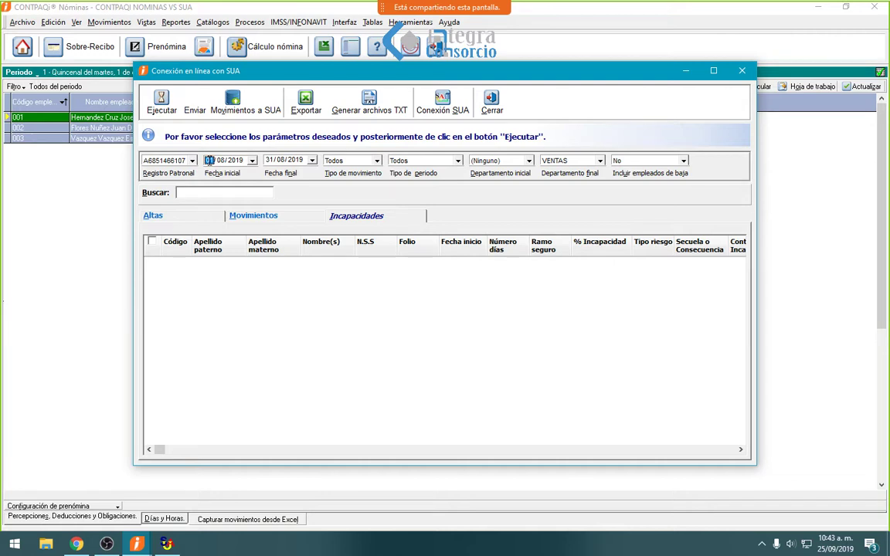
key(Right)
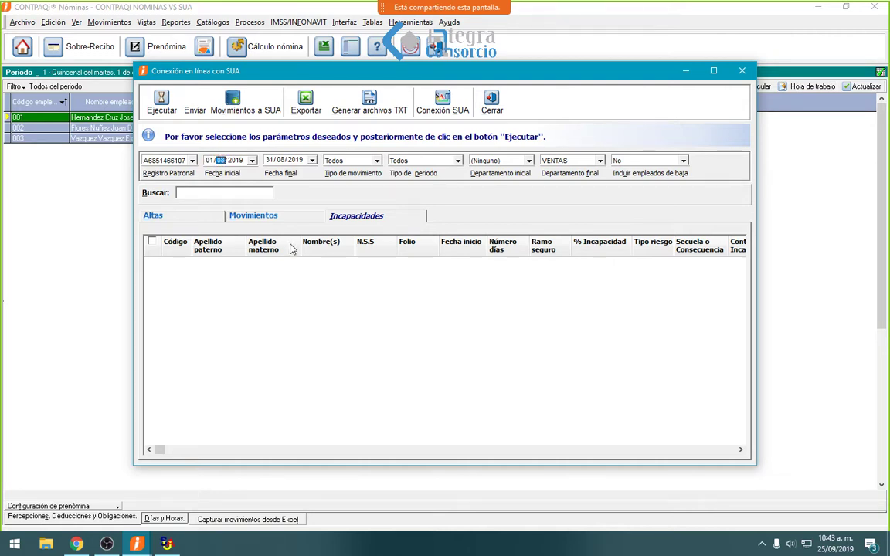
text(01)
key(Tab)
click(161, 100)
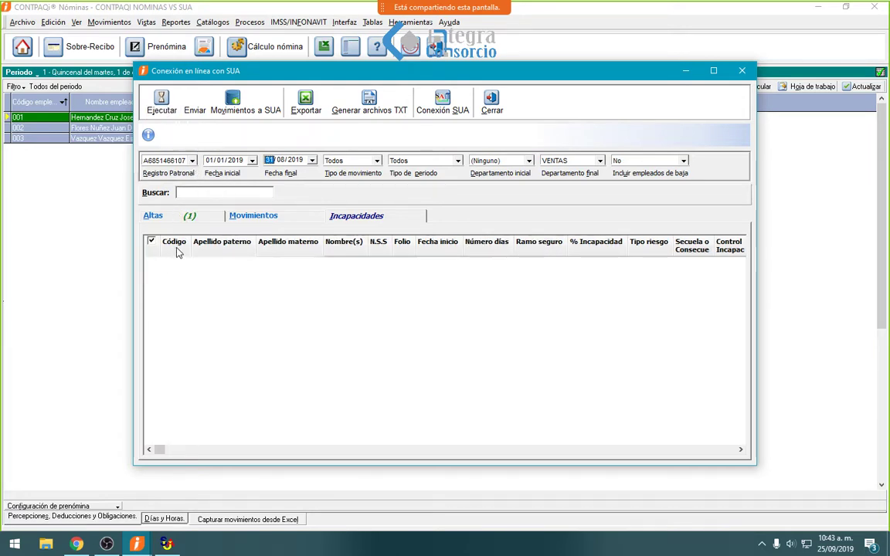
click(185, 217)
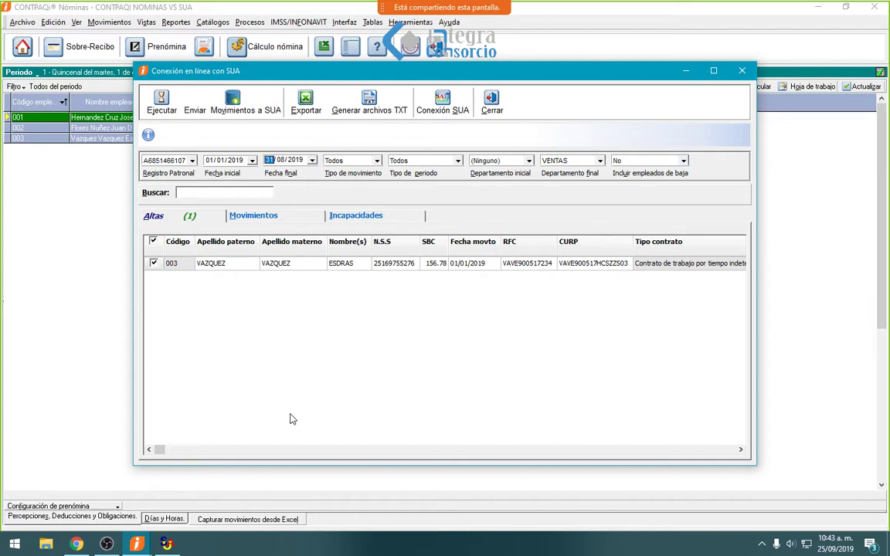
- Export the Altas list to Excel as Conexion_linea_SUA_Altas in the desktop MOV - SUA folder
click(316, 111)
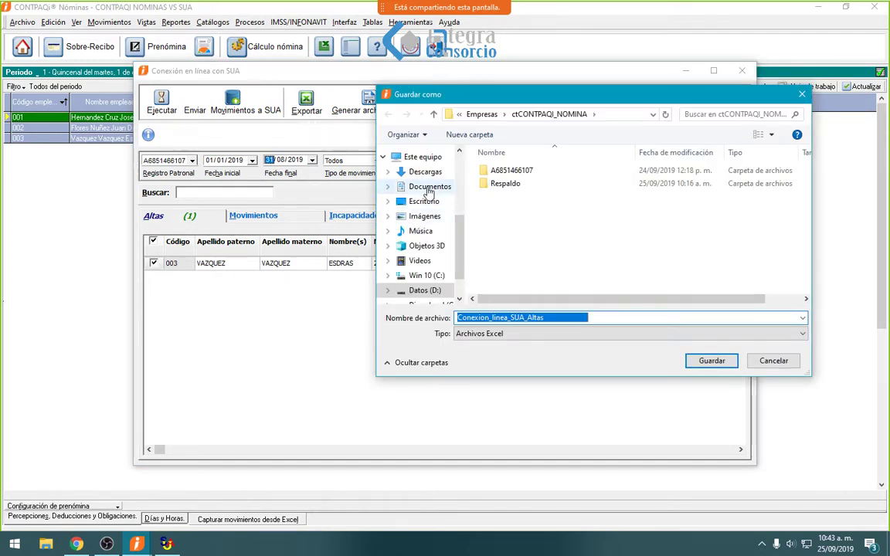
click(424, 201)
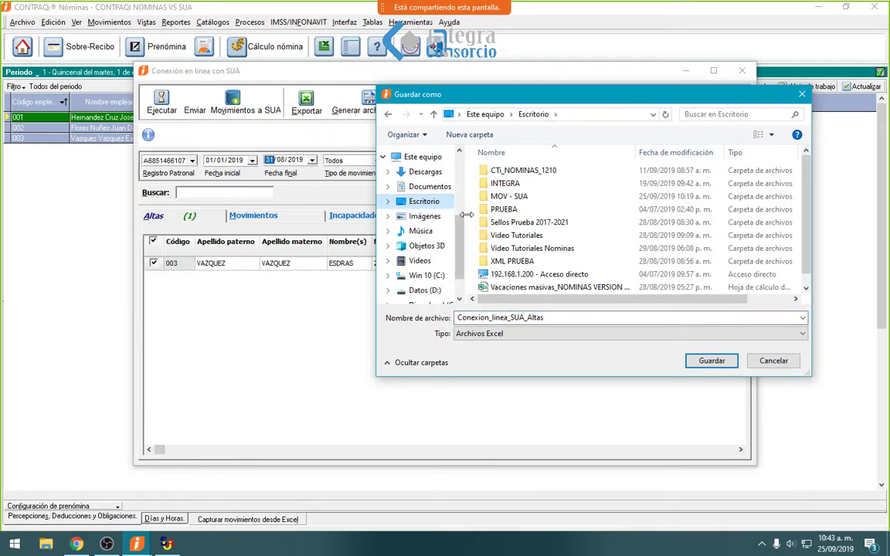
click(509, 198)
double_click(508, 198)
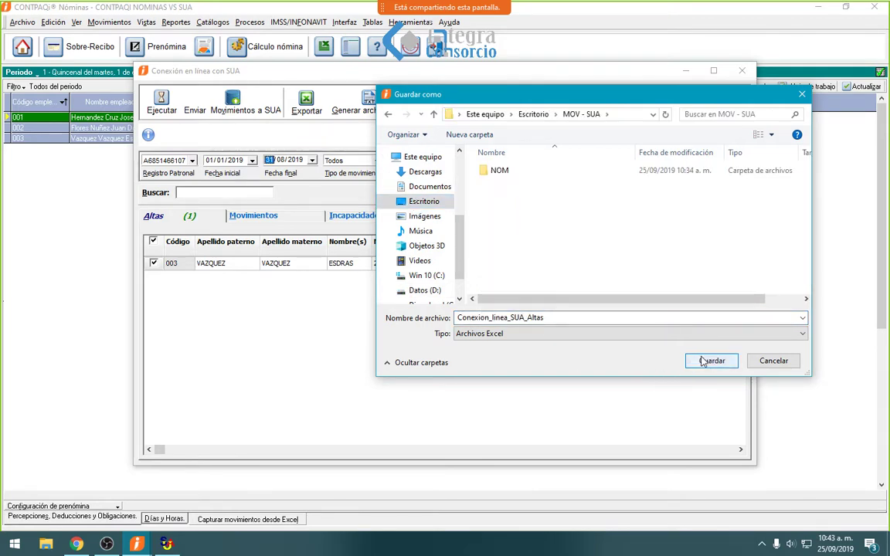
click(704, 361)
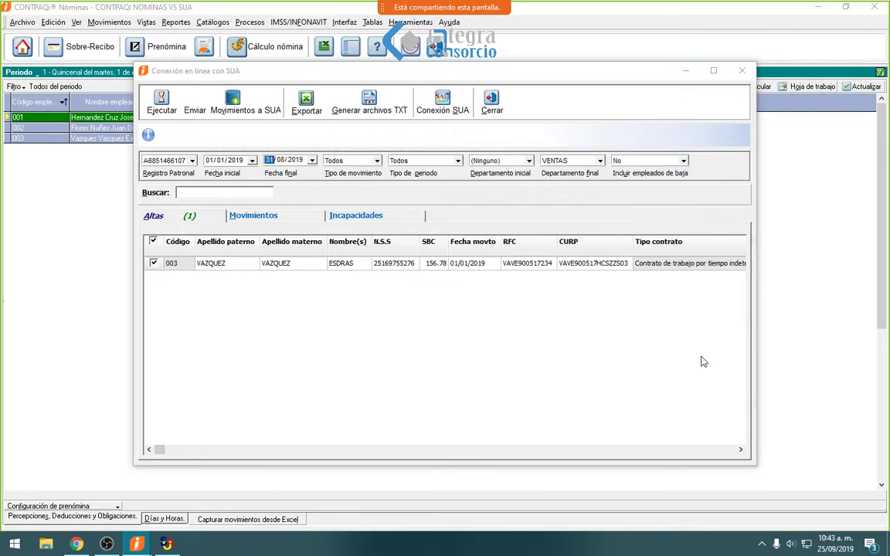
click(46, 544)
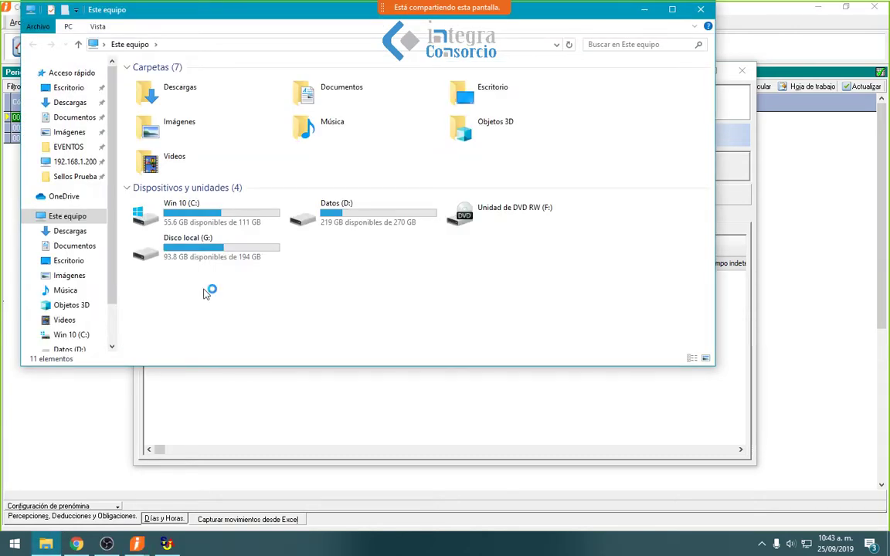
- Open Conexion_linea_SUA_Altas from the desktop MOV - SUA folder in File Explorer
click(68, 117)
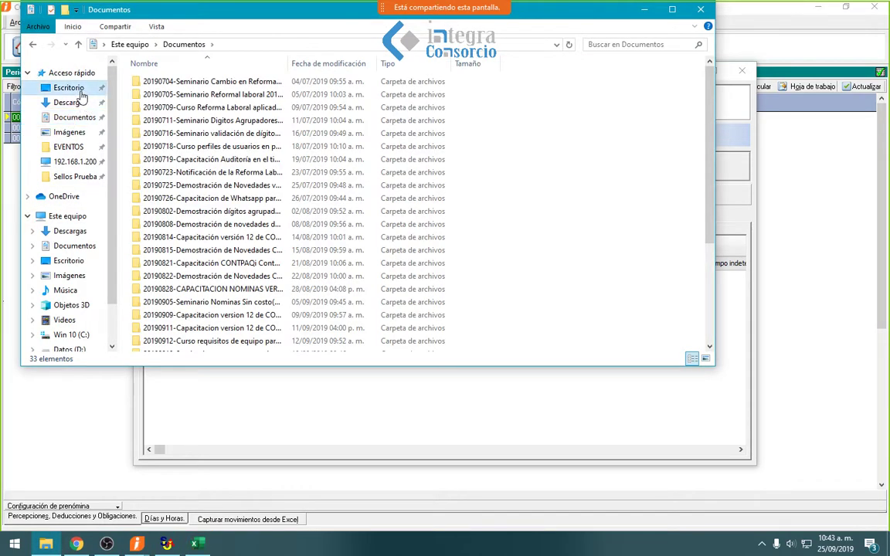
click(61, 88)
double_click(232, 108)
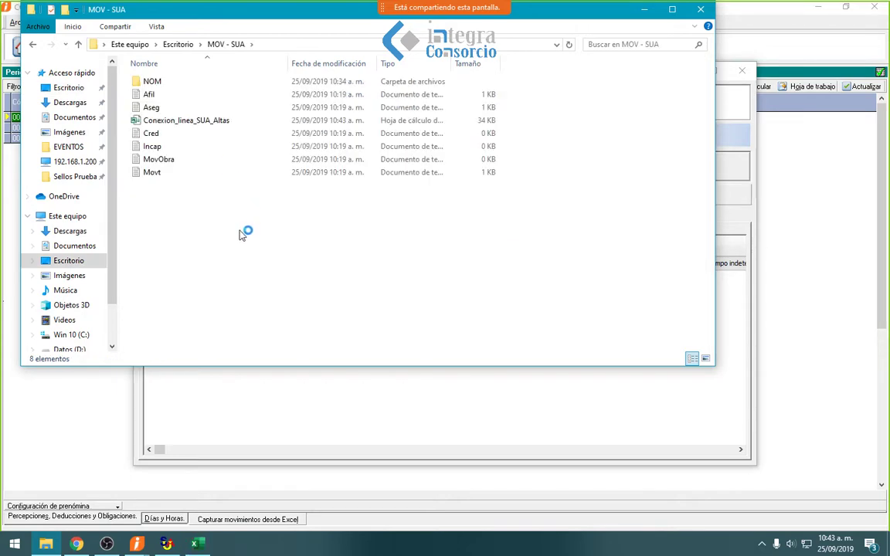
double_click(216, 122)
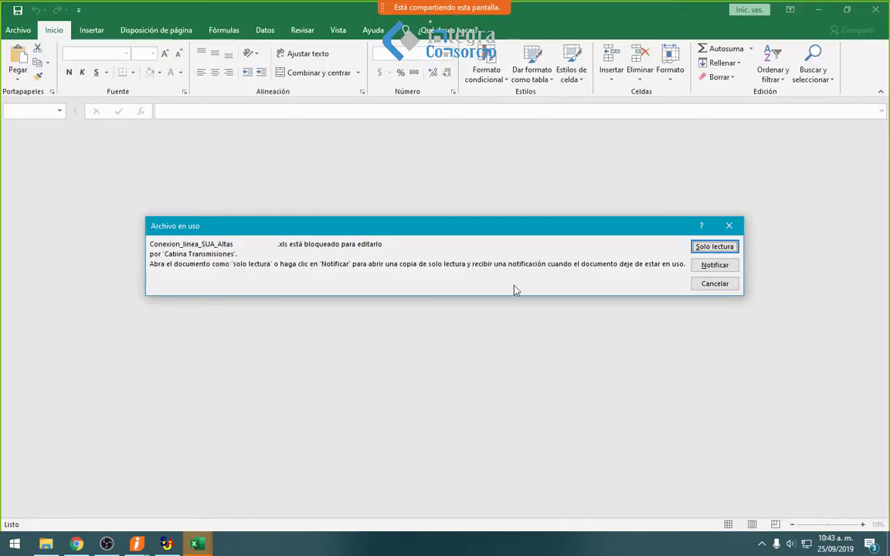
- Open the workbook read-only, review employee 003's hire row, and close Excel
click(704, 249)
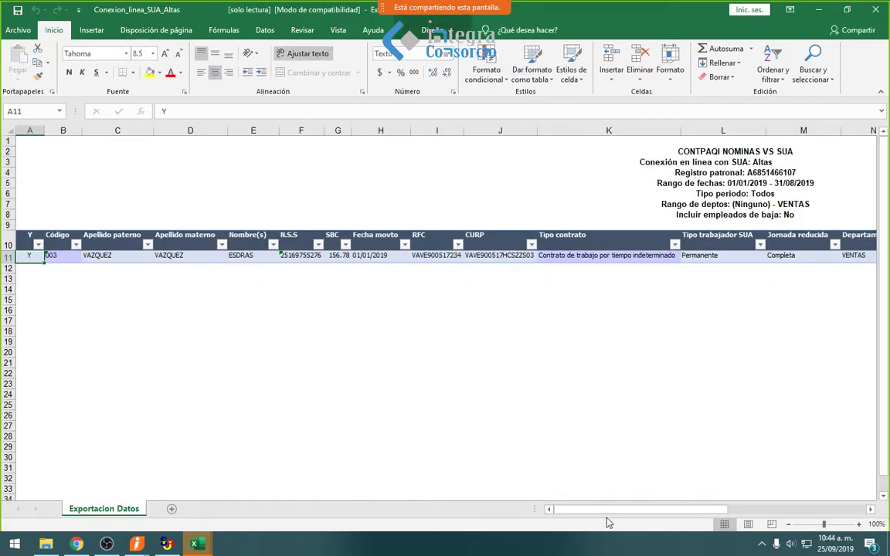
drag(602, 511, 539, 491)
click(874, 9)
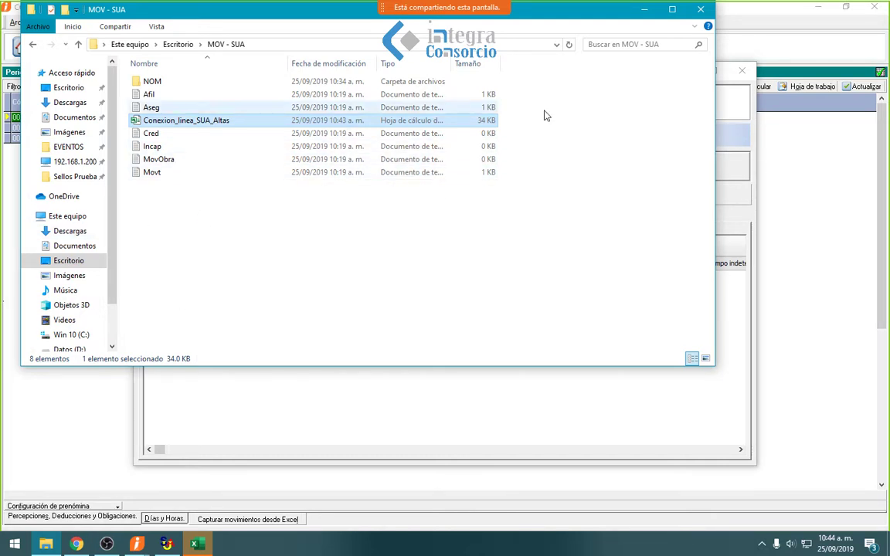
- Review the SUA connection's Movimientos and Altas lists, confirming employee 003's alta dated 01/01/2019
click(646, 11)
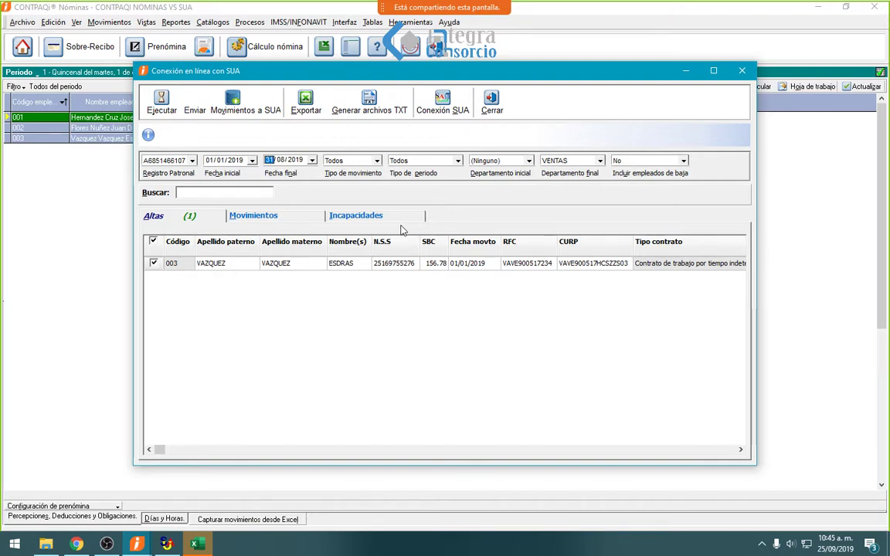
click(309, 222)
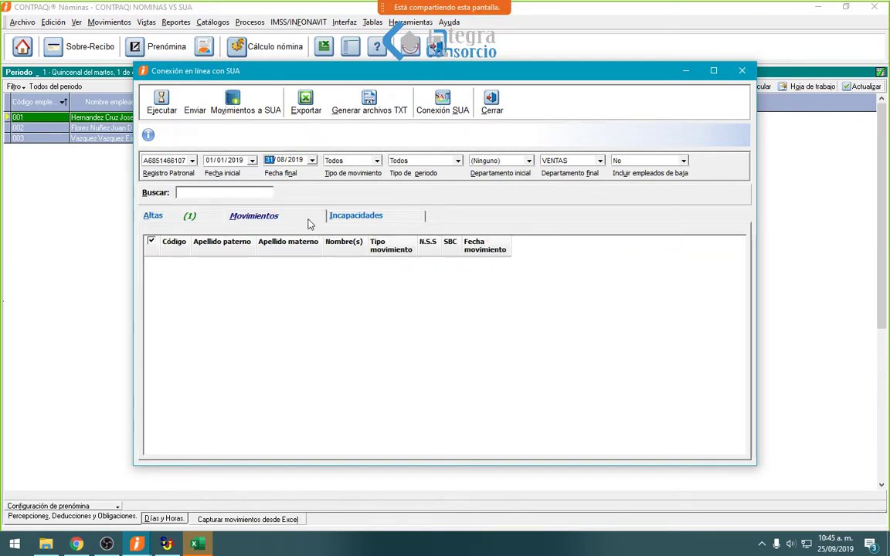
click(155, 215)
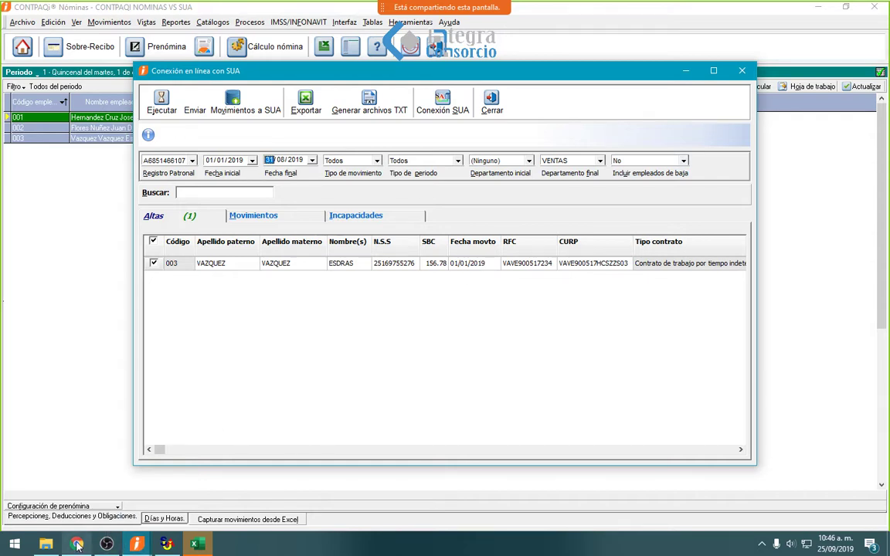
click(46, 545)
- Open the NOM folder and select the Movt, Aseg and Afil SUA files
double_click(148, 82)
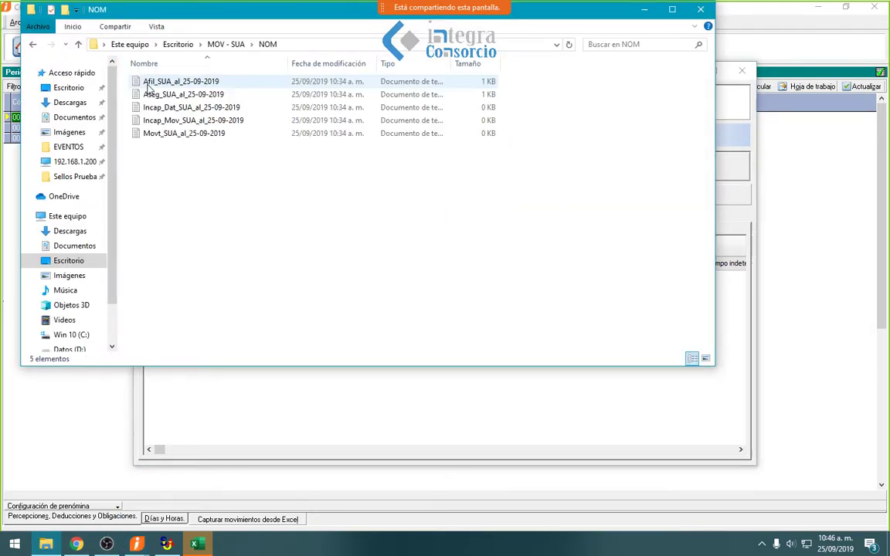
click(166, 83)
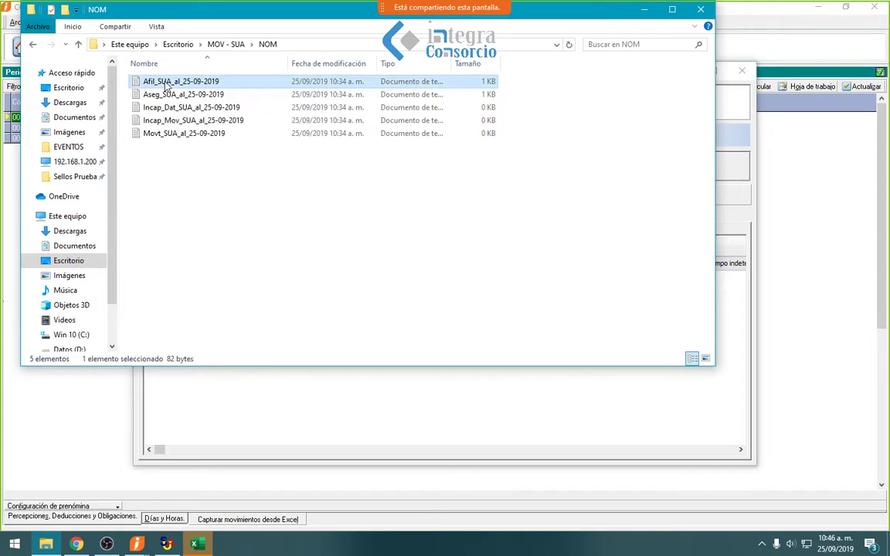
ctrl+click(171, 94)
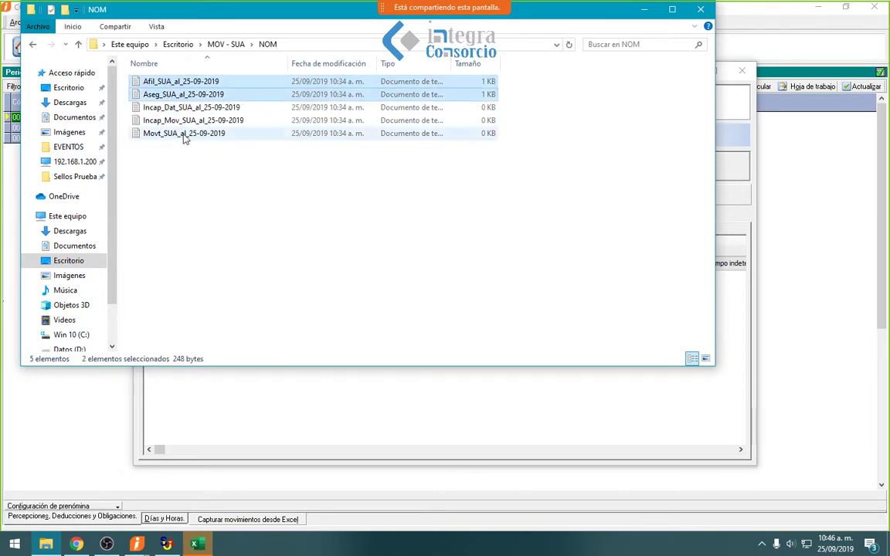
ctrl+shift+click(162, 136)
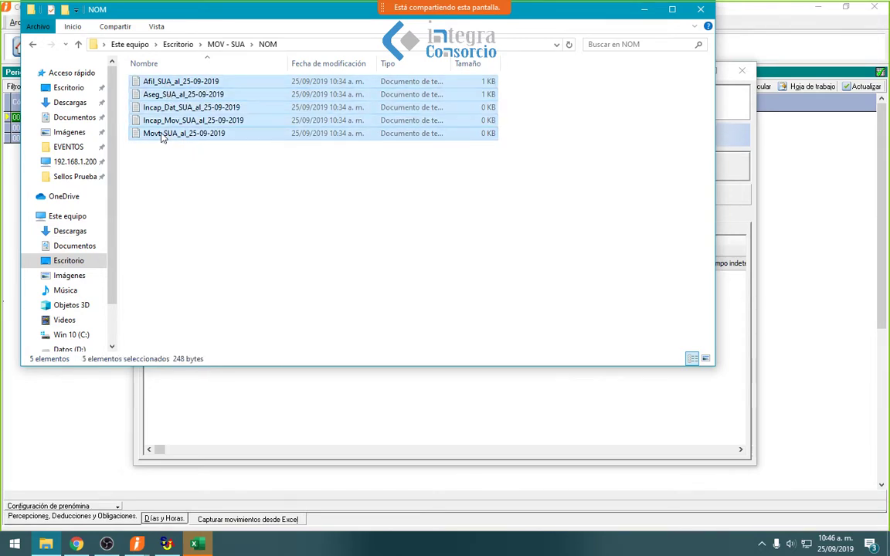
click(162, 136)
ctrl+click(163, 96)
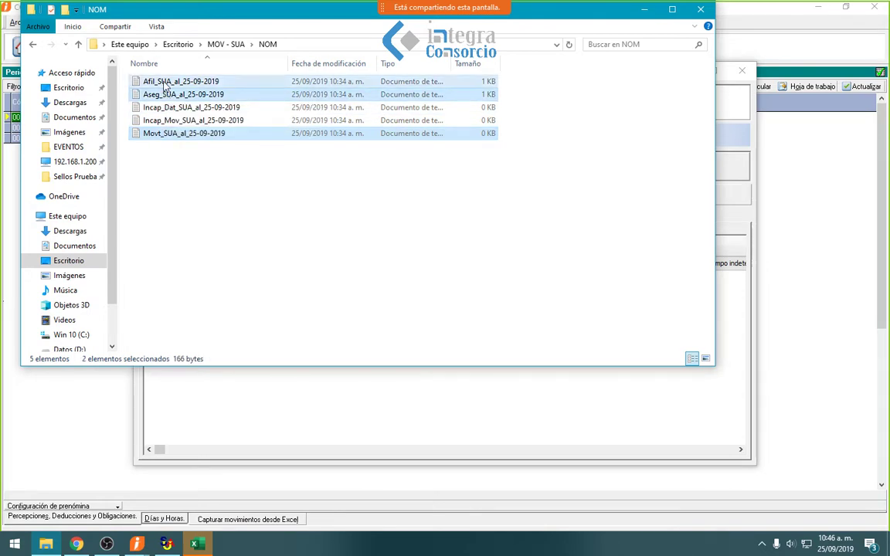
ctrl+click(164, 82)
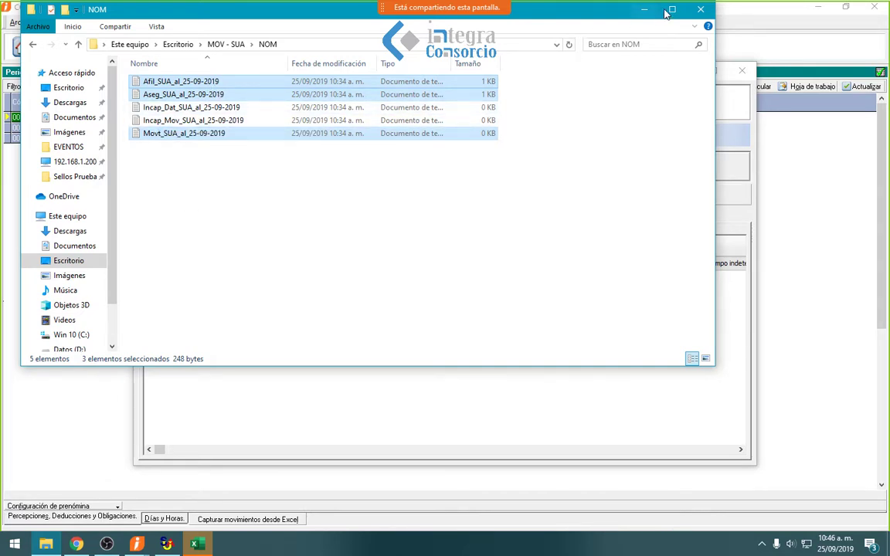
- Show SUA's worker Importar Datos options, then select only Aseg_SUA_al_25-09-2019 in Explorer
click(175, 545)
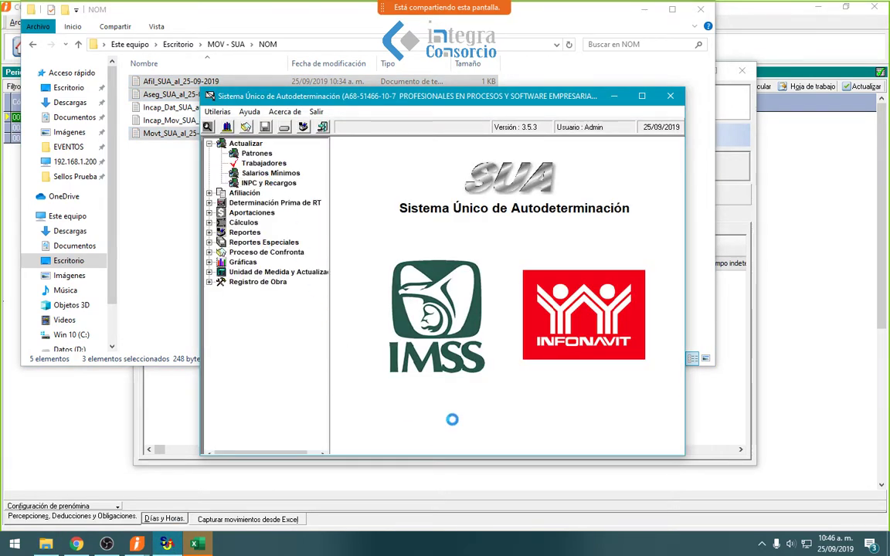
click(495, 298)
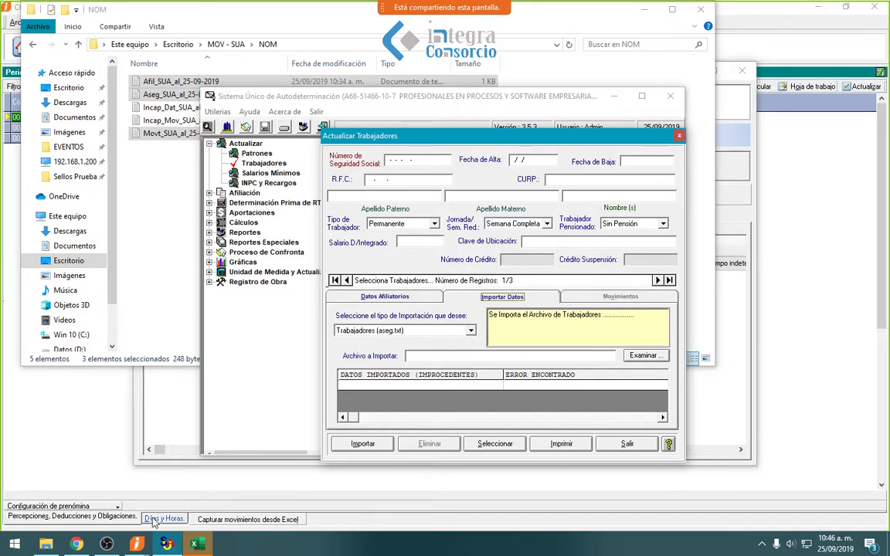
click(45, 543)
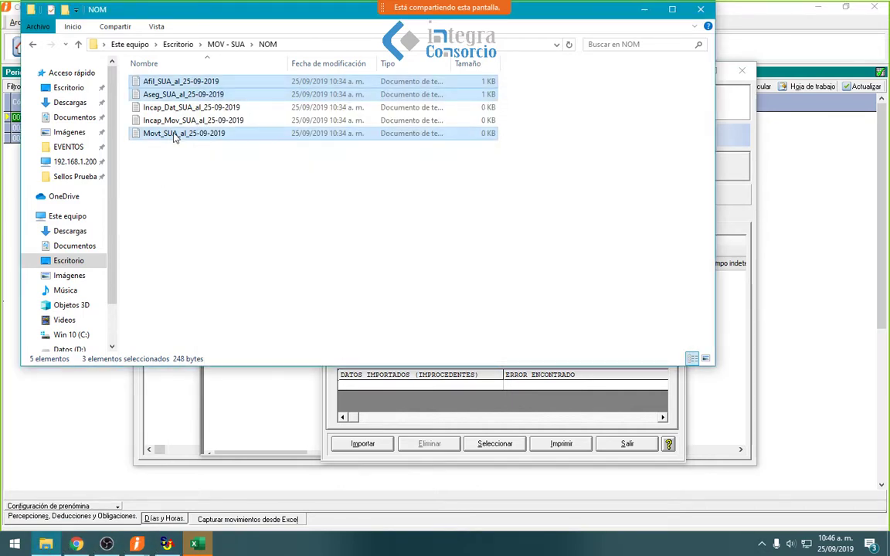
click(184, 95)
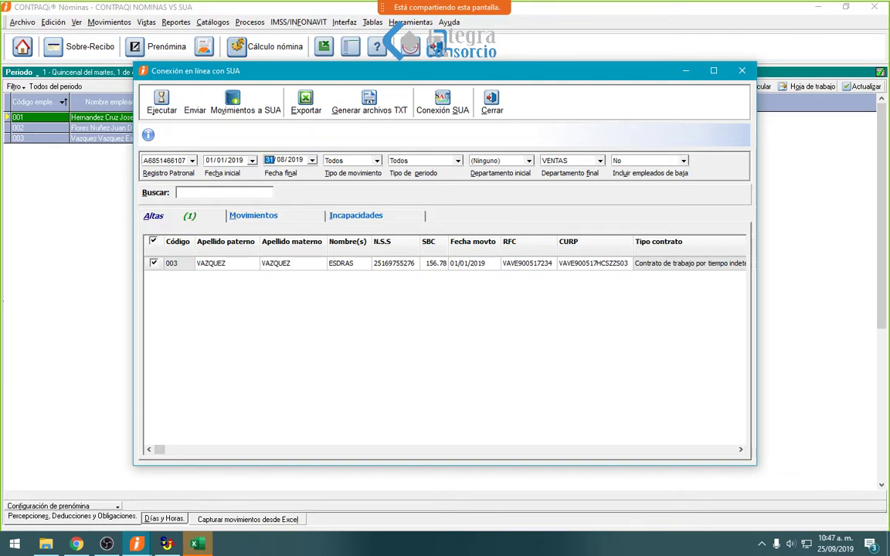
- Confirm the SUA connection's Movimientos and Incapacidades lists are both empty
click(262, 219)
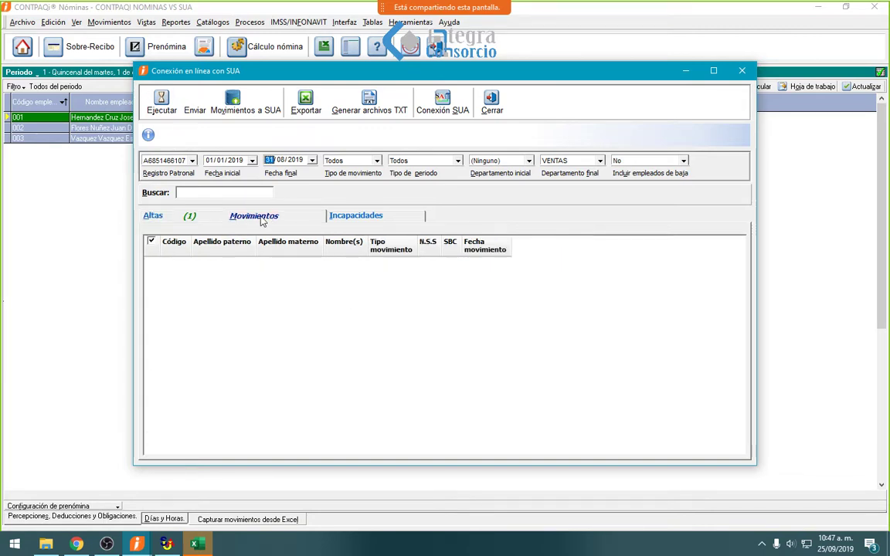
click(167, 217)
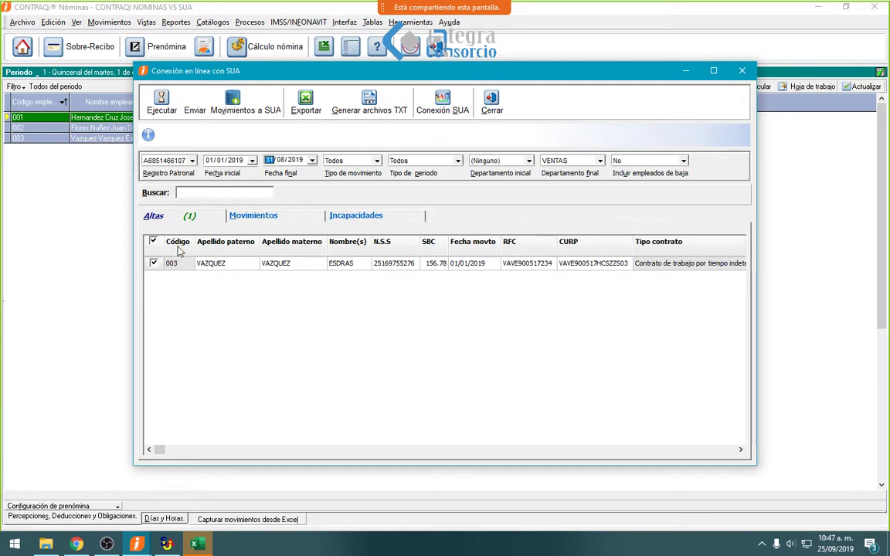
click(320, 221)
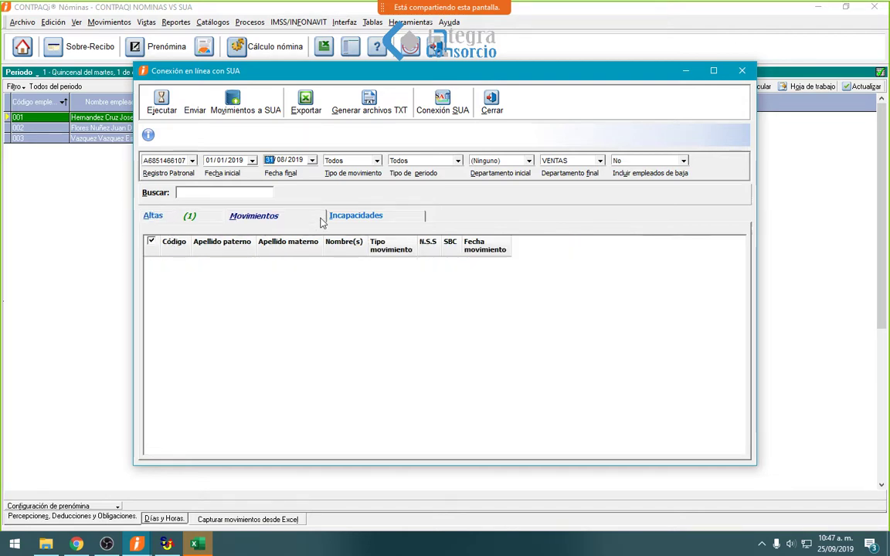
click(349, 219)
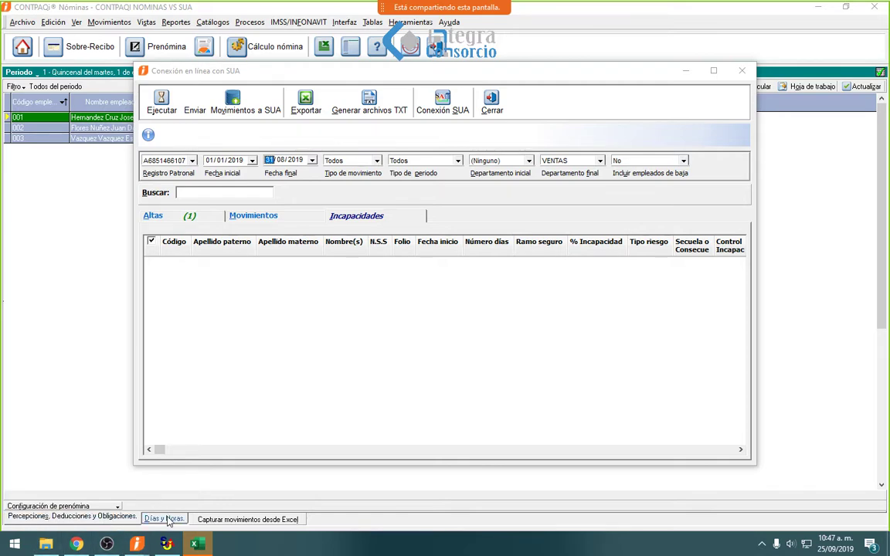
click(46, 544)
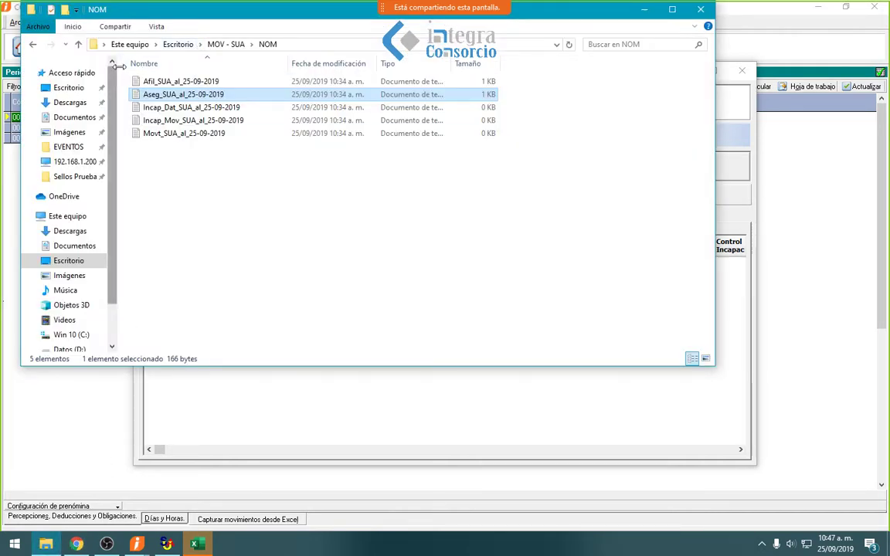
- Inspect the Aseg_SUA and Afil_SUA records in Notepad, including the 05013ASESOR field
click(179, 83)
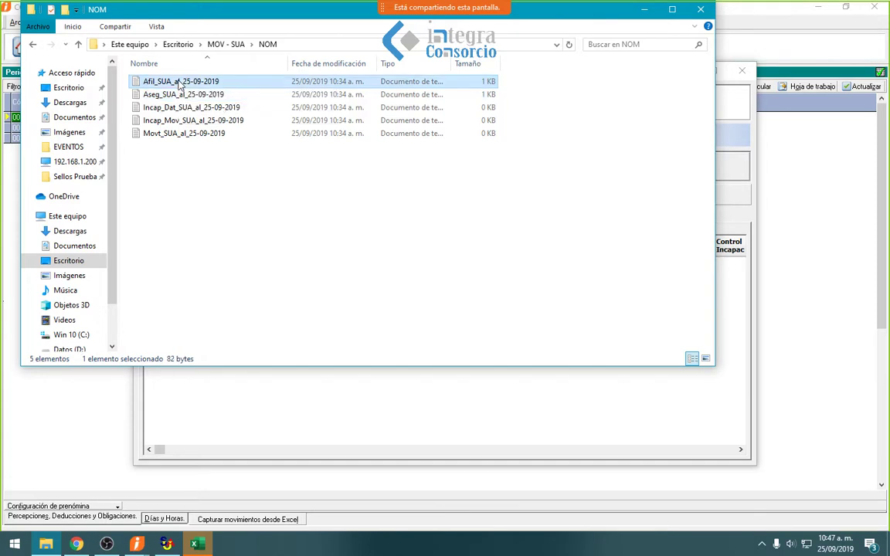
click(159, 93)
click(174, 82)
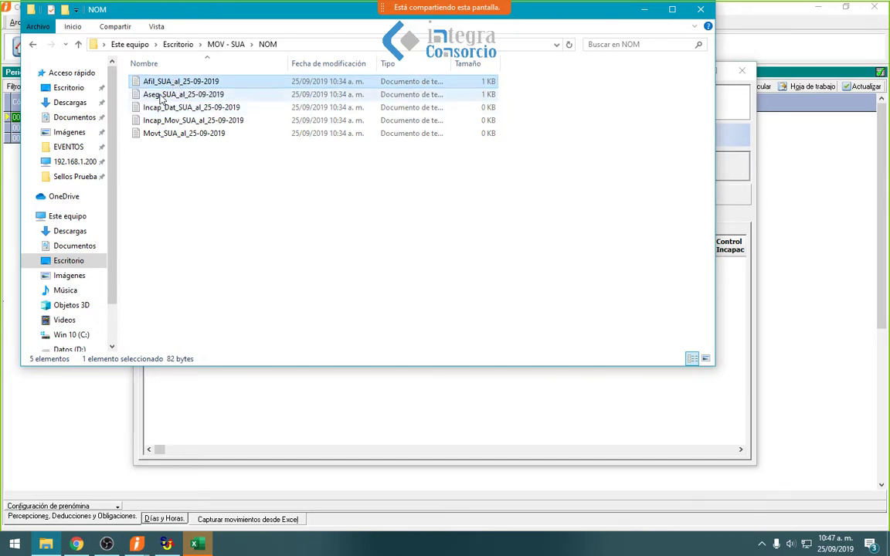
click(161, 97)
double_click(161, 95)
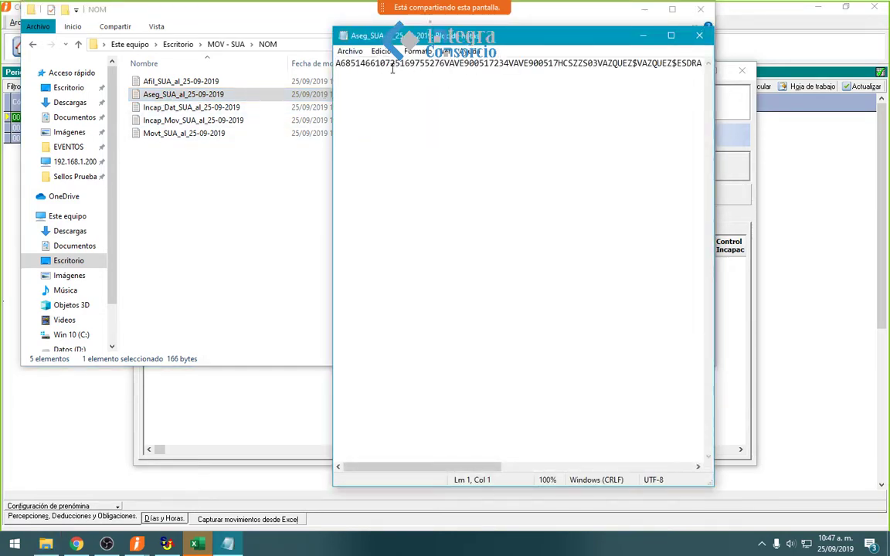
click(426, 66)
click(553, 65)
click(697, 37)
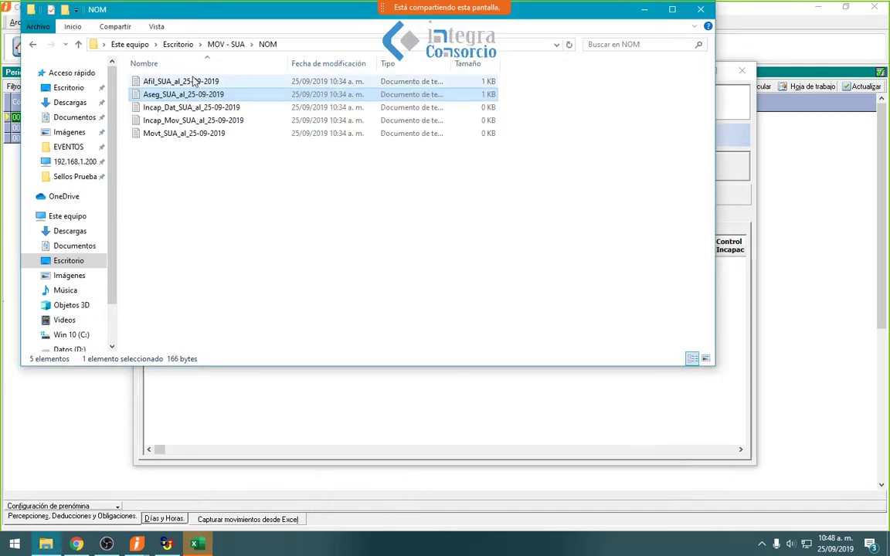
double_click(174, 81)
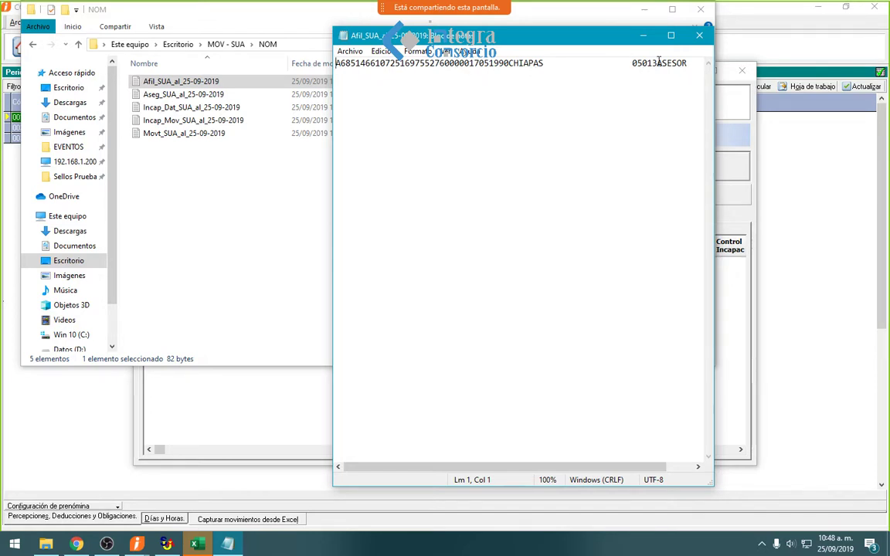
drag(628, 63, 685, 62)
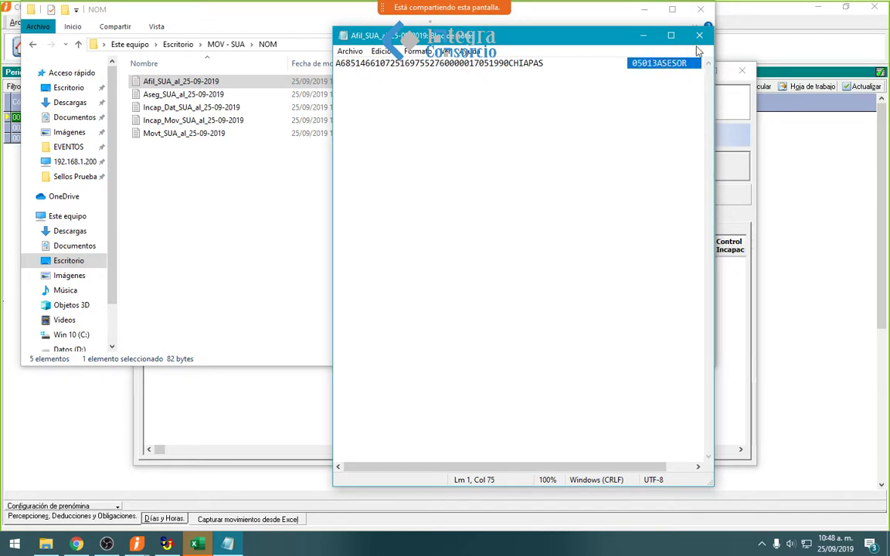
click(700, 35)
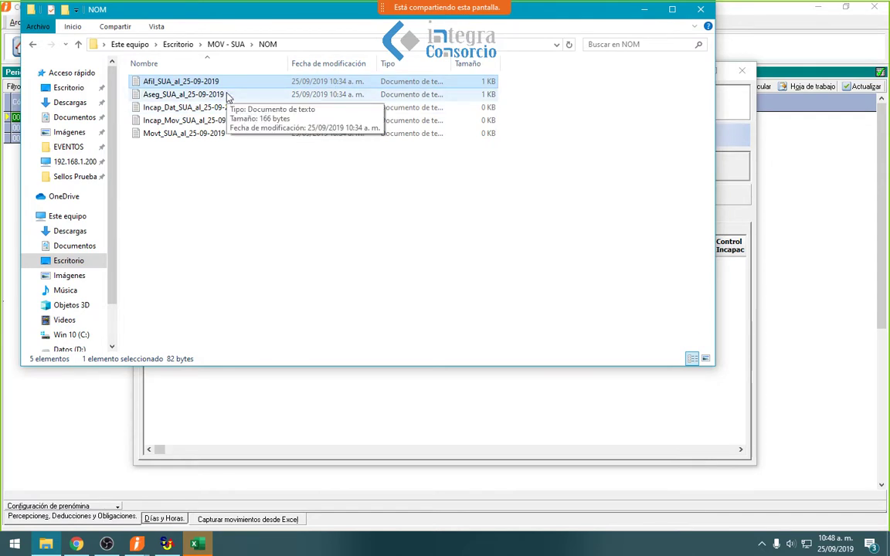
- Confirm Movt_SUA_al_25-09-2019 is empty, then return to the payroll SUA connection dialog
click(203, 95)
click(175, 84)
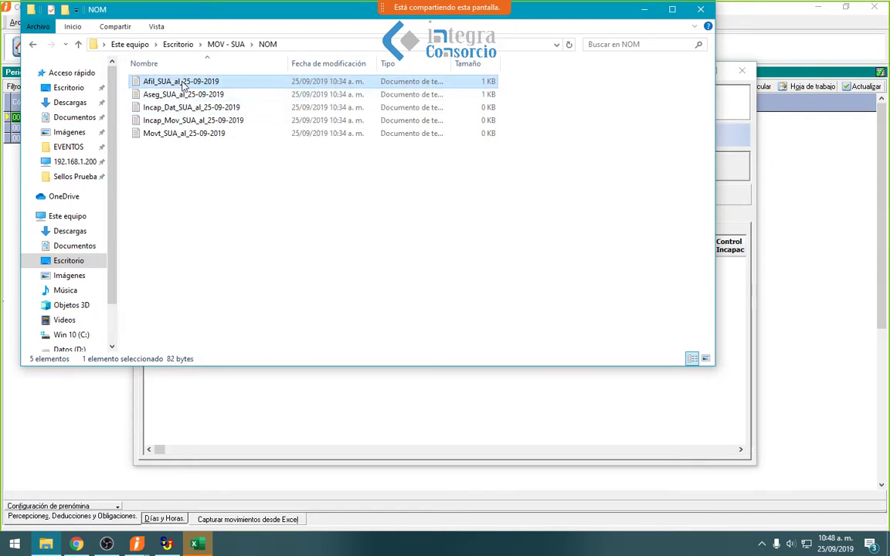
double_click(180, 135)
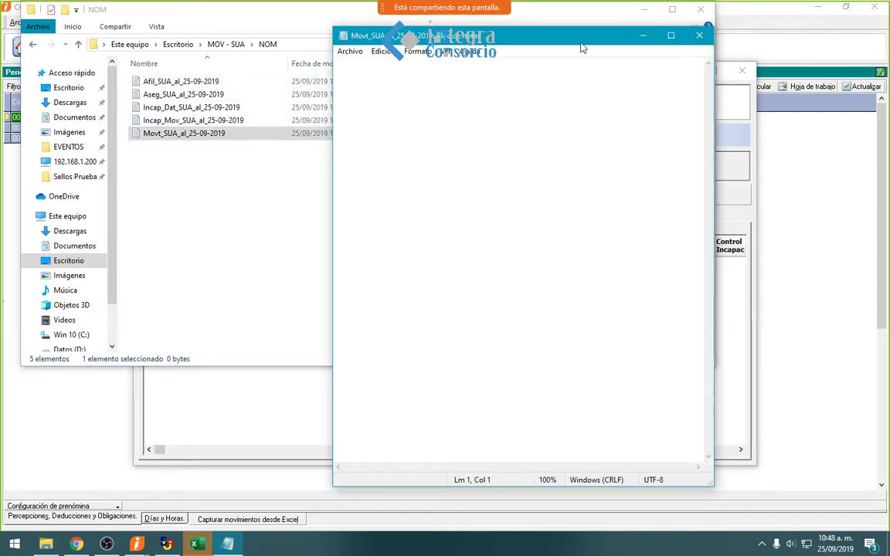
click(693, 38)
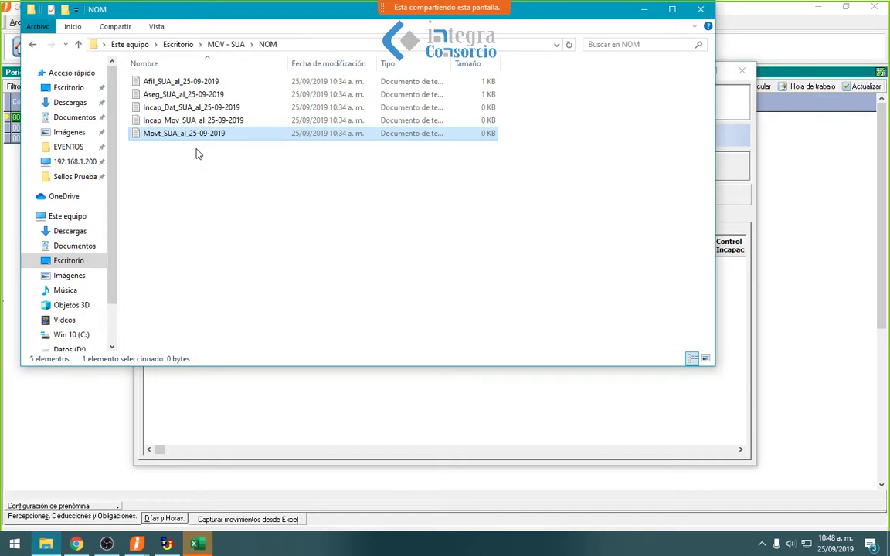
click(165, 86)
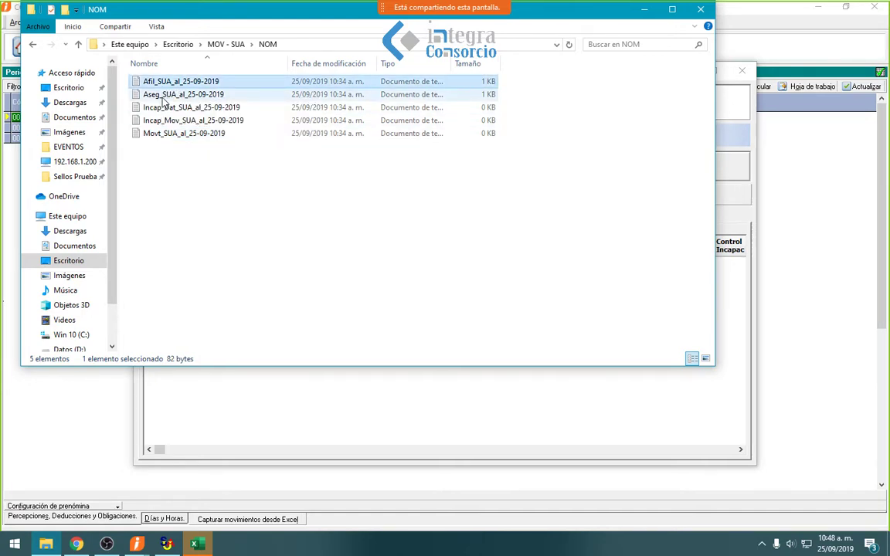
click(163, 96)
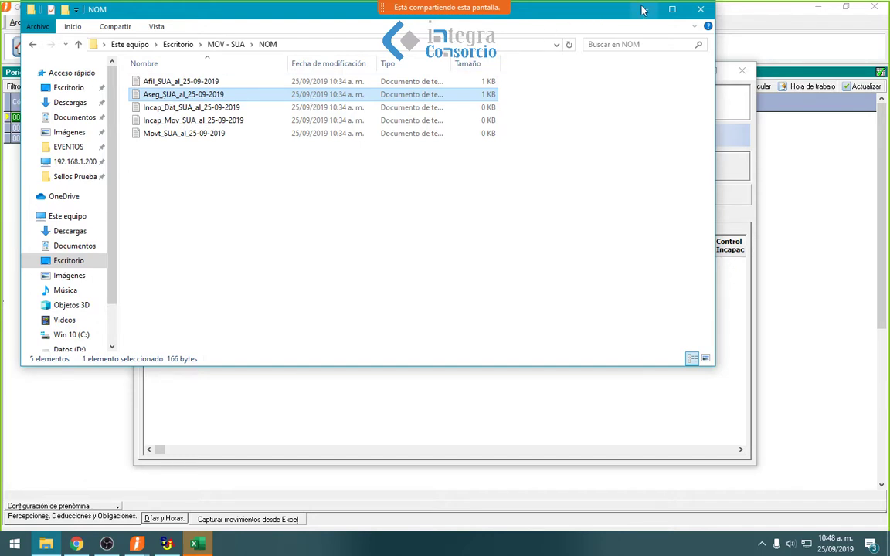
key(alt+Tab)
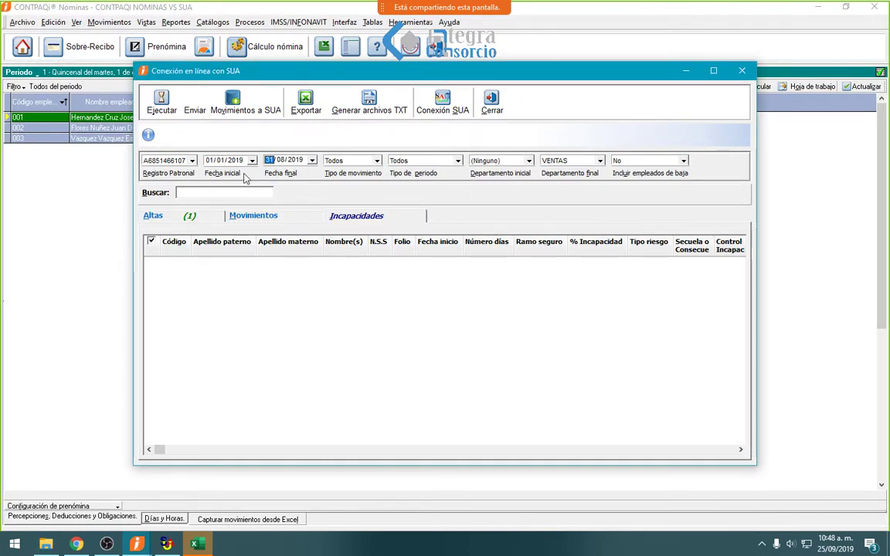
- Generate the SUA TXT files from the Altas list and select the incapacity file
click(212, 219)
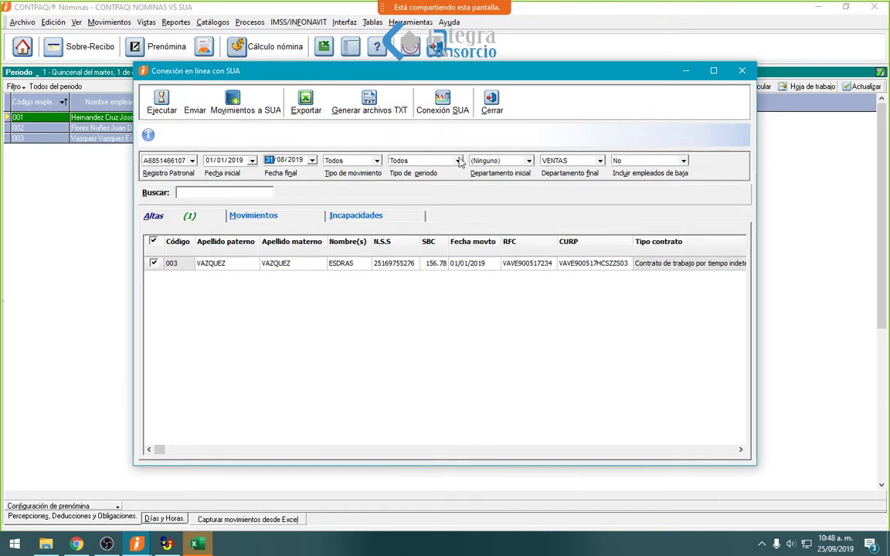
click(372, 112)
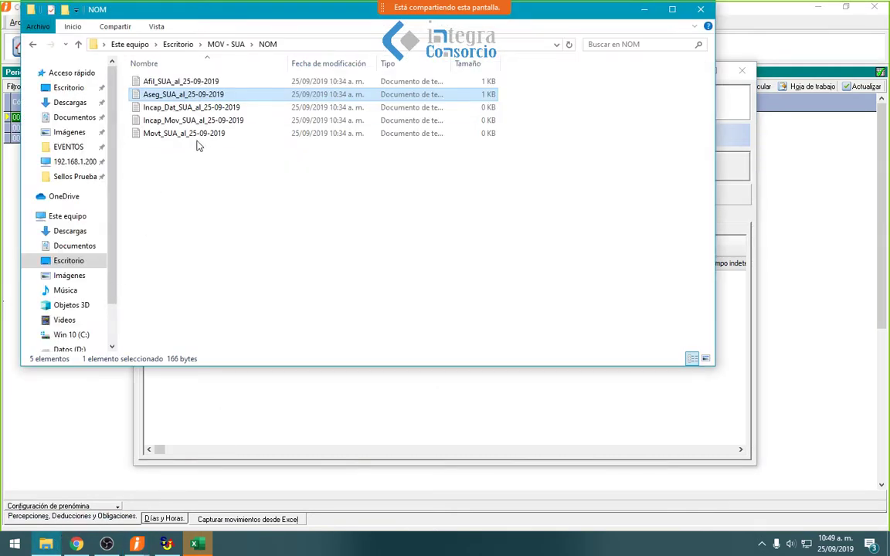
click(182, 109)
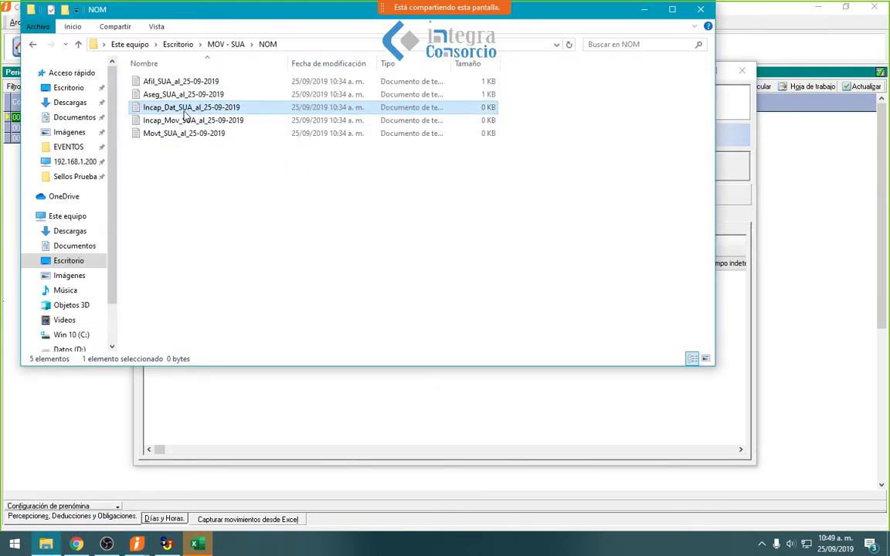
- Select the Movt_SUA file, then close SUA's Actualizar Trabajadores import dialog and return to CONTPAQi
shift+click(185, 121)
click(174, 138)
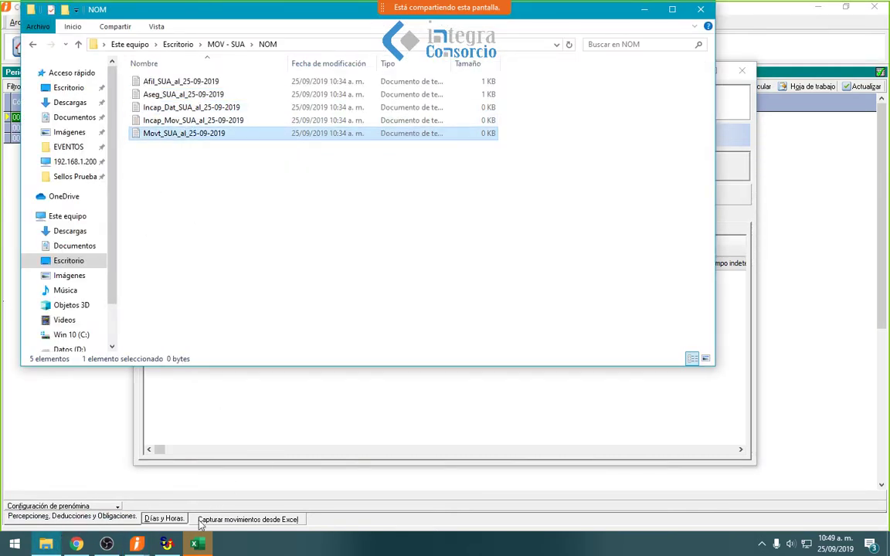
click(123, 546)
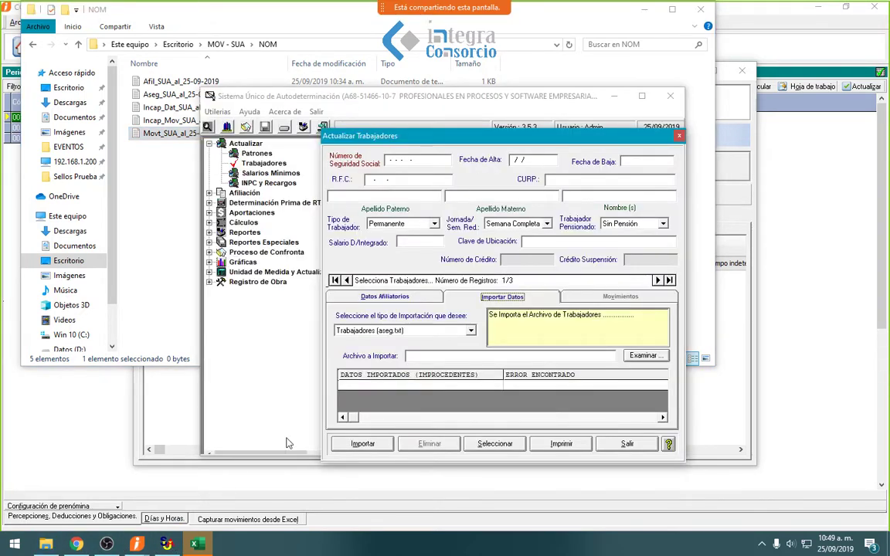
click(429, 330)
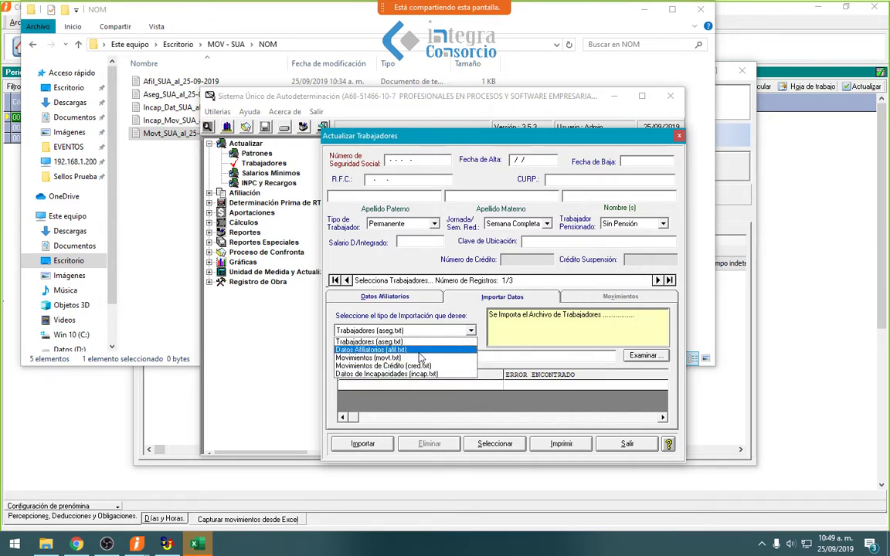
click(627, 443)
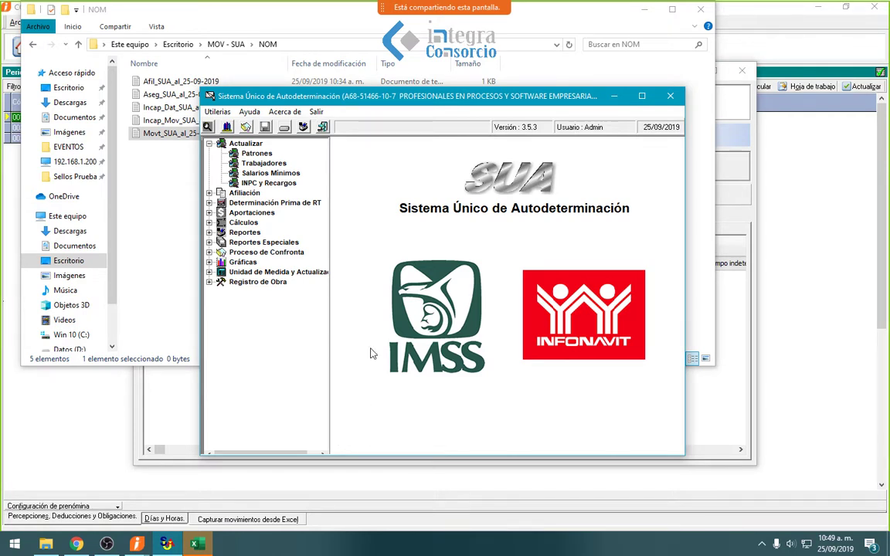
click(115, 417)
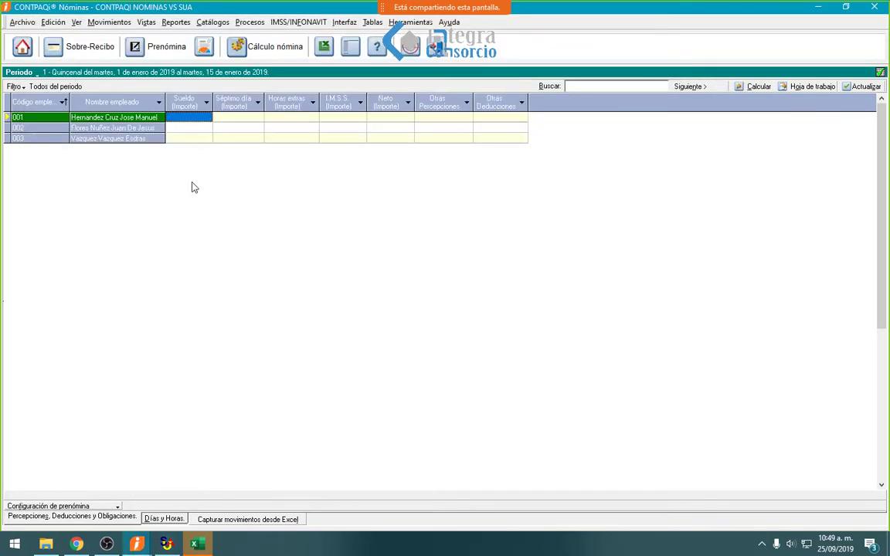
- Show the Días y Horas columns, then open and close employee 001's Sobre-Recibo incapacity section
click(164, 518)
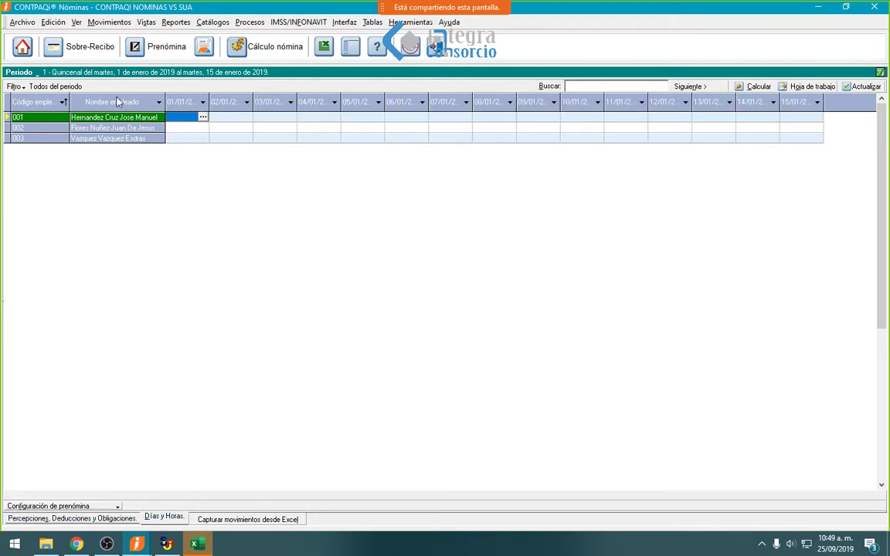
click(87, 48)
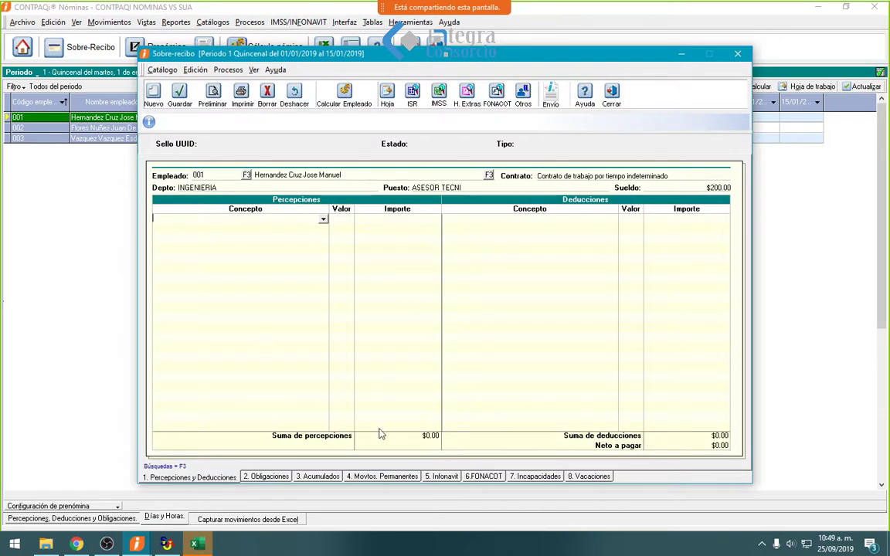
click(517, 477)
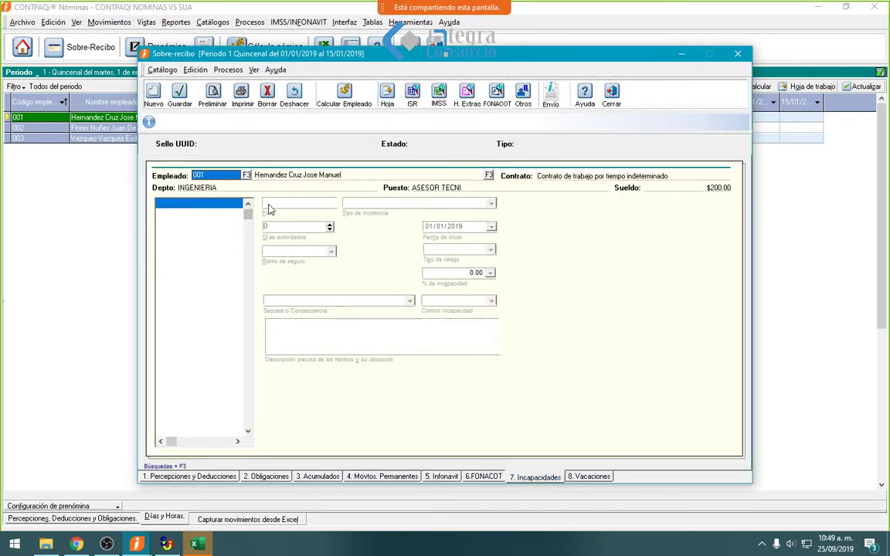
click(153, 92)
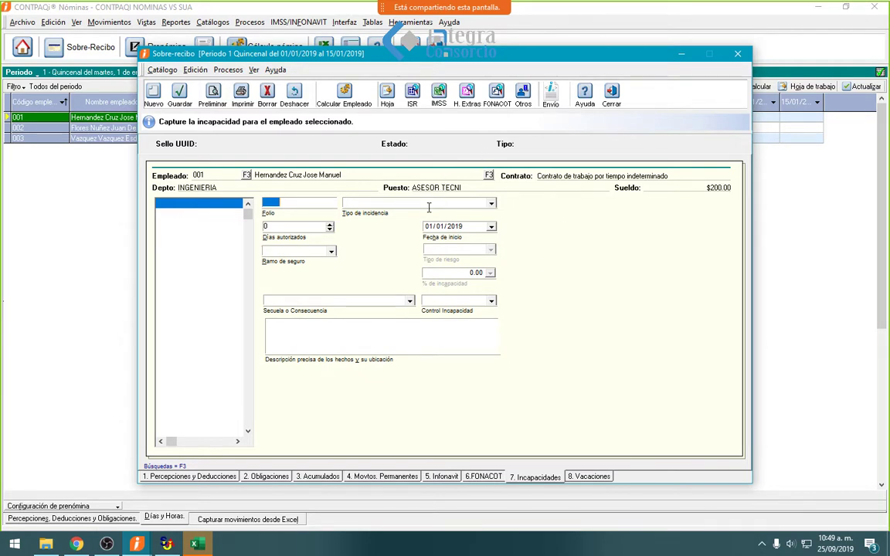
click(612, 99)
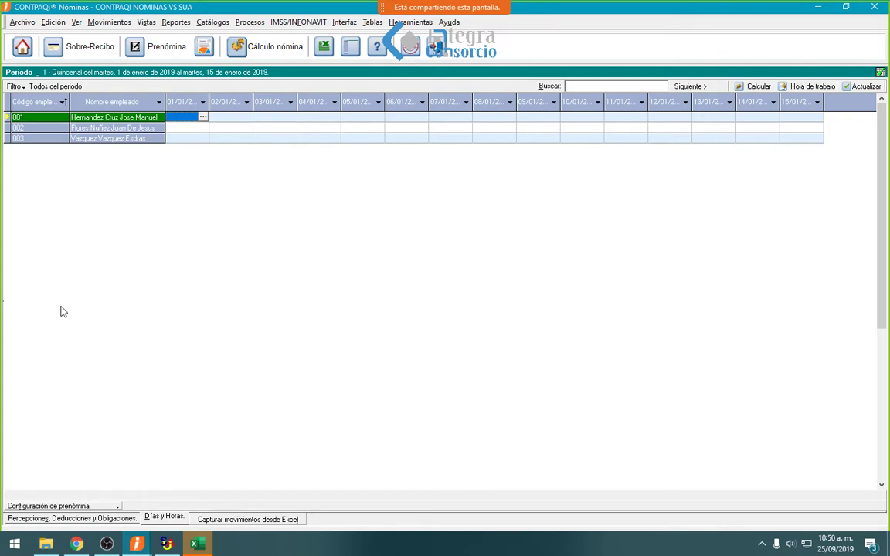
click(50, 522)
- Calculate period 1 payroll for all employees with F9, then close the SUA connection window
click(227, 118)
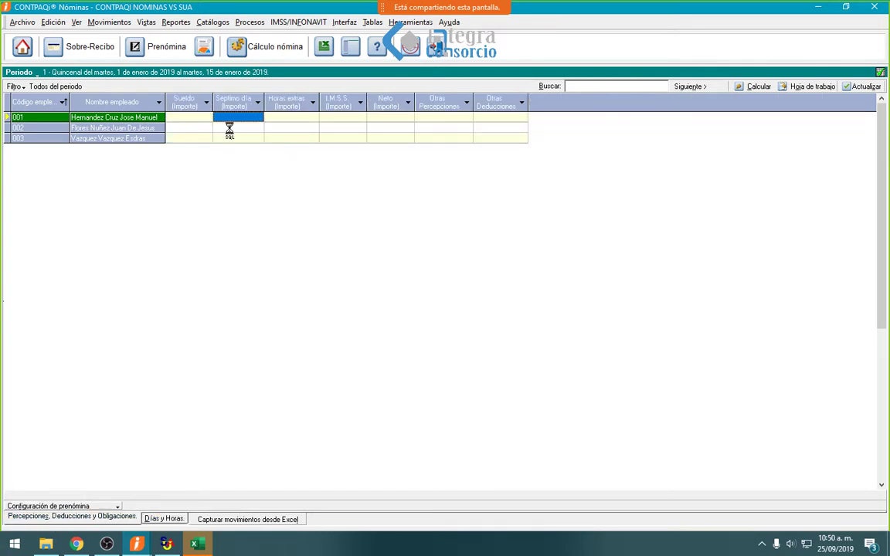
key(F9)
key(Up)
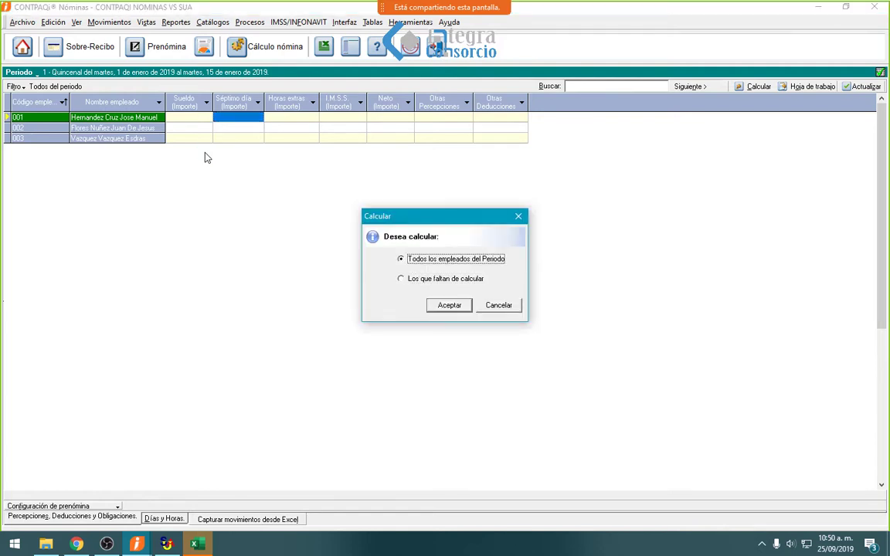
key(Return)
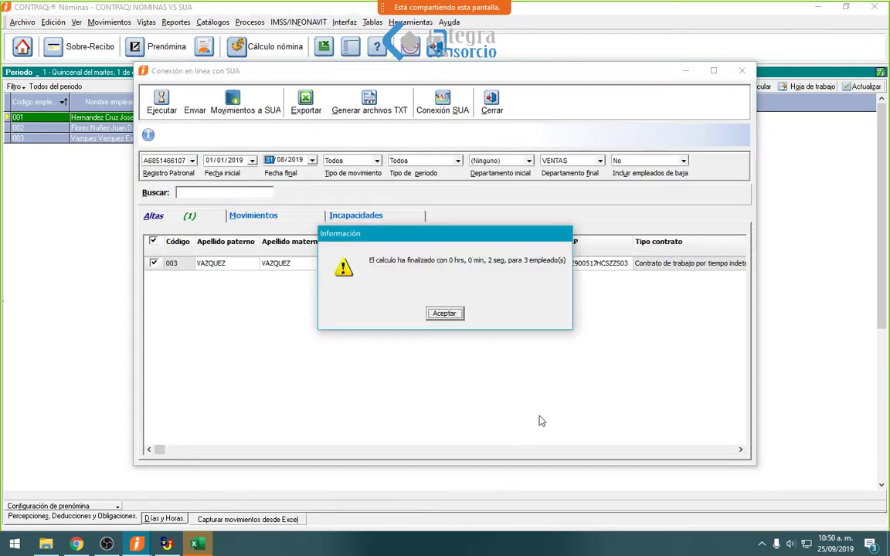
key(Return)
click(491, 105)
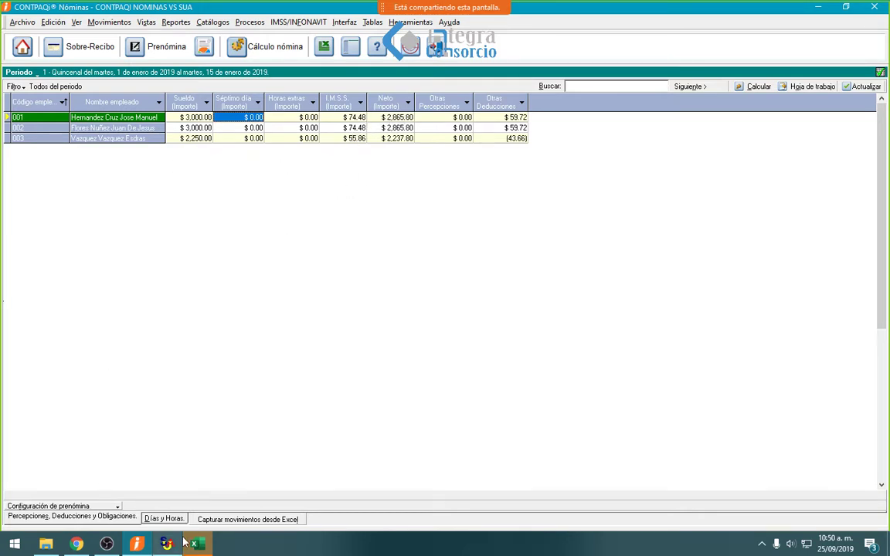
- Run the January 2019 Liquidación Mensual IMSS Informativa for the company's registro patronal, including all employees
click(298, 22)
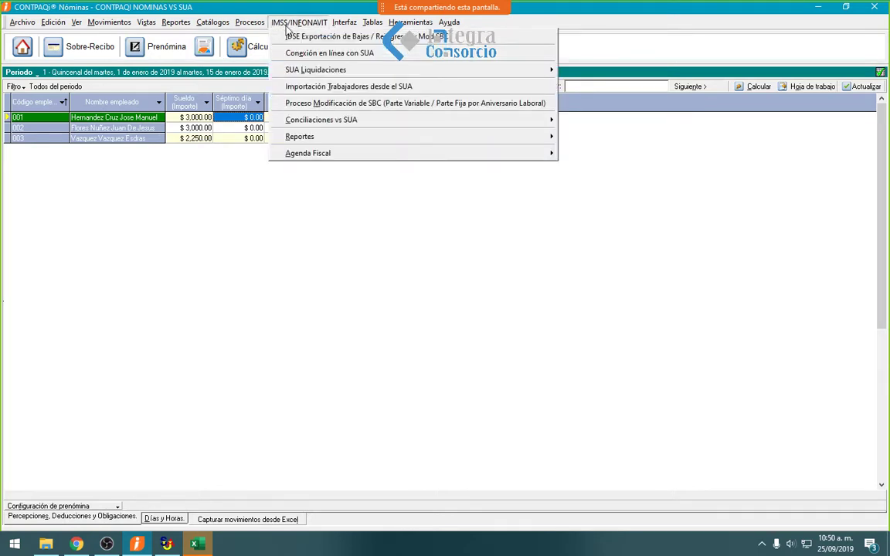
mouse_move(297, 71)
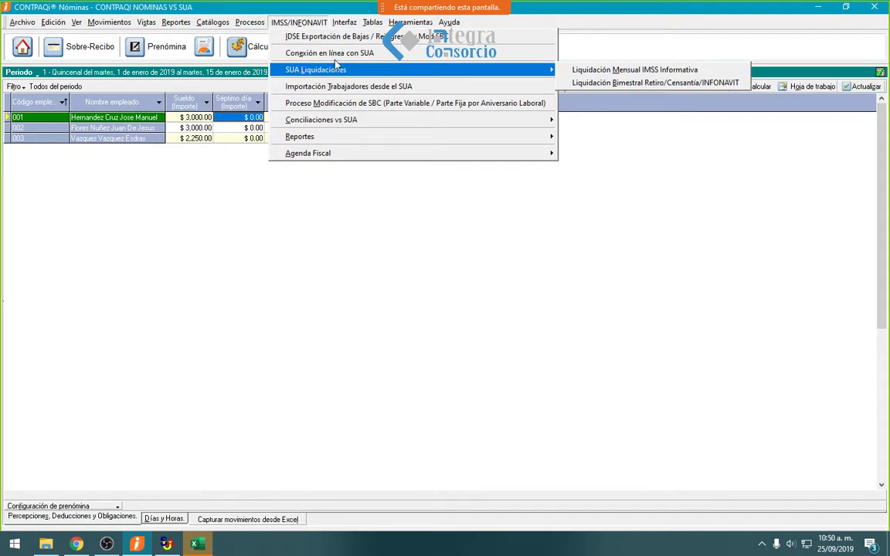
click(582, 72)
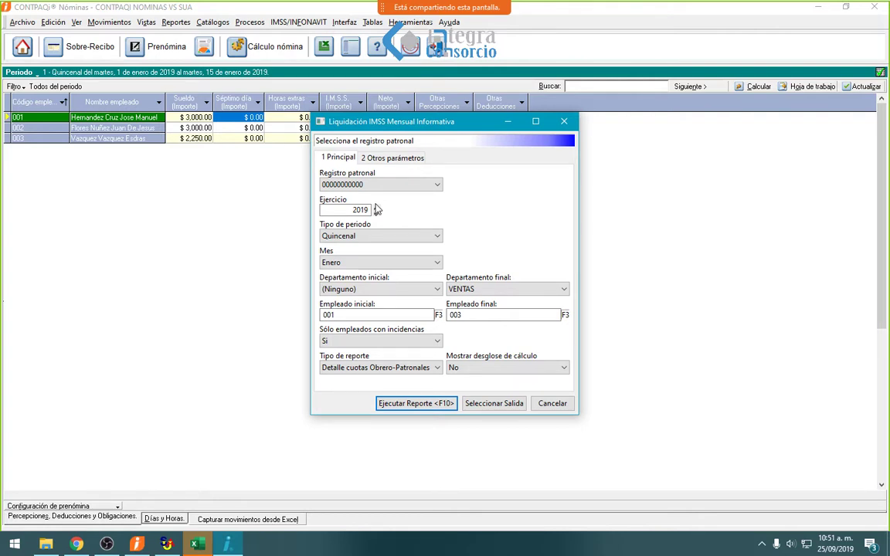
click(435, 185)
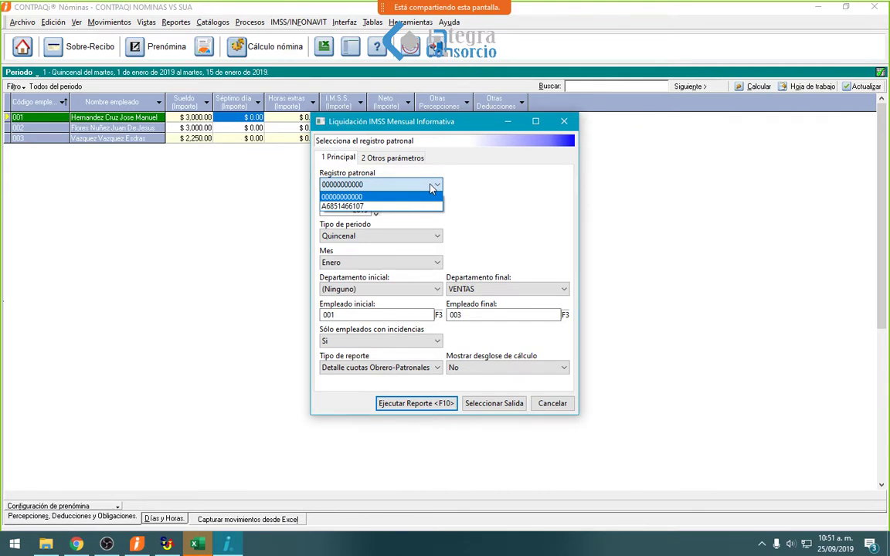
click(378, 206)
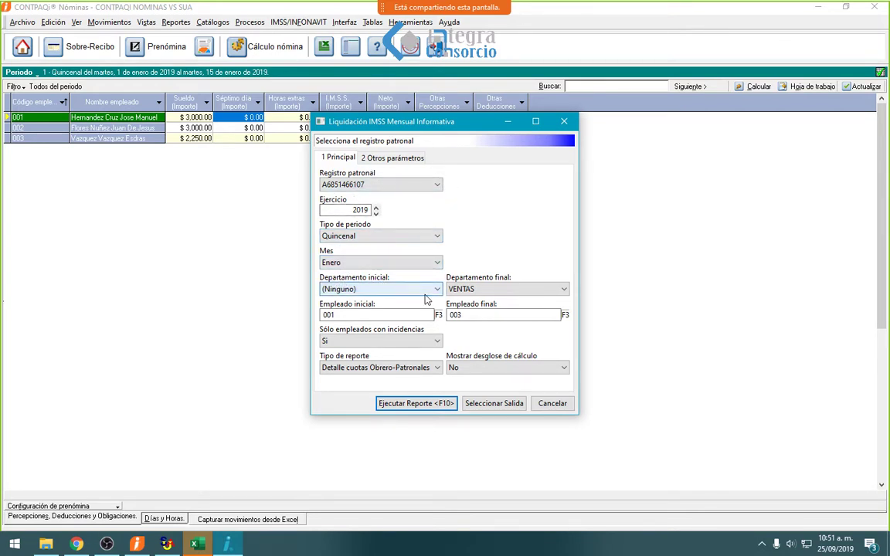
click(378, 341)
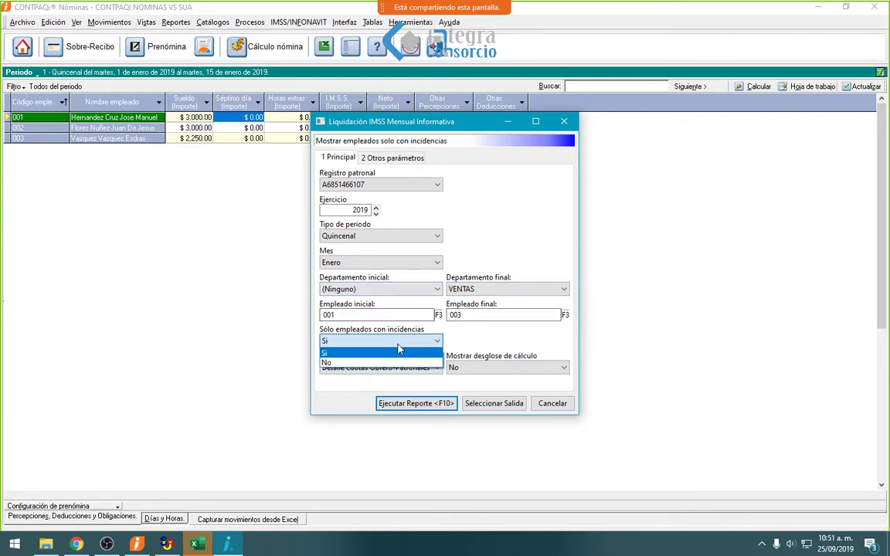
click(337, 363)
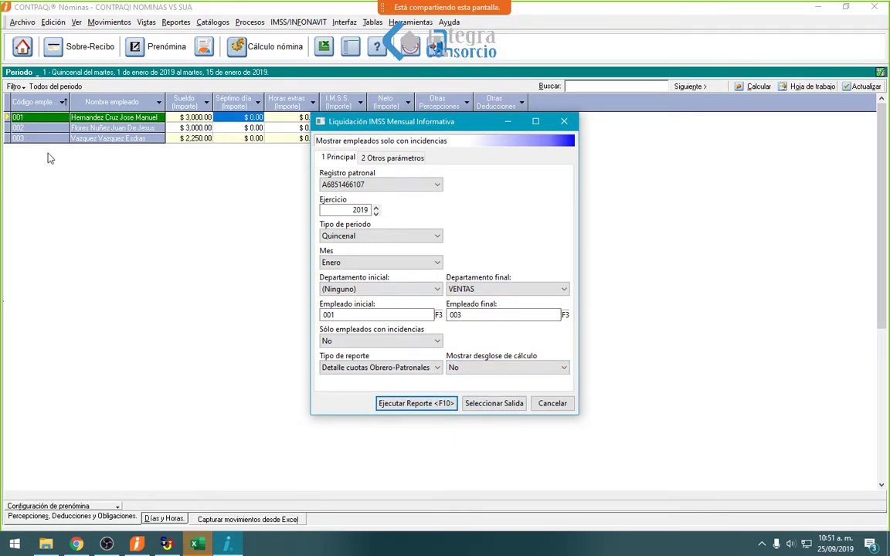
click(426, 406)
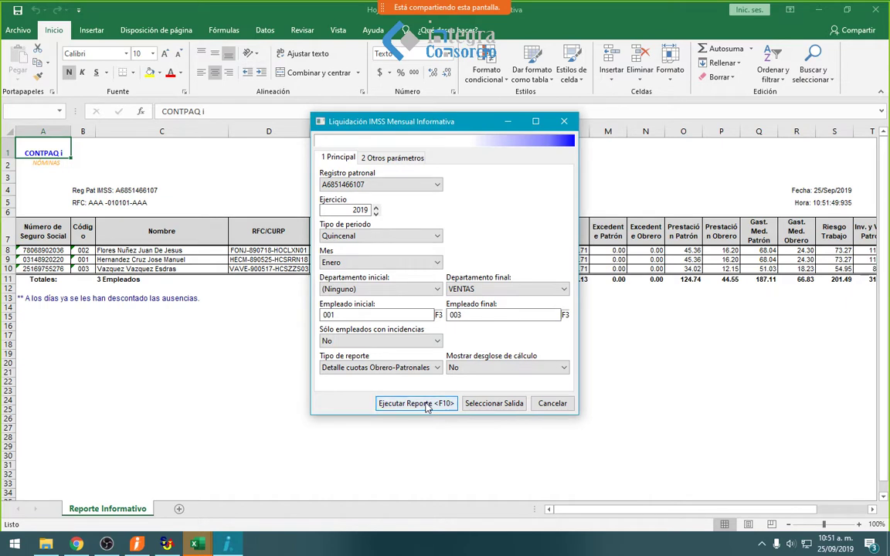
- Check row 9's contribution amounts and the Total column down to the 2,755.28 grand total
click(553, 403)
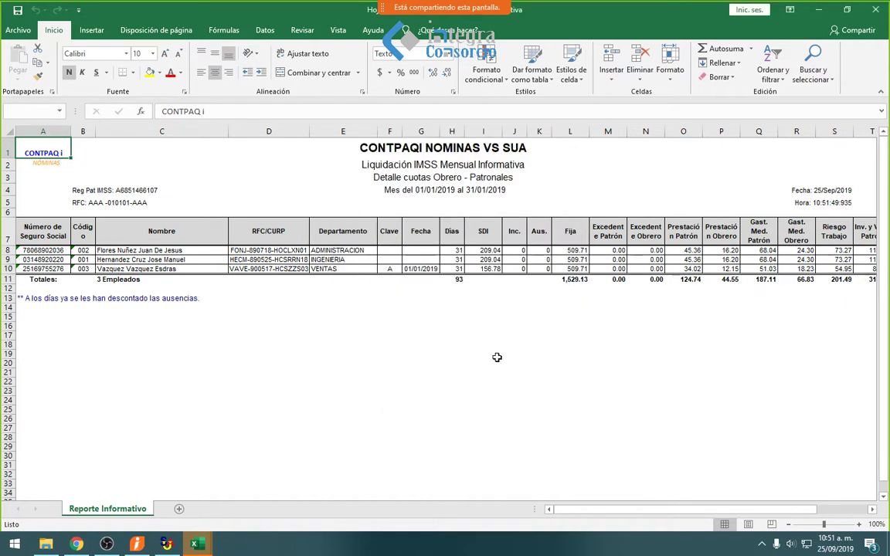
click(316, 257)
key(Right)
key(Right)
key(Right)
key(Right)
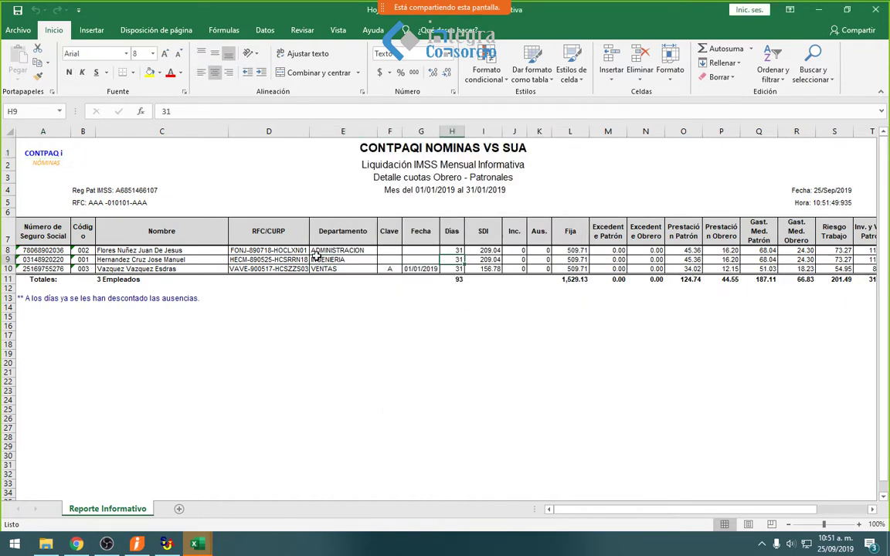
key(Right)
key(Right)
key(Right)
key(Right)
key(Right)
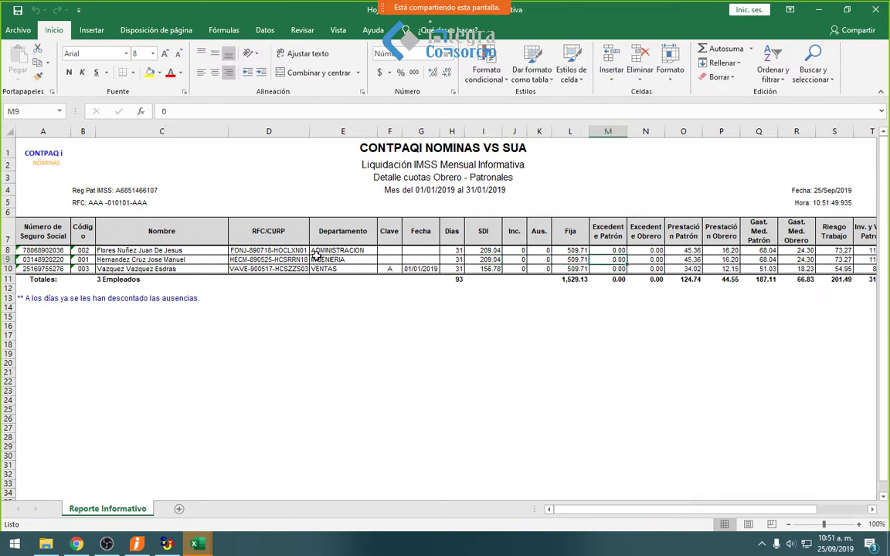
key(Right)
key(Right)
key(Right)
key(Right)
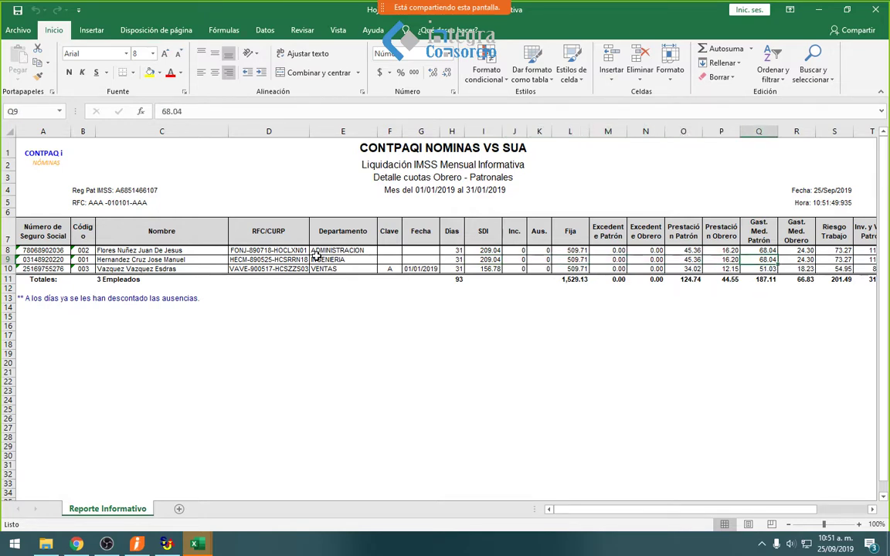
key(Right)
key(Right)
key(Right)
key(Right)
key(Right)
key(Right)
key(Right)
key(Right)
key(Right)
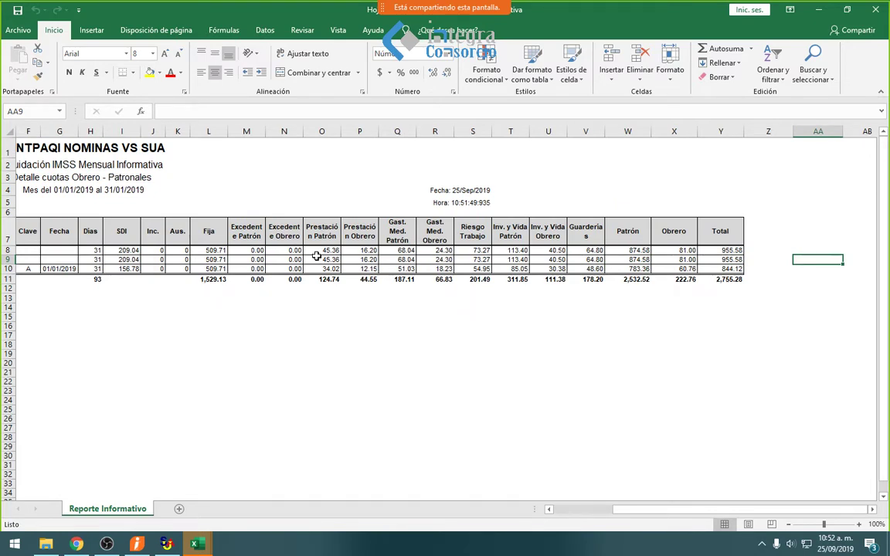
key(Left)
key(Left)
key(Down)
key(Up)
key(Up)
key(Down)
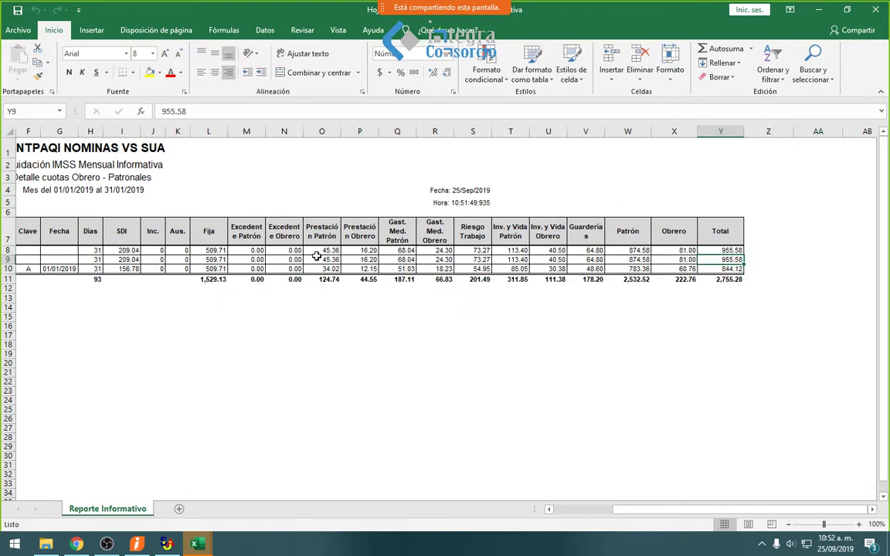
key(Down)
key(Down)
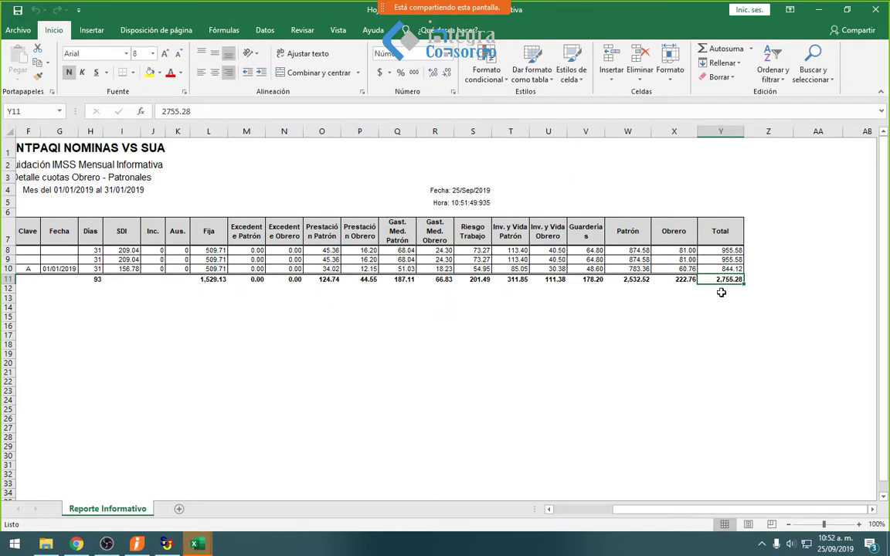
click(166, 544)
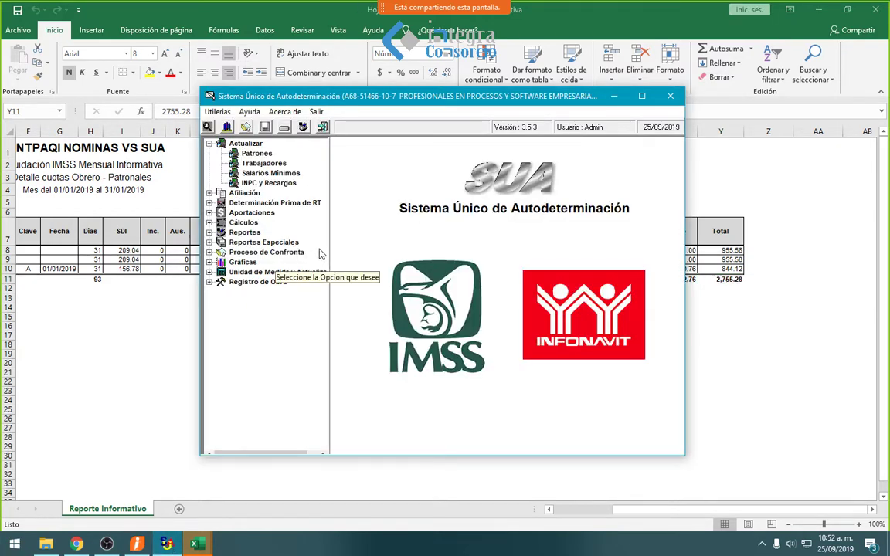
- Calculate the SUA Pago Global for January 2019
click(210, 223)
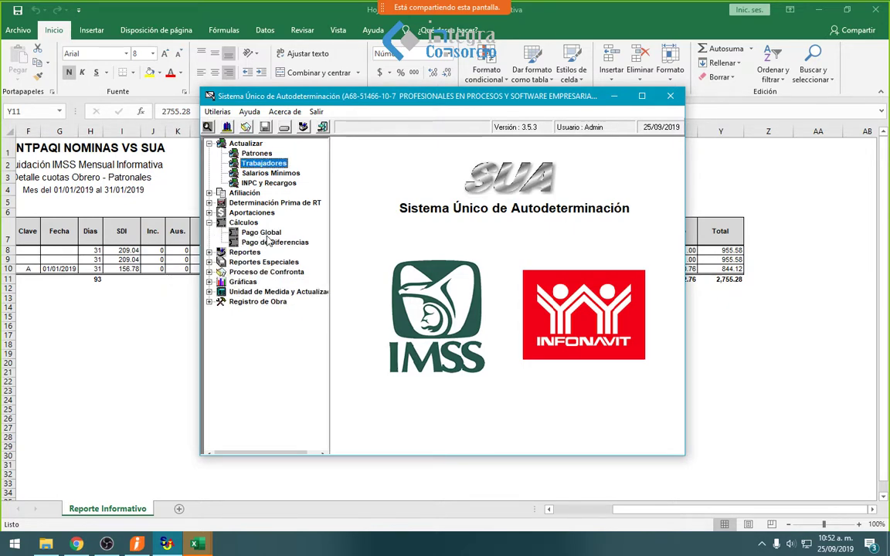
double_click(258, 232)
click(423, 146)
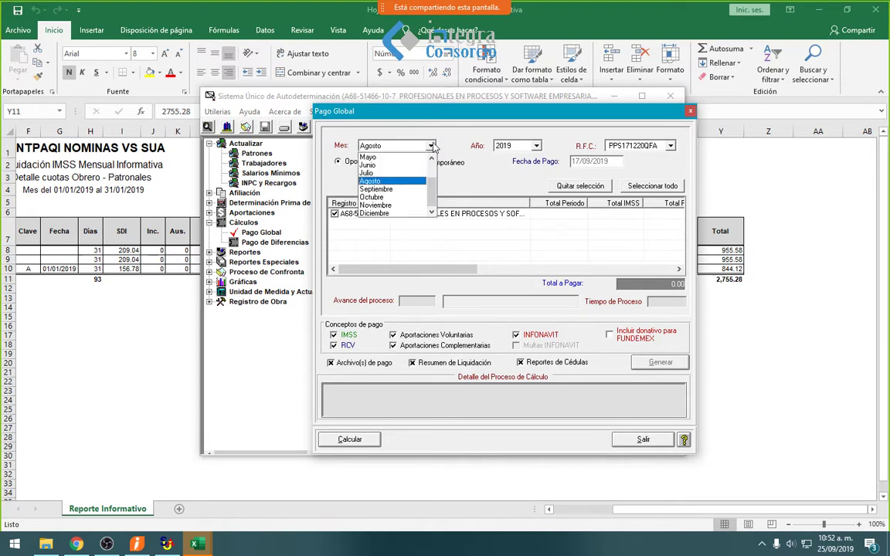
click(390, 146)
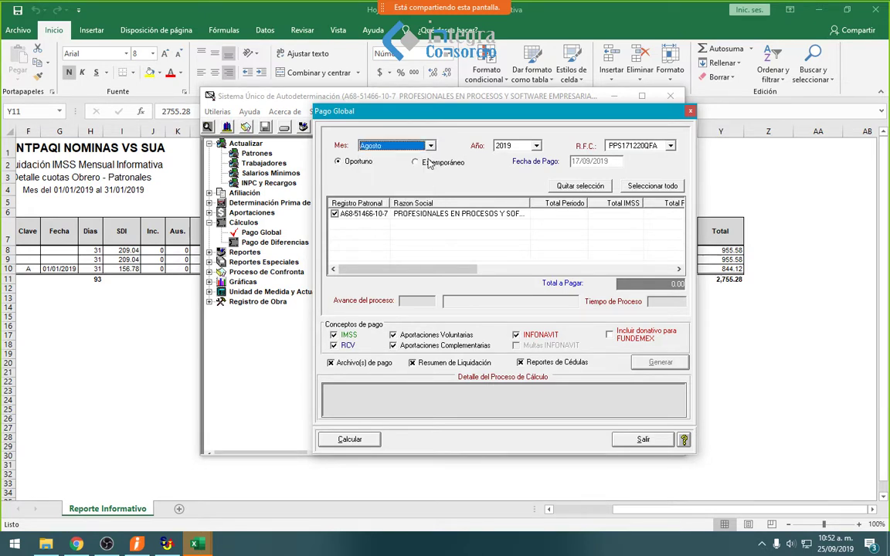
click(431, 146)
scroll(433, 181, up, 2)
click(408, 159)
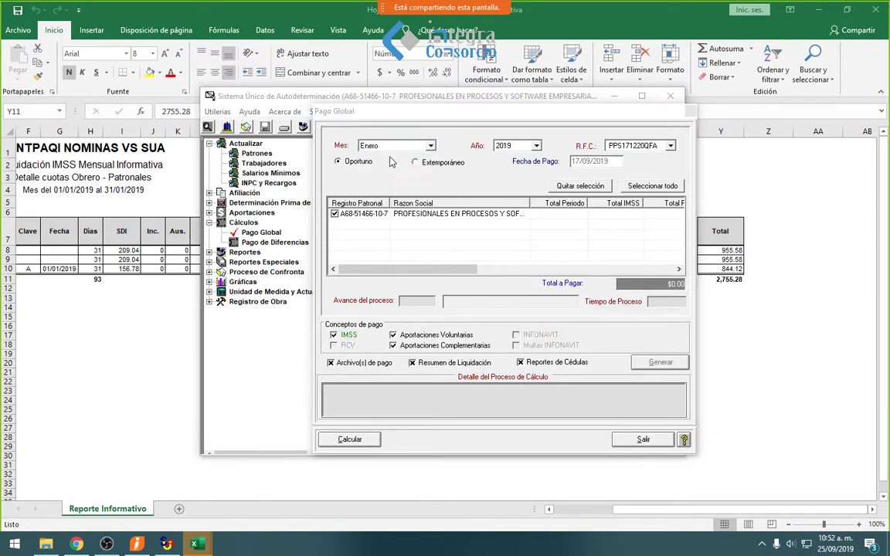
click(524, 333)
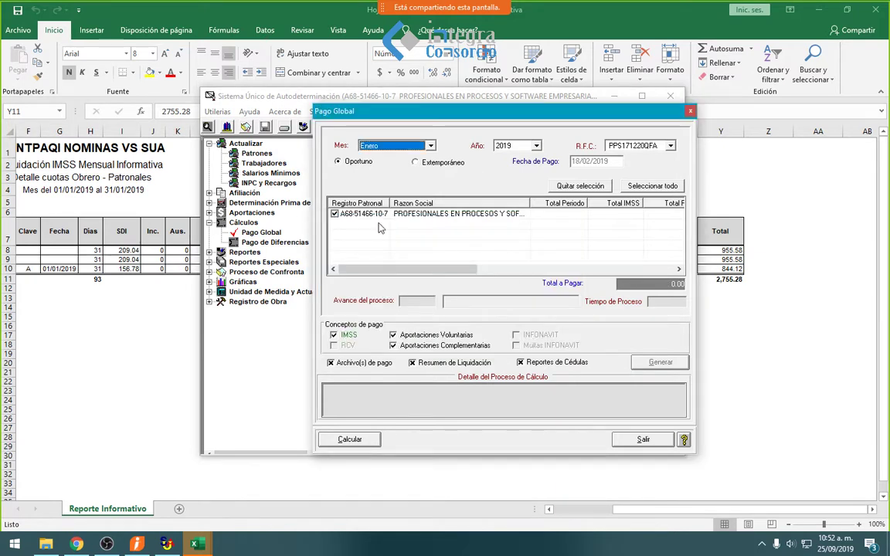
click(369, 440)
click(470, 307)
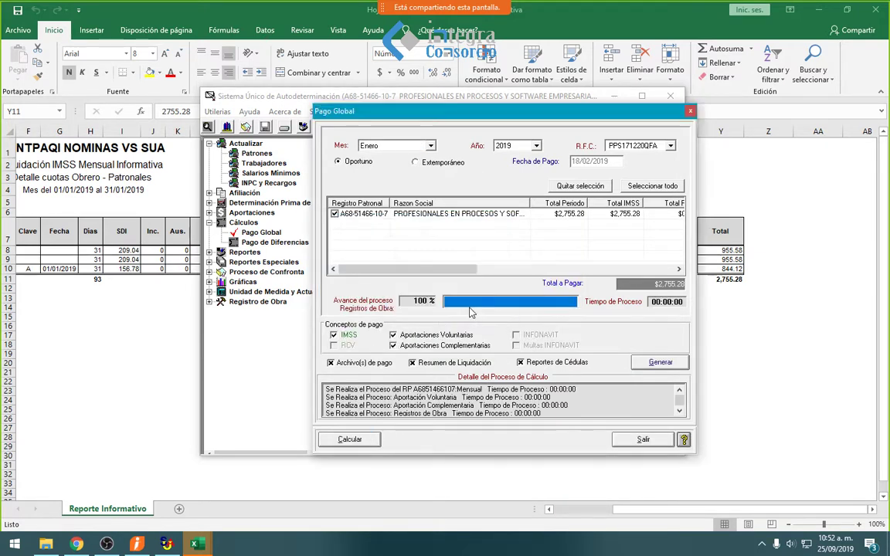
- Untick the IMSS, voluntary and complementary concepts and the payment-file and summary outputs
click(334, 335)
click(393, 335)
click(393, 346)
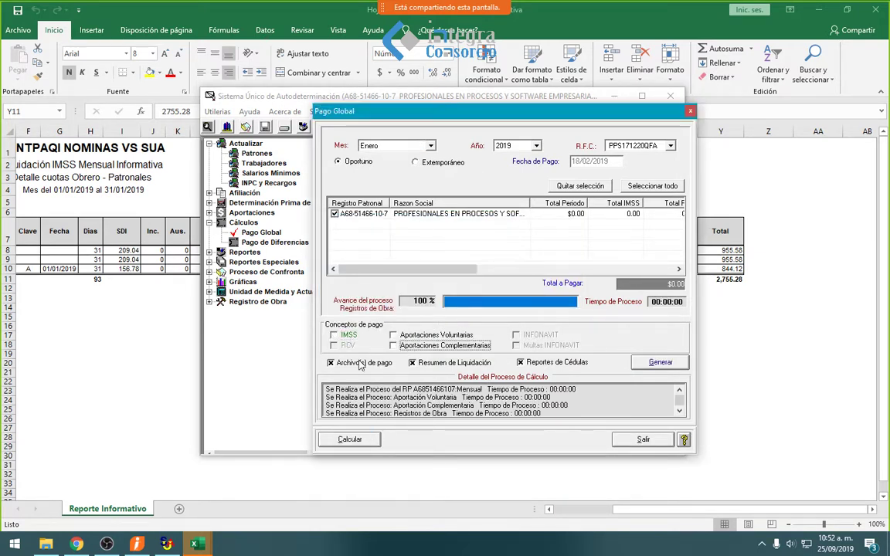
click(331, 362)
click(411, 362)
click(660, 362)
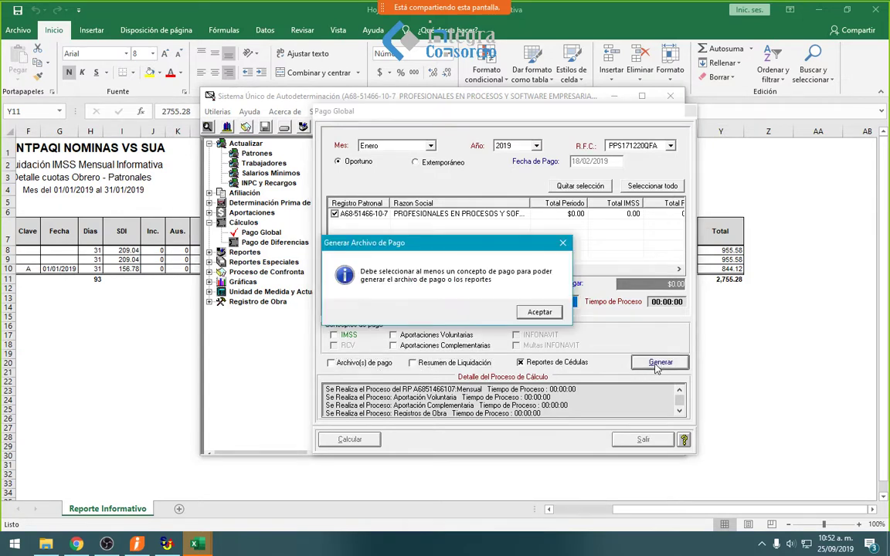
click(533, 317)
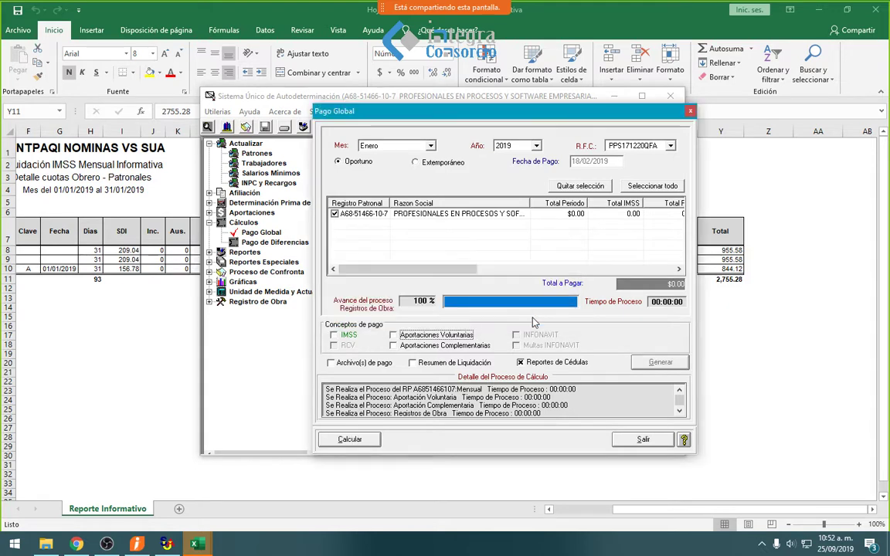
- Recalculate with only IMSS, totalling $2,755.28, and generate its monthly determination report
click(333, 335)
click(661, 363)
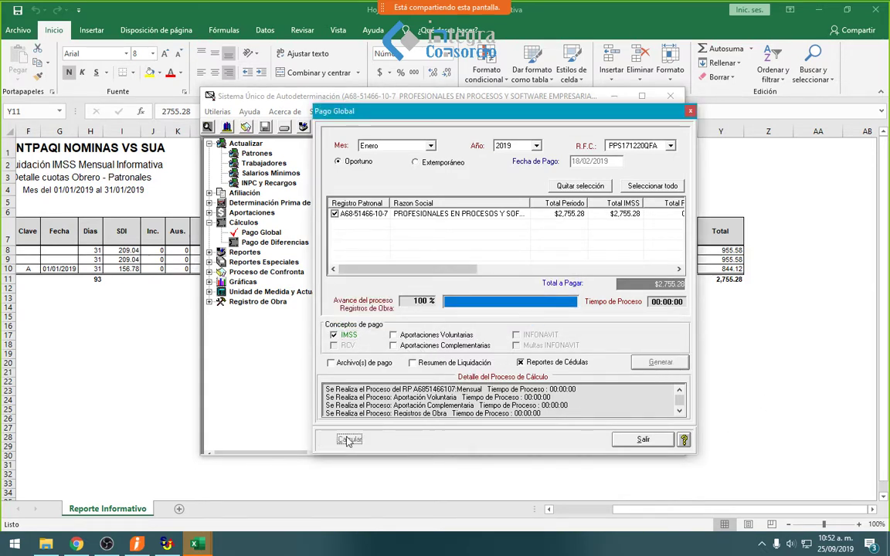
click(470, 308)
click(659, 363)
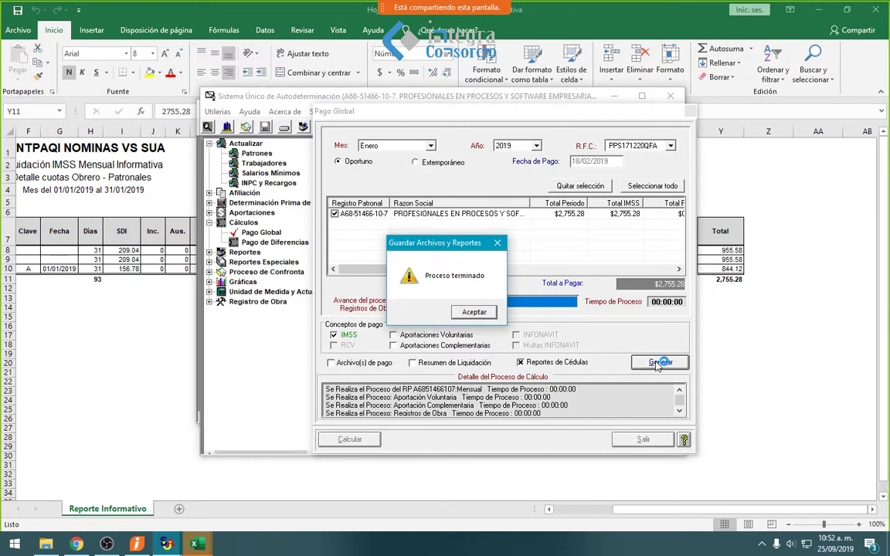
click(474, 311)
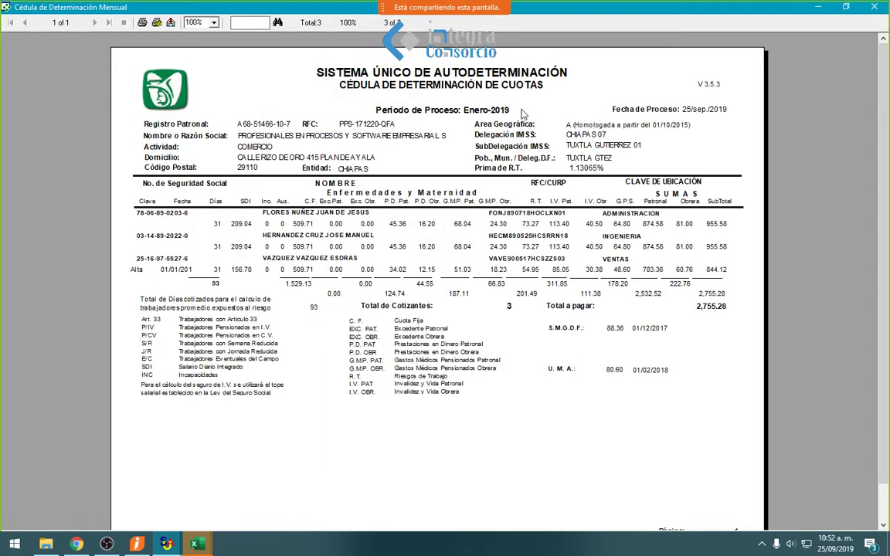
- View the Cédula de Determinación de Cuotas full screen, then minimise it to return to Excel
double_click(456, 108)
click(831, 8)
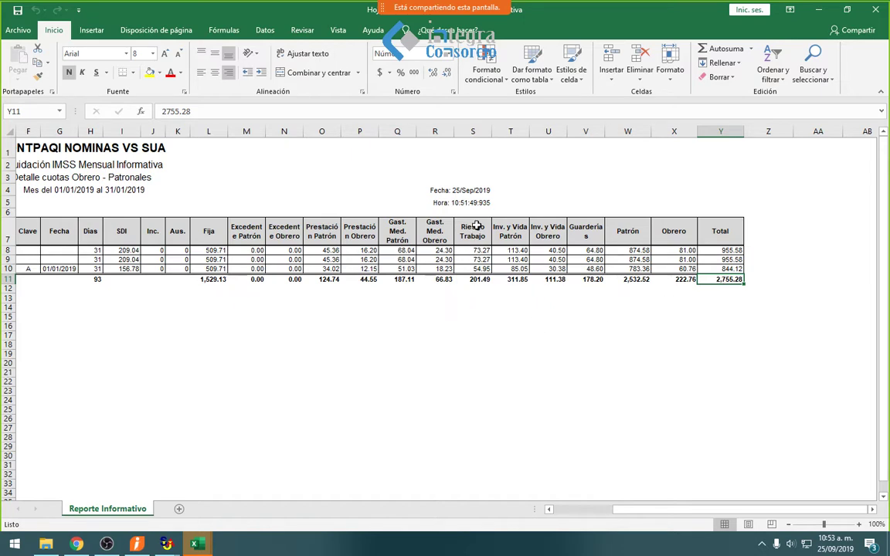
- Fill Riesgo Trabajo cells S7:S11 yellow, check the Y11 total, and return to CONTPAQi Nóminas
drag(473, 230, 468, 280)
click(149, 73)
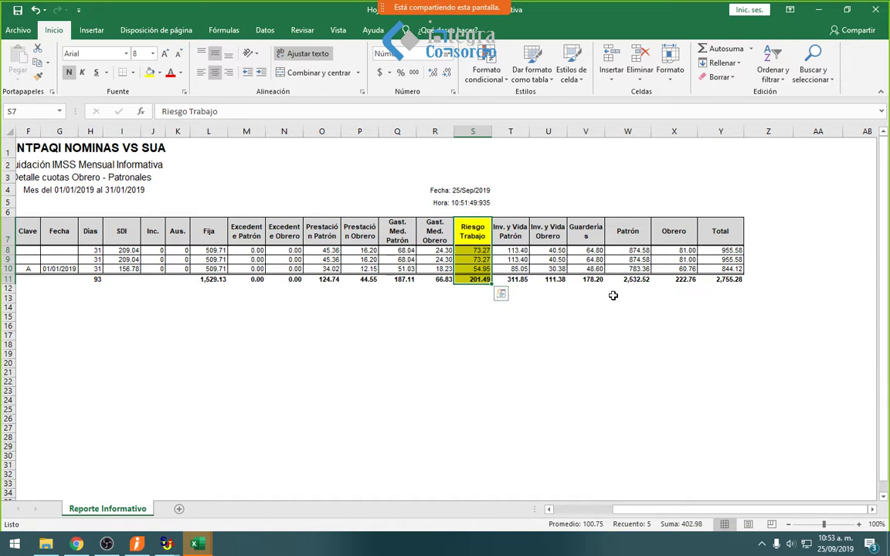
click(731, 280)
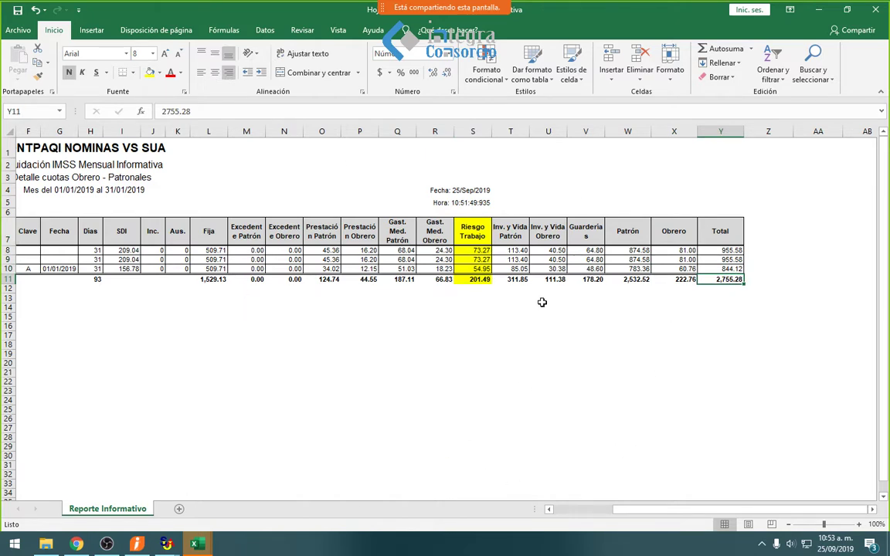
click(144, 545)
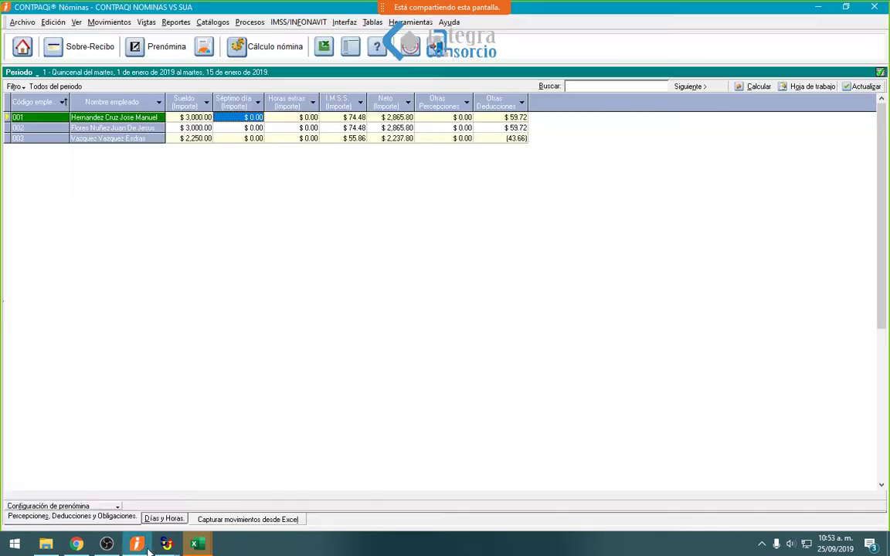
click(251, 26)
mouse_move(213, 22)
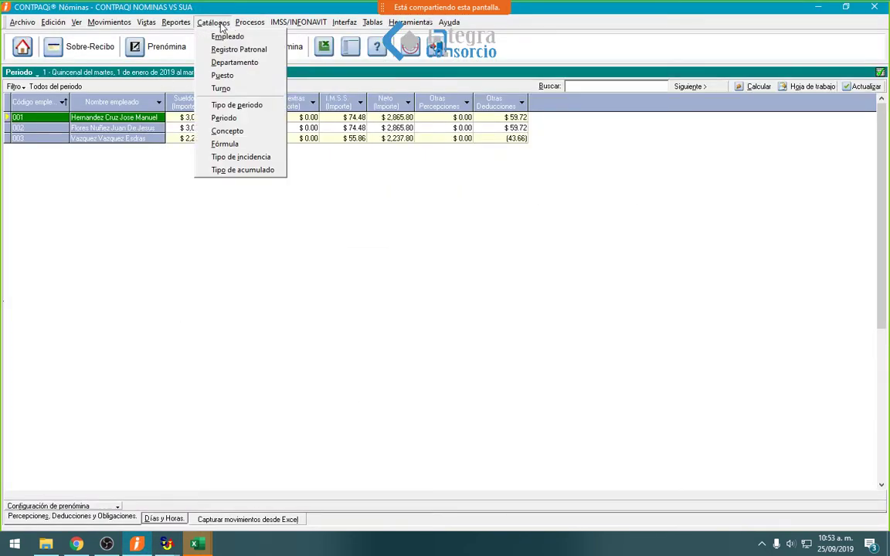
click(231, 51)
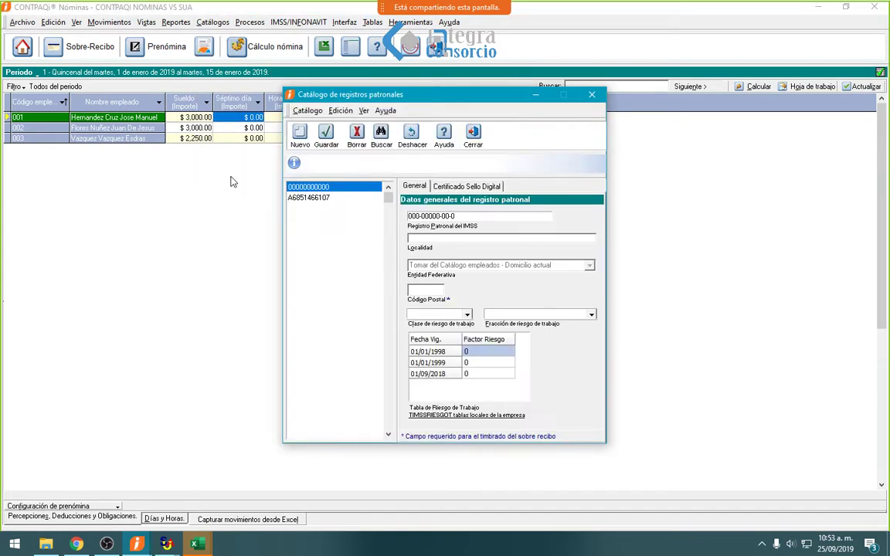
click(312, 199)
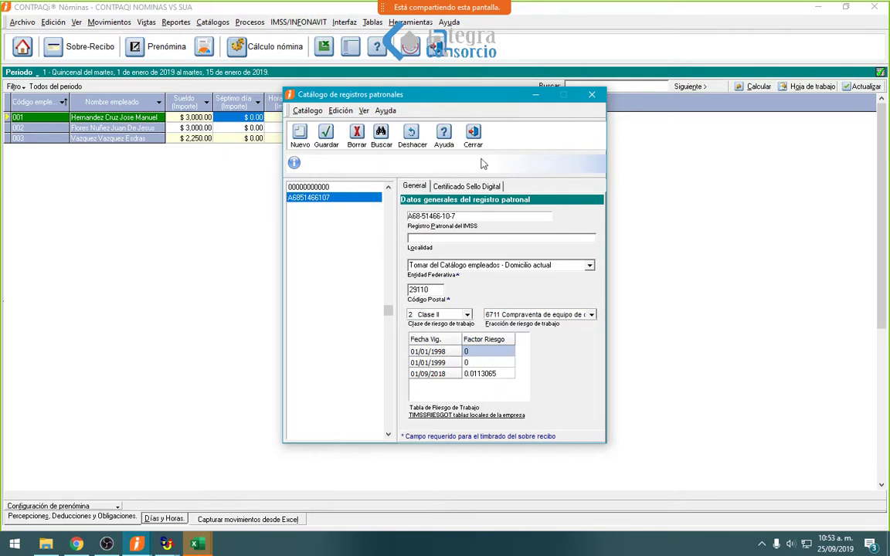
key(Escape)
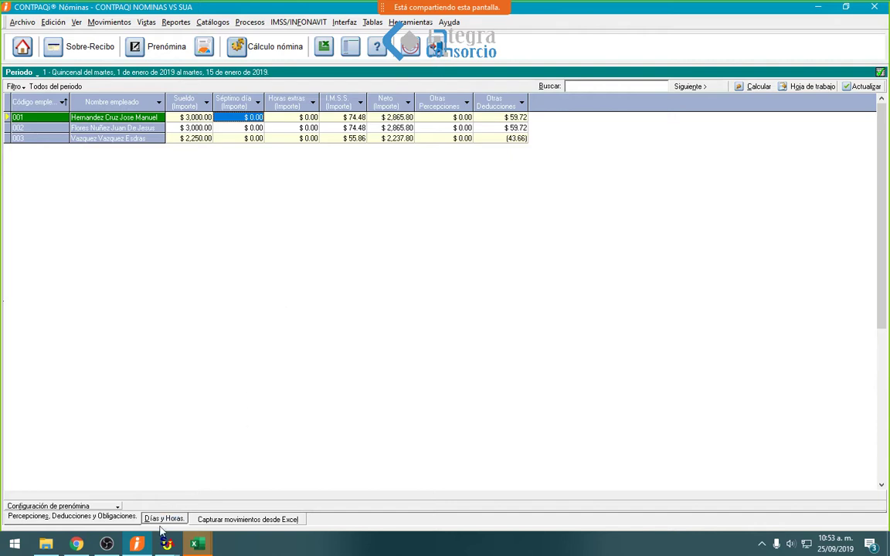
- Close the Hoja1 Liquidación IMSS workbook in Excel without saving changes
click(197, 544)
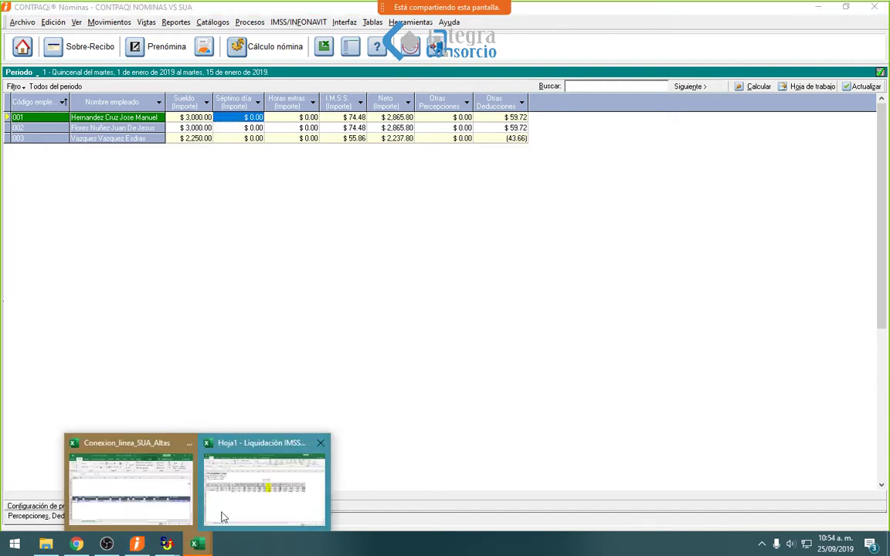
click(222, 517)
click(359, 380)
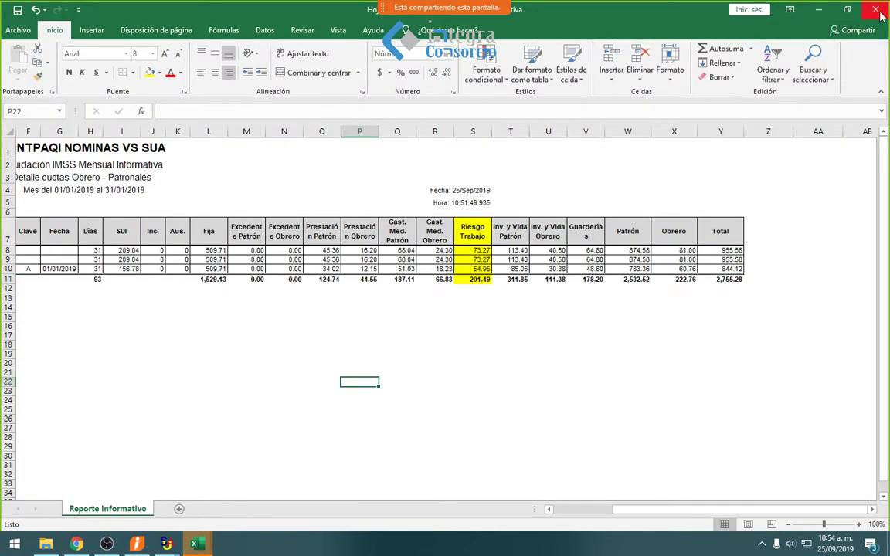
click(878, 13)
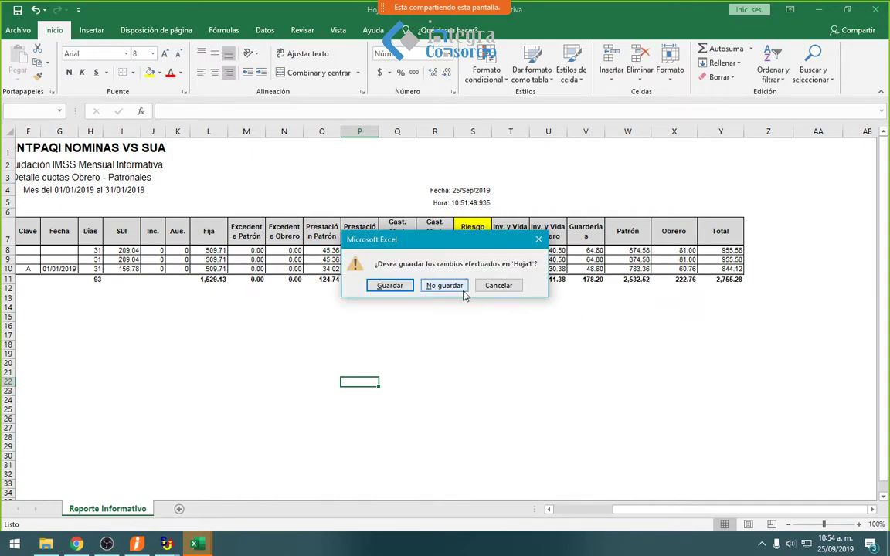
click(430, 285)
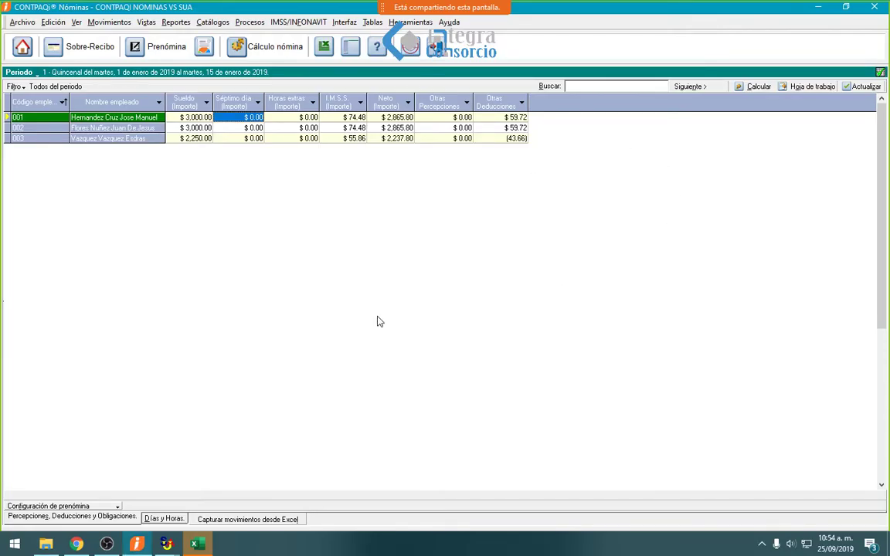
- Run Liquidación Mensual vs SUA for the company's employer registration, January 2019
click(299, 23)
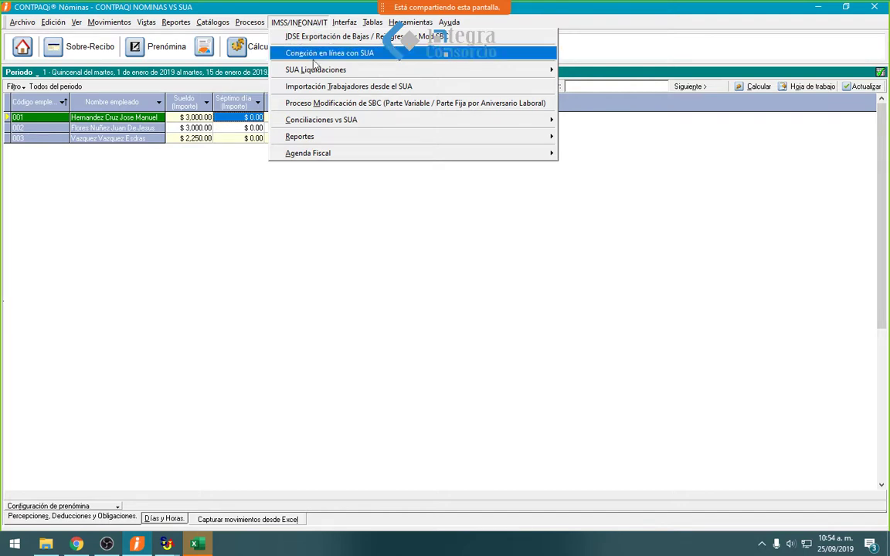
mouse_move(340, 126)
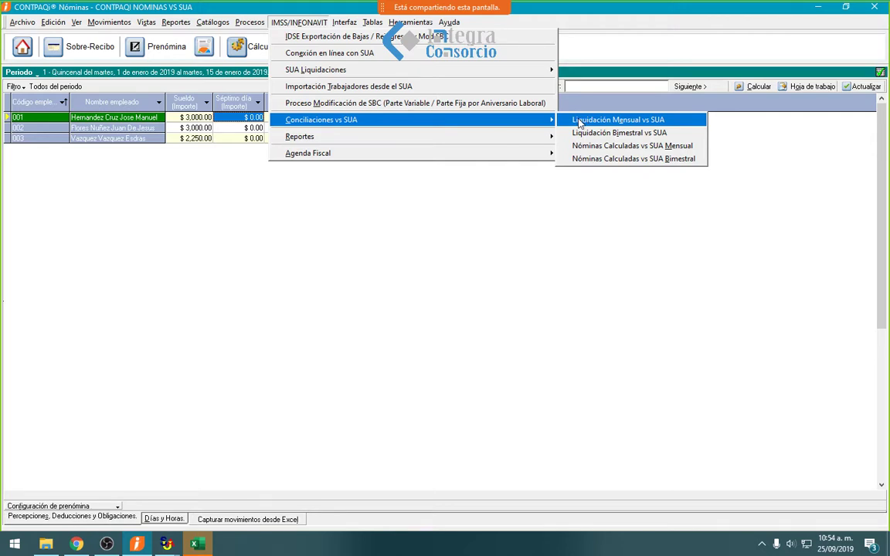
click(579, 122)
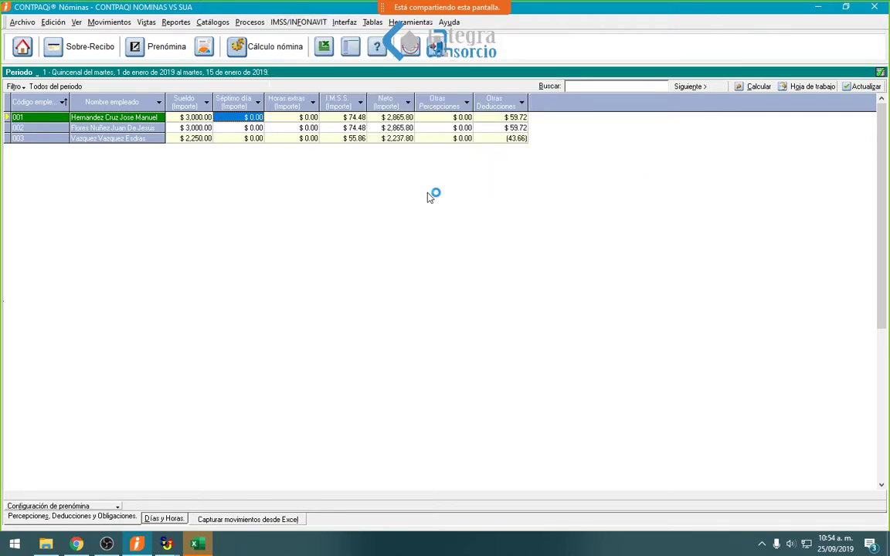
click(436, 256)
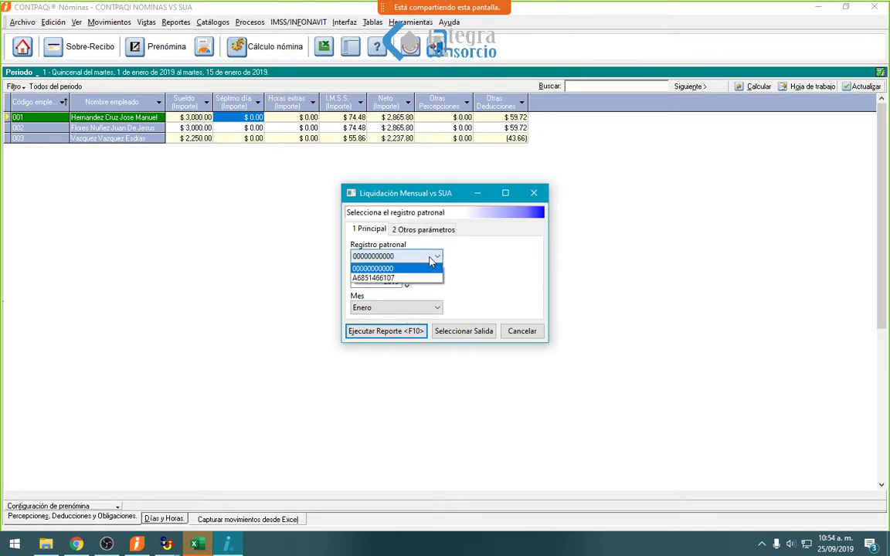
click(387, 277)
click(386, 331)
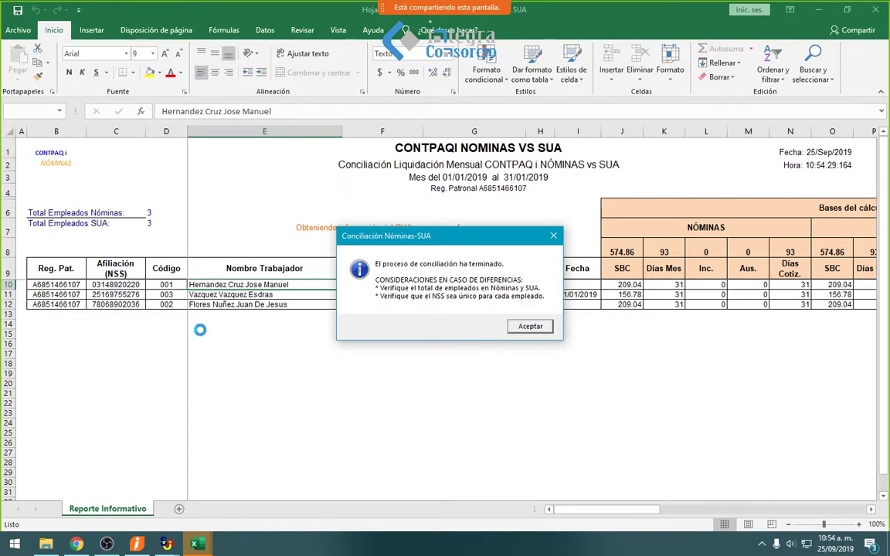
click(540, 327)
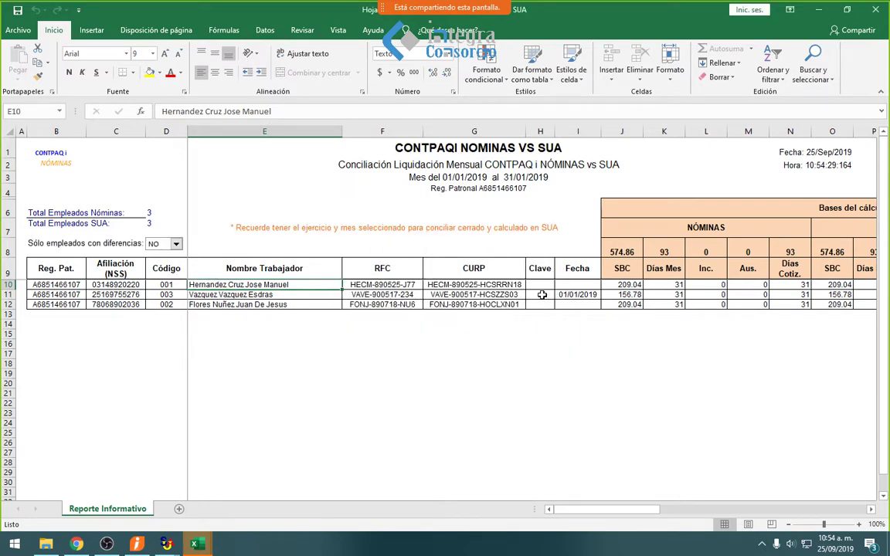
click(542, 294)
key(Right)
key(Right)
key(Right)
key(Right)
key(Right)
key(Right)
key(Right)
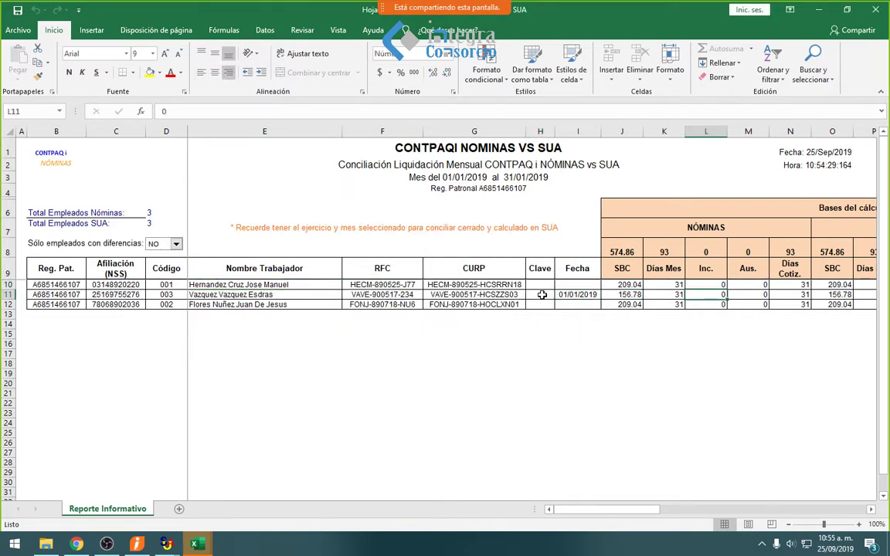
key(Right)
key(Right)
key(Right)
key(Right)
key(Right)
key(Right)
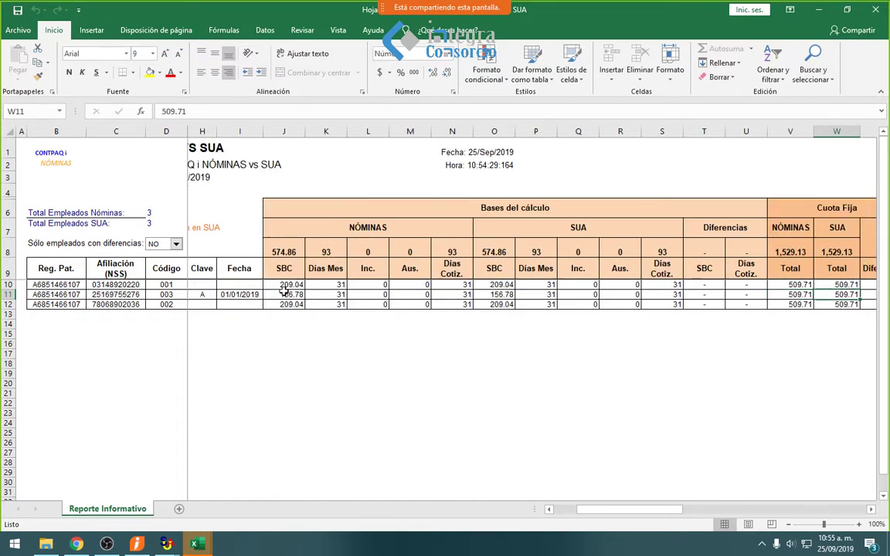
click(283, 285)
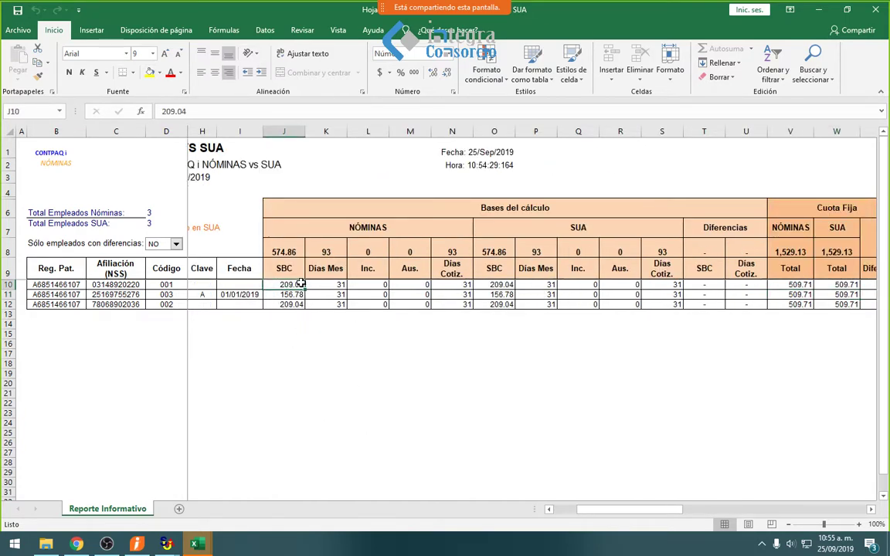
drag(300, 286, 298, 305)
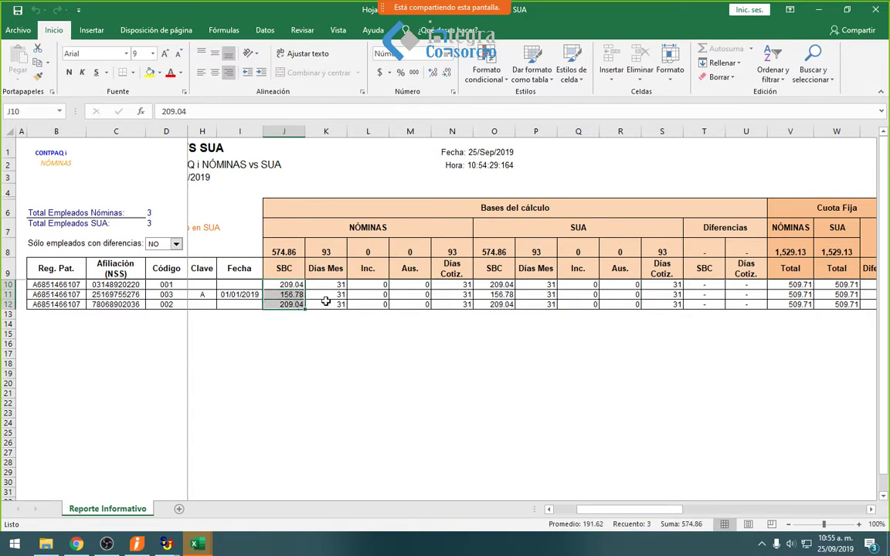
drag(497, 285, 497, 308)
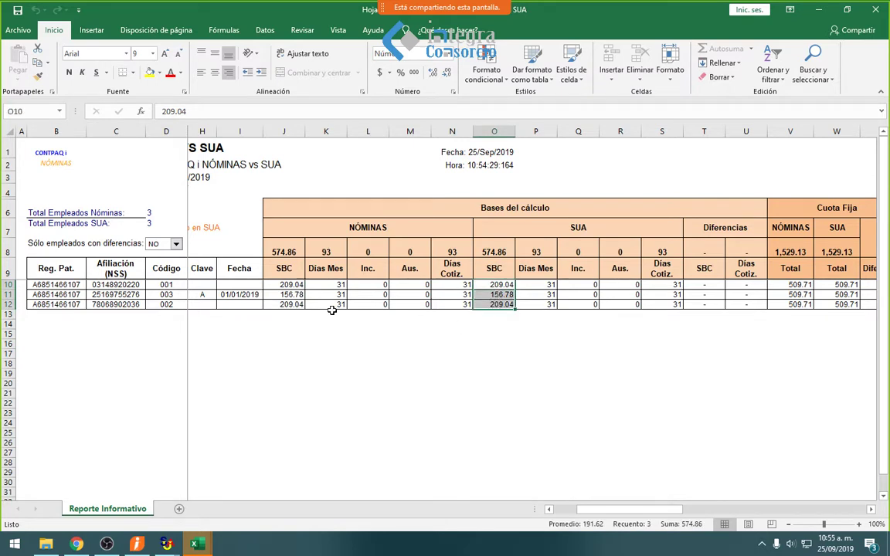
click(583, 295)
click(620, 294)
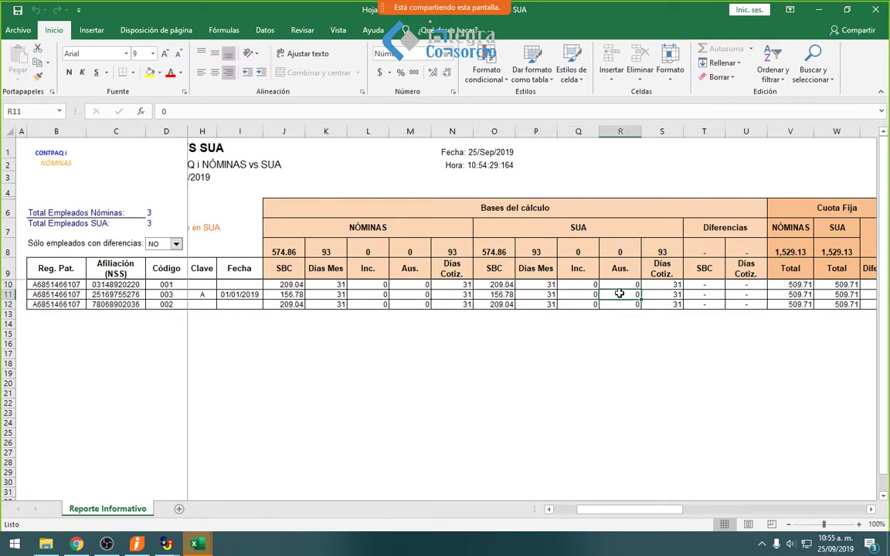
key(Right)
key(Right)
key(Right)
key(Right)
key(Right)
key(Right)
key(Right)
key(Right)
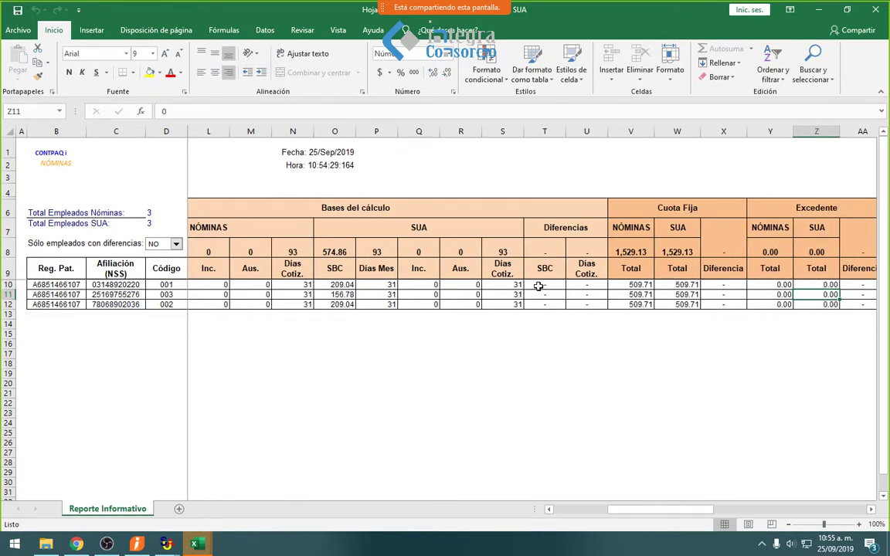
click(538, 286)
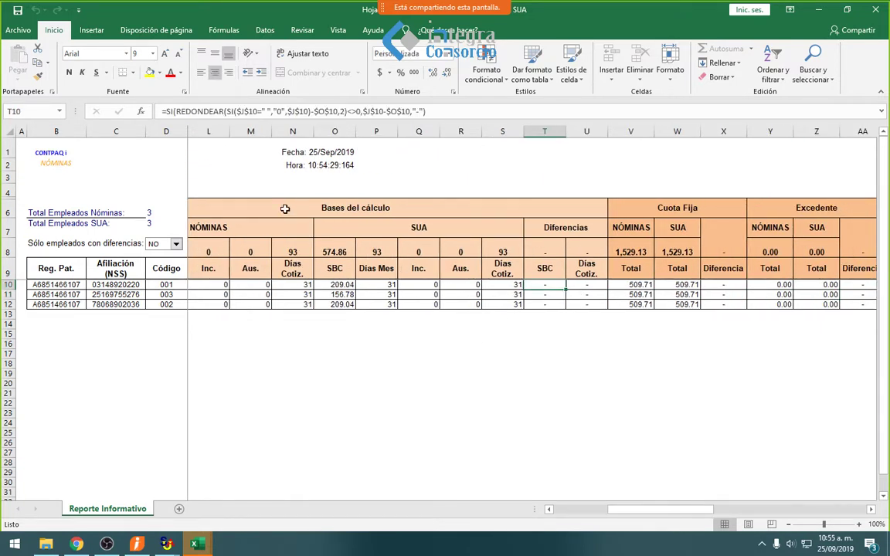
click(255, 227)
click(376, 227)
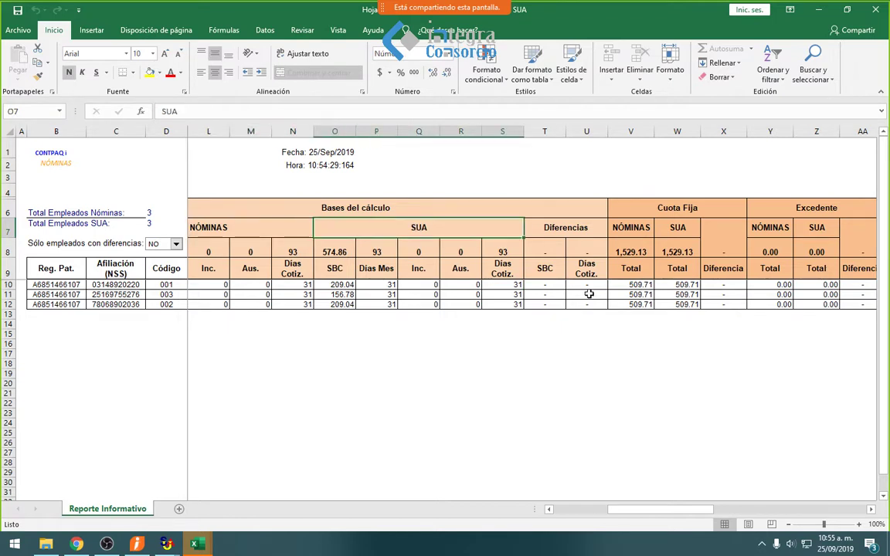
drag(544, 285, 541, 302)
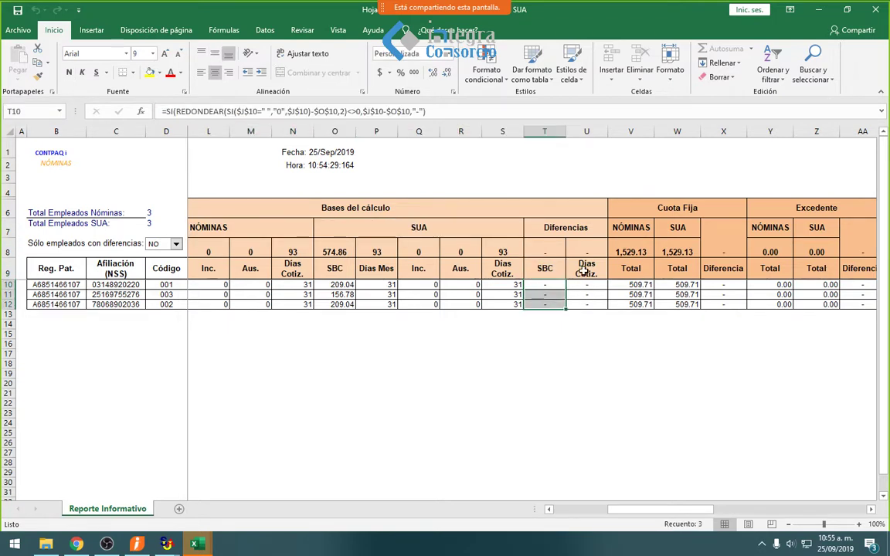
click(302, 294)
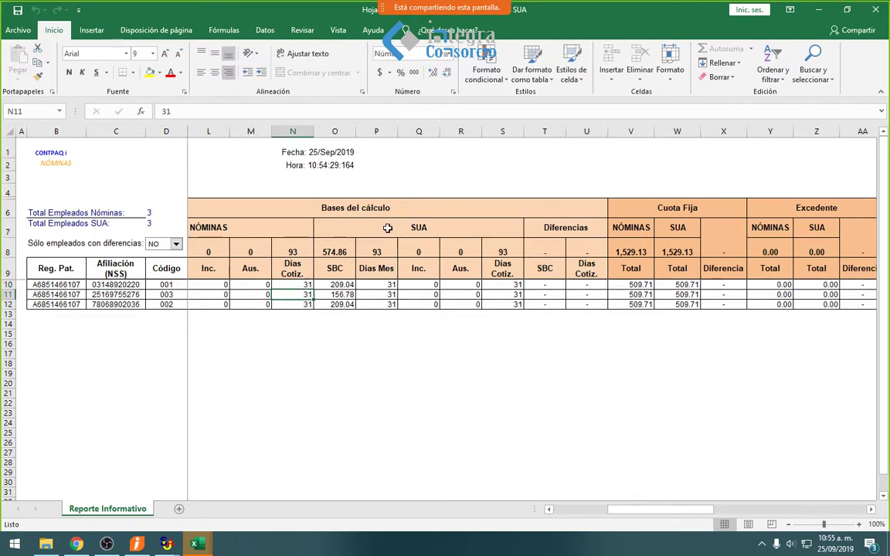
click(587, 285)
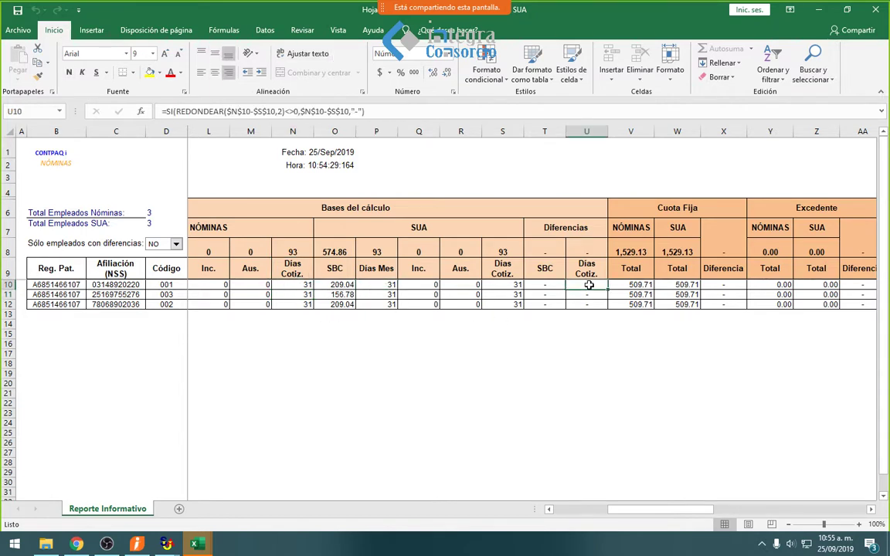
drag(587, 285, 588, 310)
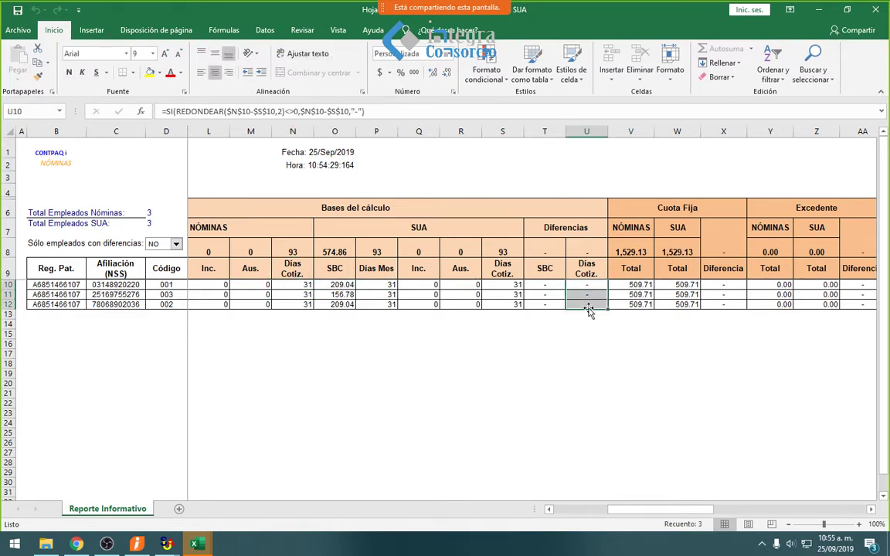
click(627, 288)
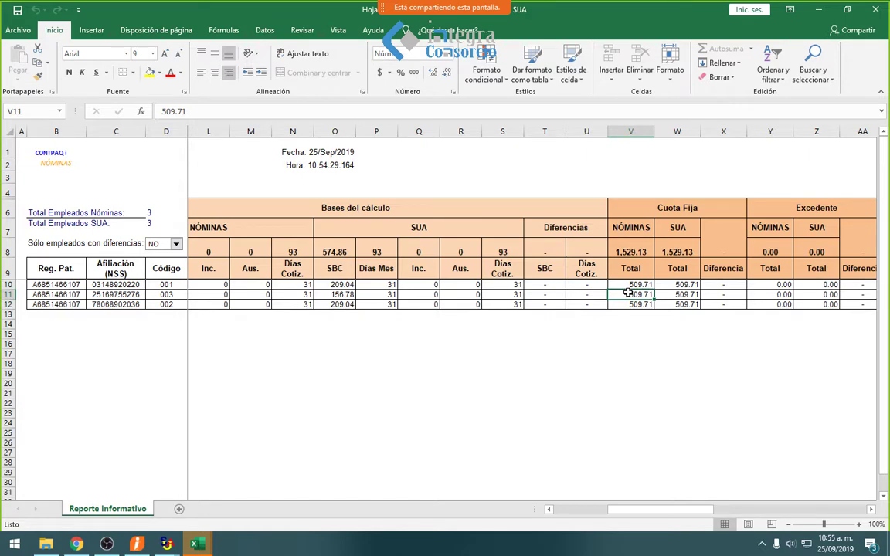
key(Right)
key(Right)
key(Right)
key(Right)
key(Right)
key(Right)
key(Right)
key(Right)
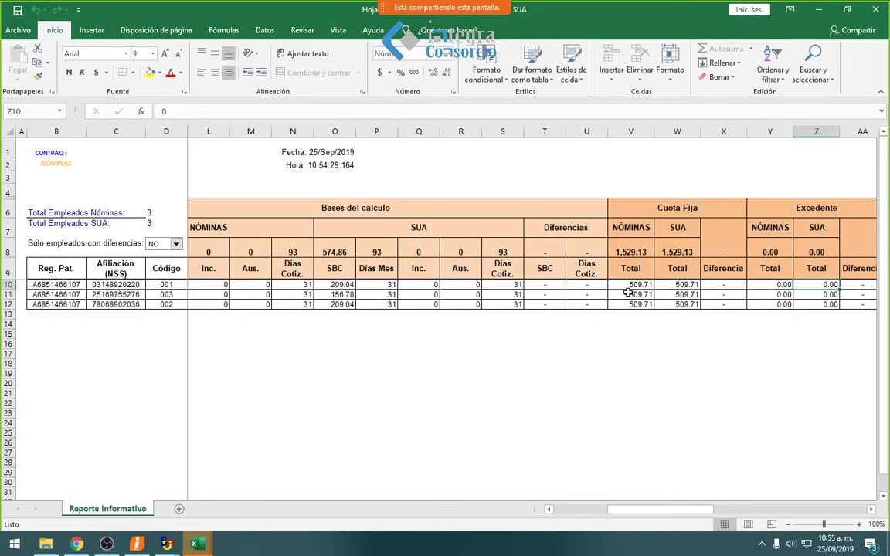
key(Right)
key(Right)
key(Right)
key(Right)
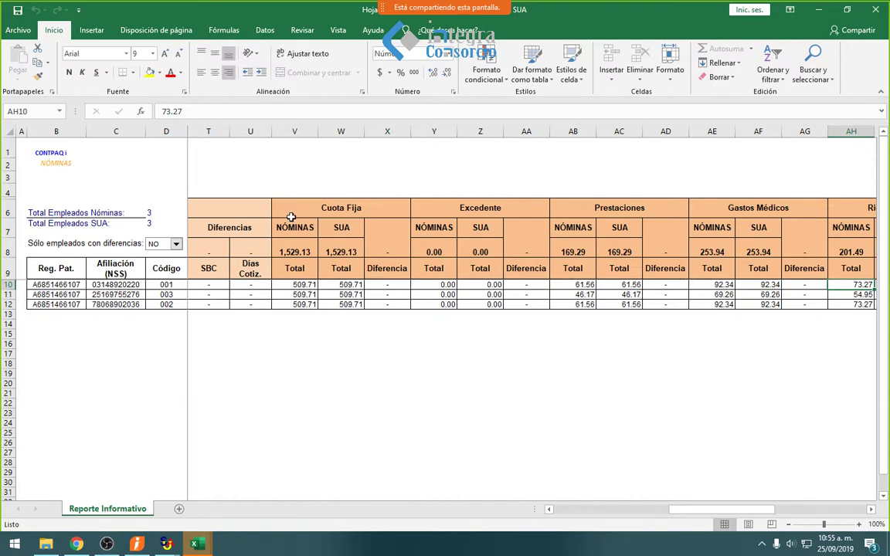
click(292, 226)
click(352, 227)
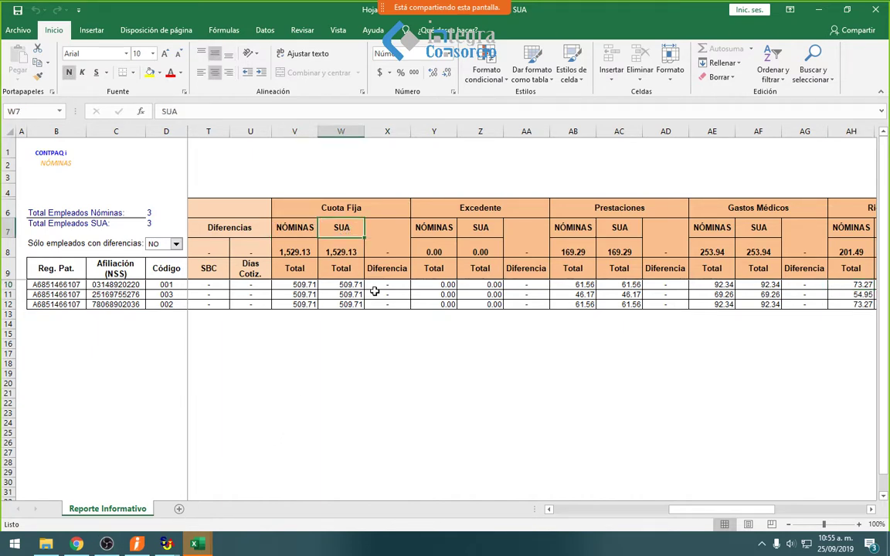
click(387, 285)
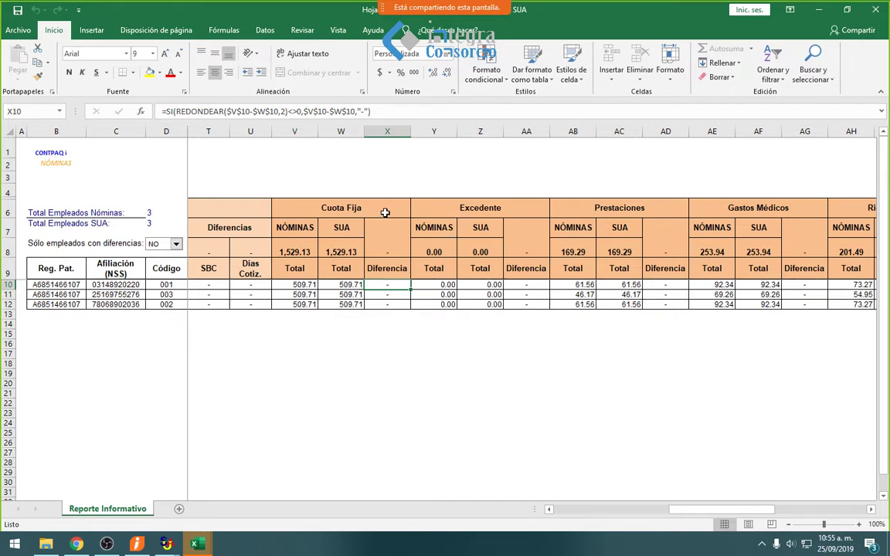
click(385, 213)
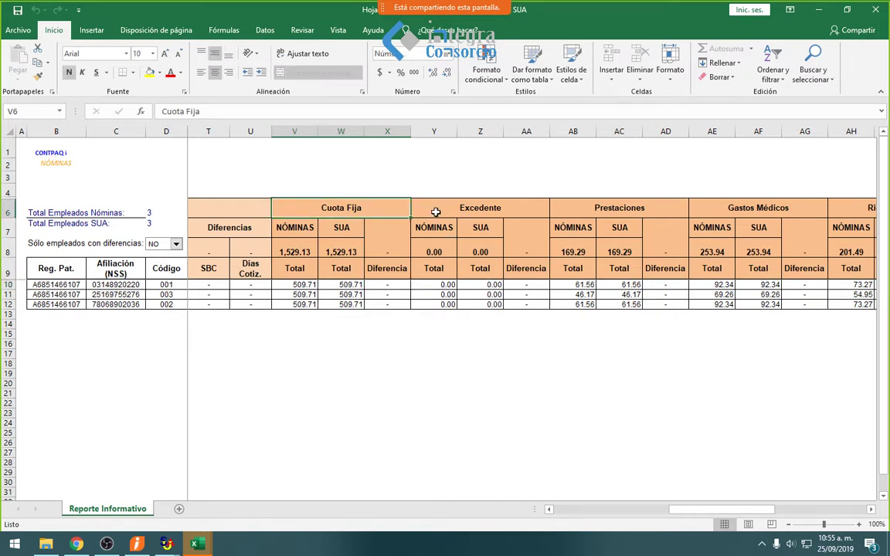
click(439, 208)
click(593, 209)
click(743, 213)
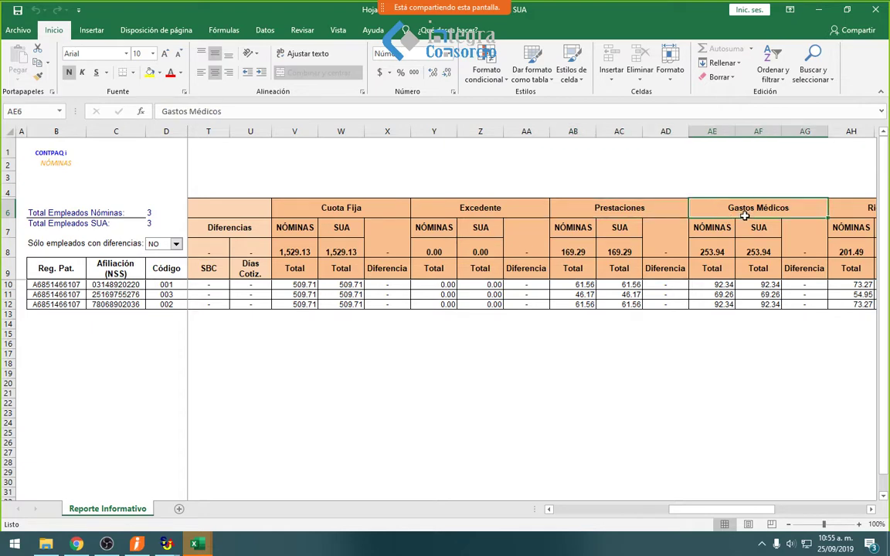
key(Right)
key(Right)
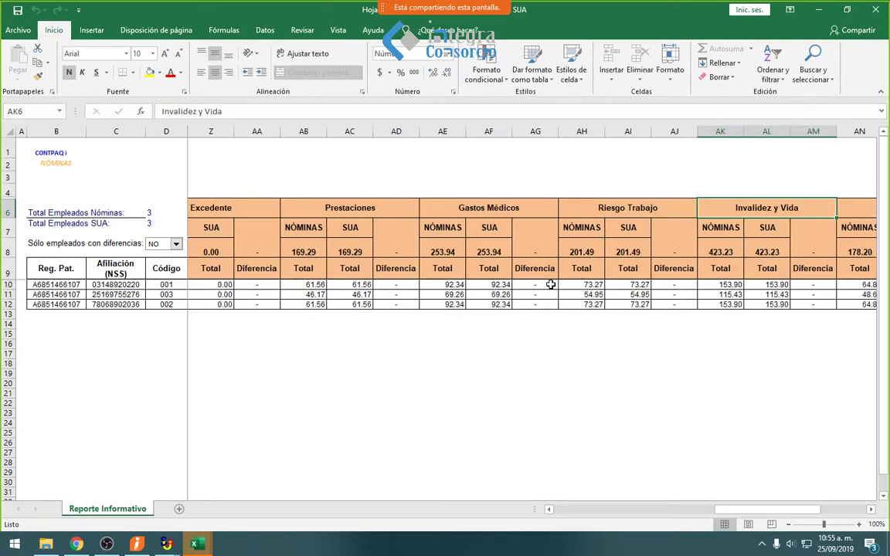
key(Right)
key(Right)
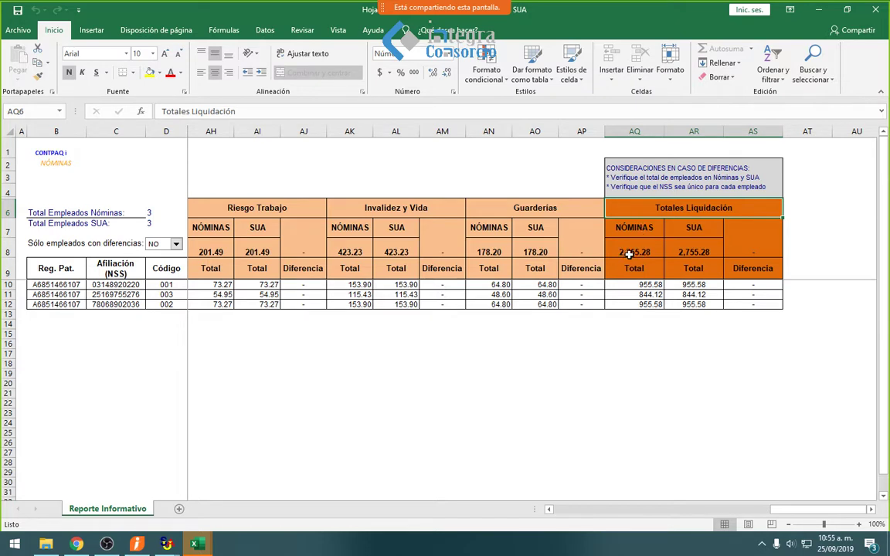
click(644, 252)
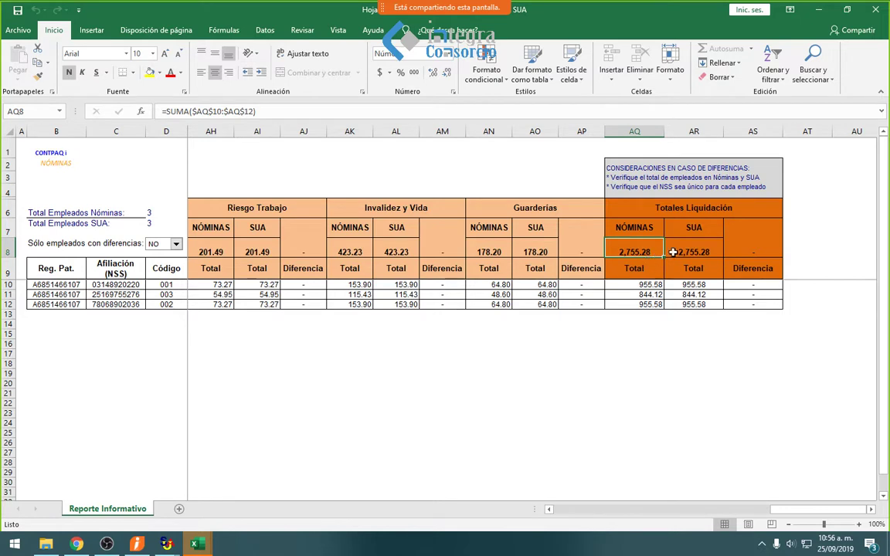
click(677, 250)
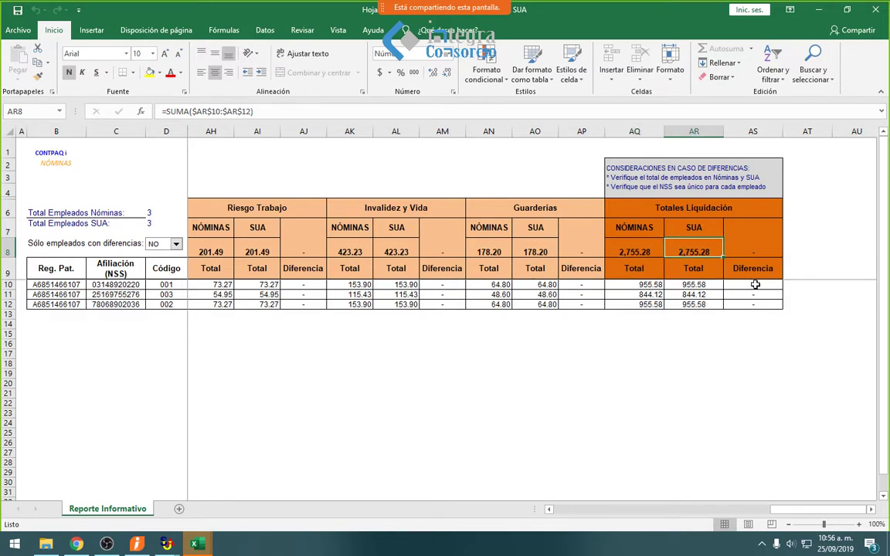
drag(755, 285, 753, 303)
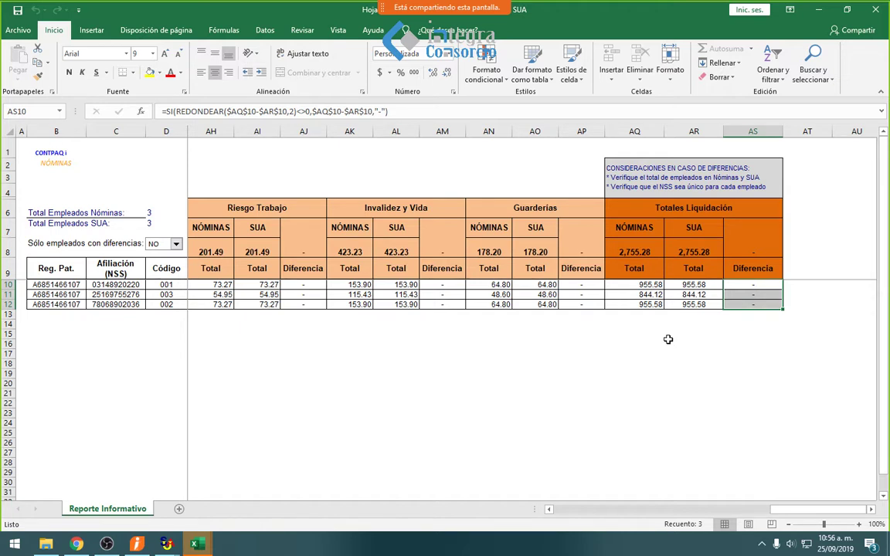
click(601, 286)
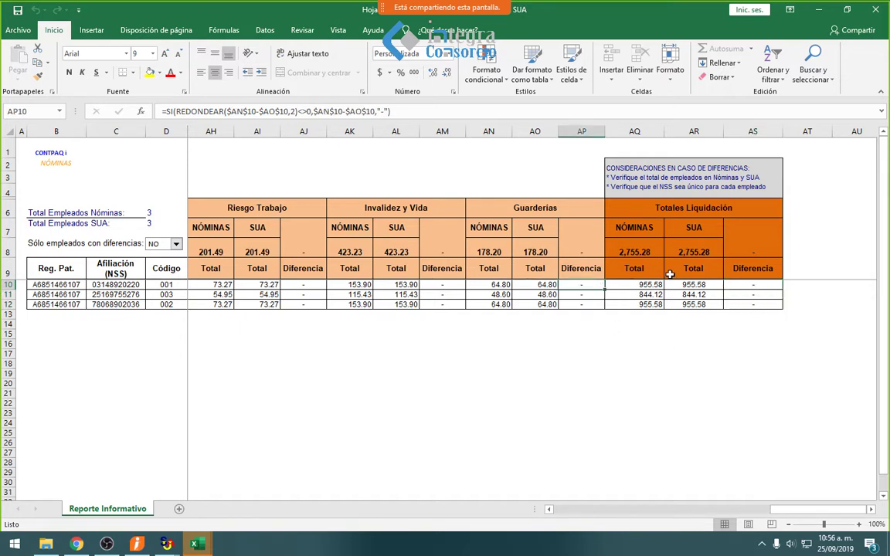
click(672, 285)
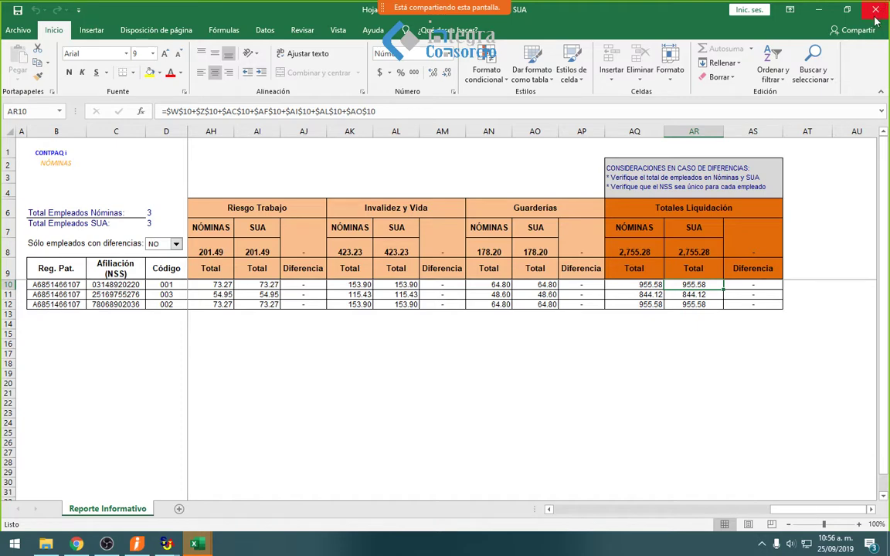
- Close Excel and run Nóminas Calculadas vs SUA Mensual for the company's employer registration, January 2019
click(818, 9)
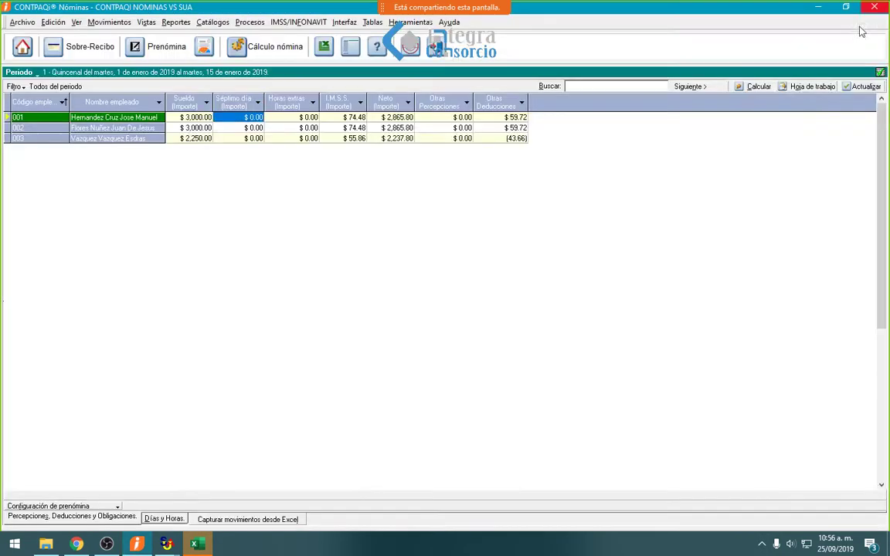
click(294, 23)
mouse_move(390, 120)
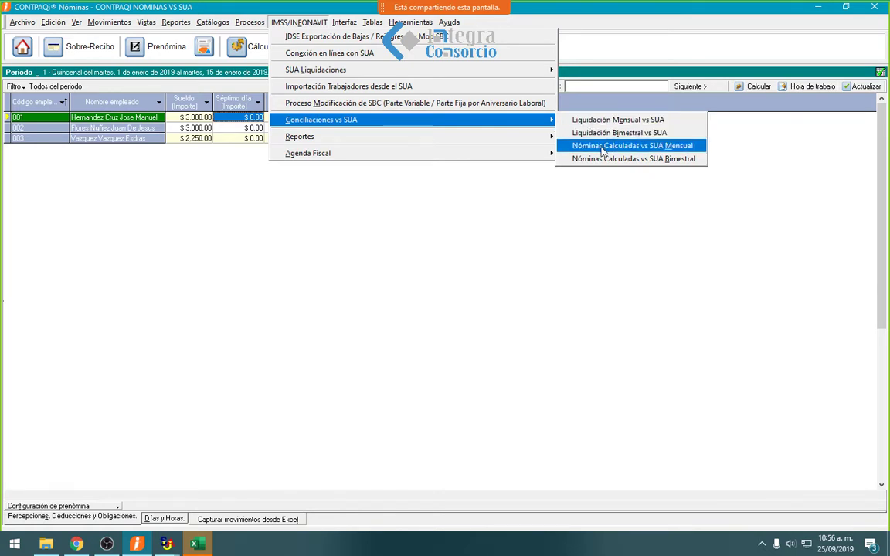
click(604, 146)
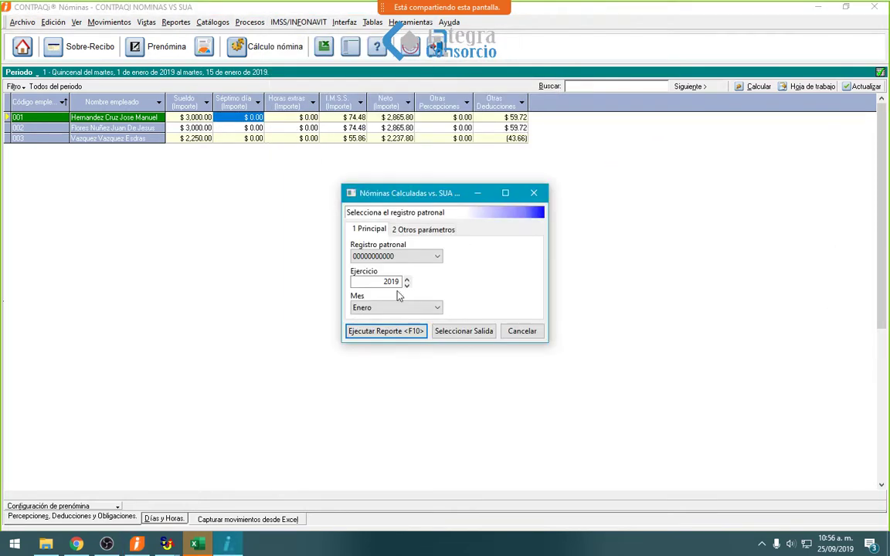
click(402, 256)
click(390, 276)
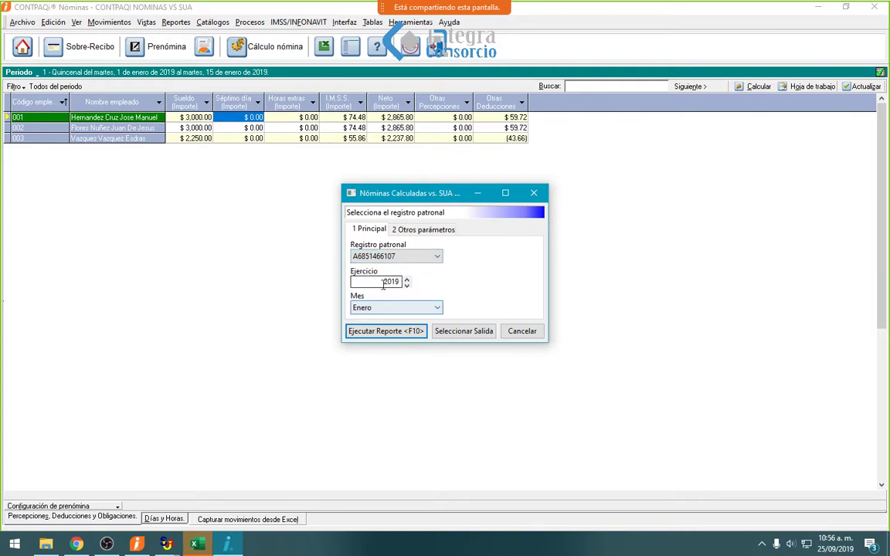
click(386, 333)
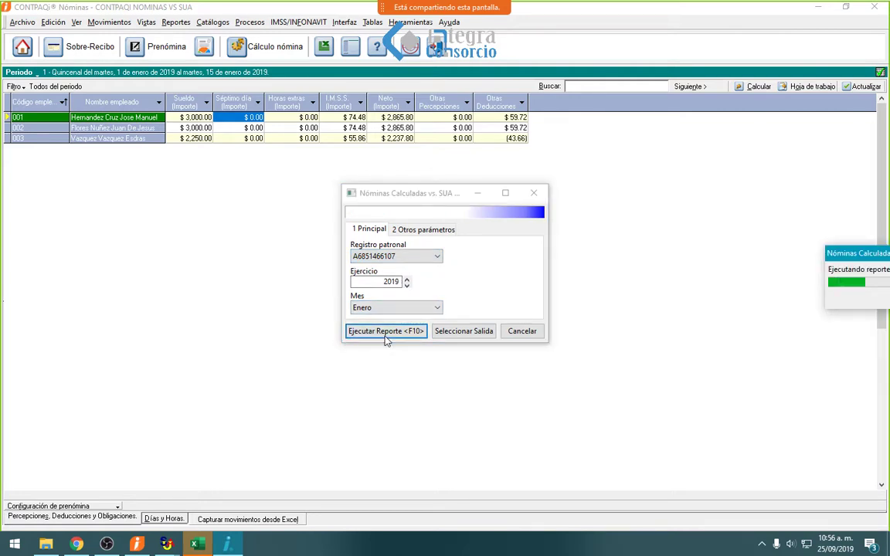
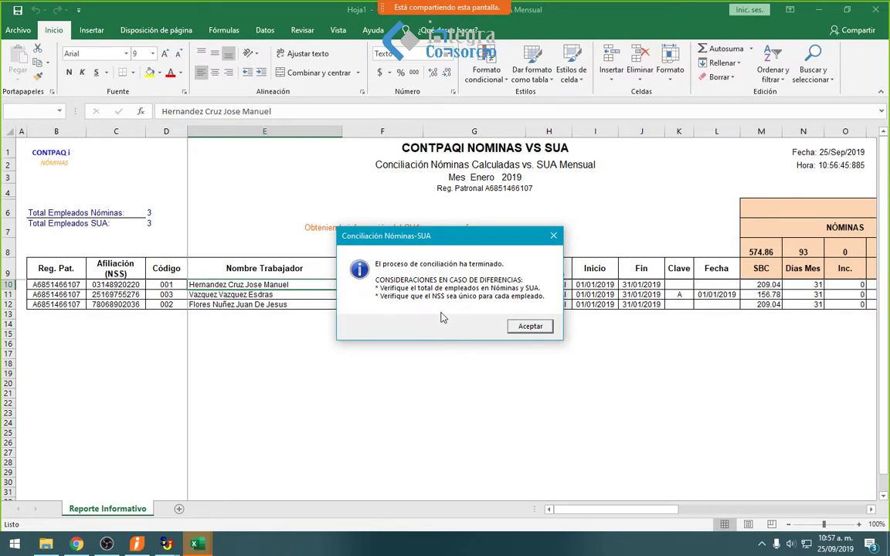
- Dismiss the reconciliation-finished message and scan the report's identification and days columns
click(531, 327)
click(400, 298)
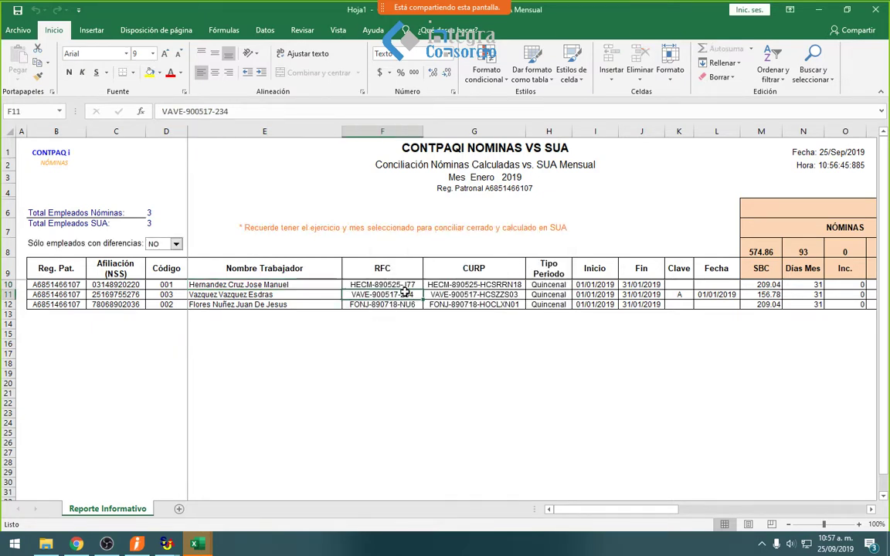
key(Up)
key(Up)
key(Right)
key(Right)
key(Right)
key(Right)
key(Right)
key(Right)
key(Right)
key(Right)
key(Right)
key(Right)
key(Right)
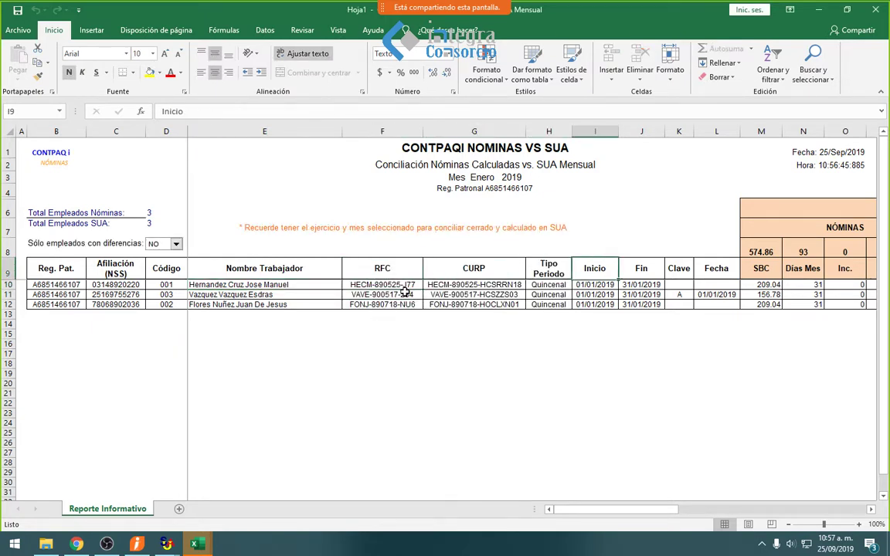
key(Right)
key(Right)
key(Right)
key(Right)
key(Right)
key(Right)
key(Right)
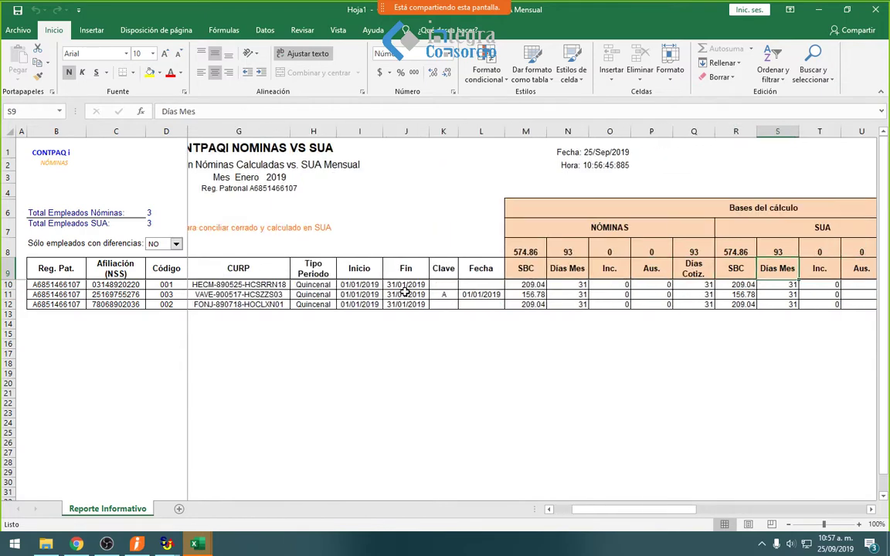
key(Right)
key(Right)
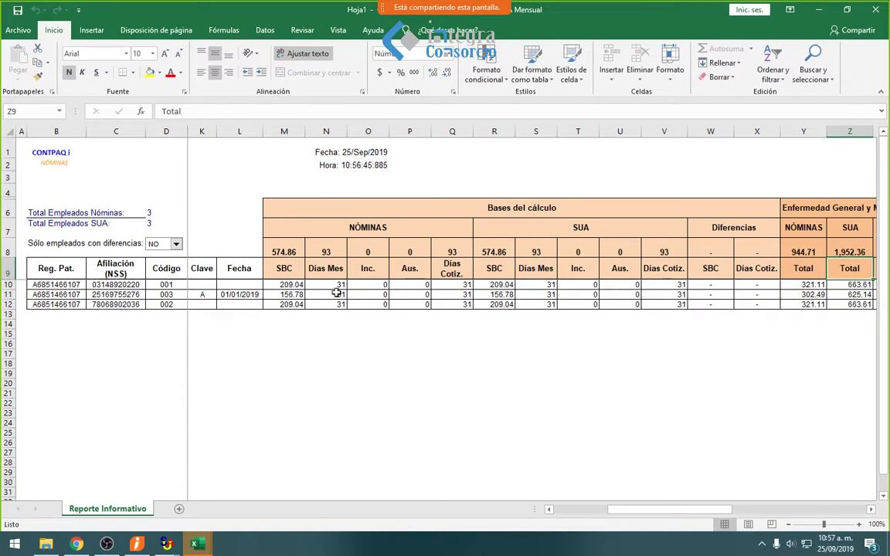
- Check each employee's SBC, days and incapacity values and the Enfermedad General difference
click(290, 285)
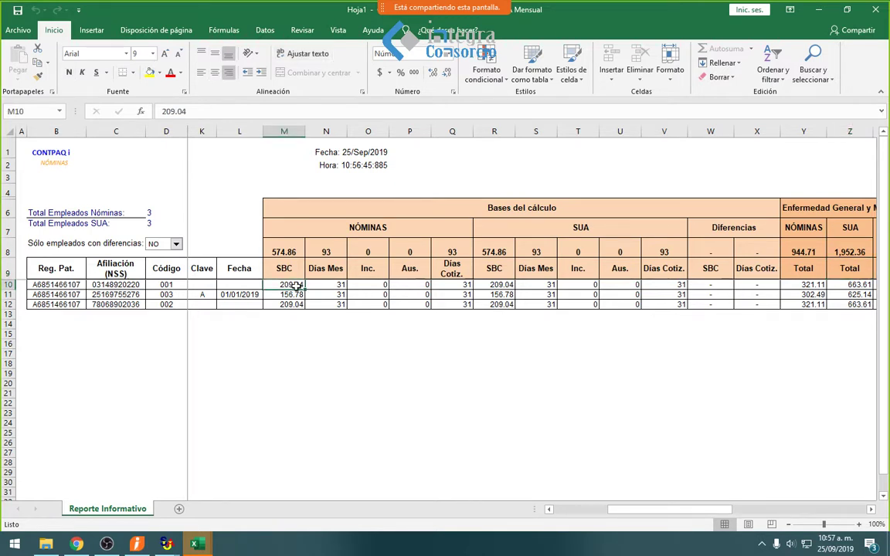
click(329, 285)
click(366, 296)
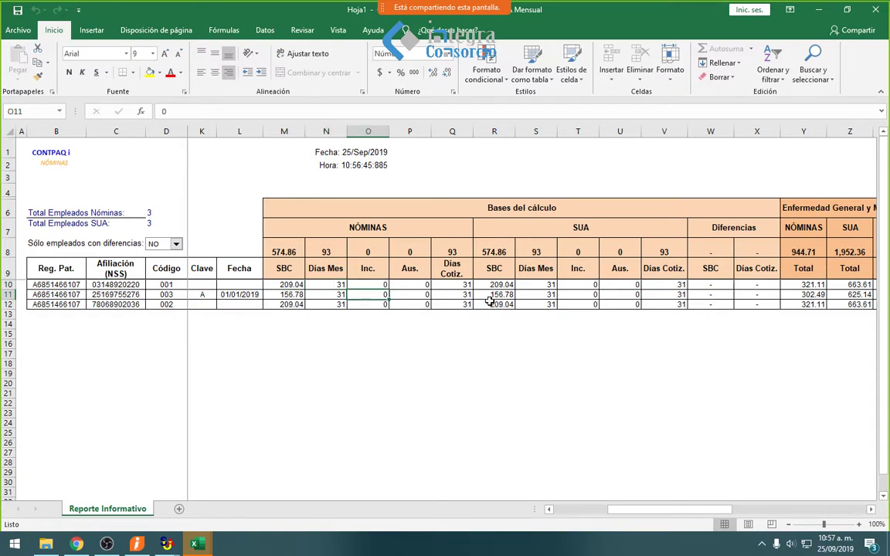
click(489, 301)
key(Right)
key(Right)
key(Right)
key(Right)
key(Right)
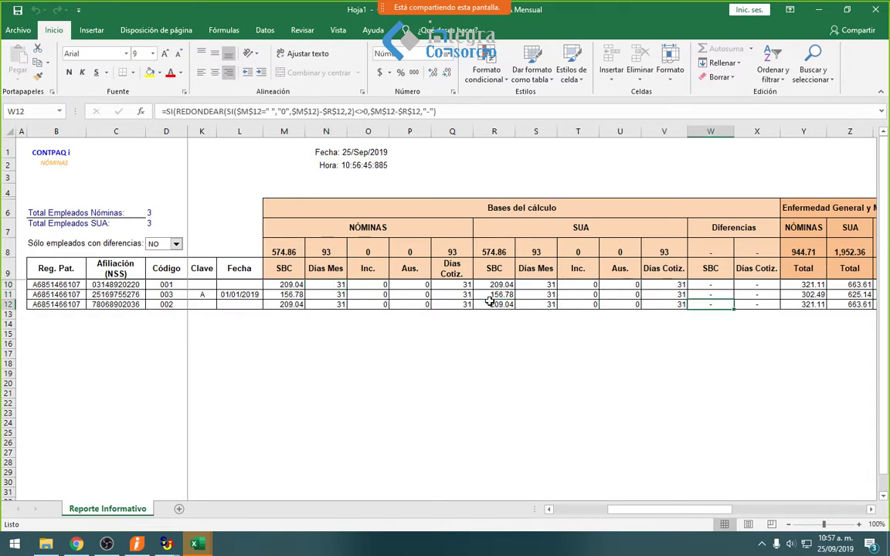
key(Right)
key(Right)
key(Right)
key(Right)
key(Right)
key(Right)
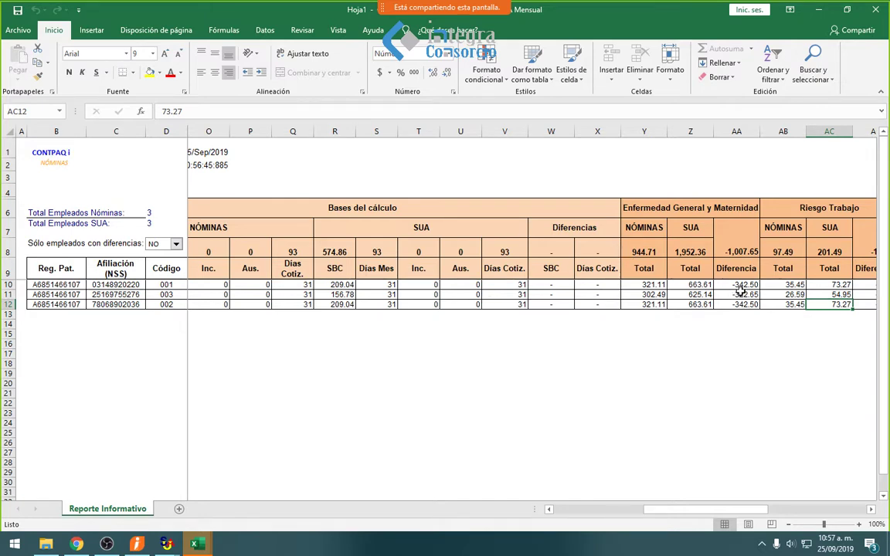
click(738, 303)
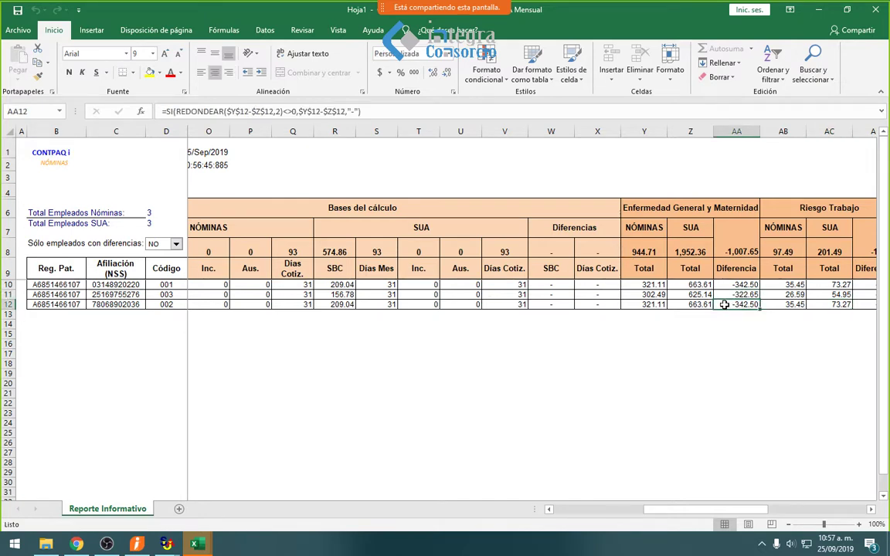
click(421, 285)
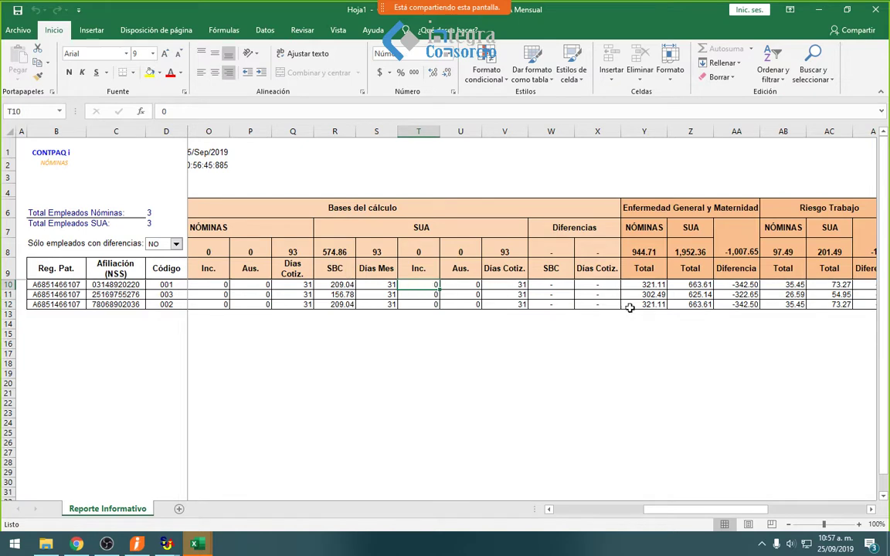
click(650, 285)
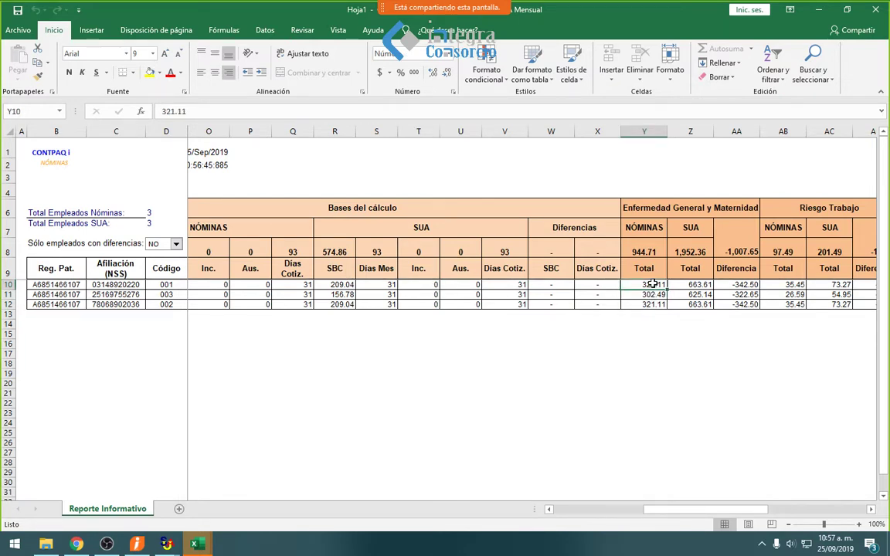
- Review the SBC and Días Cotiz. difference formulas and select W9:X12 with headers
key(Left)
key(Left)
key(Left)
key(Left)
key(Left)
key(Left)
key(Left)
key(Left)
key(Left)
key(Left)
key(Left)
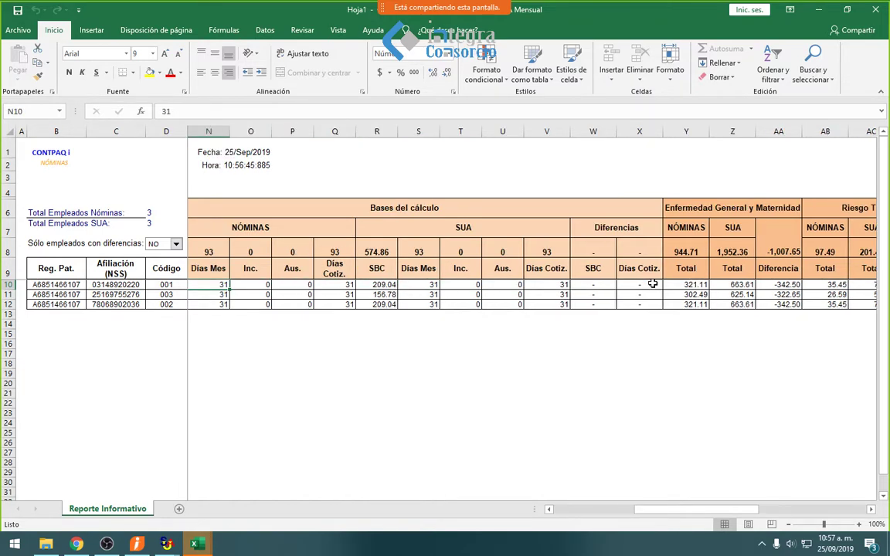
key(Left)
key(Right)
key(Right)
key(Right)
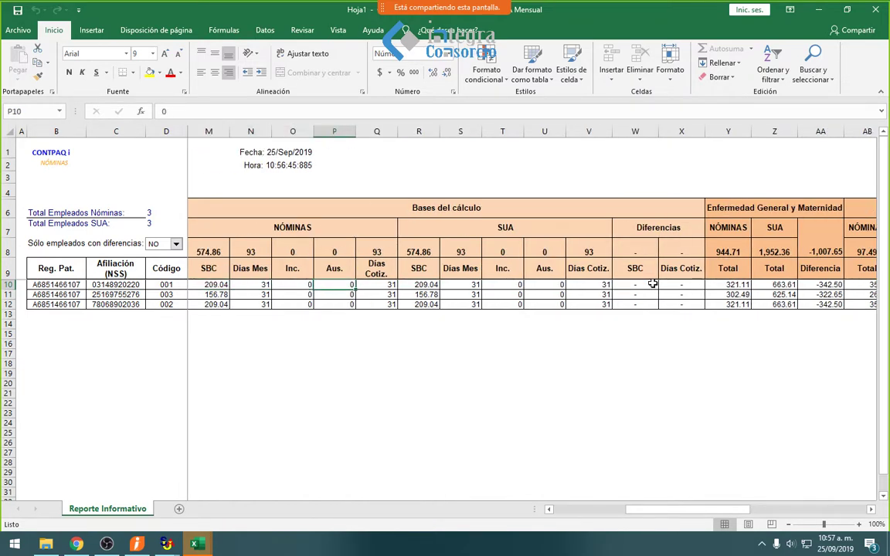
key(Right)
key(Right)
key(Right)
key(Right)
key(Right)
key(Right)
key(Right)
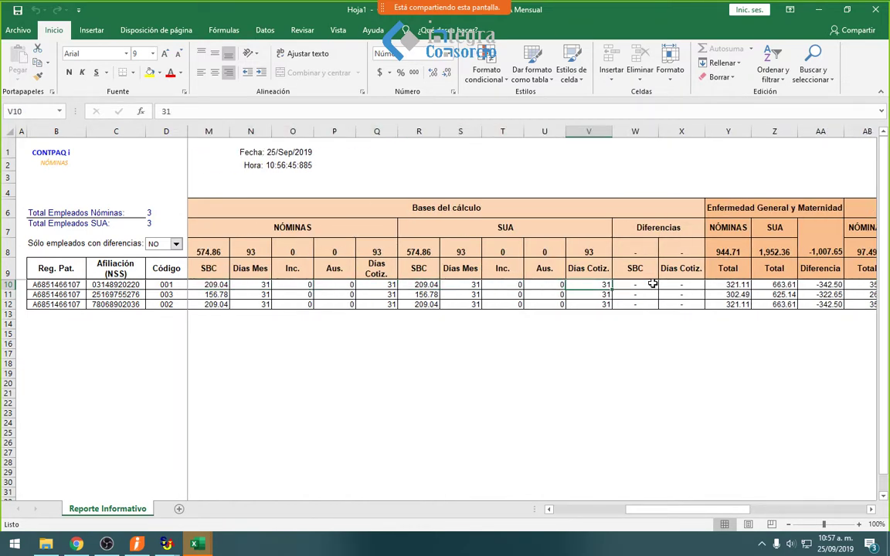
key(Right)
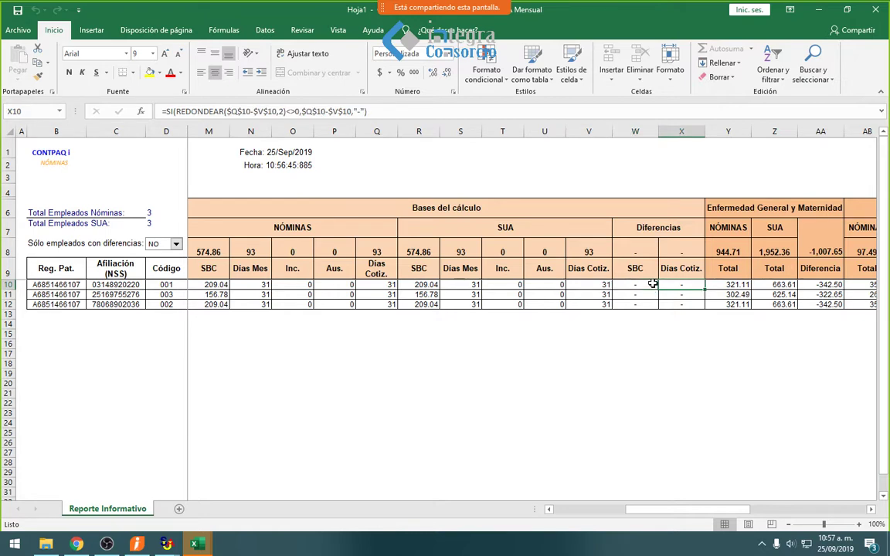
click(644, 257)
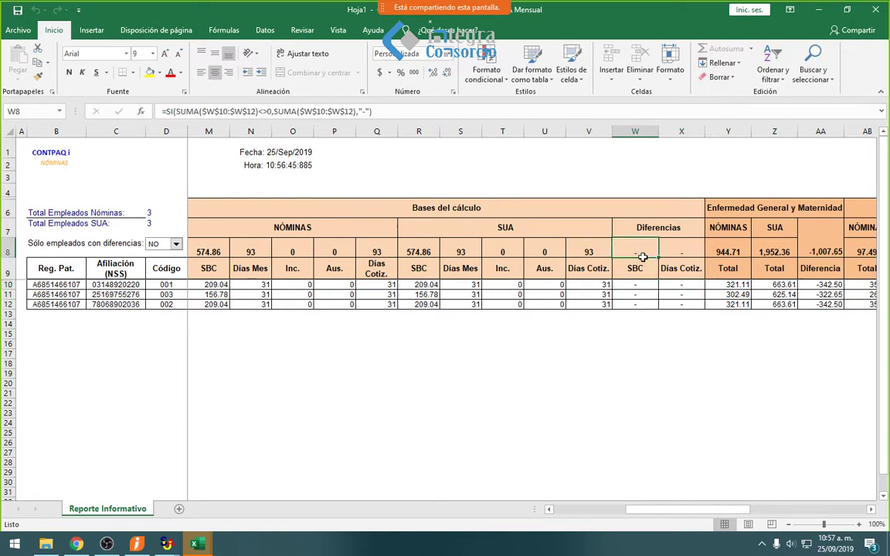
click(638, 271)
drag(638, 270, 674, 303)
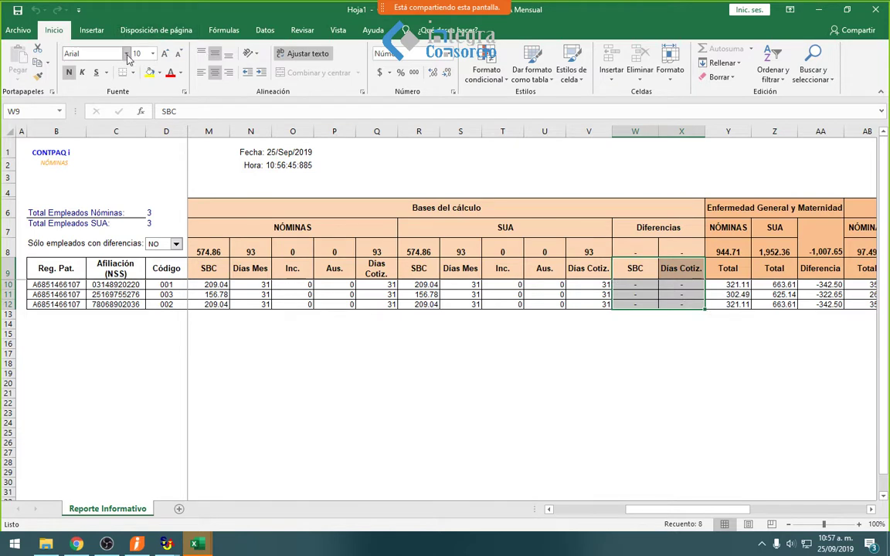
- Fill W9:X12 yellow and compare Enfermedad General totals, 944.71 Nóminas vs 1,952.36 SUA
click(150, 72)
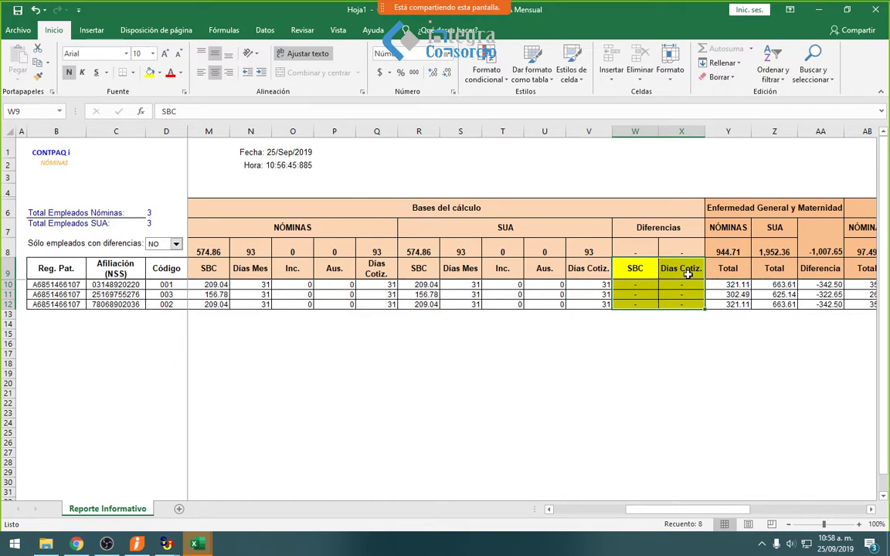
click(726, 294)
key(Right)
key(Right)
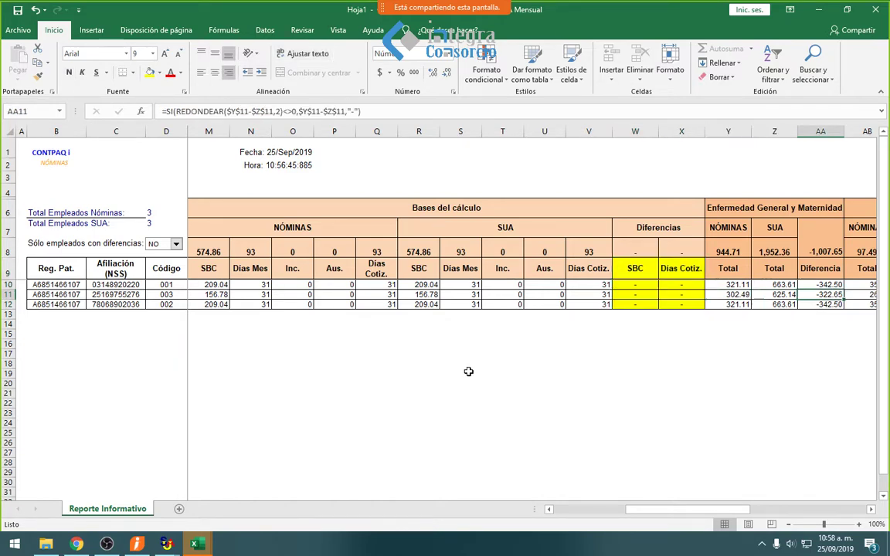
key(Right)
key(Right)
key(Right)
key(Right)
key(Right)
key(Right)
key(Right)
key(Right)
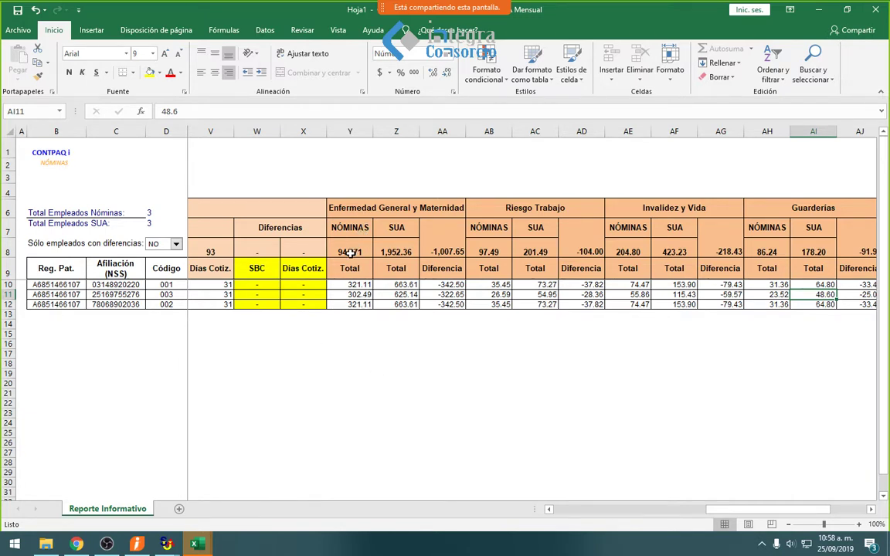
click(351, 253)
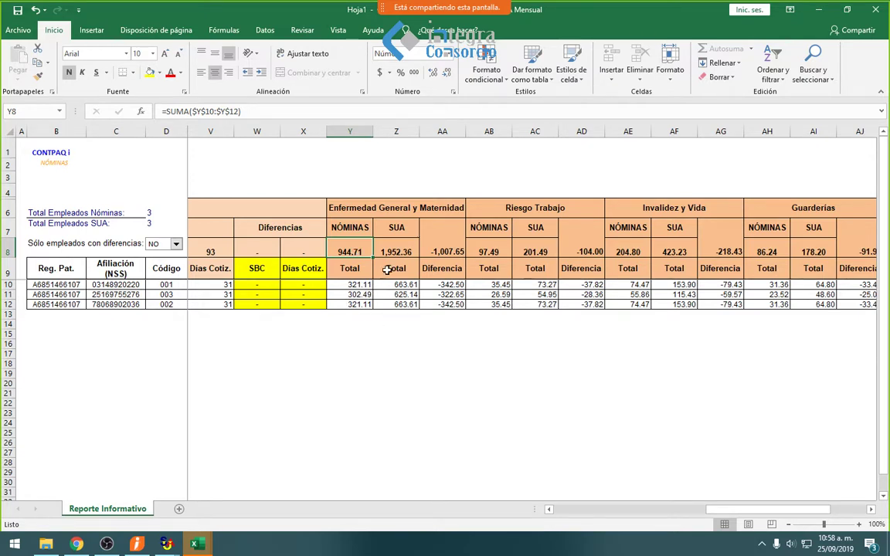
click(403, 252)
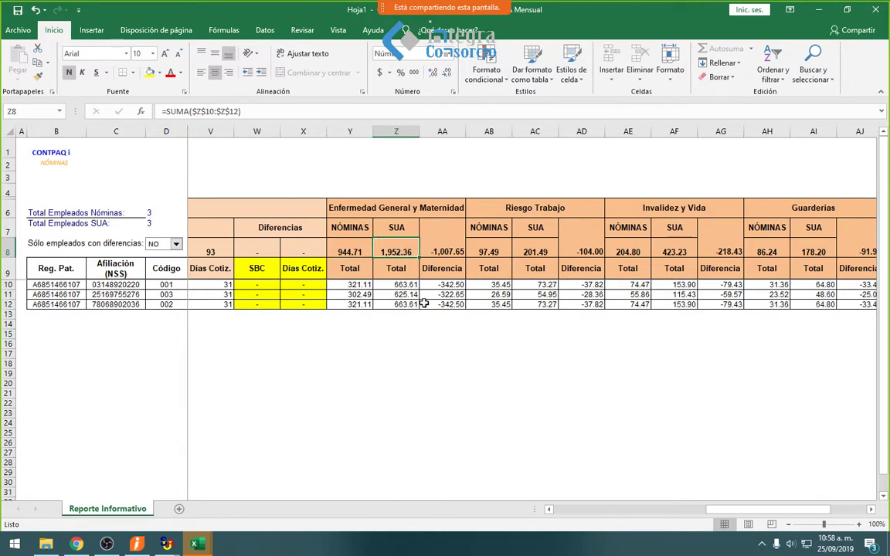
click(395, 313)
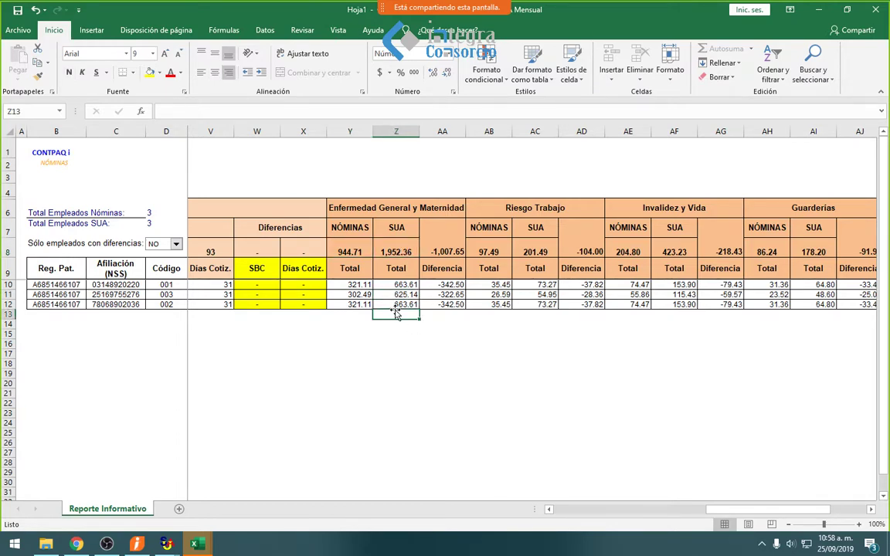
- View employee 001's Sobre-Recibo, briefly revisit the Excel report, then return to CONTPAQi Nóminas
click(818, 9)
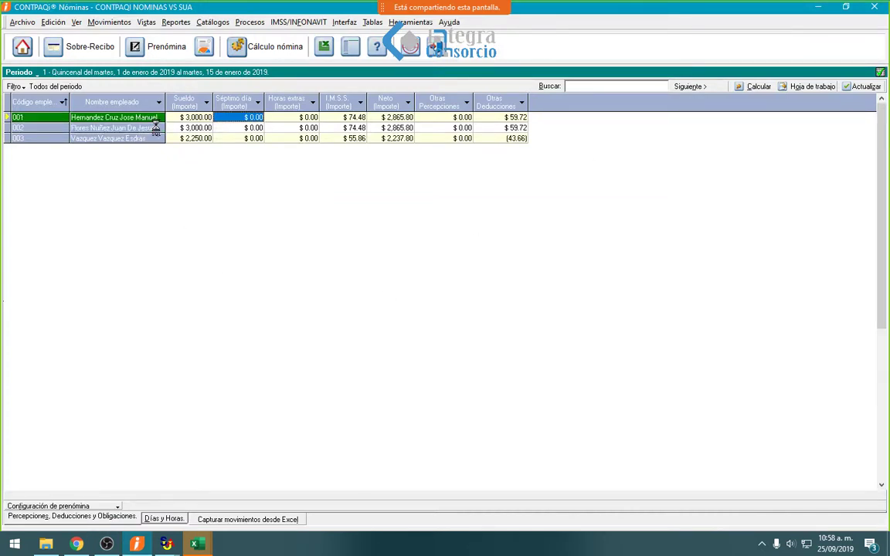
click(102, 60)
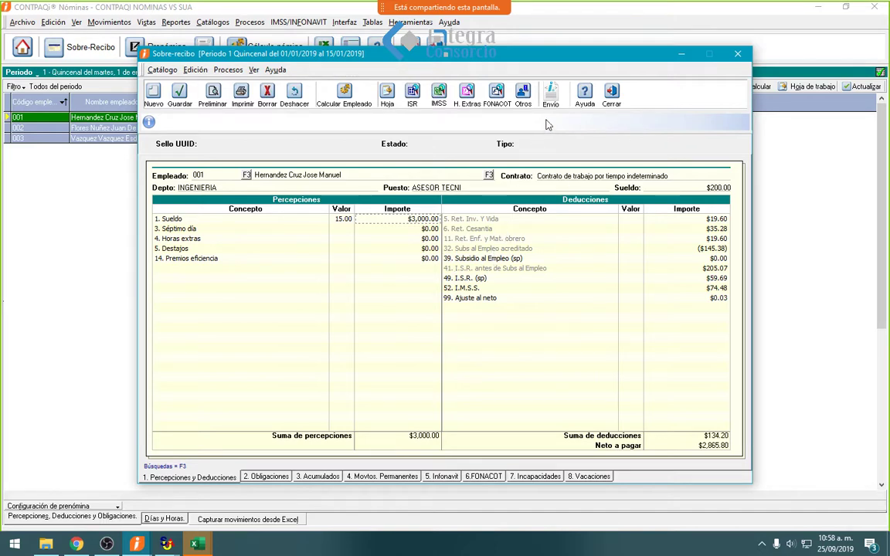
key(Escape)
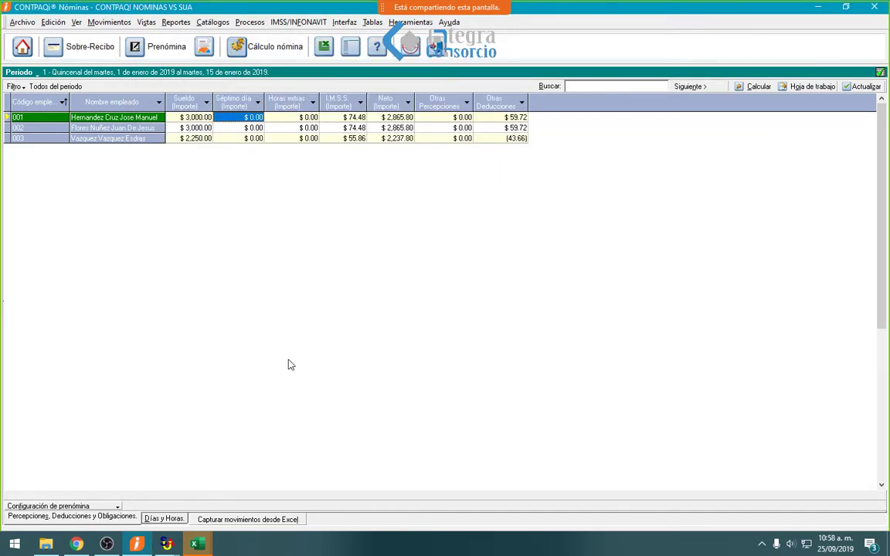
mouse_move(197, 544)
click(258, 512)
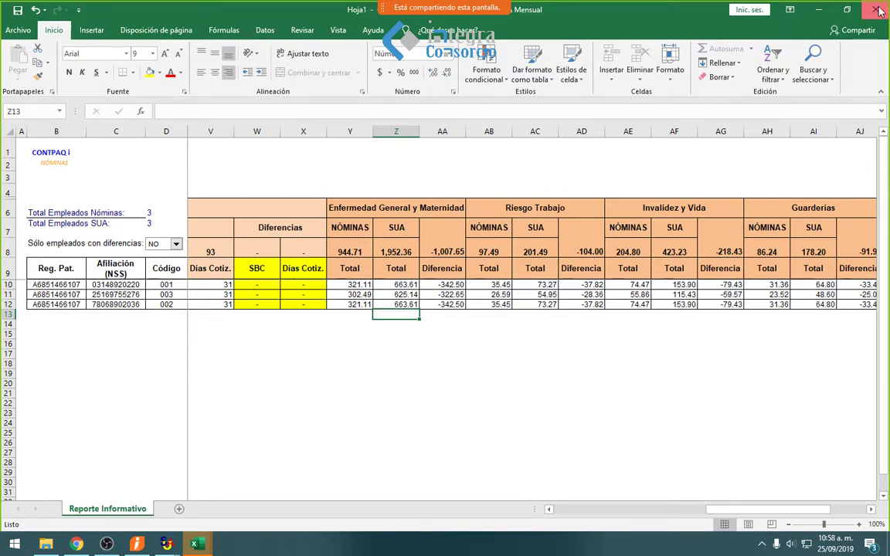
key(alt+Tab)
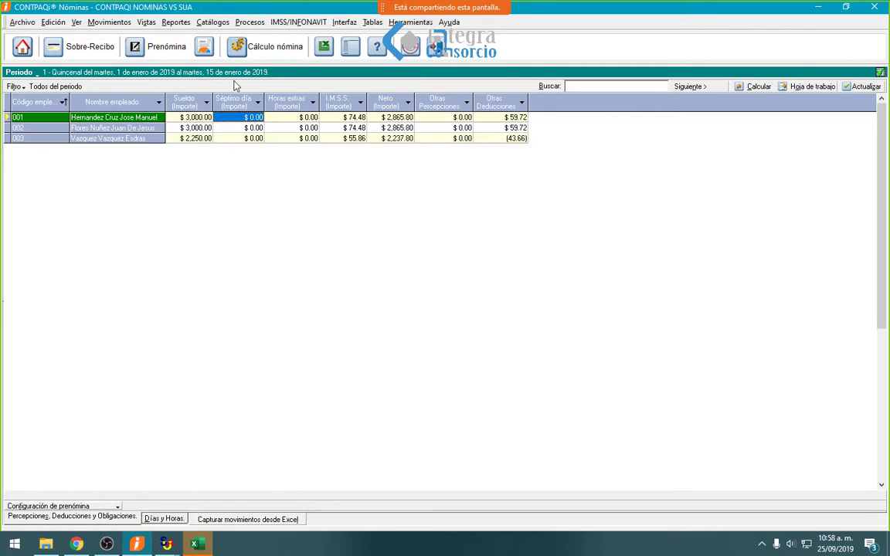
- Review the three employee rows and agree to update accumulates and change period
click(249, 128)
click(234, 138)
click(249, 121)
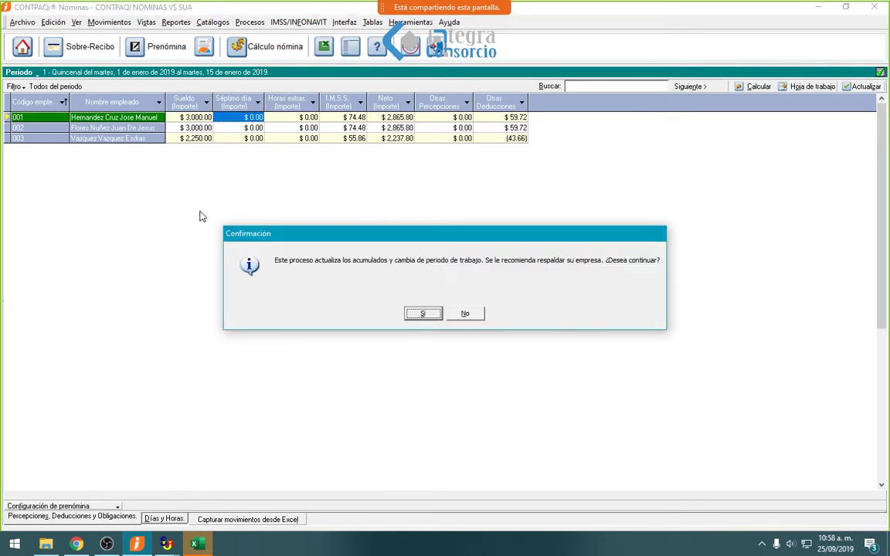
key(Return)
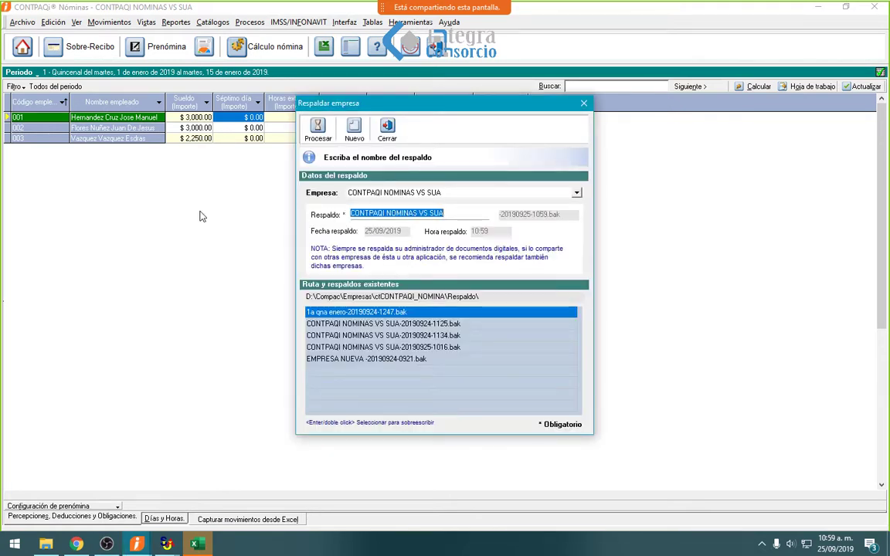
- Back up the company under the name '1A QNA DE ENERO 2019'
text(1A)
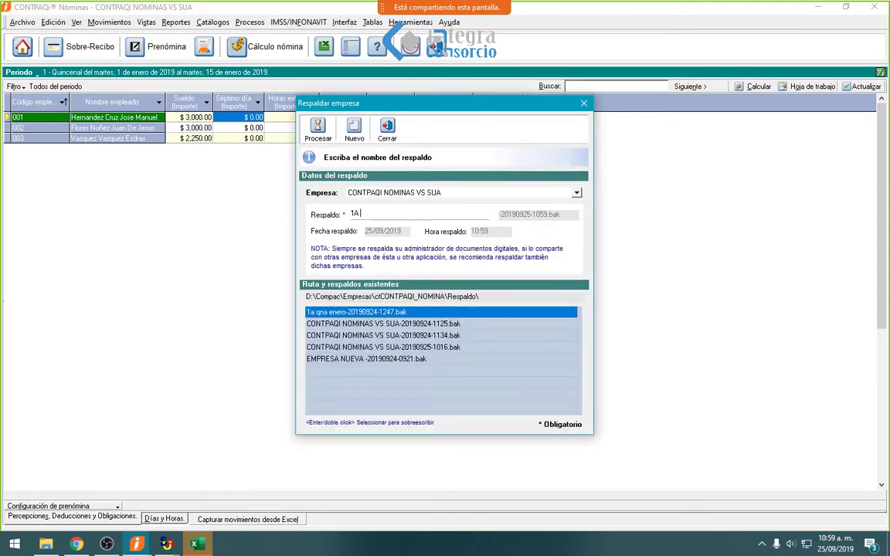
text( QNA)
key(BackSpace)
key(BackSpace)
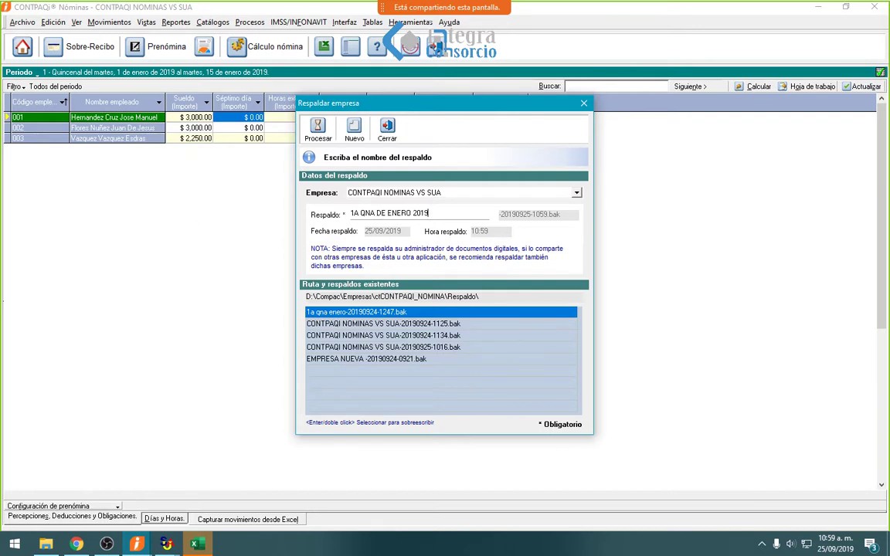
key(Return)
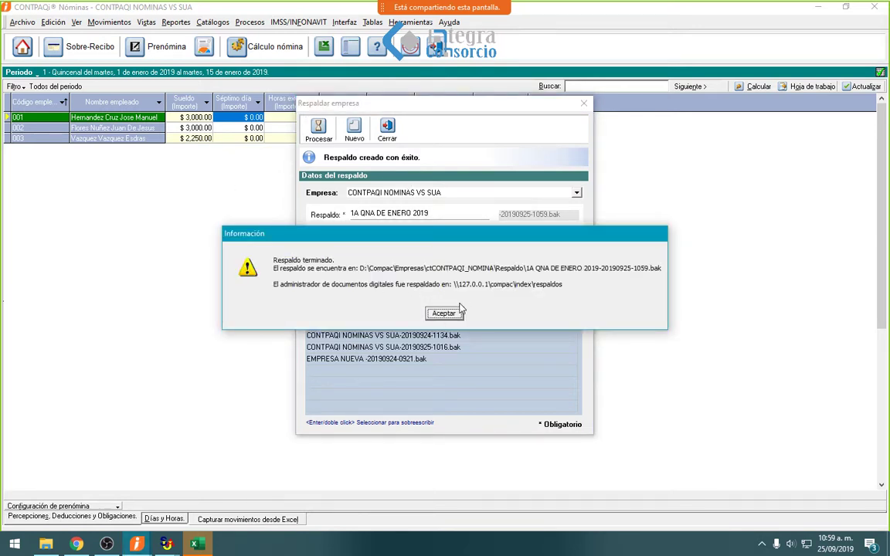
click(459, 312)
click(387, 130)
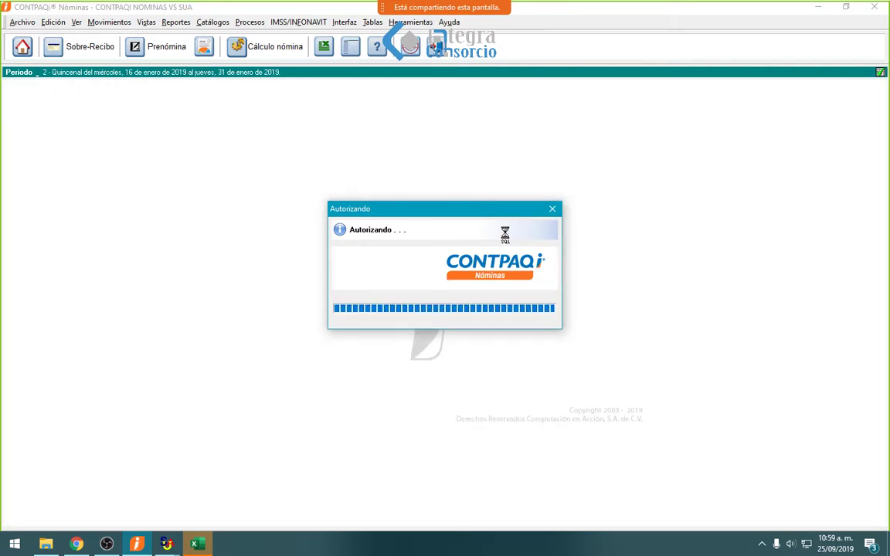
- Continue into period 2 and calculate its prenómina for all 3 employees
click(566, 322)
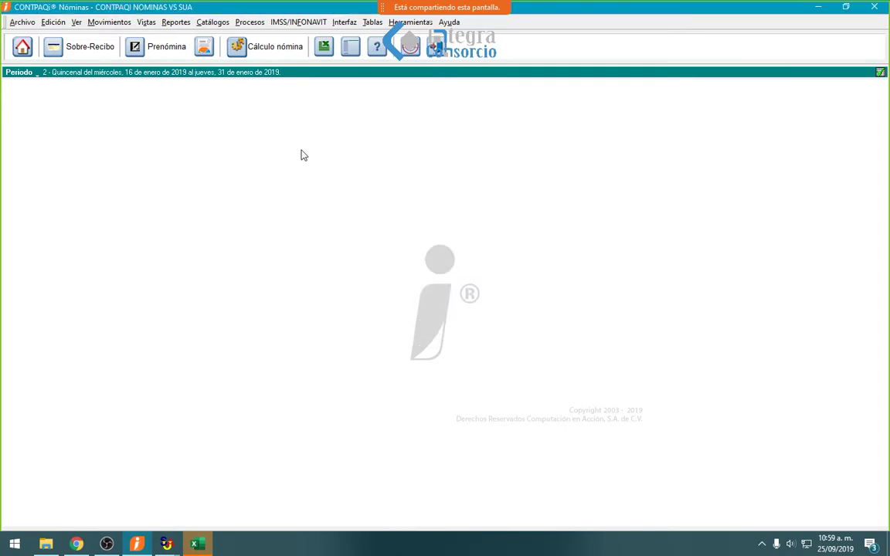
click(145, 47)
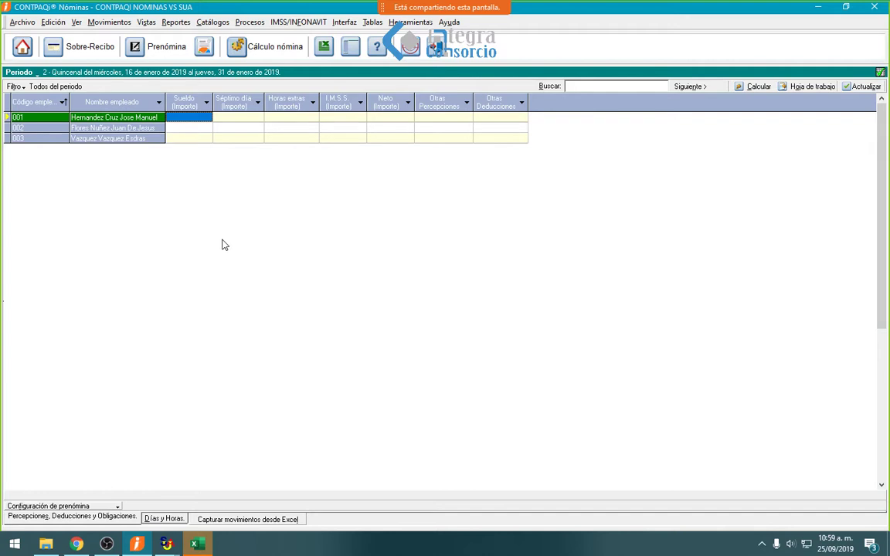
key(F9)
key(Return)
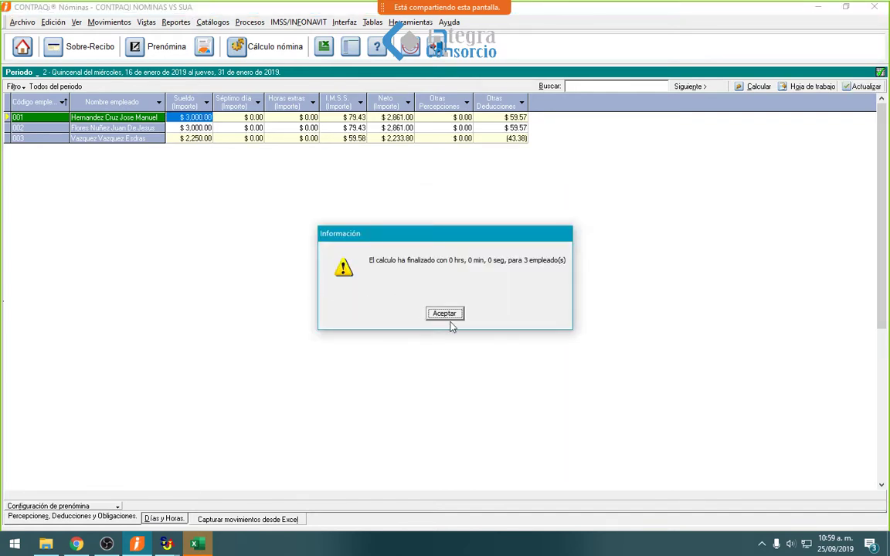
click(446, 315)
- Close the Conexion_linea_SUA_Altas workbook and return to the IMSS/INFONAVIT menu
click(198, 544)
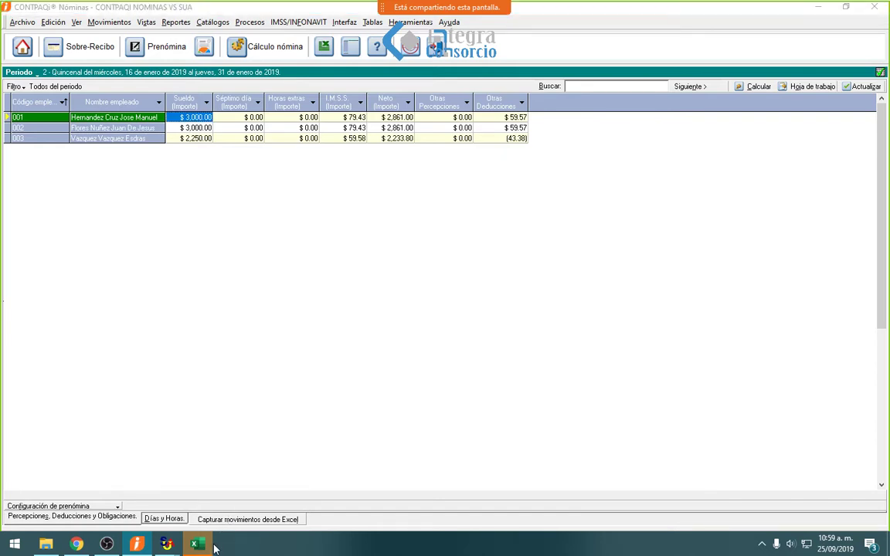
click(685, 45)
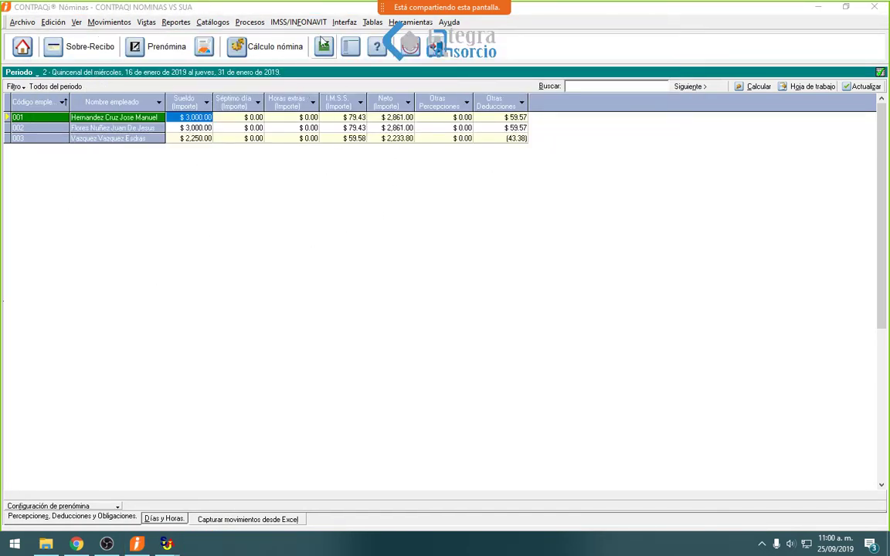
click(307, 23)
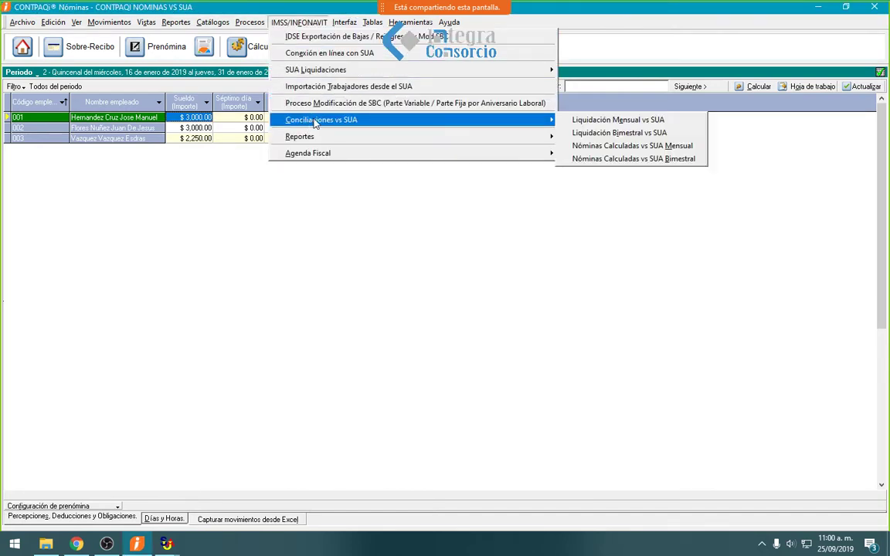
mouse_move(532, 122)
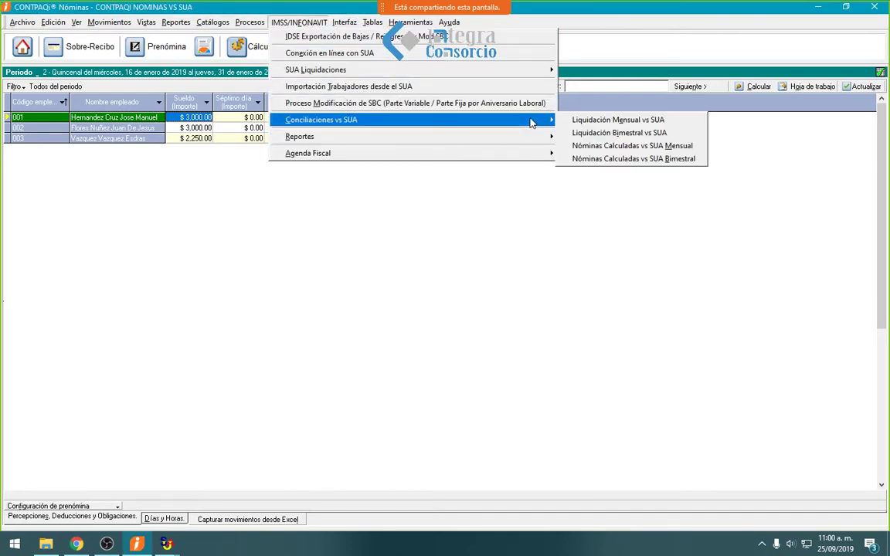
- Run Nóminas Calculadas vs SUA Mensual for Enero 2019 with the company's Registro patronal
click(609, 149)
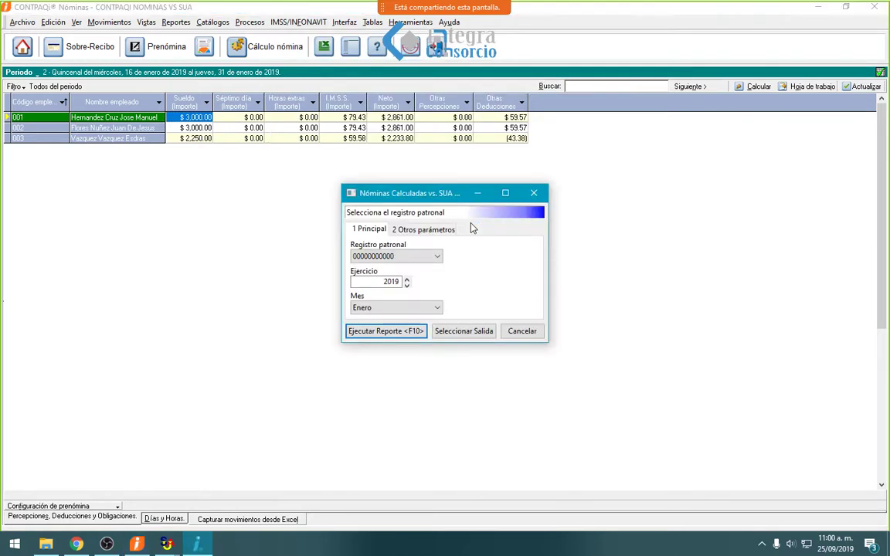
click(438, 257)
click(390, 279)
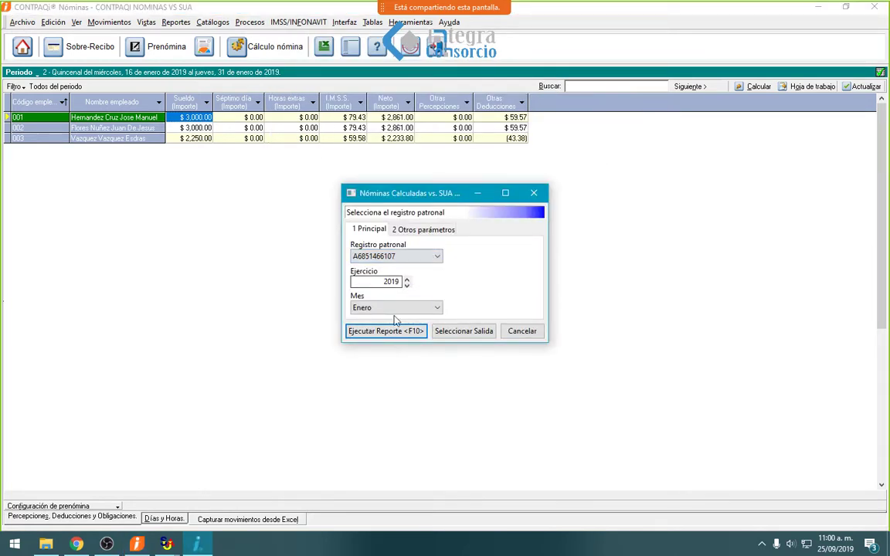
click(393, 333)
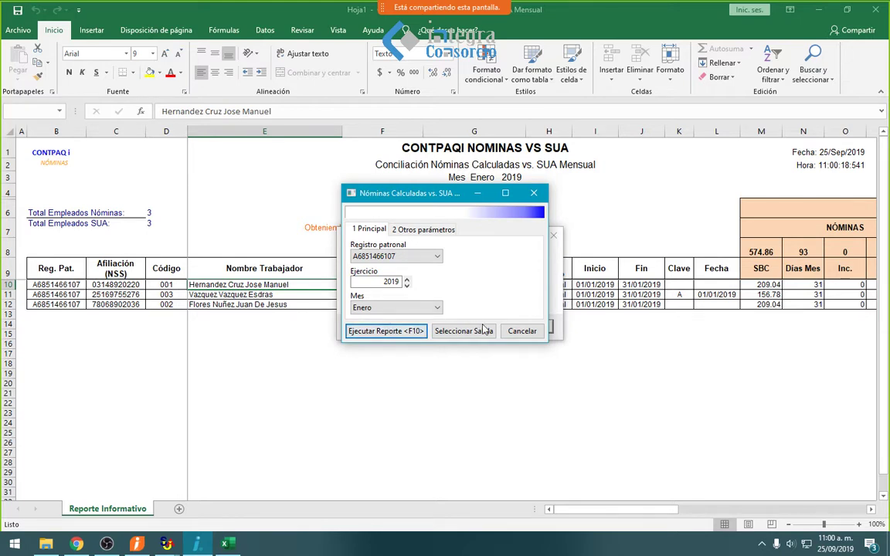
- Fill the Diferencias SBC and Días Cotiz. cells W9:X12 yellow
click(530, 327)
click(476, 285)
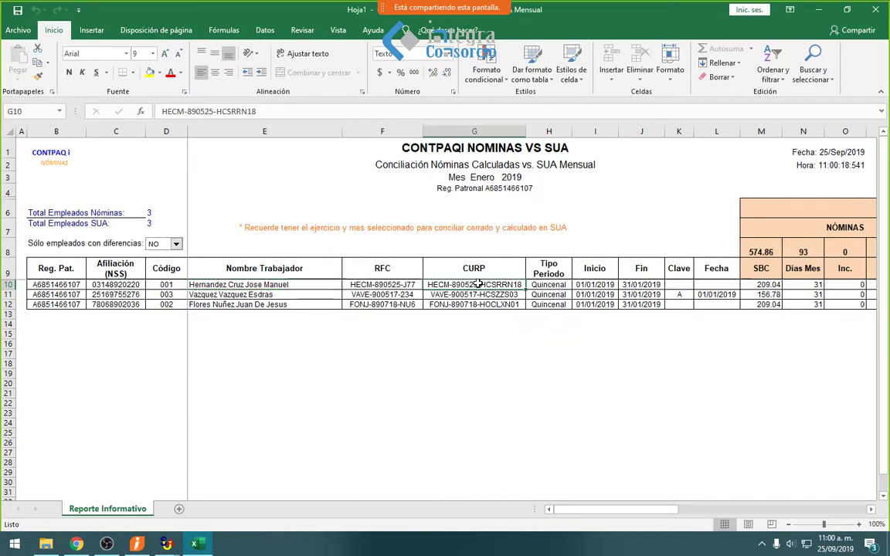
key(Right)
key(Right)
key(Right)
key(Right)
key(Right)
key(Right)
key(Right)
key(Right)
key(Right)
key(Right)
key(Right)
key(Right)
key(Right)
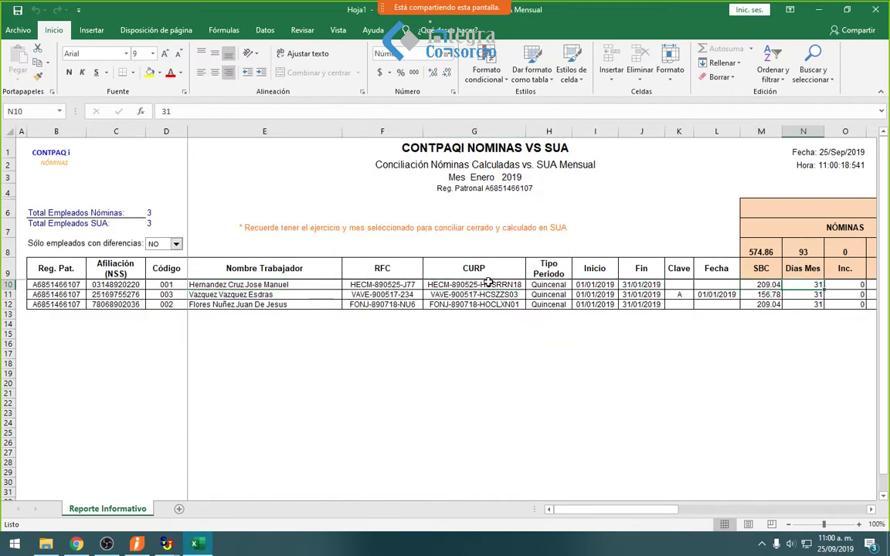
key(Right)
key(Right)
key(Right)
key(Right)
key(Right)
key(Right)
key(Right)
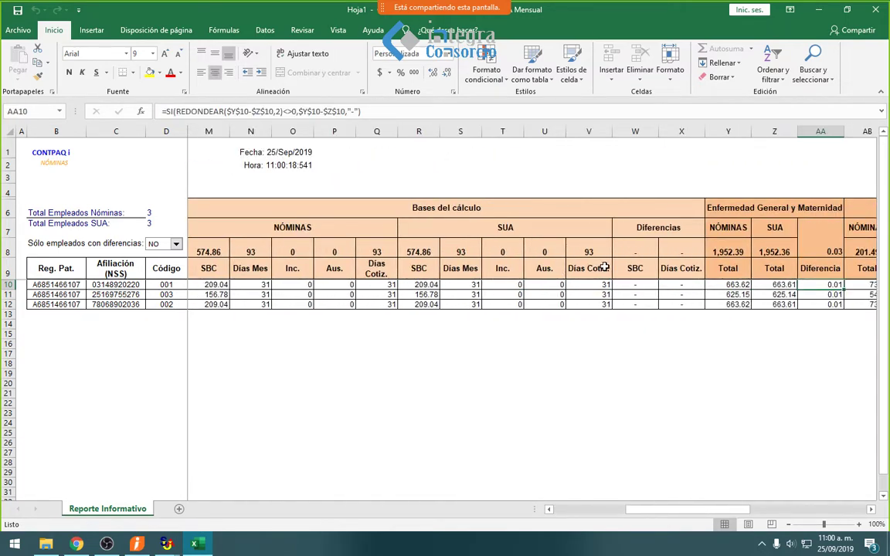
drag(633, 269, 663, 300)
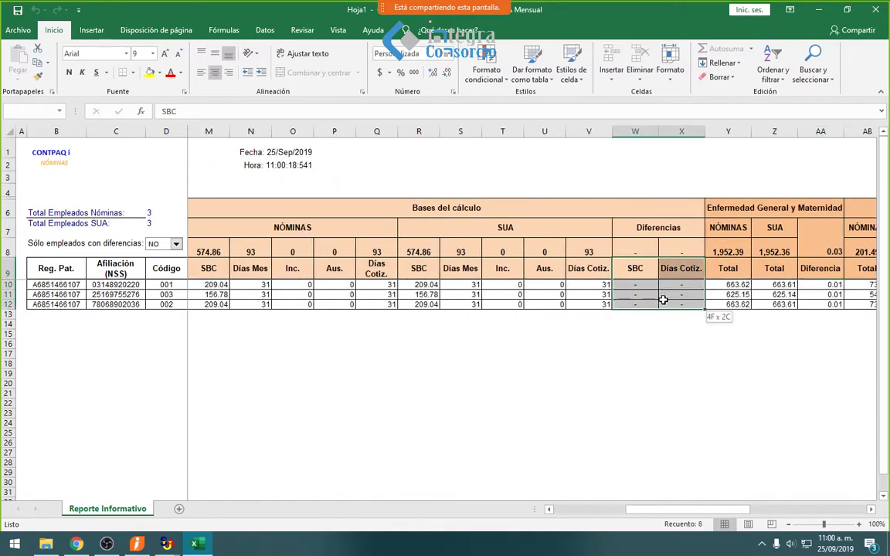
click(150, 73)
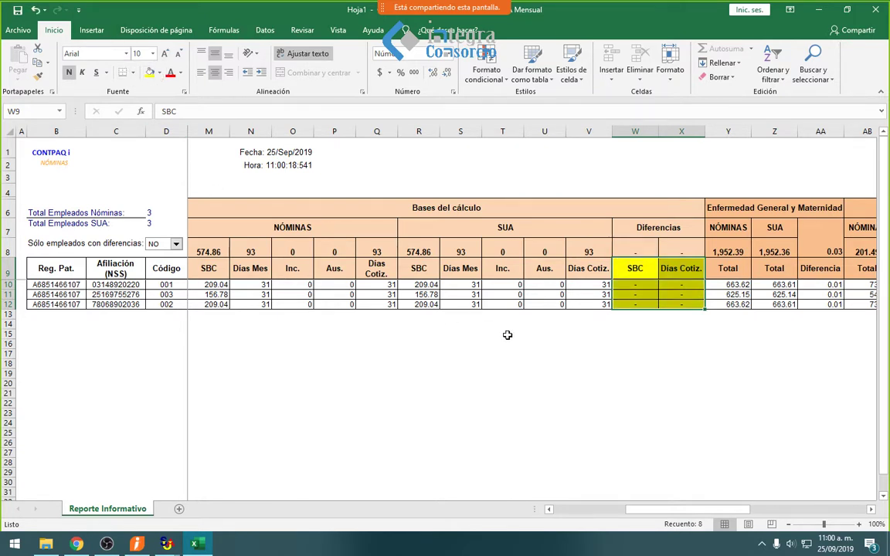
- Fill the Enfermedad General Diferencia values AA10:AA12 yellow
key(Right)
key(Right)
key(Down)
key(Down)
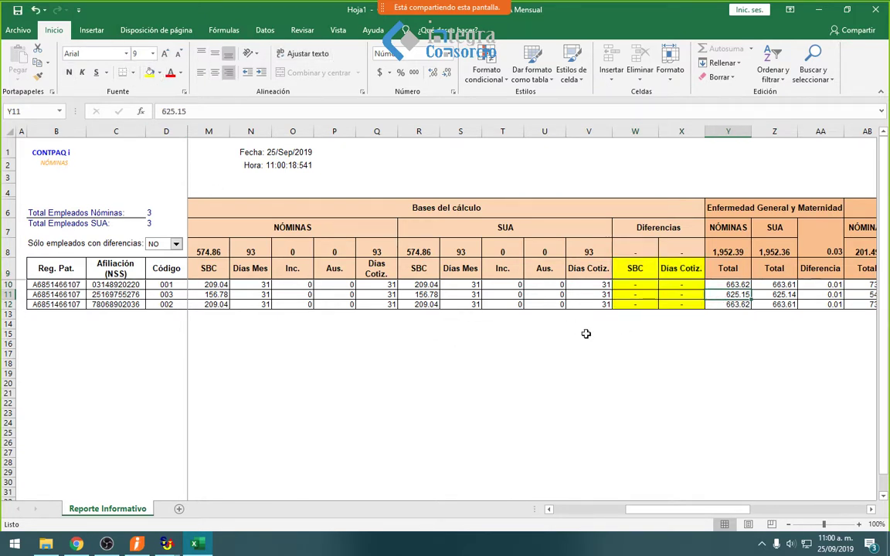
key(Right)
key(Right)
key(Right)
key(Right)
key(Right)
key(Right)
key(Right)
key(Right)
key(Right)
key(Right)
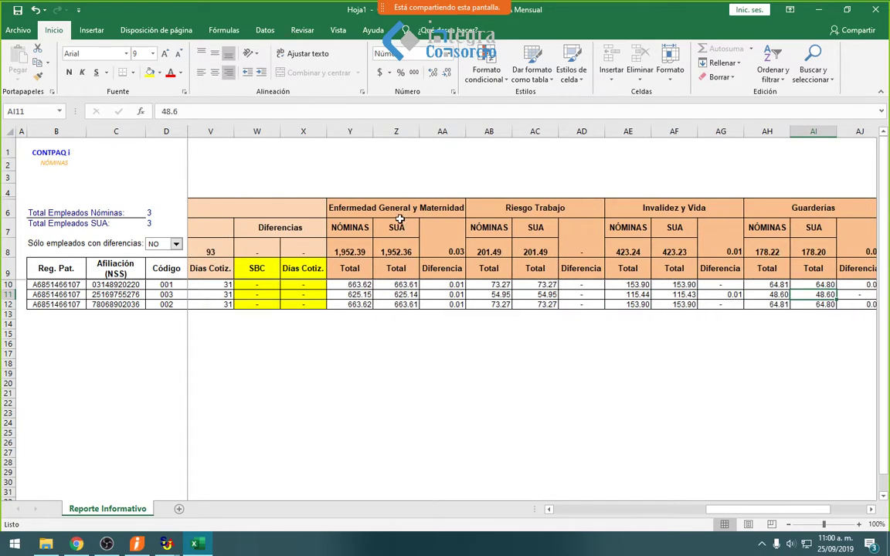
click(340, 226)
click(400, 230)
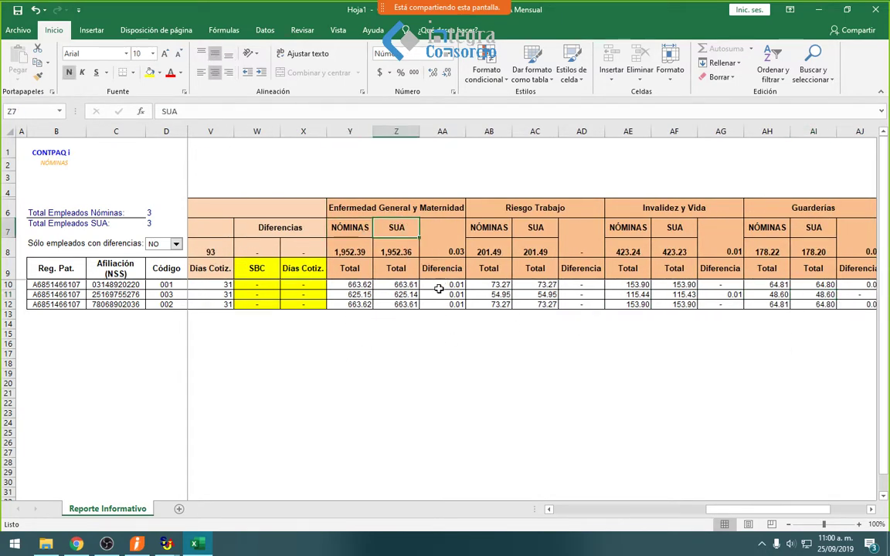
drag(439, 285, 435, 304)
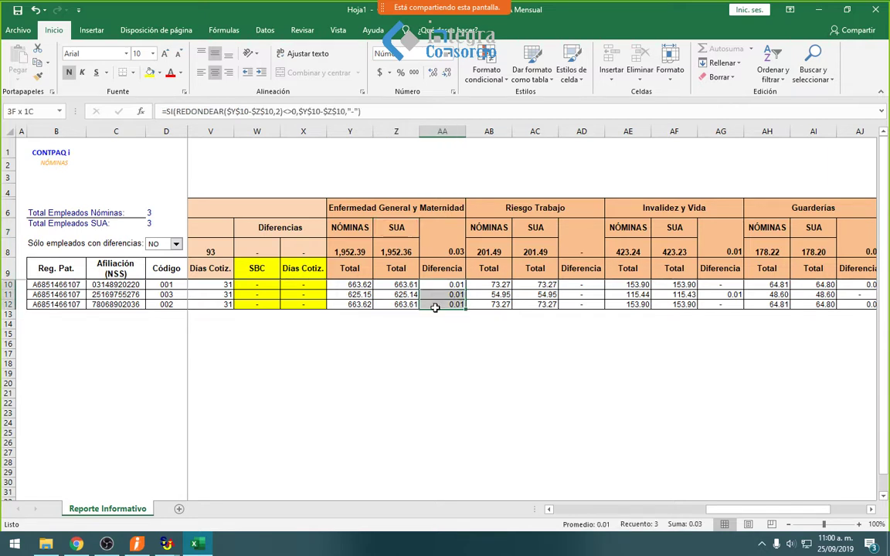
click(150, 73)
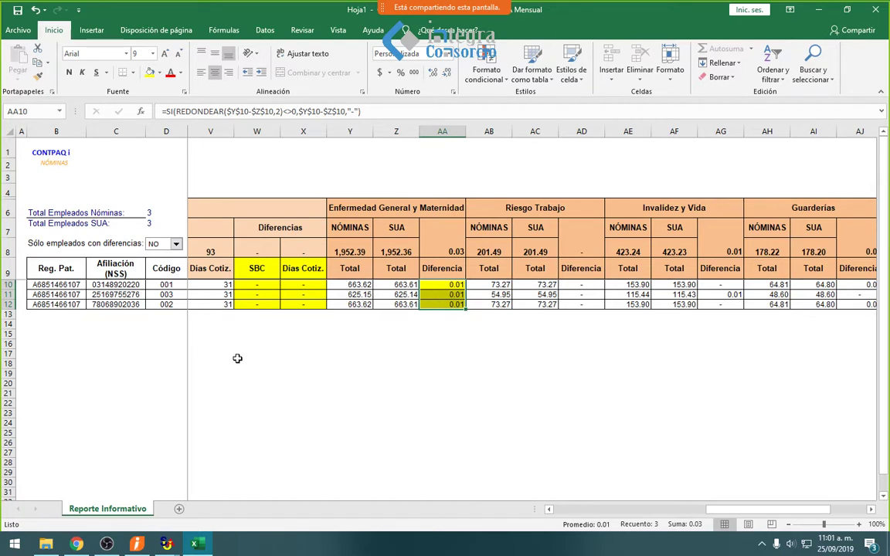
- Browse the Invalidez y Vida, Riesgo Trabajo and Totales Liquidación columns
key(Right)
key(Right)
key(Right)
key(Right)
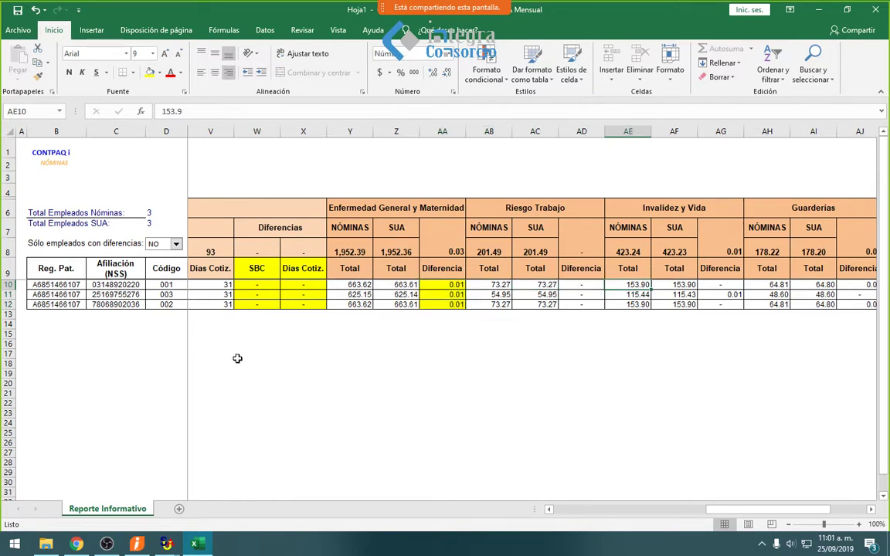
key(Down)
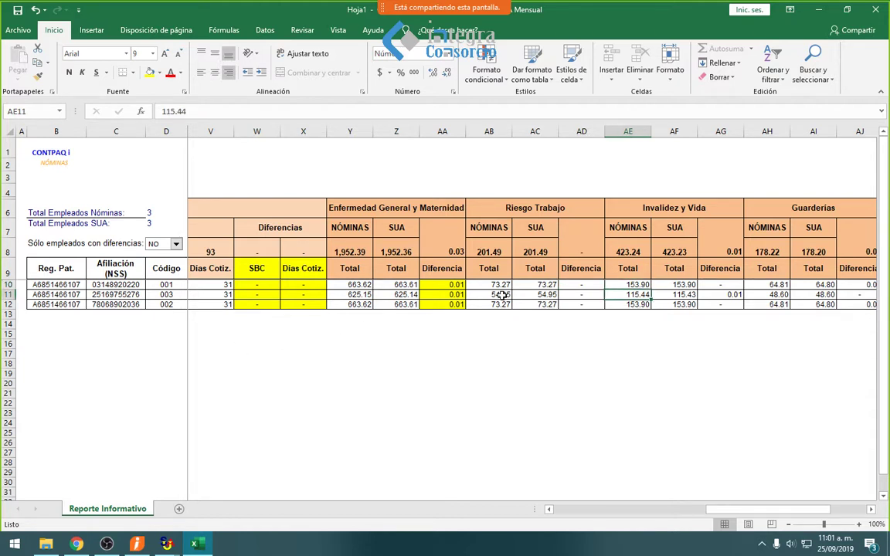
click(540, 295)
drag(540, 295, 494, 295)
click(540, 294)
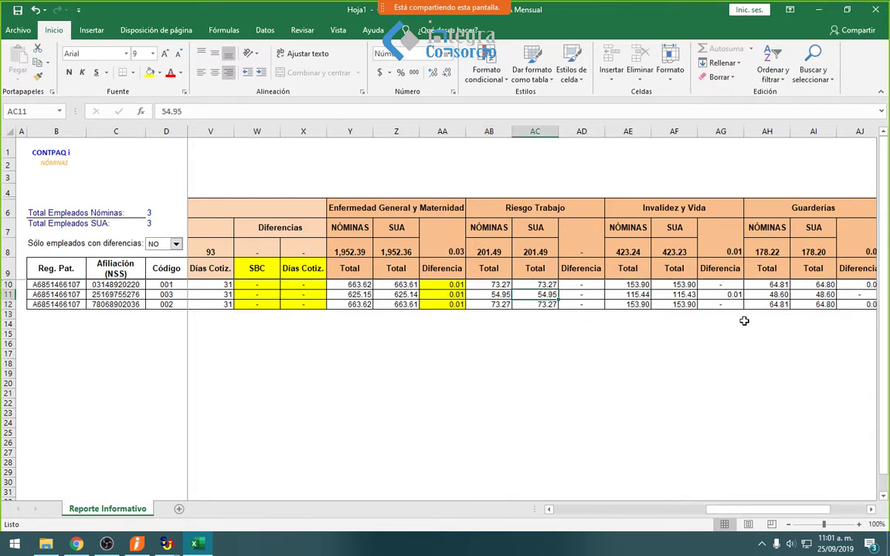
key(Right)
key(Right)
key(Right)
key(Right)
key(Right)
key(Right)
key(Right)
key(Right)
key(Right)
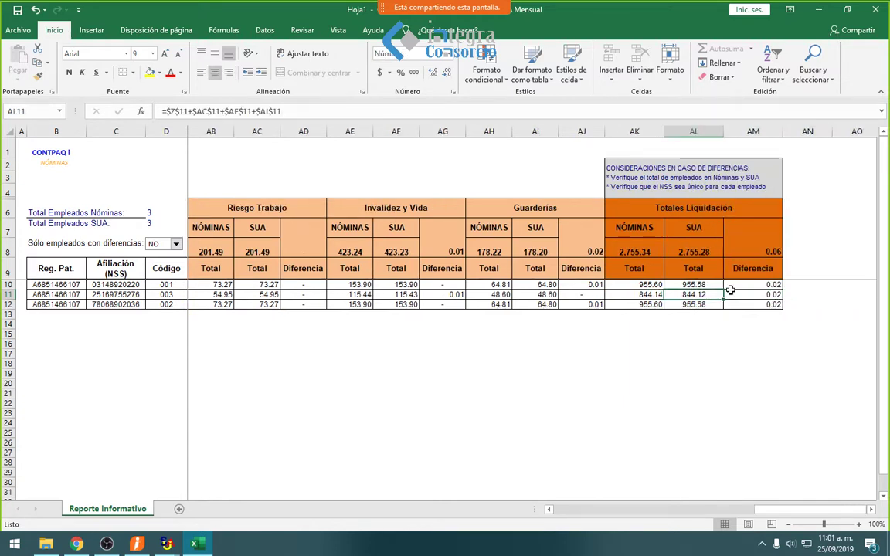
click(638, 250)
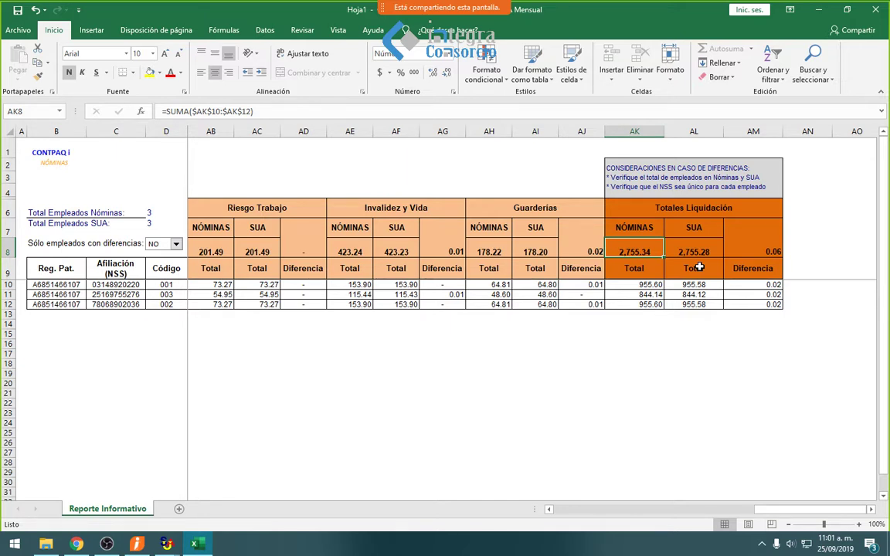
click(699, 250)
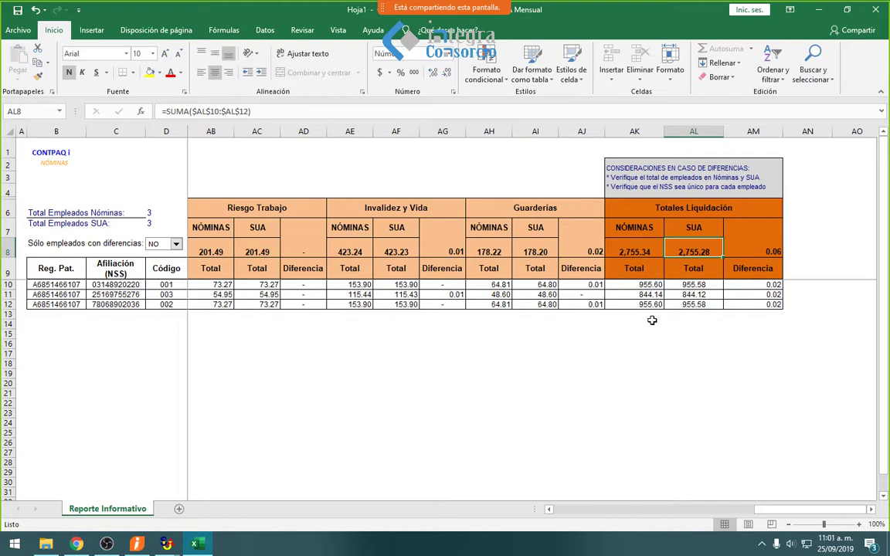
click(755, 247)
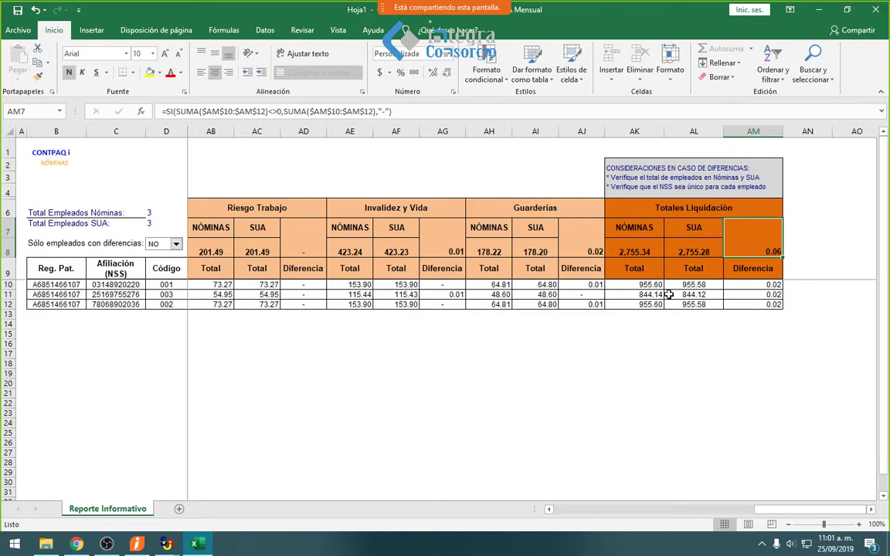
click(733, 286)
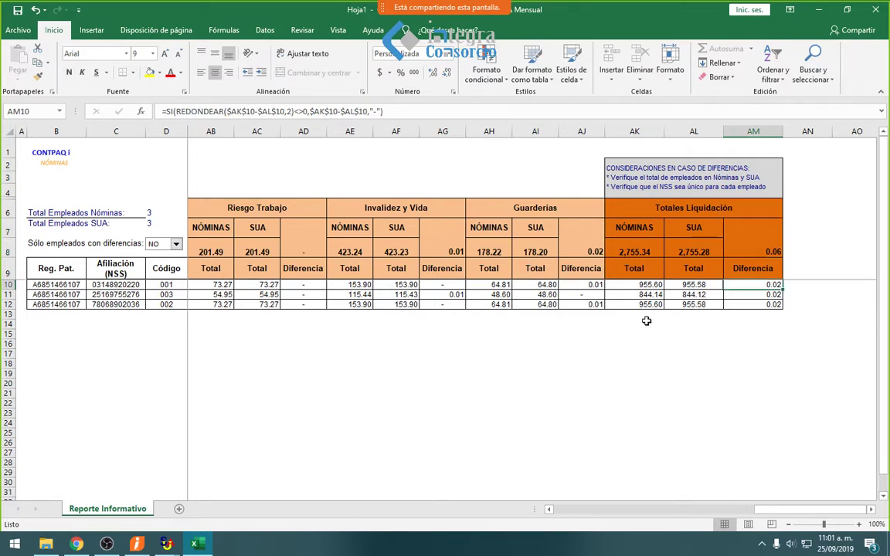
drag(583, 285, 584, 269)
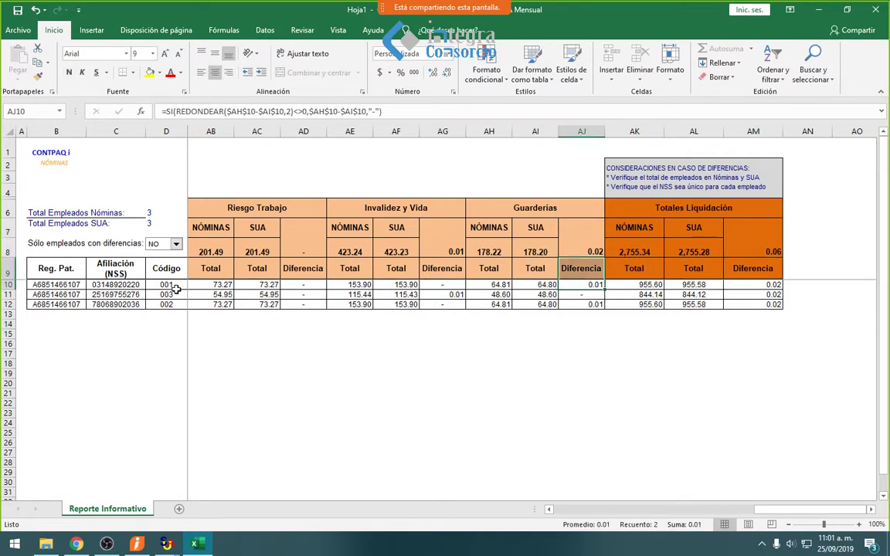
click(52, 245)
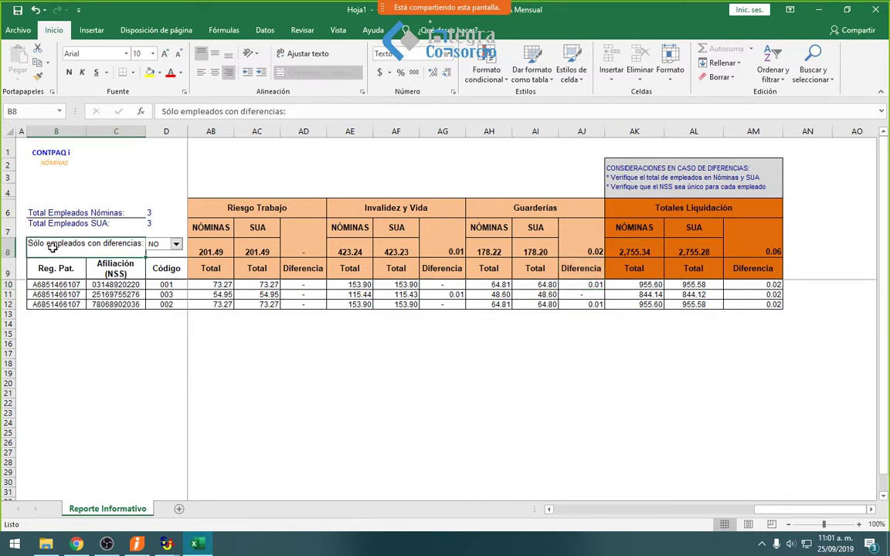
- Set the B8 differences filter to SI and inspect the Guarderías and Invalidez y Vida differences
click(176, 245)
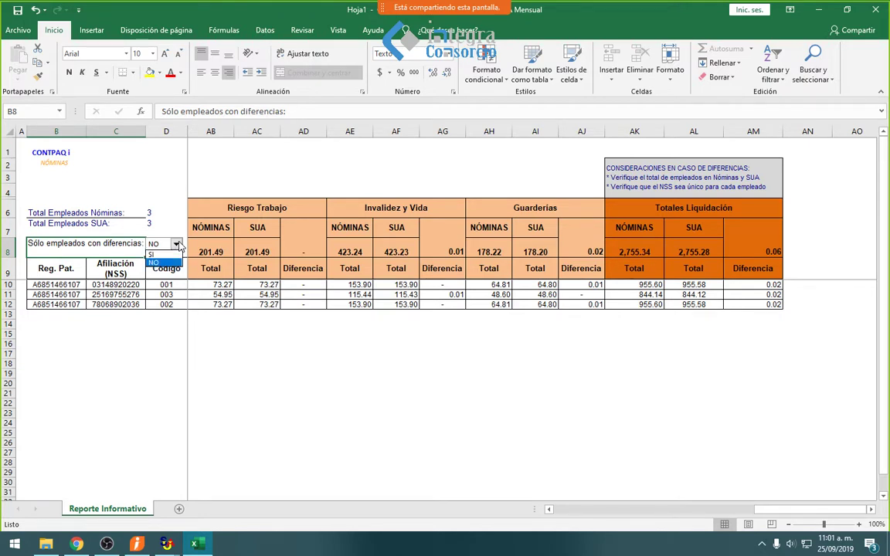
click(160, 254)
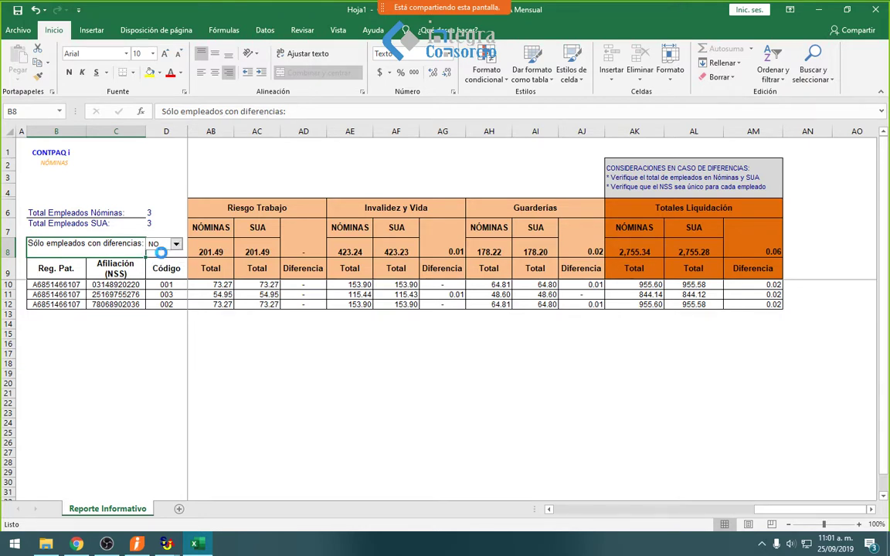
click(223, 294)
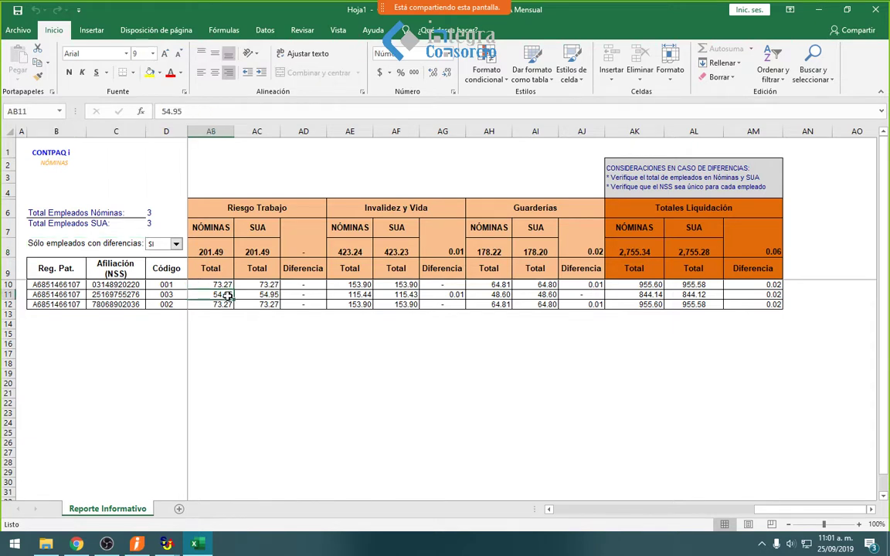
click(163, 298)
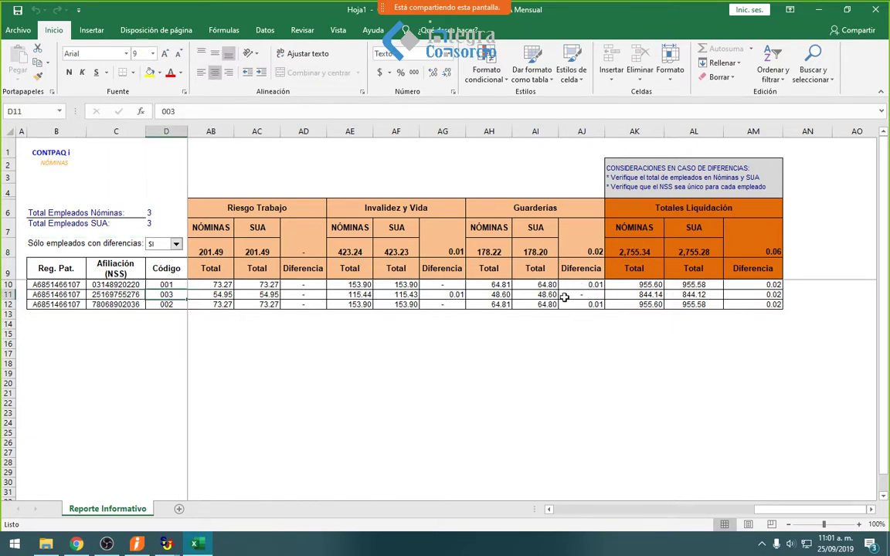
click(581, 285)
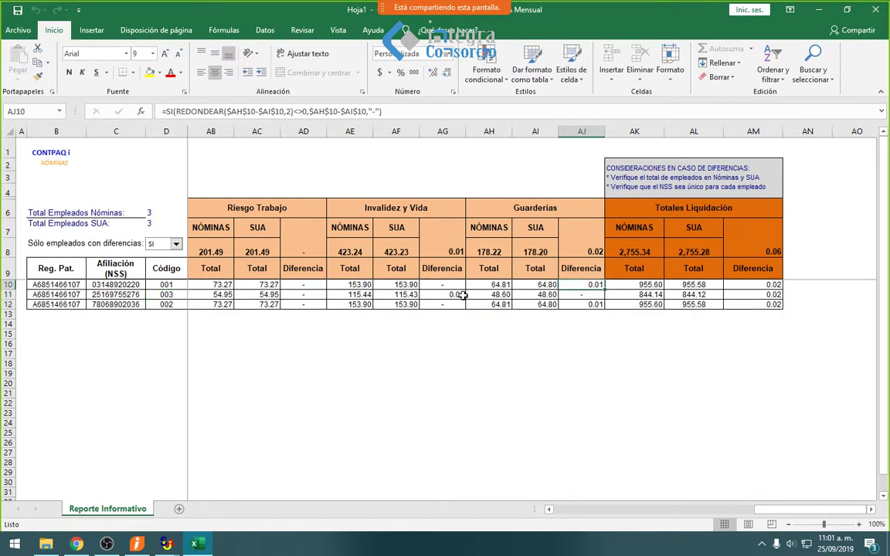
click(462, 295)
- Set the differences filter back to NO and switch to CONTPAQi Nóminas
click(176, 243)
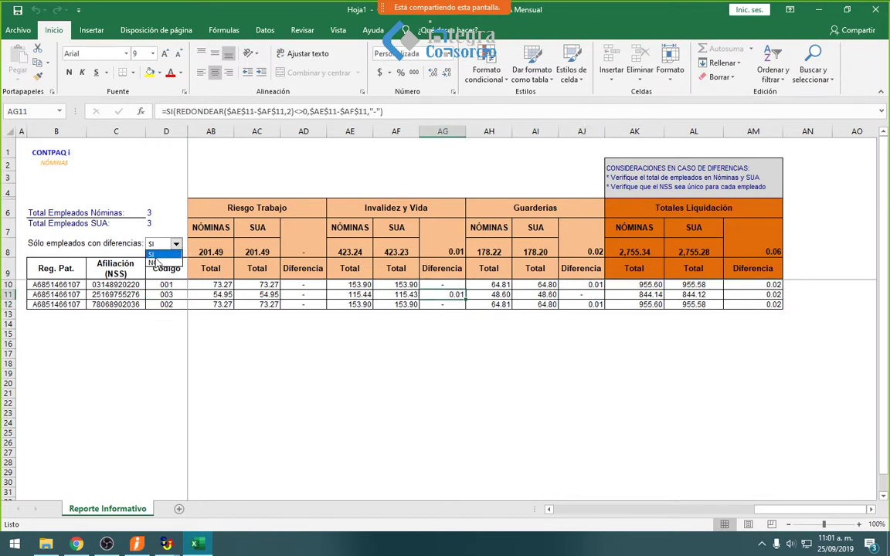
click(154, 263)
click(247, 353)
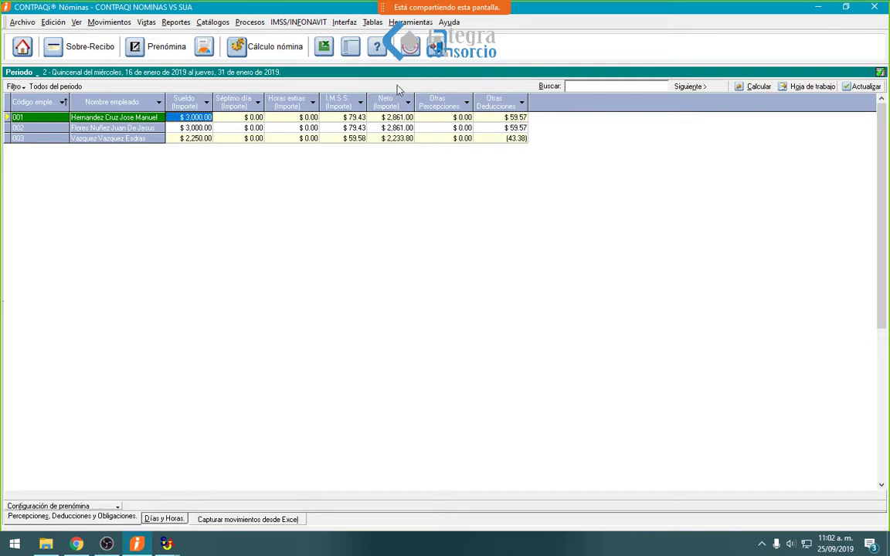
click(303, 22)
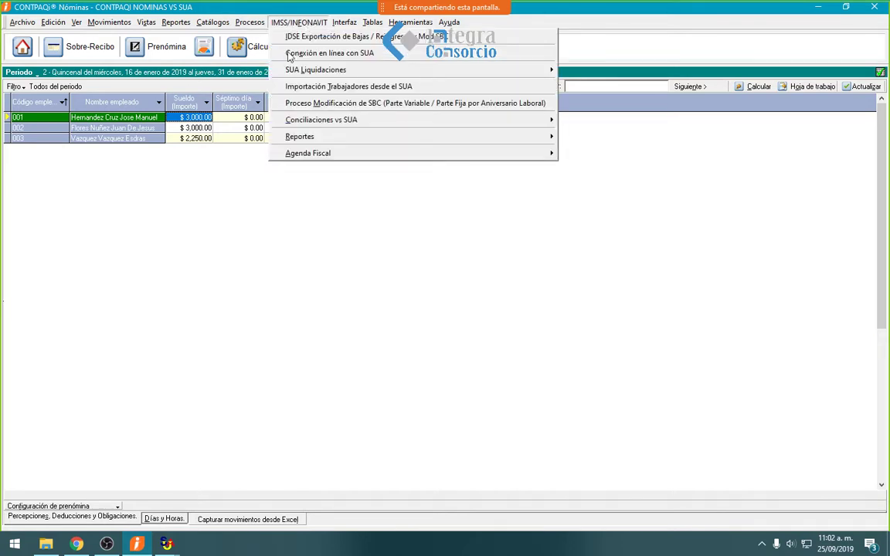
click(282, 51)
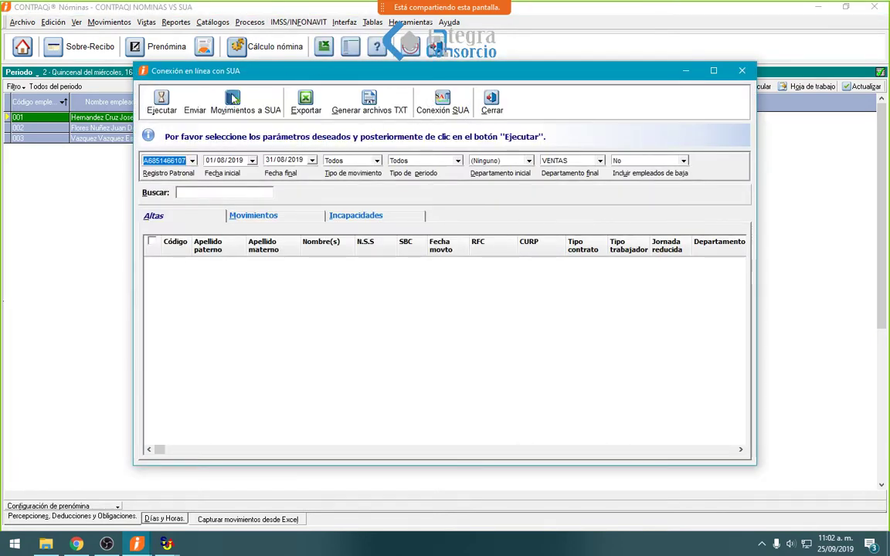
click(448, 106)
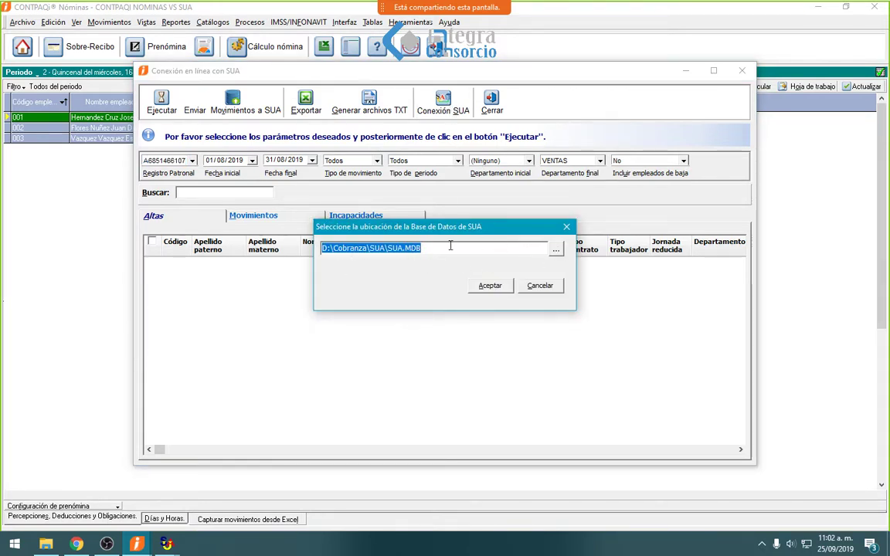
click(487, 287)
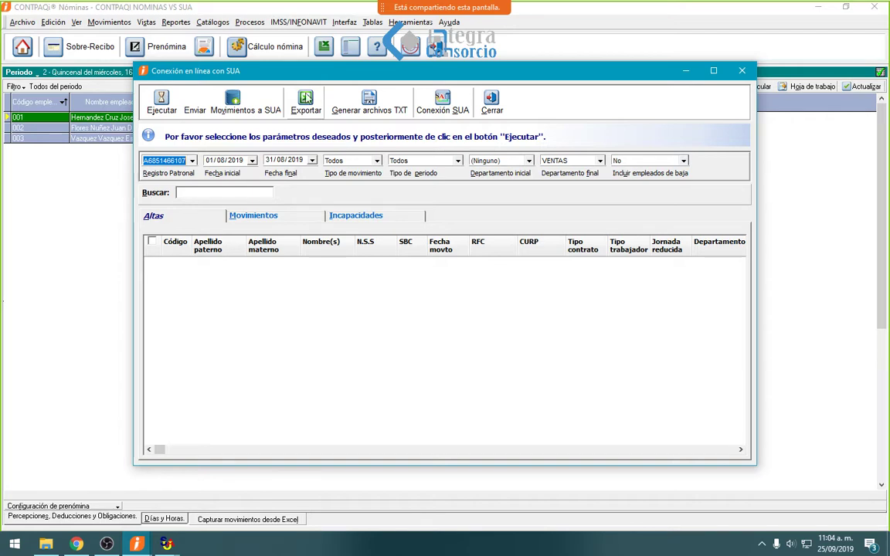
click(417, 104)
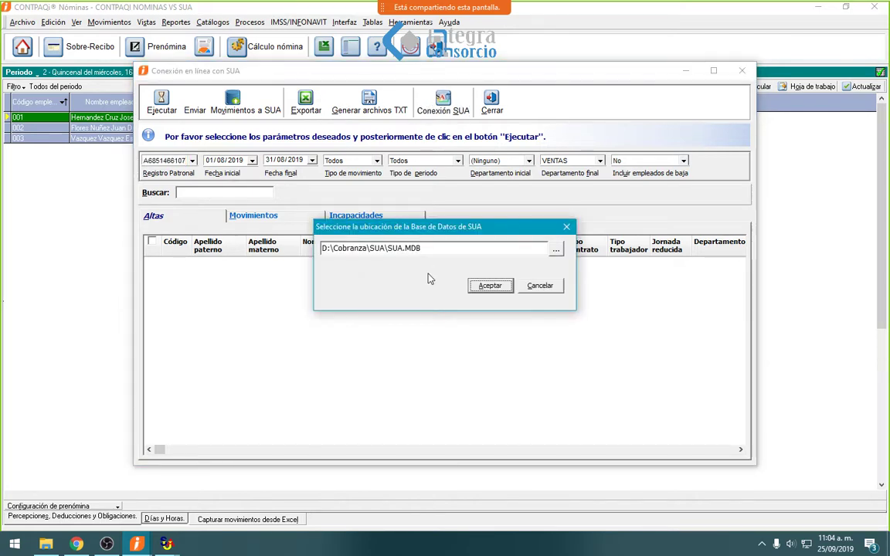
click(509, 287)
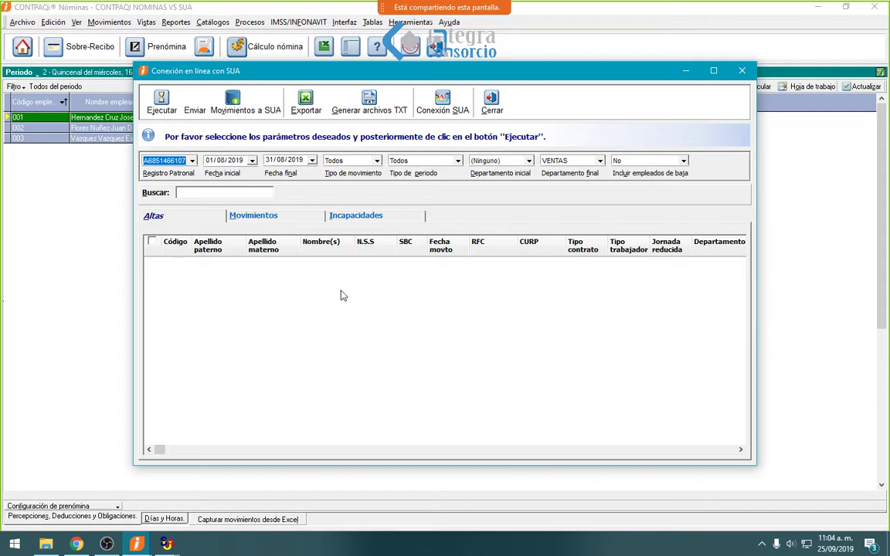
click(495, 106)
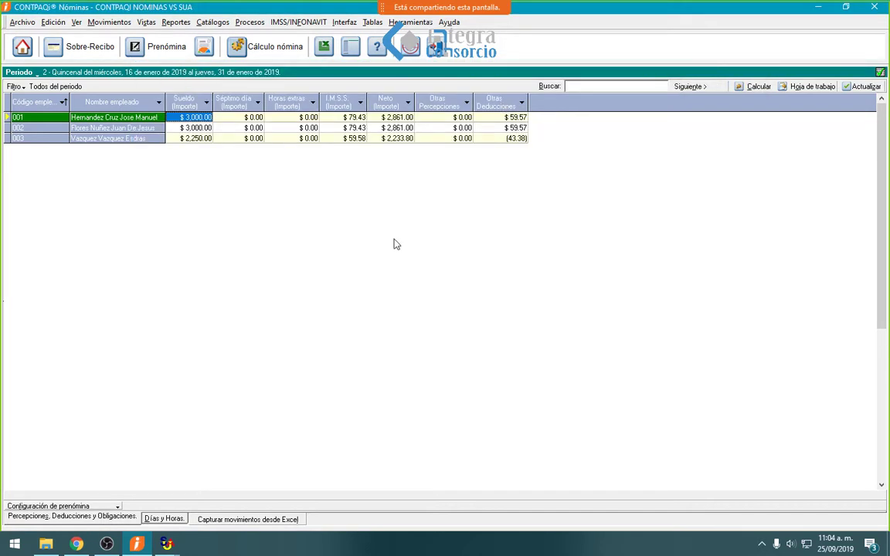
- Review each employee's Sueldo and I.M.S.S. deductions (79.43, 79.43, 59.58) and open IMSS/INFONAVIT
click(220, 128)
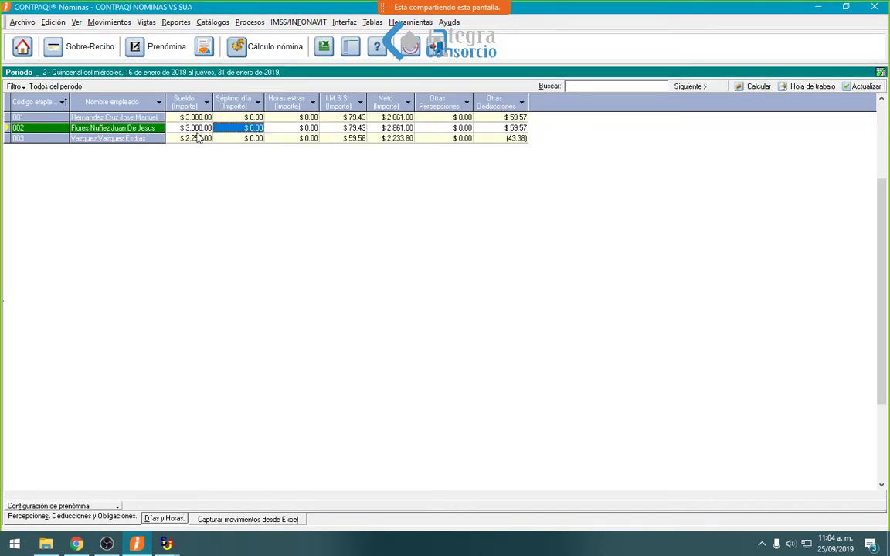
click(202, 131)
click(202, 140)
click(348, 139)
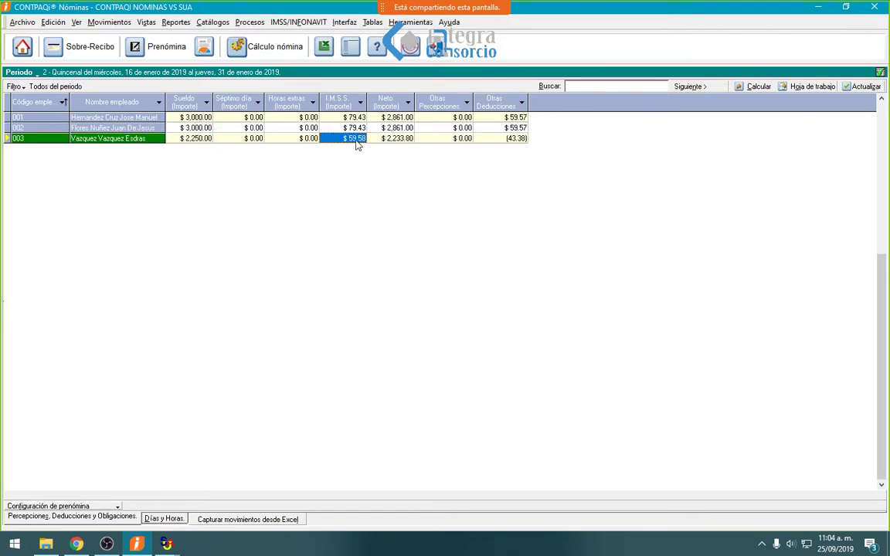
click(357, 130)
click(358, 119)
click(357, 128)
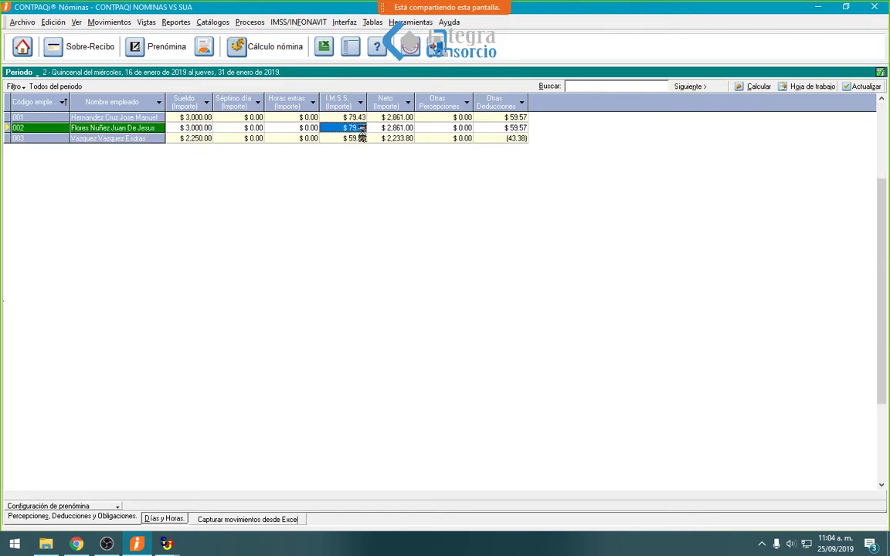
click(349, 139)
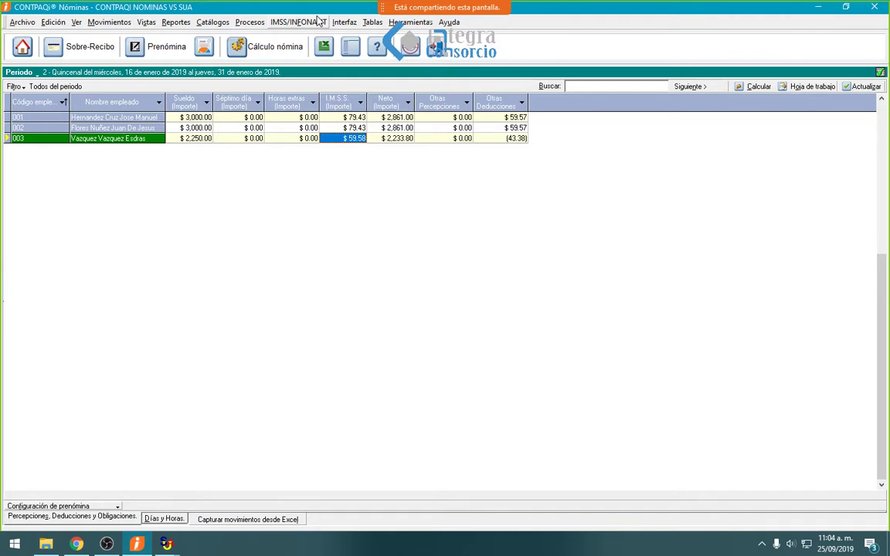
click(296, 22)
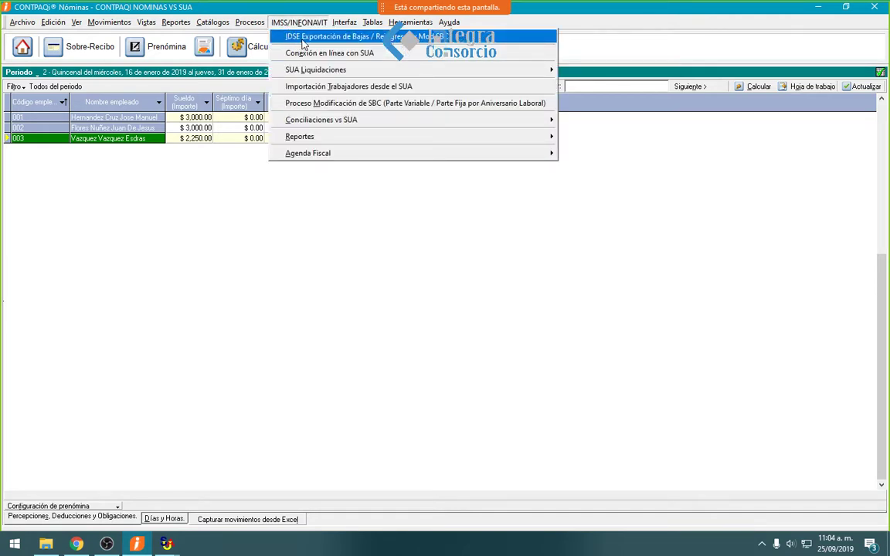
- Run the IDSE Bajas/Reingresos export for Quincenal periods, company registro patronal, Reingresos notices
click(307, 38)
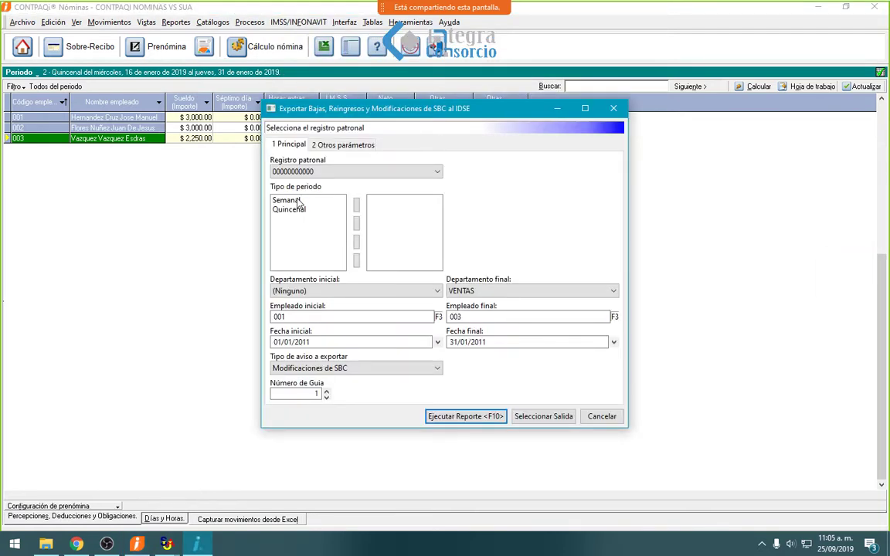
click(304, 218)
double_click(308, 209)
click(324, 171)
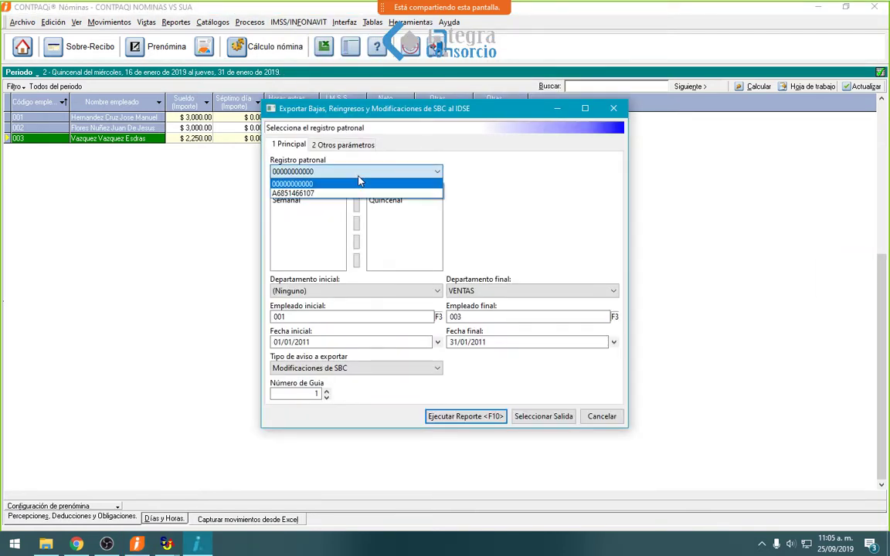
click(294, 193)
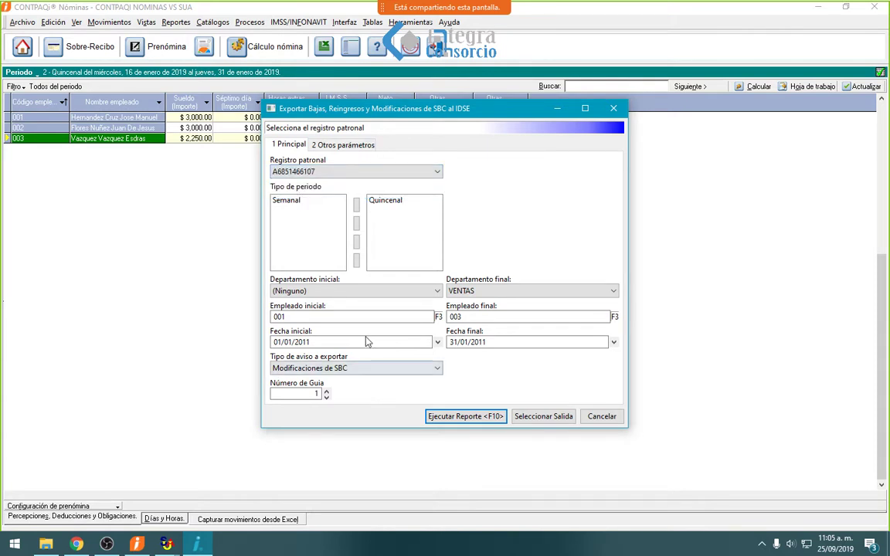
click(363, 370)
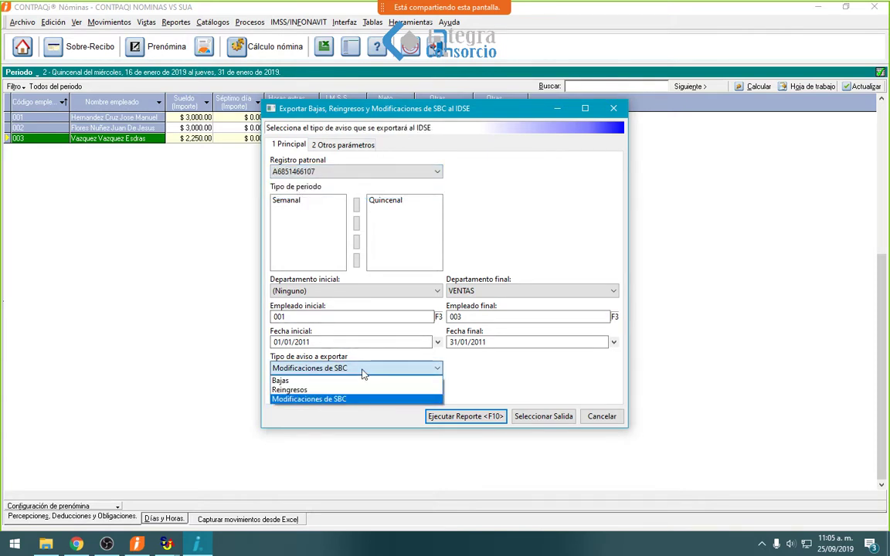
click(295, 389)
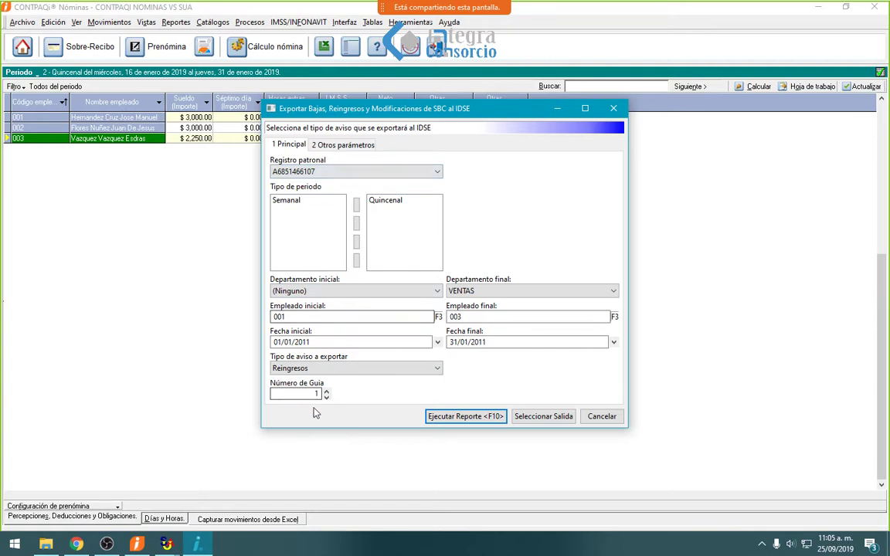
click(449, 419)
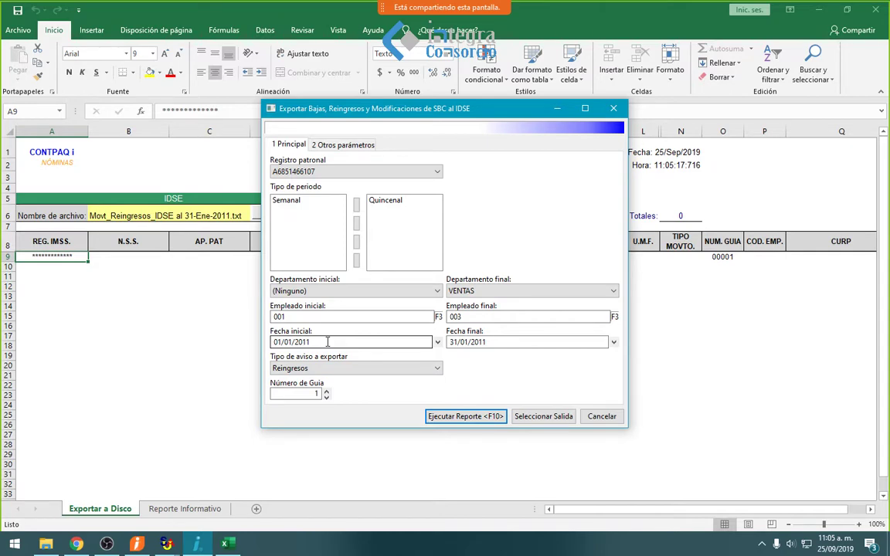
- Close the Excel export, set dates 01/01/2019–31/01/2019 and rerun the report
click(876, 11)
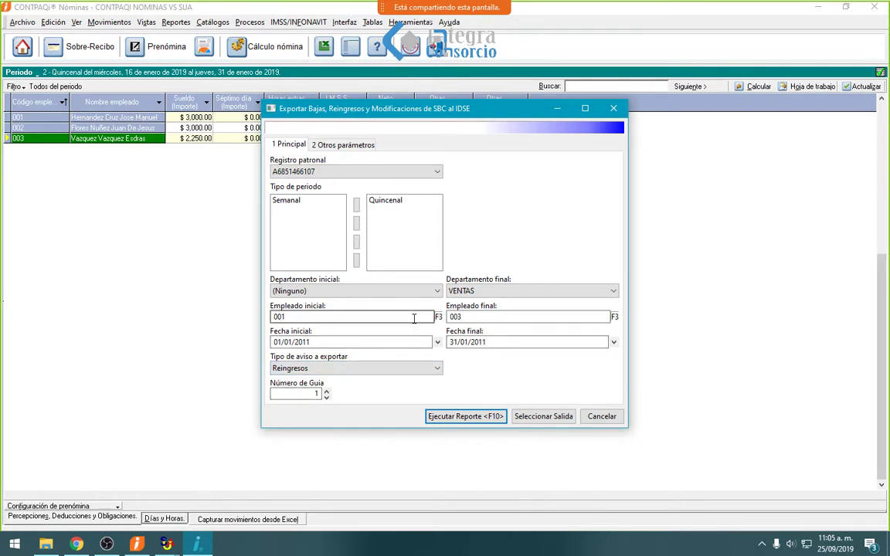
click(390, 343)
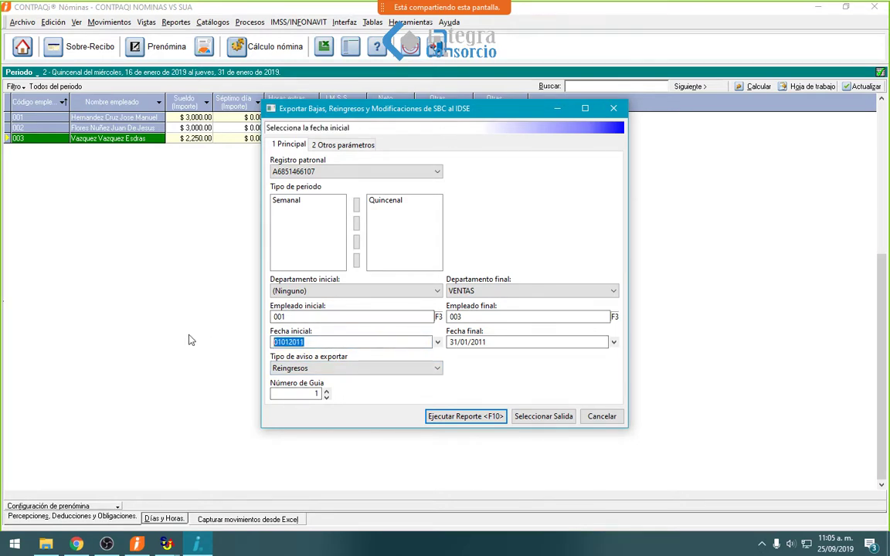
text(01012019)
key(Tab)
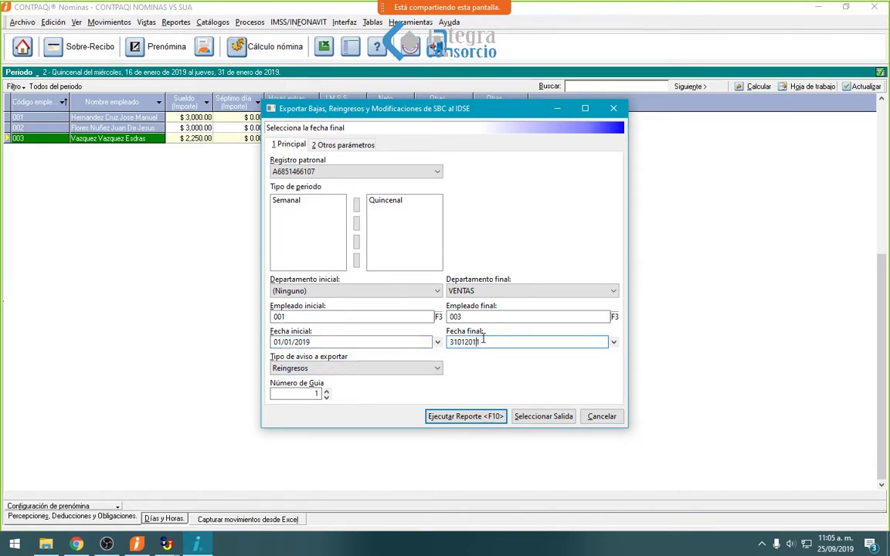
text(9)
click(479, 417)
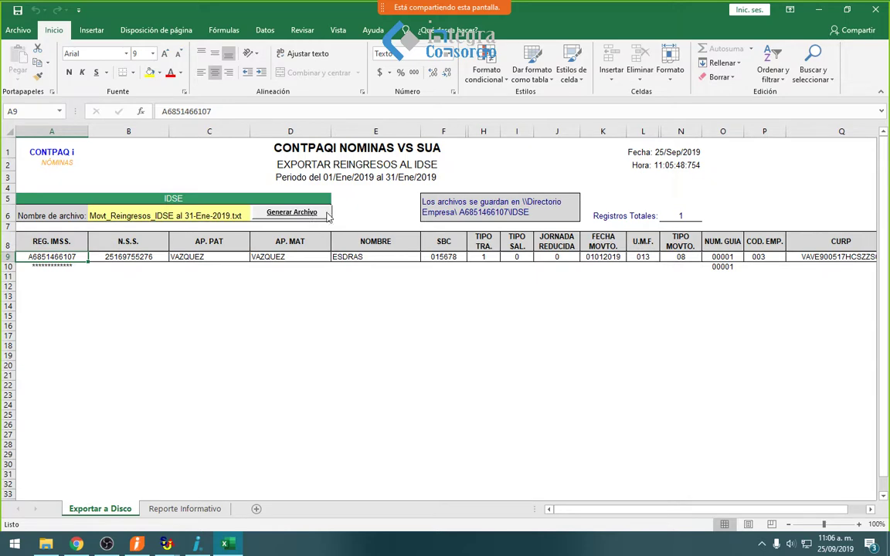
- Close the IDSE reingresos Excel sheet to get back to the period 2 prenómina
click(873, 11)
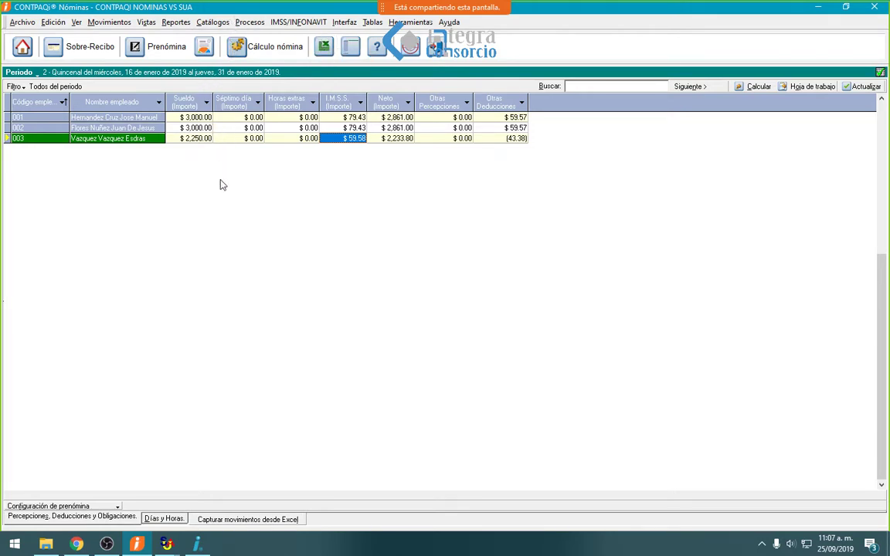
click(183, 117)
click(225, 138)
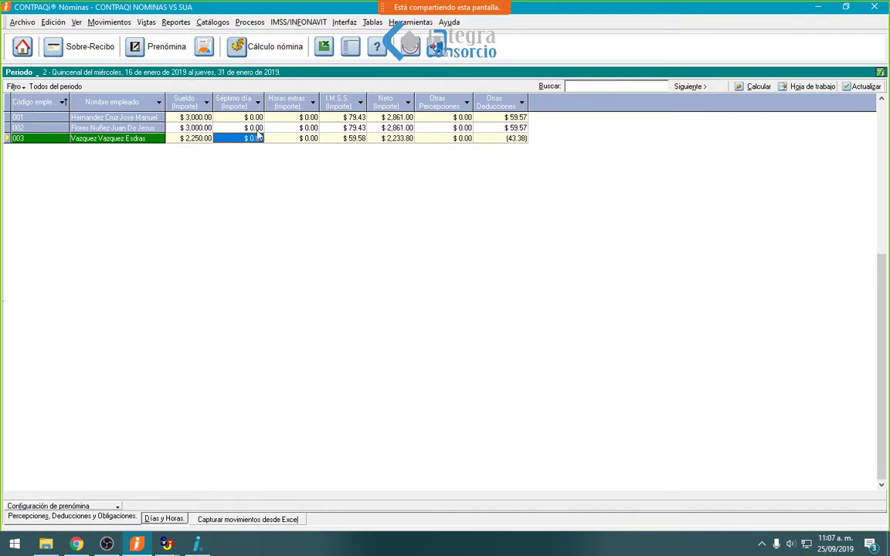
click(157, 48)
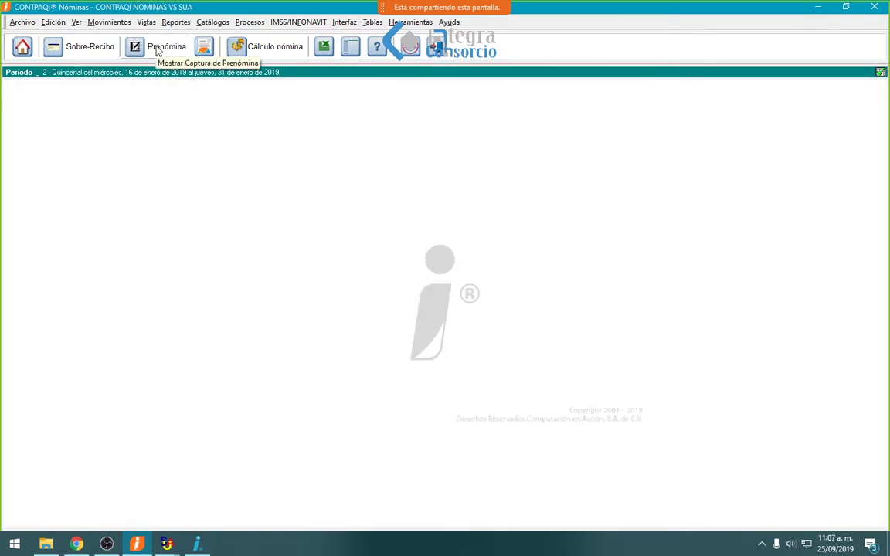
click(220, 22)
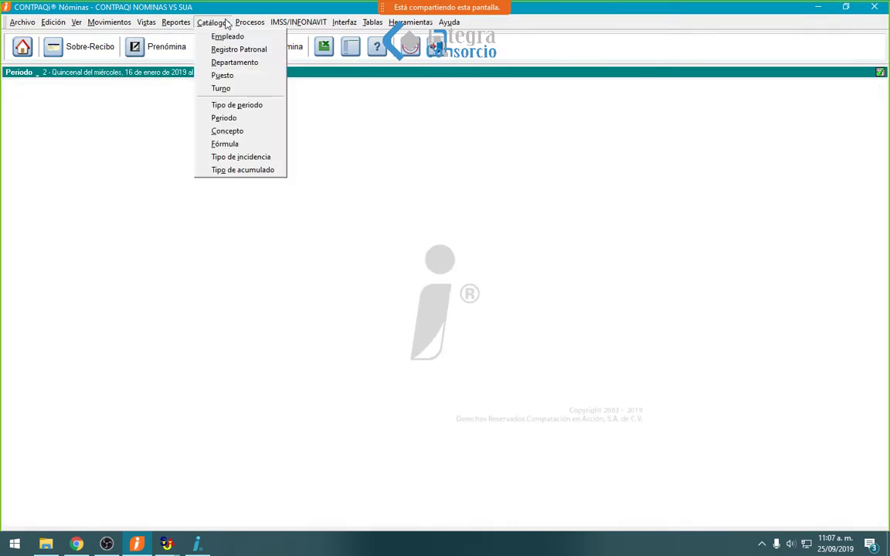
click(235, 117)
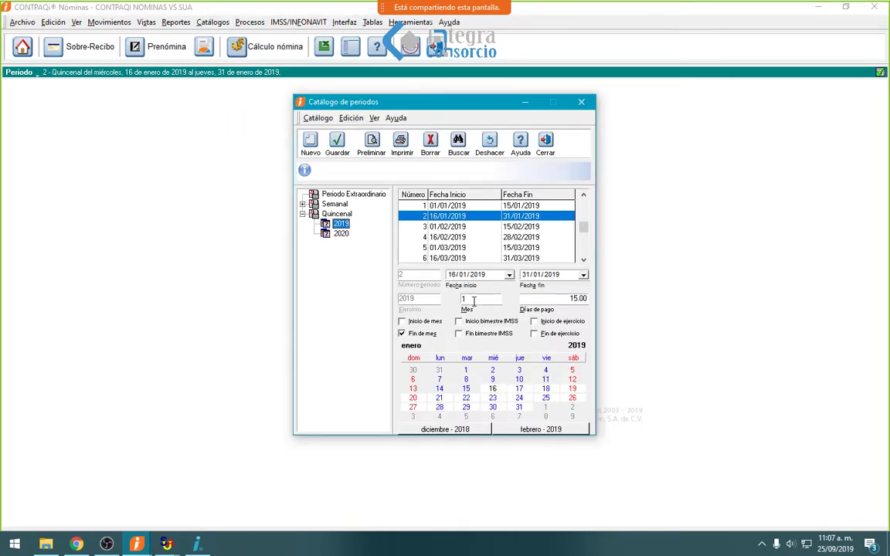
click(514, 218)
click(518, 206)
click(523, 217)
click(545, 143)
click(160, 46)
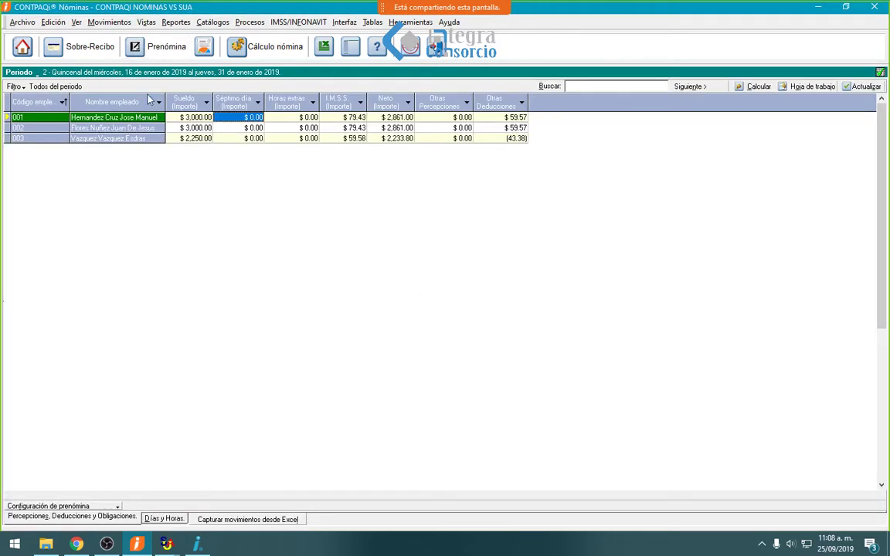
- Review employee 001's payslip, then give the 16–31 January quincena 16 payment days
click(186, 118)
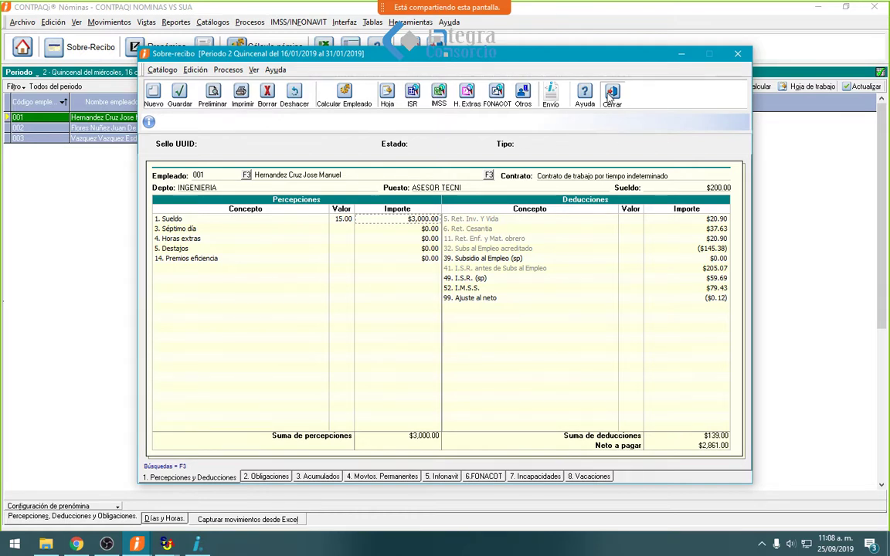
click(611, 94)
click(250, 22)
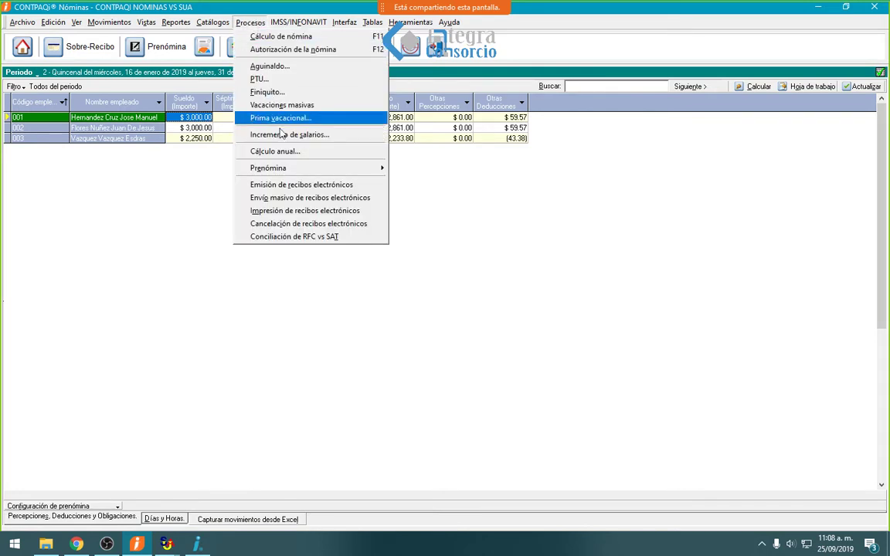
mouse_move(209, 20)
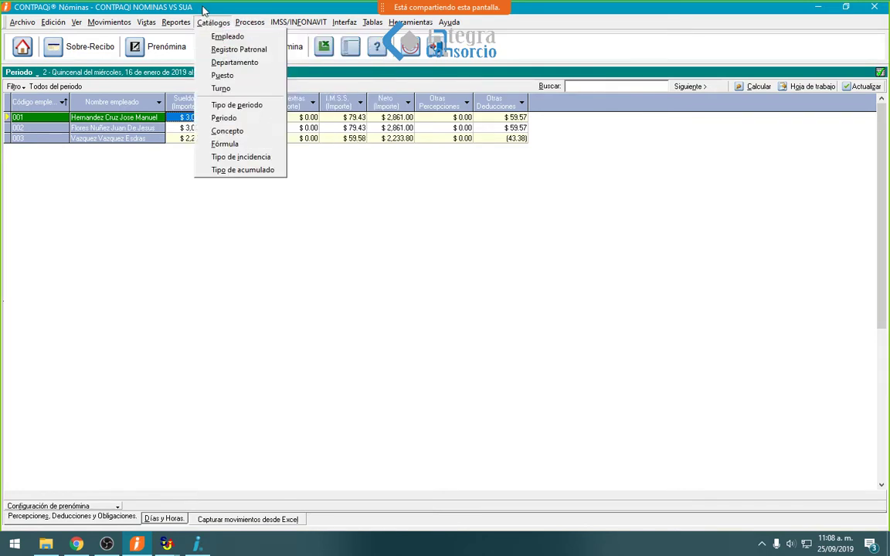
click(234, 119)
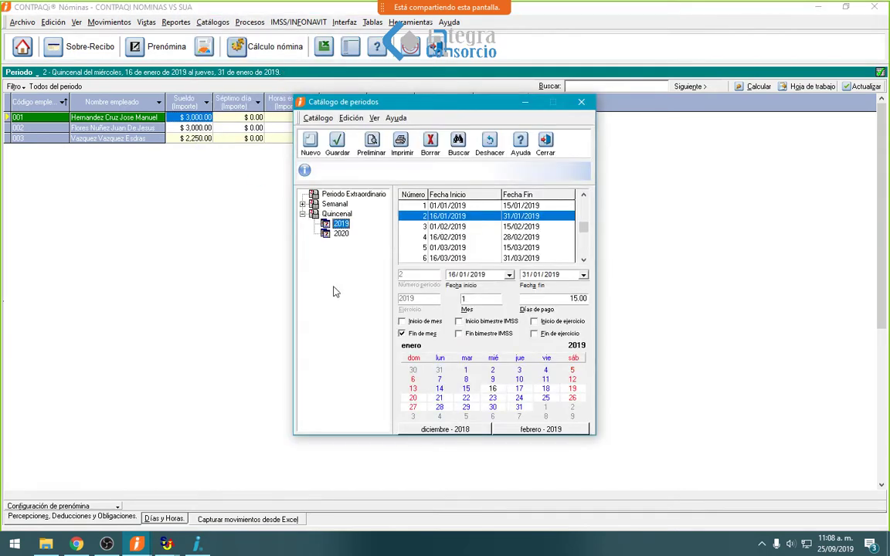
click(468, 204)
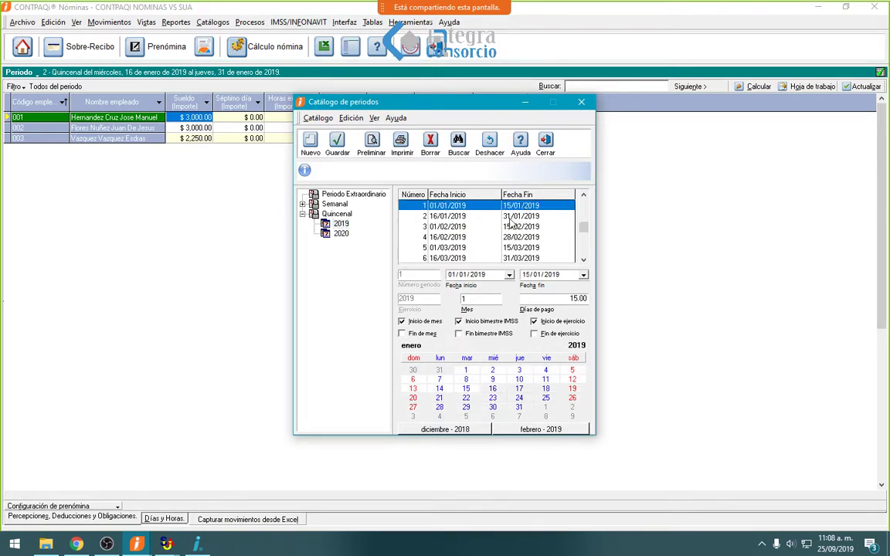
click(466, 215)
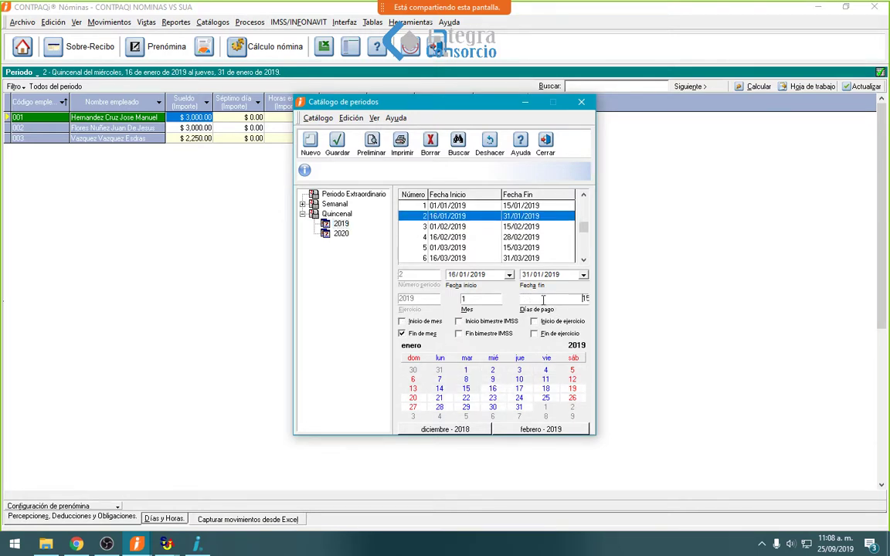
click(578, 299)
text(16)
key(Tab)
- Give the 16–28 February 2019 quincena 28 payment days and save the periods catalog
click(527, 239)
click(561, 299)
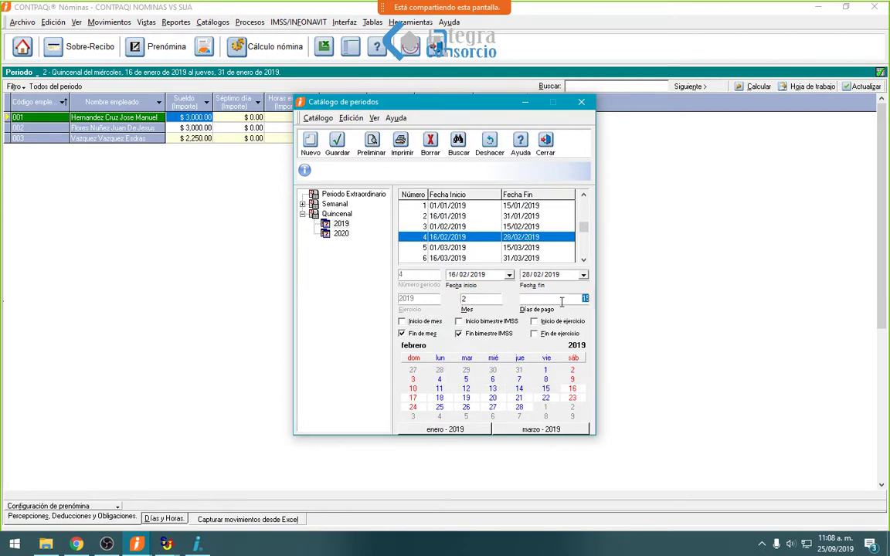
text(28)
click(337, 144)
click(543, 145)
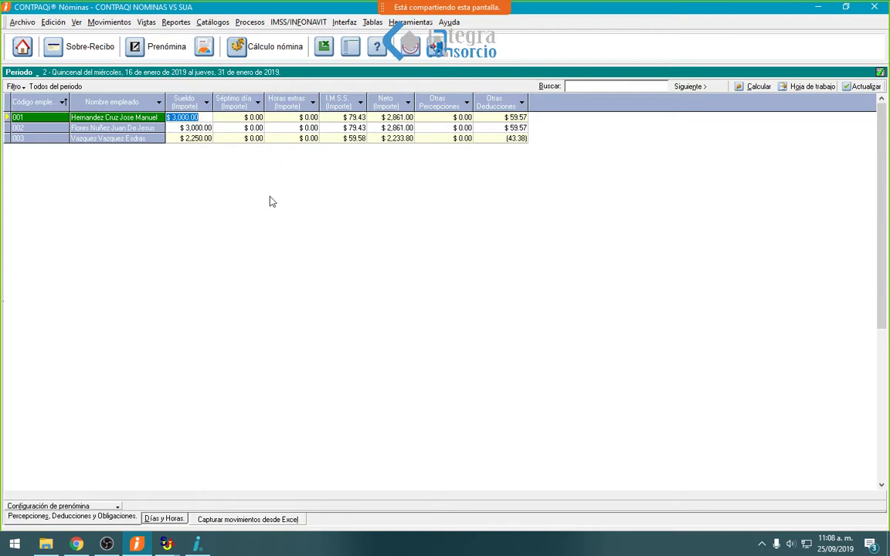
- Recalculate all employees and confirm employee 001 now earns 3,200.00 for 16 days
key(Up)
key(Return)
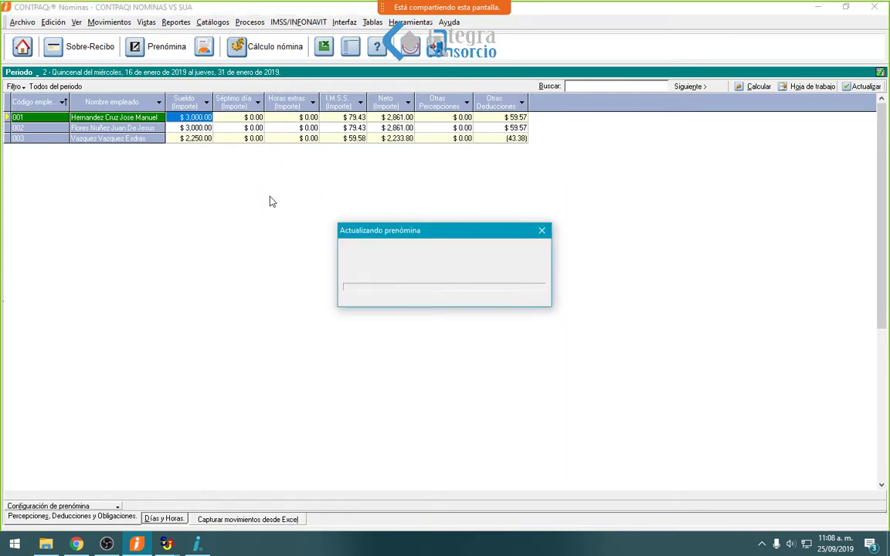
click(445, 313)
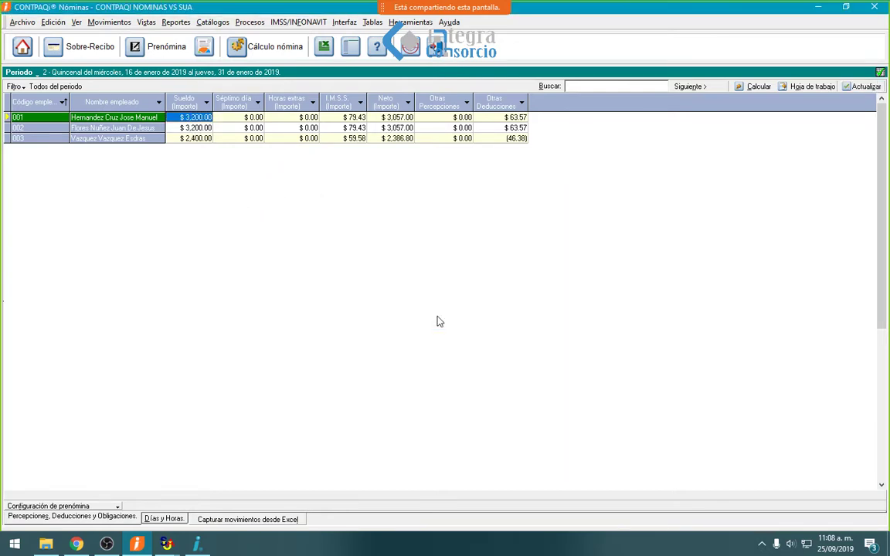
click(91, 47)
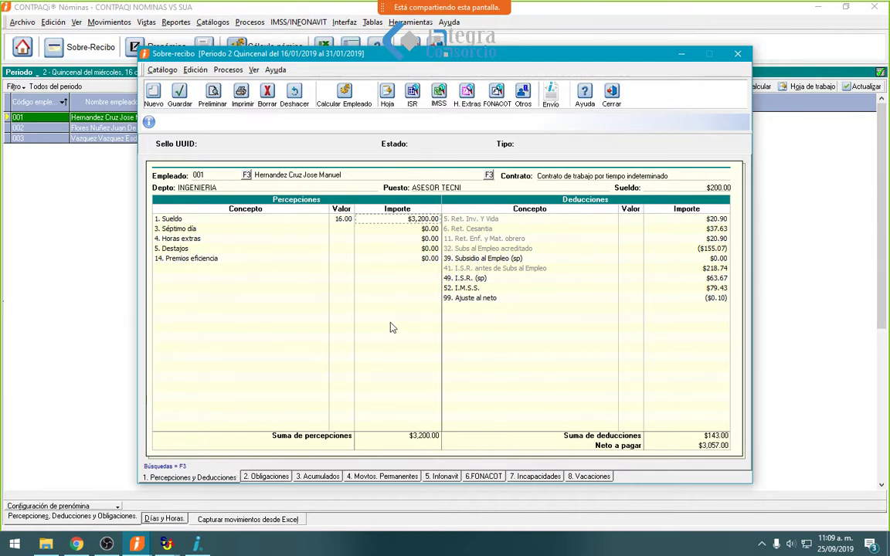
click(612, 95)
click(213, 22)
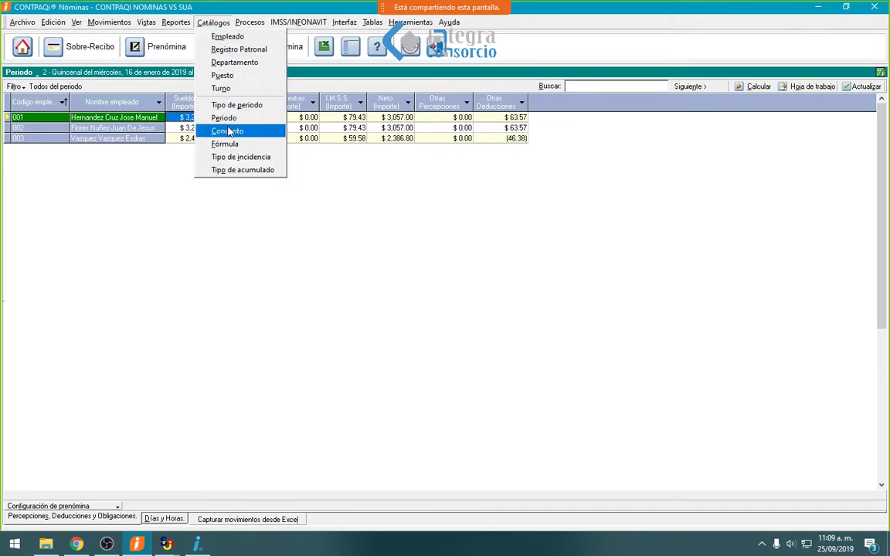
click(258, 105)
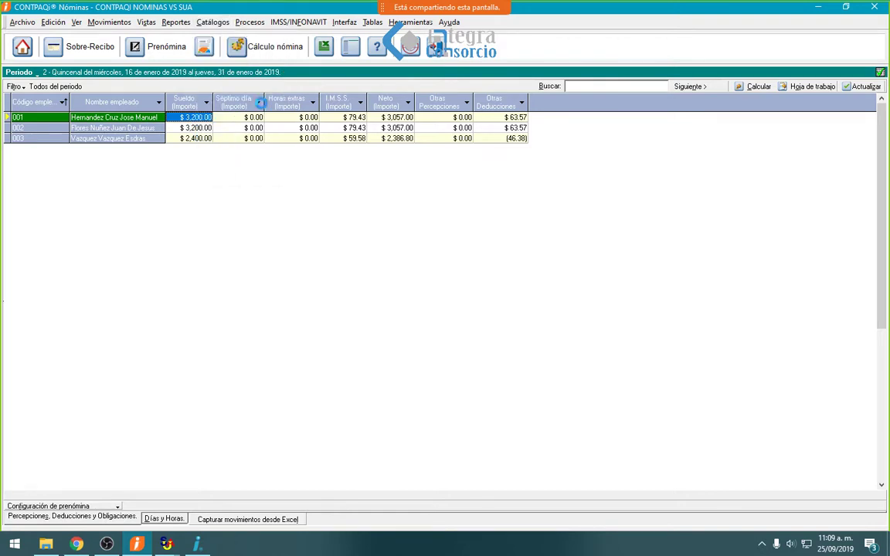
click(318, 216)
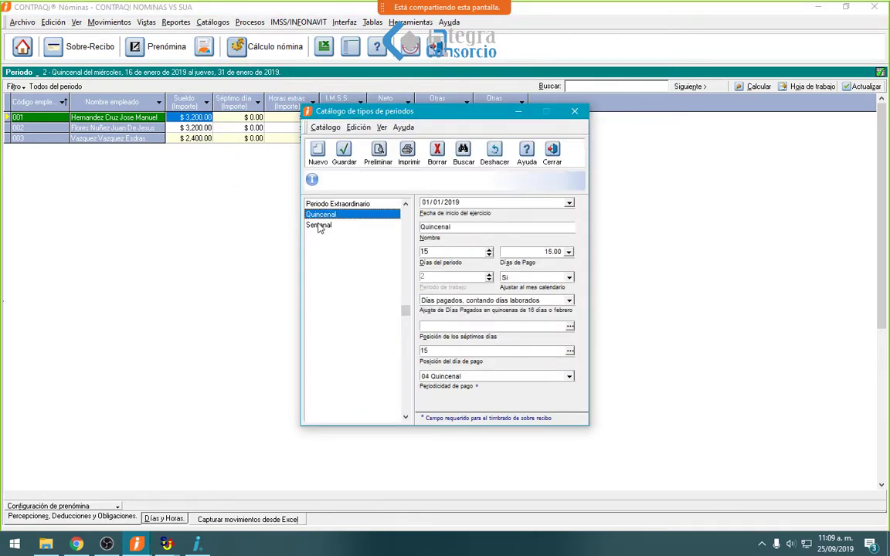
click(318, 226)
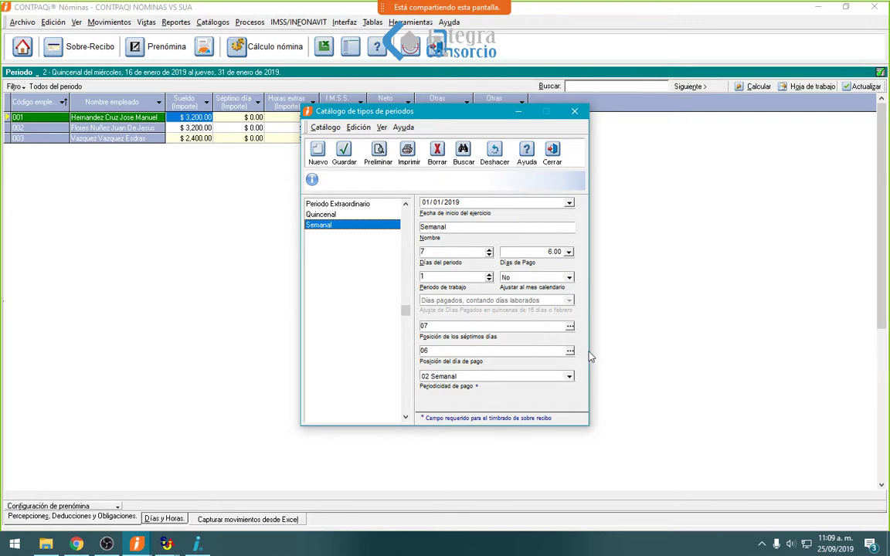
click(552, 154)
click(213, 23)
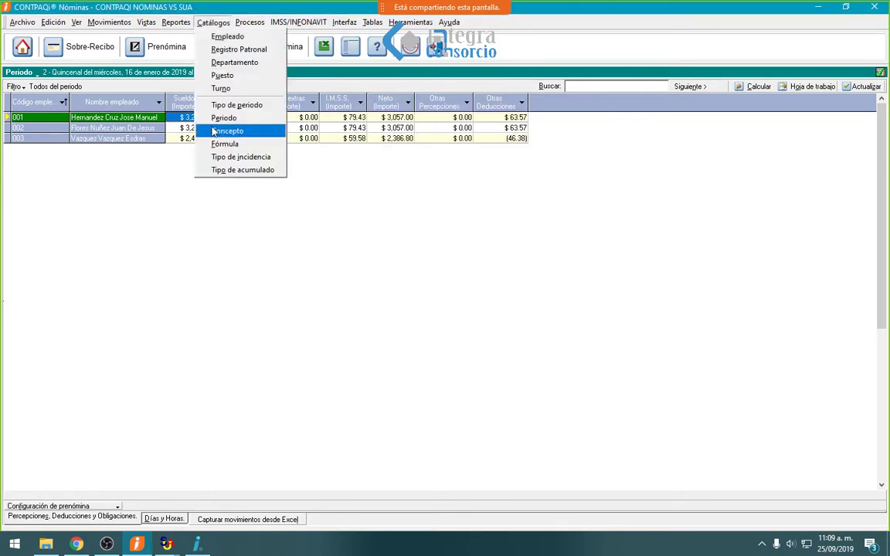
click(232, 131)
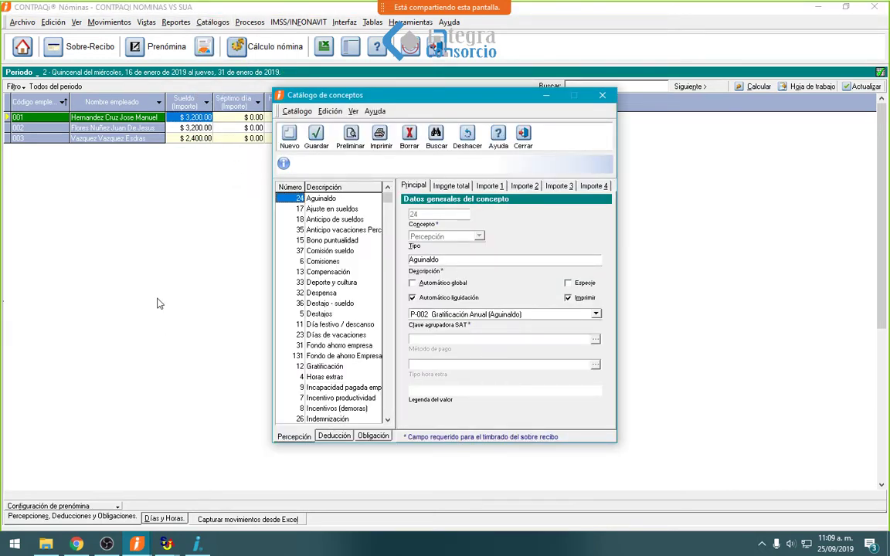
click(523, 135)
click(203, 24)
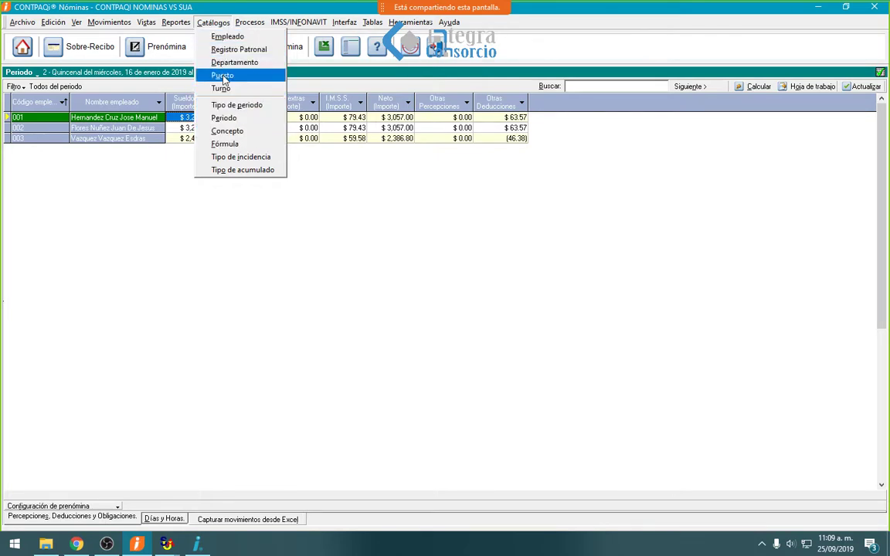
- Save 13 payment days for the 16–28 February 2019 quincena and close the periods catalog
click(224, 118)
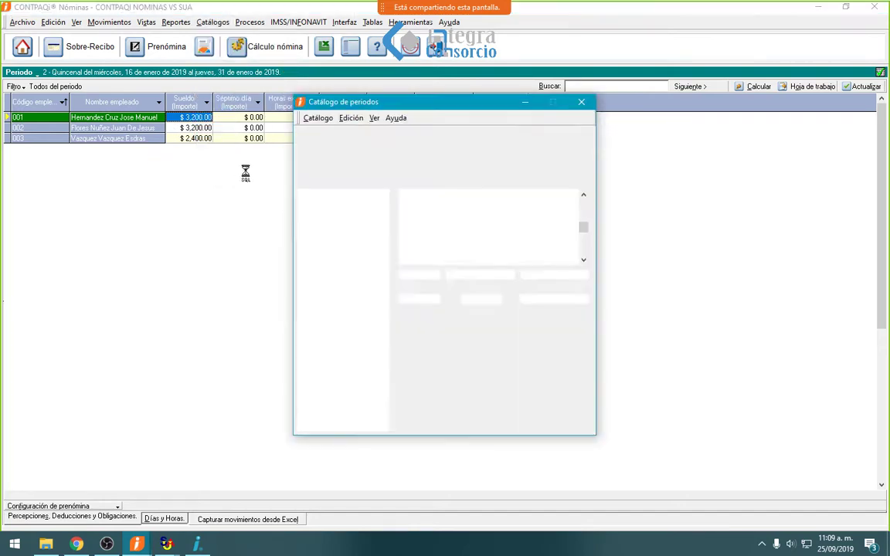
click(443, 237)
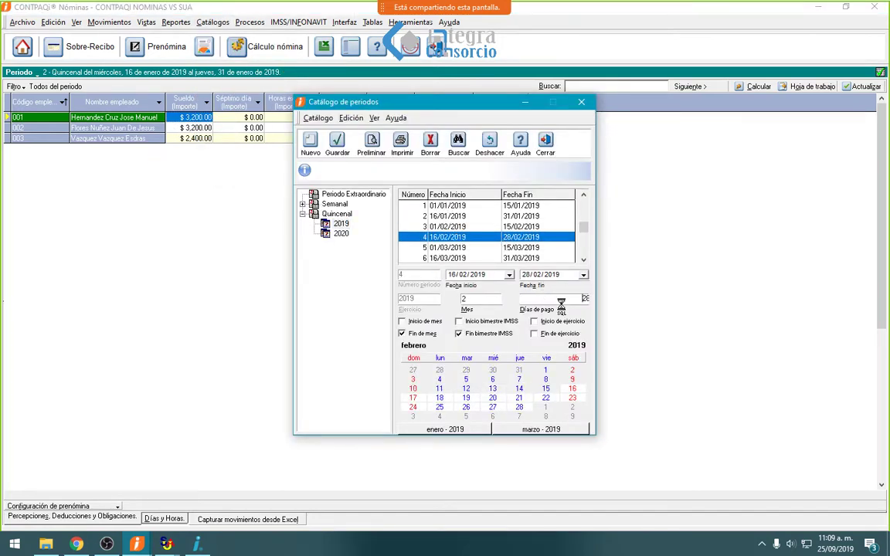
click(348, 148)
key(Escape)
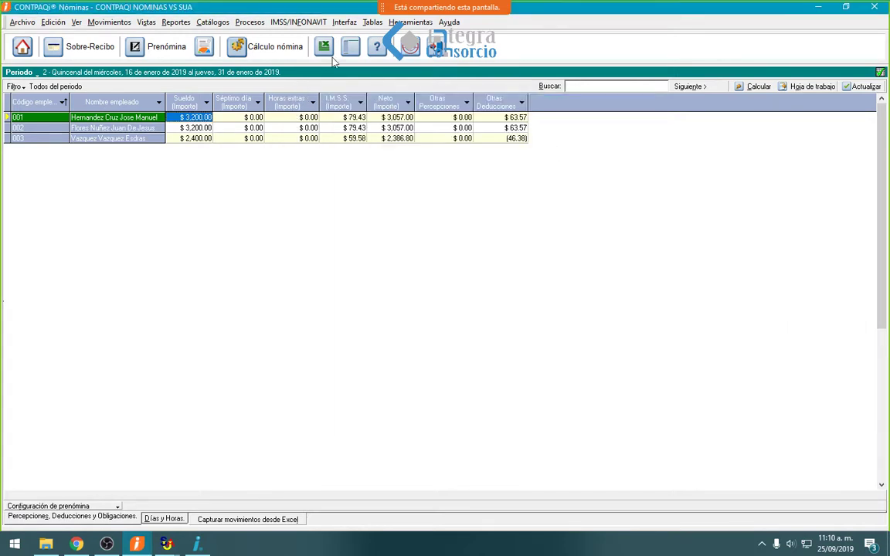